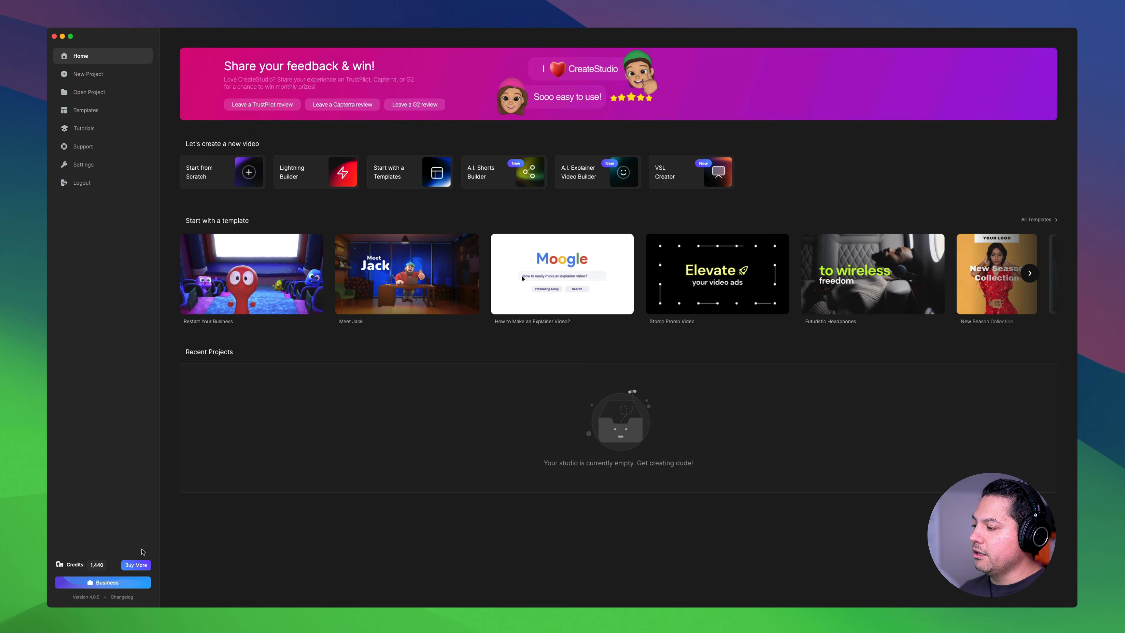
# View the credit packs available for purchase and close the list
pyautogui.click(136, 564)
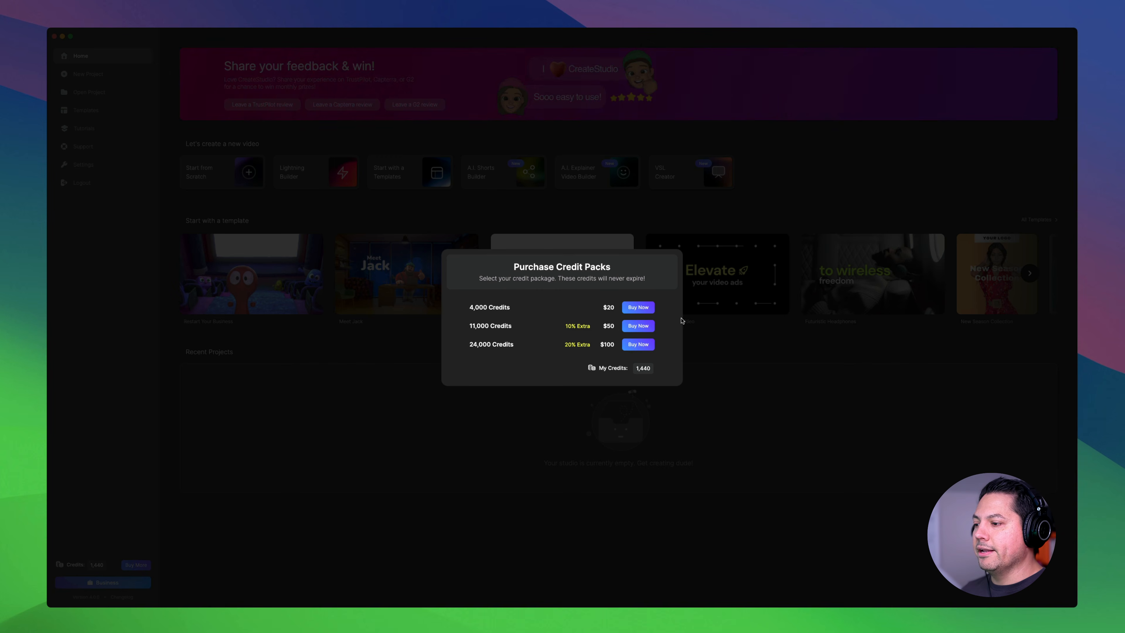
pyautogui.click(332, 421)
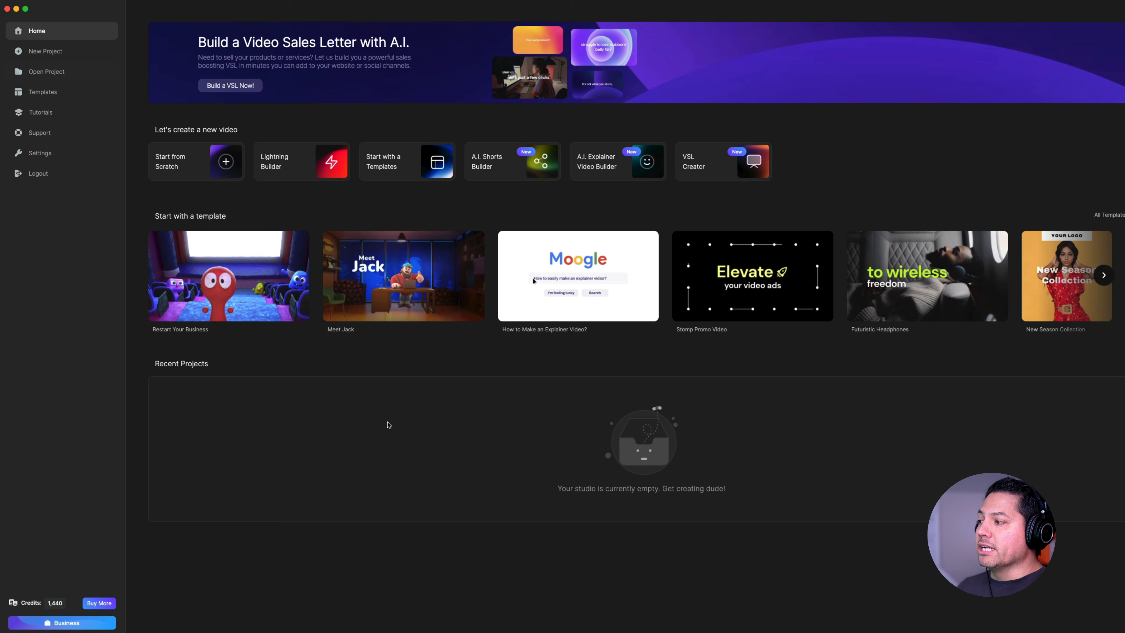
# Start a Lightning Builder video in Vertical 9:16 format with the Jack style
pyautogui.click(330, 162)
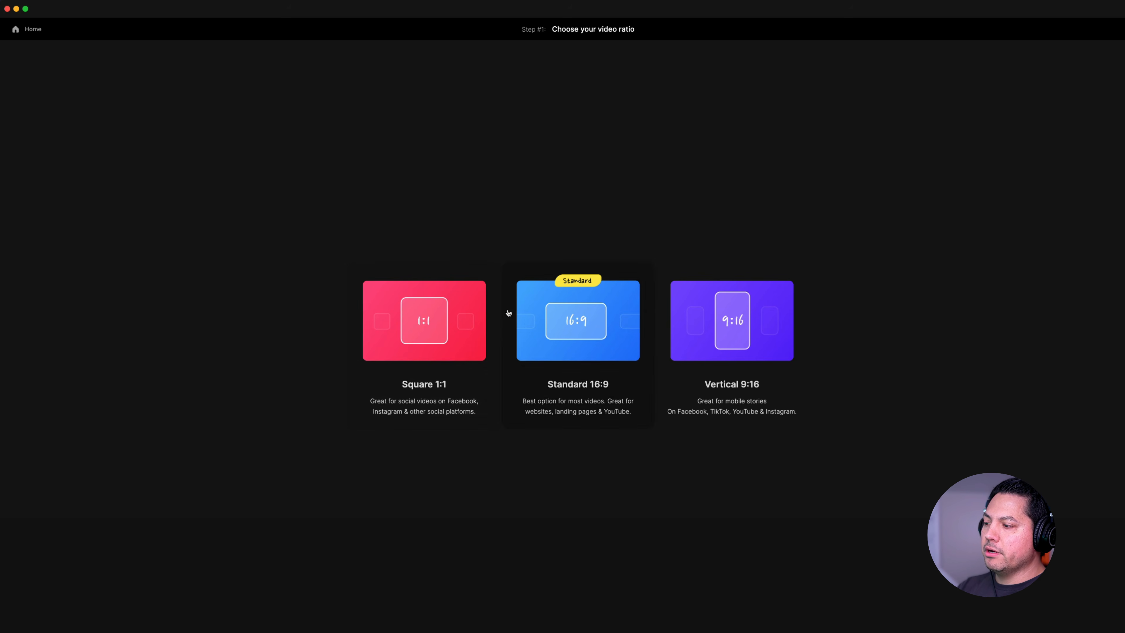
pyautogui.click(751, 320)
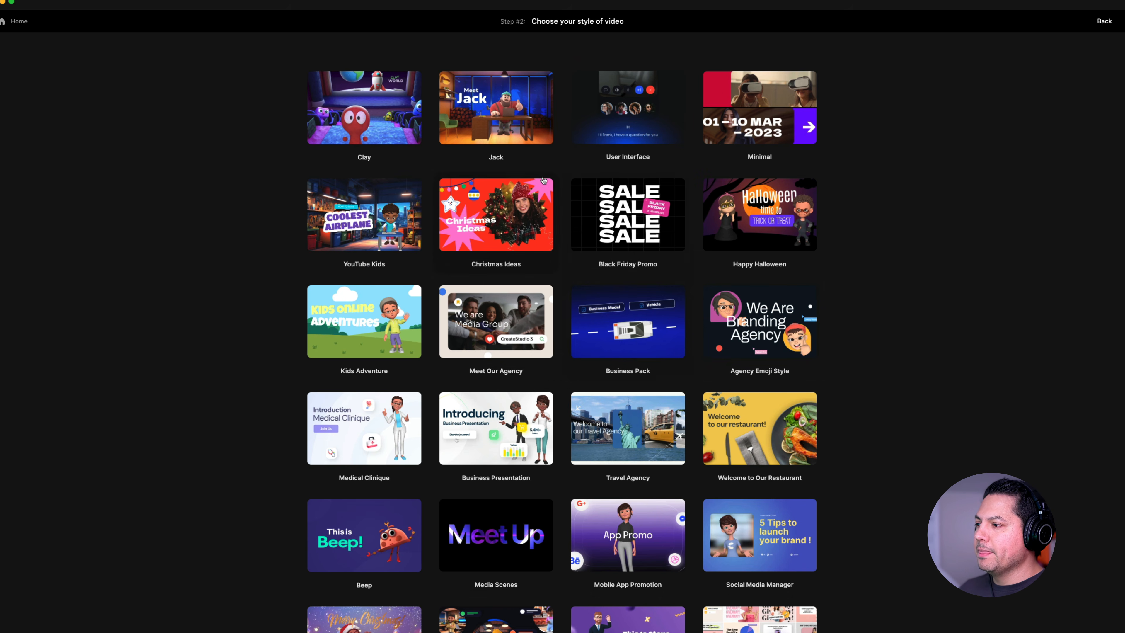
pyautogui.scroll(-15, 637, 339)
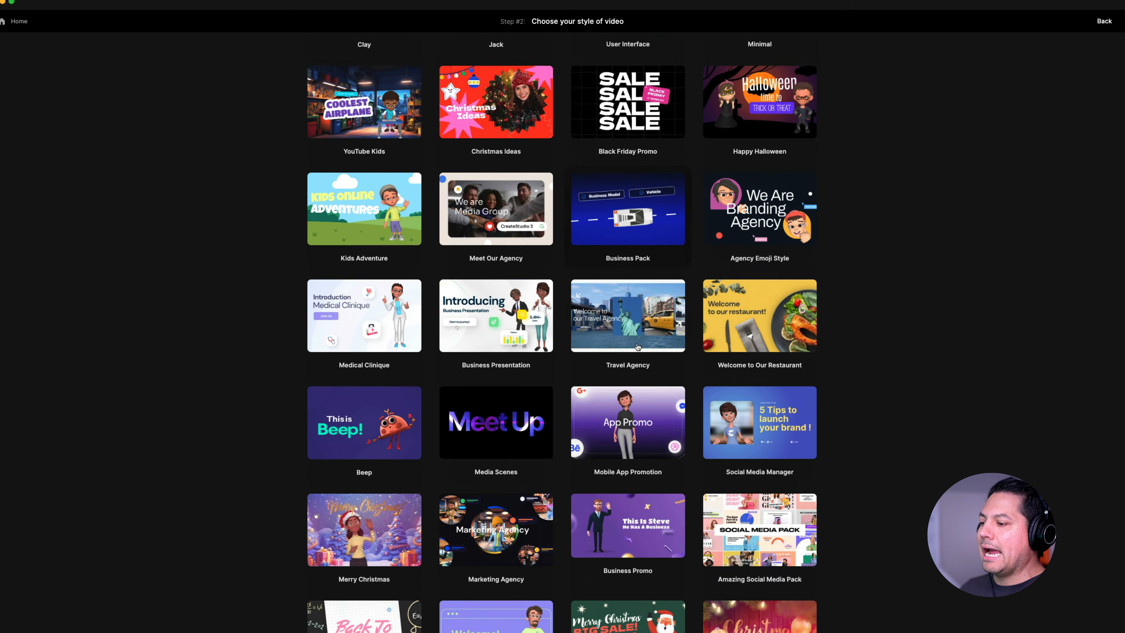
pyautogui.scroll(15, 643, 371)
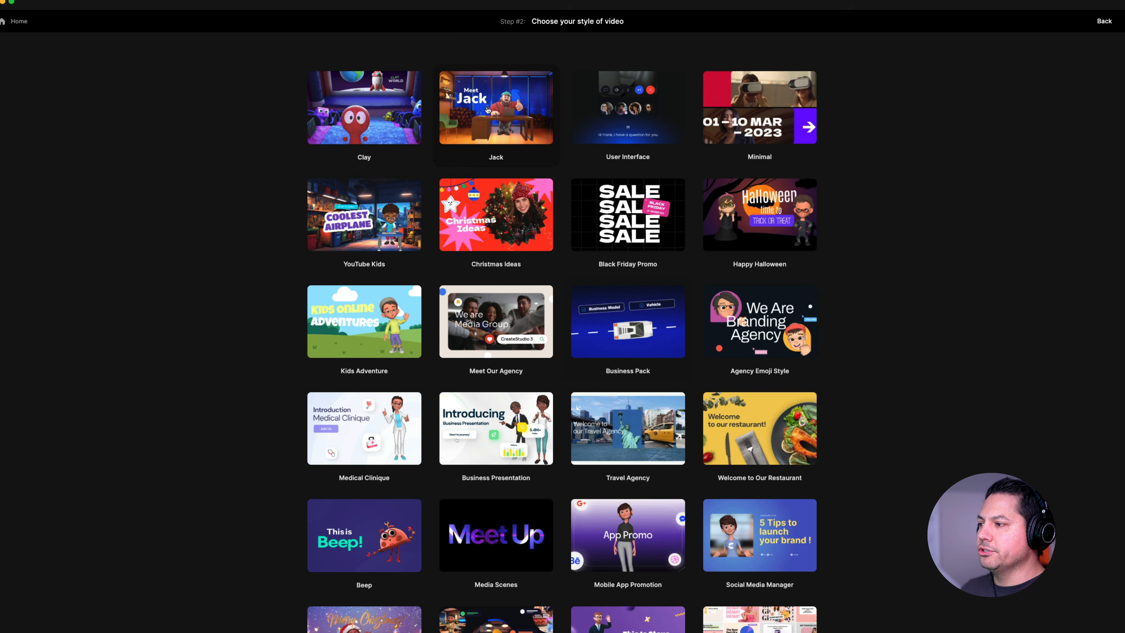
pyautogui.click(487, 110)
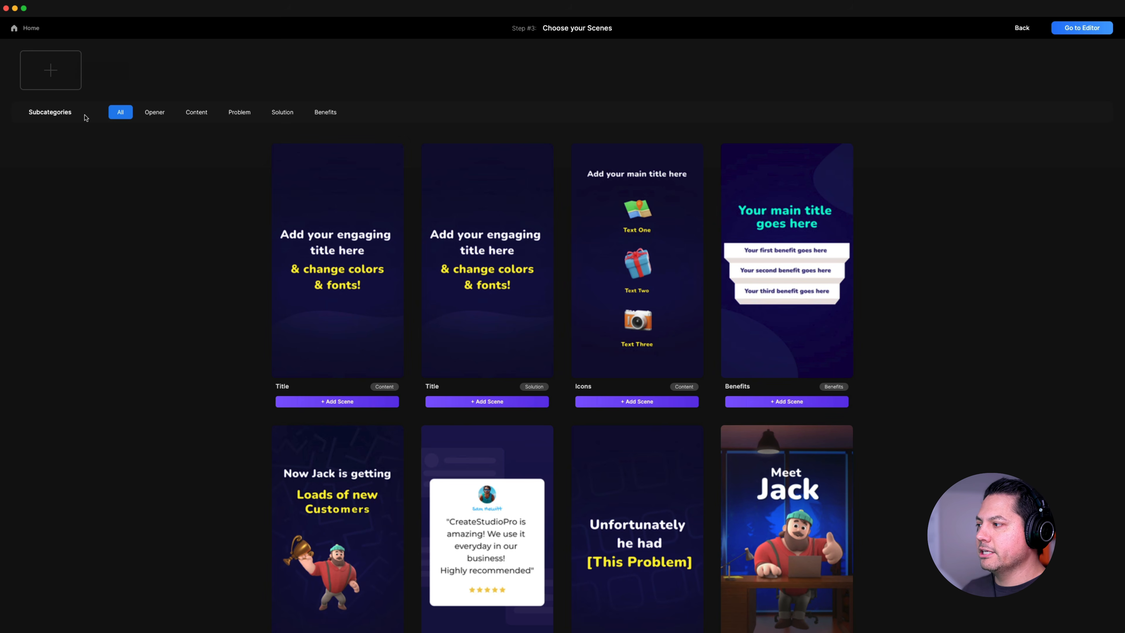
# Add the Zoom In Office opener scene and the Testimonial content scene to the video
pyautogui.click(154, 113)
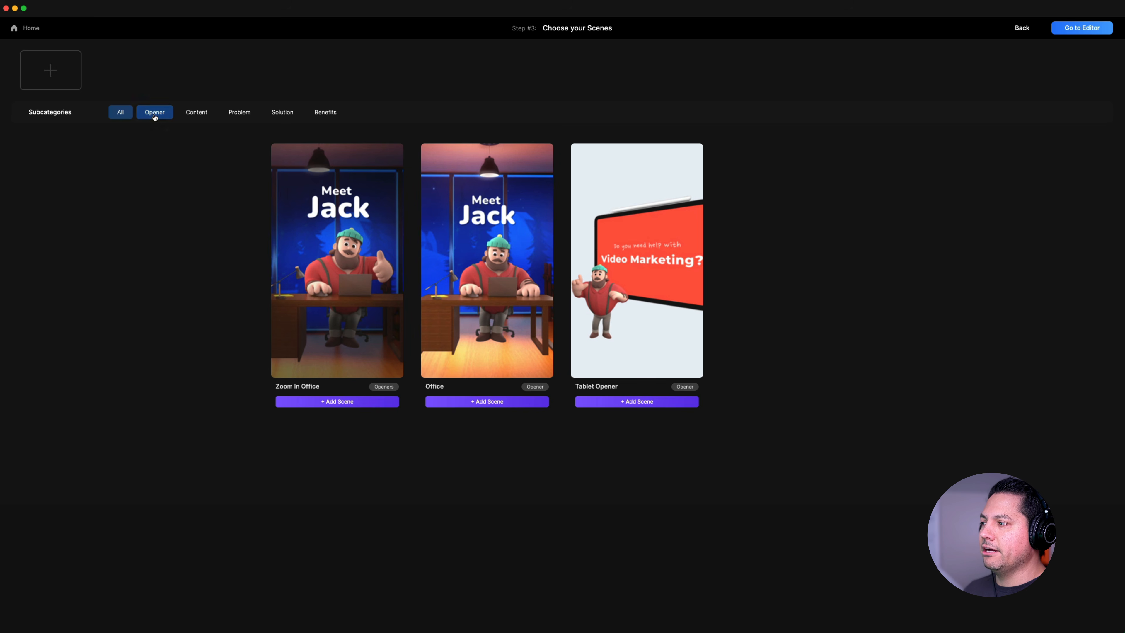
pyautogui.click(363, 402)
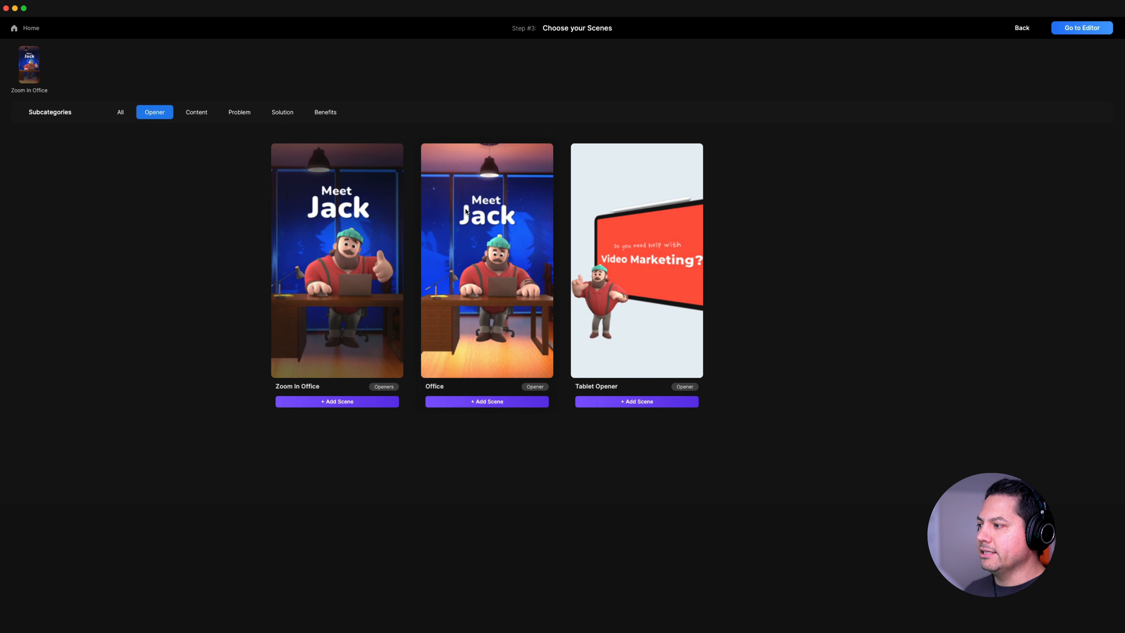
pyautogui.click(197, 113)
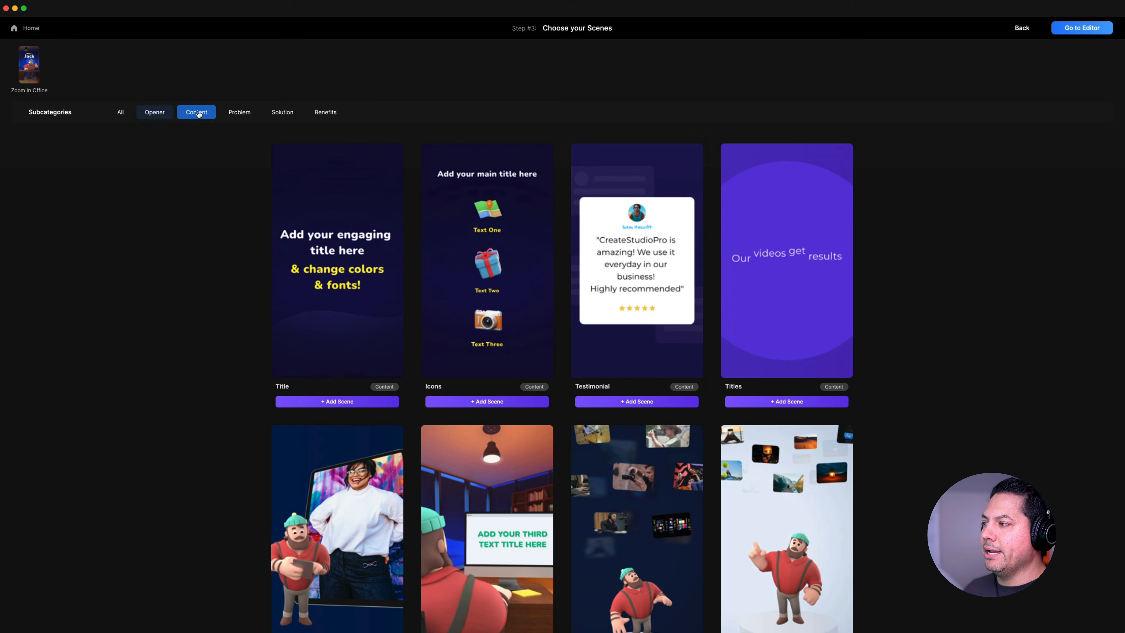
pyautogui.click(641, 401)
# Add the Problem Title, the Solution Title with the engaging-title placeholder, and the Benefit Boxes scene
pyautogui.click(237, 114)
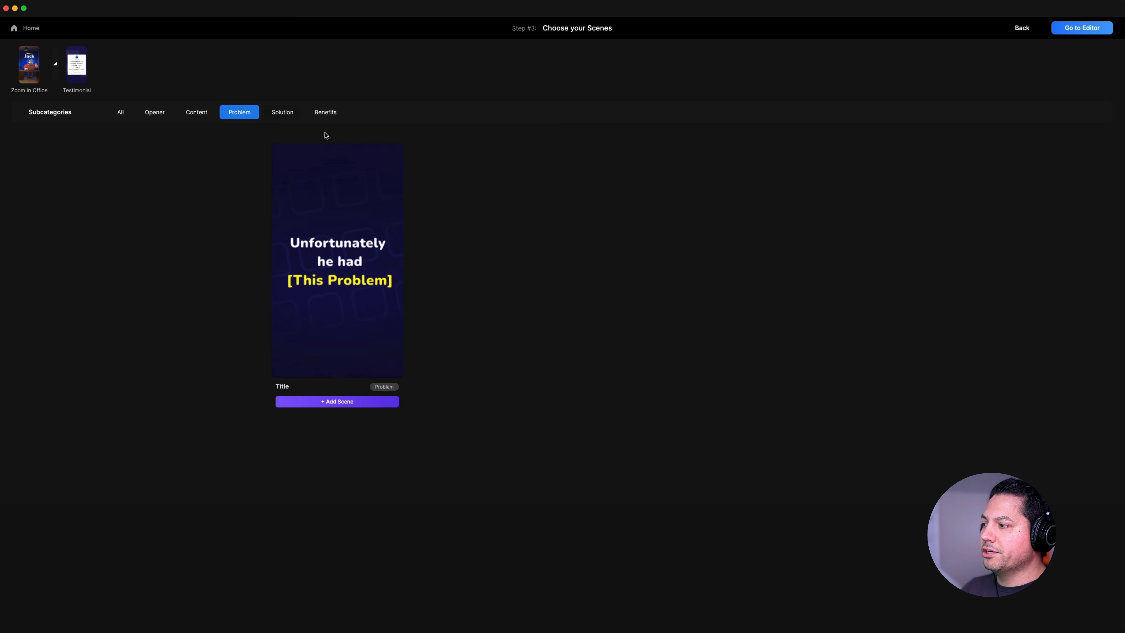
pyautogui.click(339, 401)
pyautogui.click(282, 112)
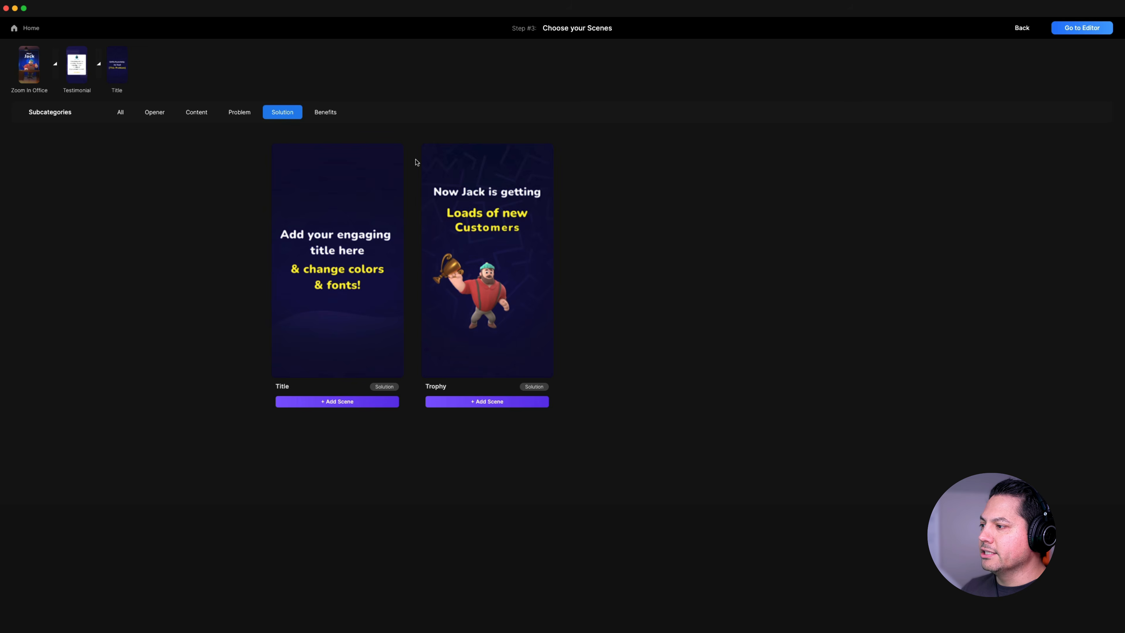
pyautogui.click(341, 397)
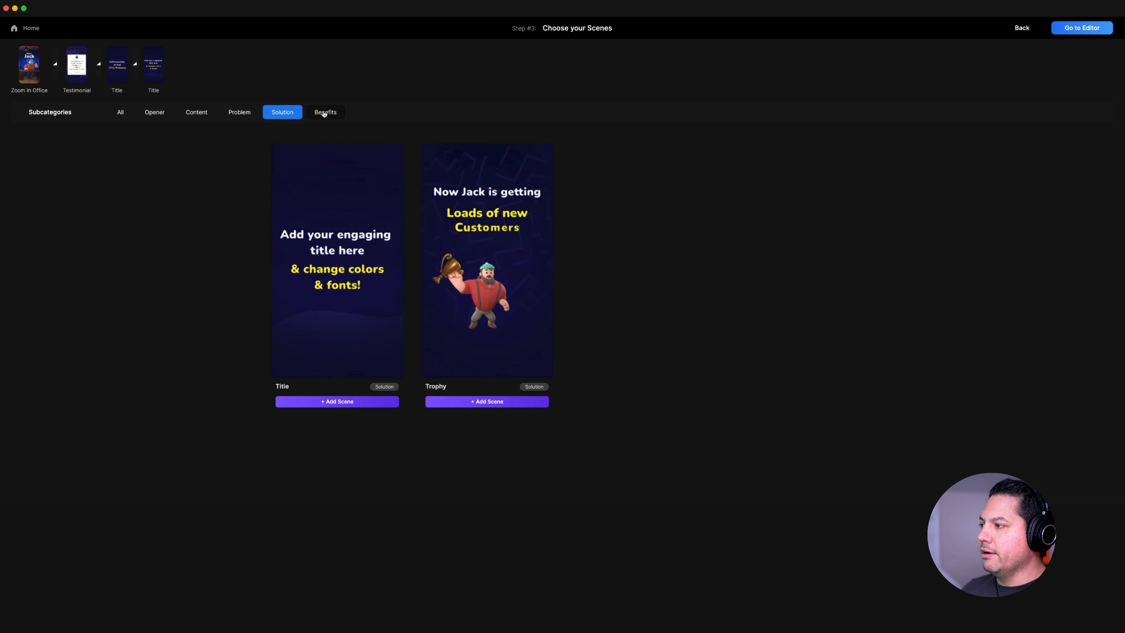
pyautogui.click(325, 113)
pyautogui.click(638, 402)
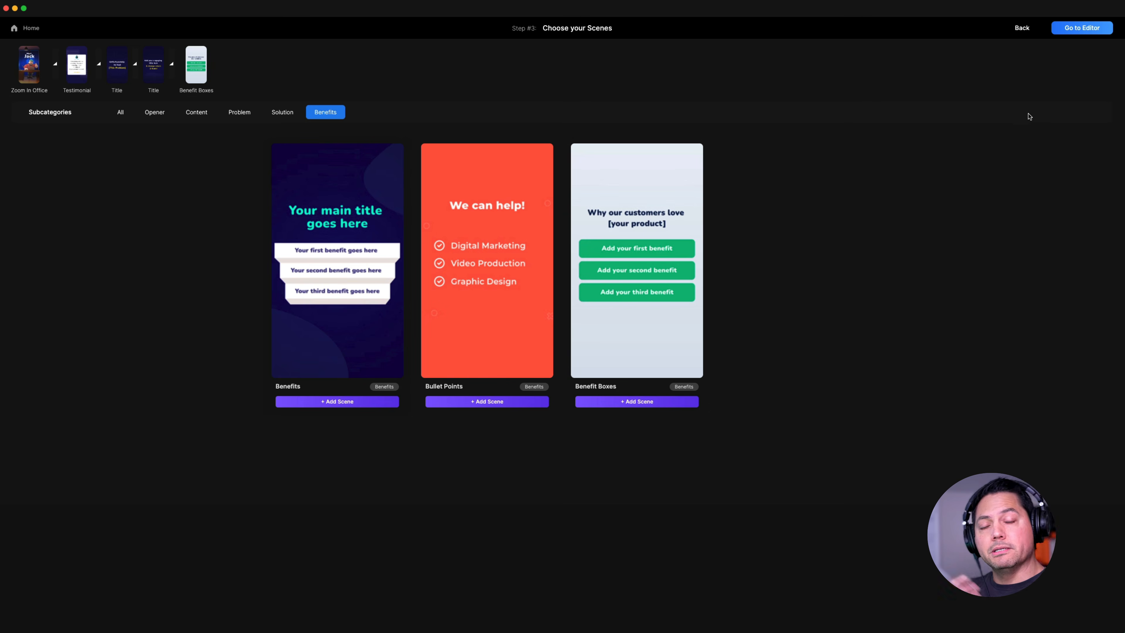
# Send the chosen scenes to the editor with the Corporate music style
pyautogui.click(1087, 29)
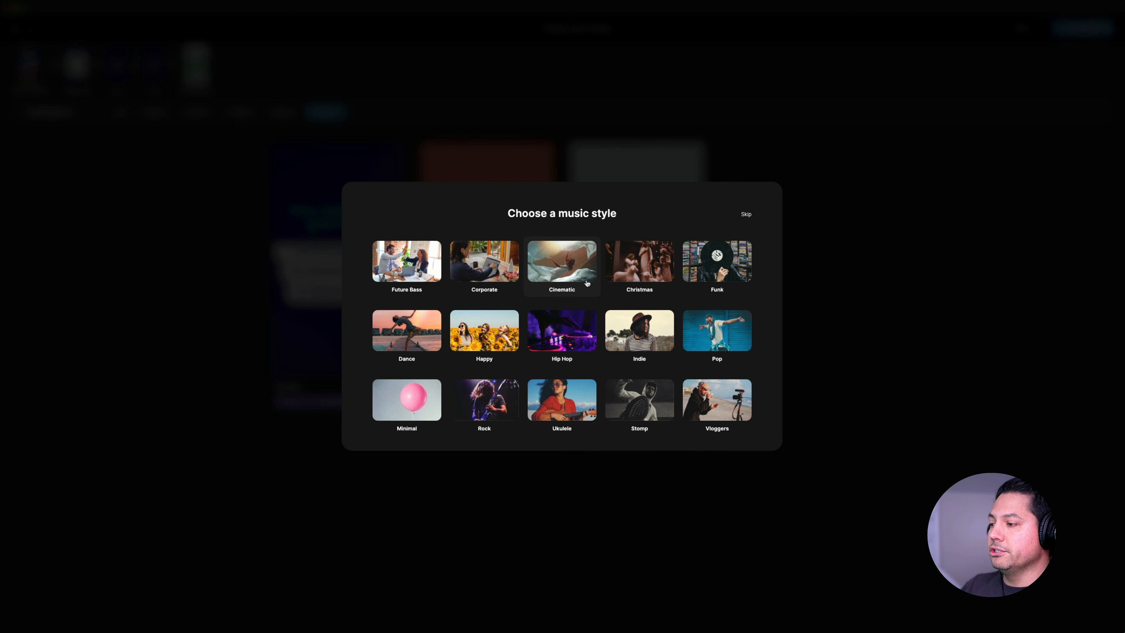
pyautogui.click(483, 268)
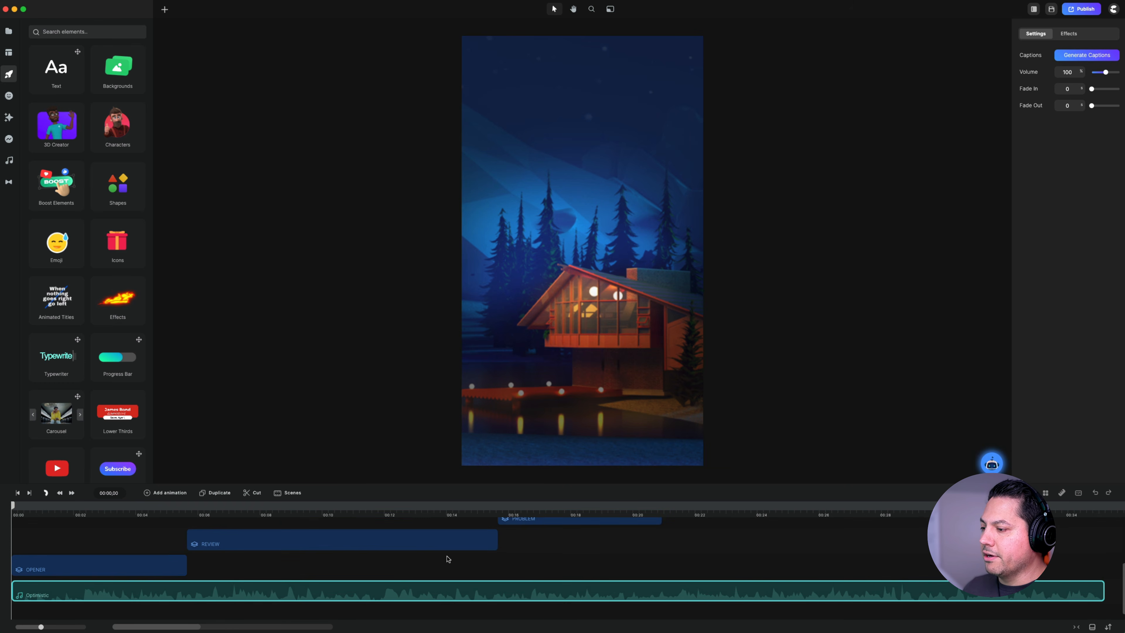
# Preview the testimonial scene and inspect the editable settings of the opener, review and problem groups
pyautogui.moveTo(13, 505); pyautogui.dragTo(383, 544)
pyautogui.click(288, 540)
pyautogui.click(85, 578)
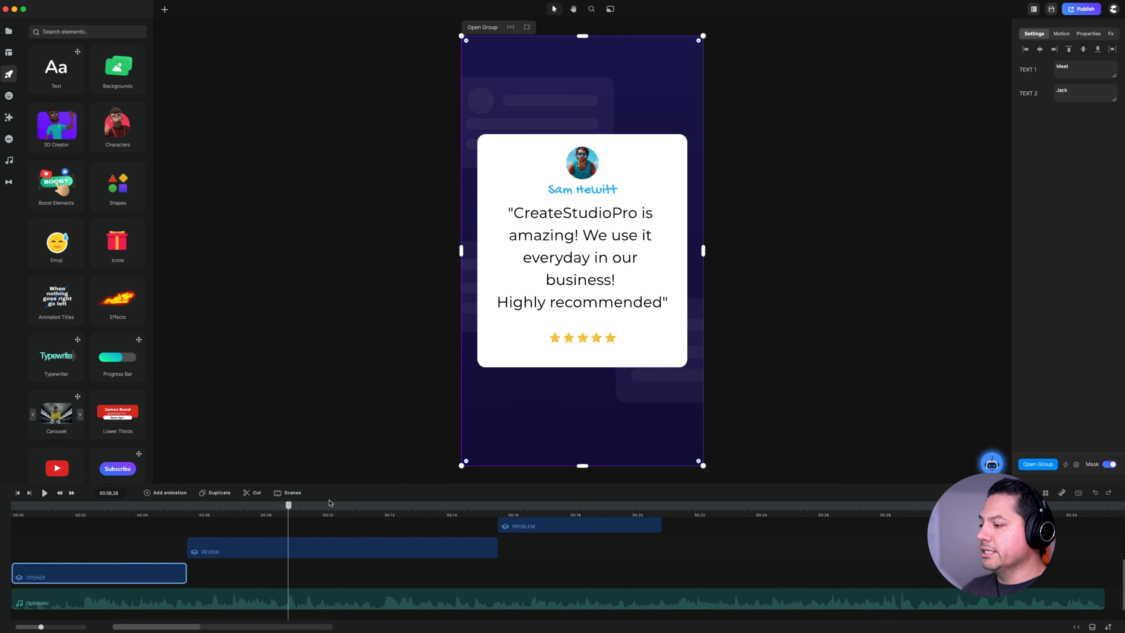
pyautogui.click(339, 548)
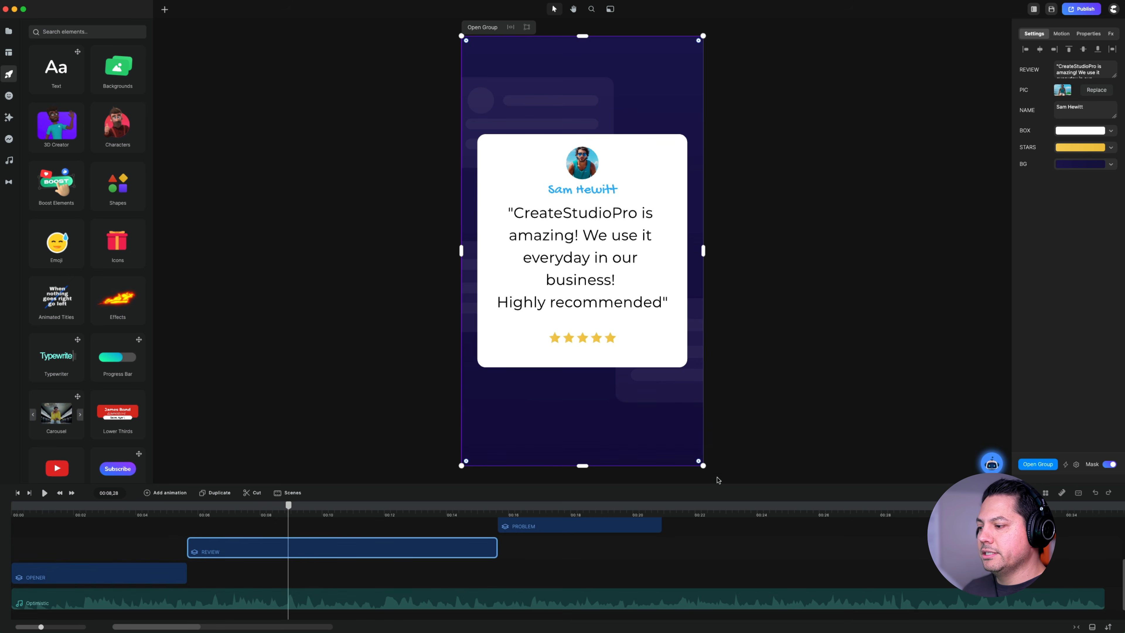
pyautogui.click(575, 527)
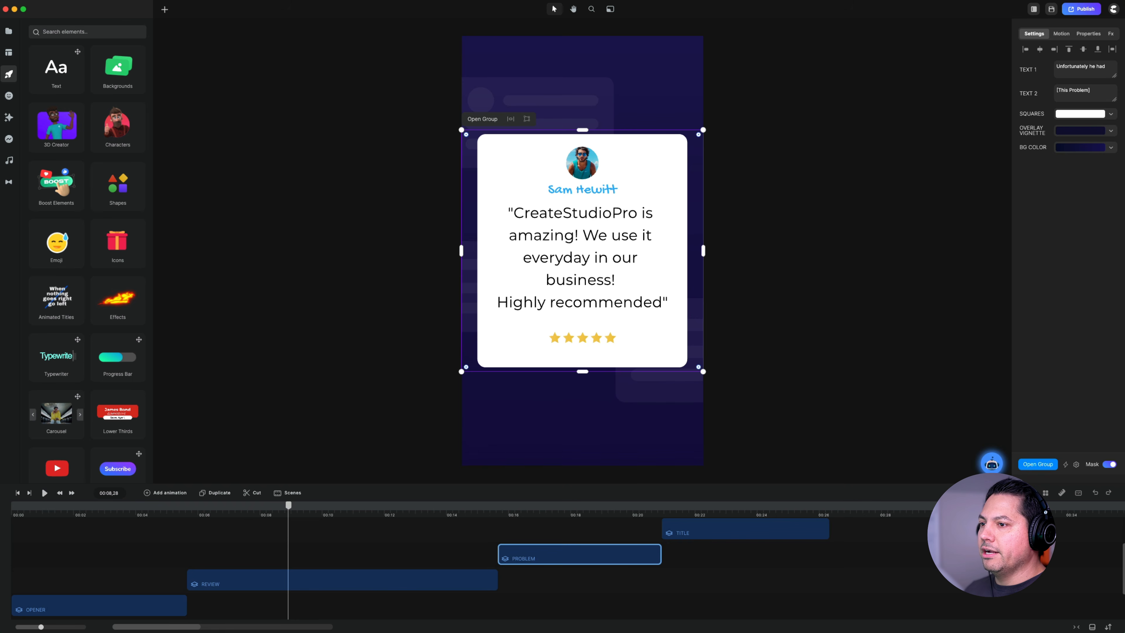
# Leave the project for the home screen and open the template library
pyautogui.click(1113, 9)
pyautogui.click(1085, 90)
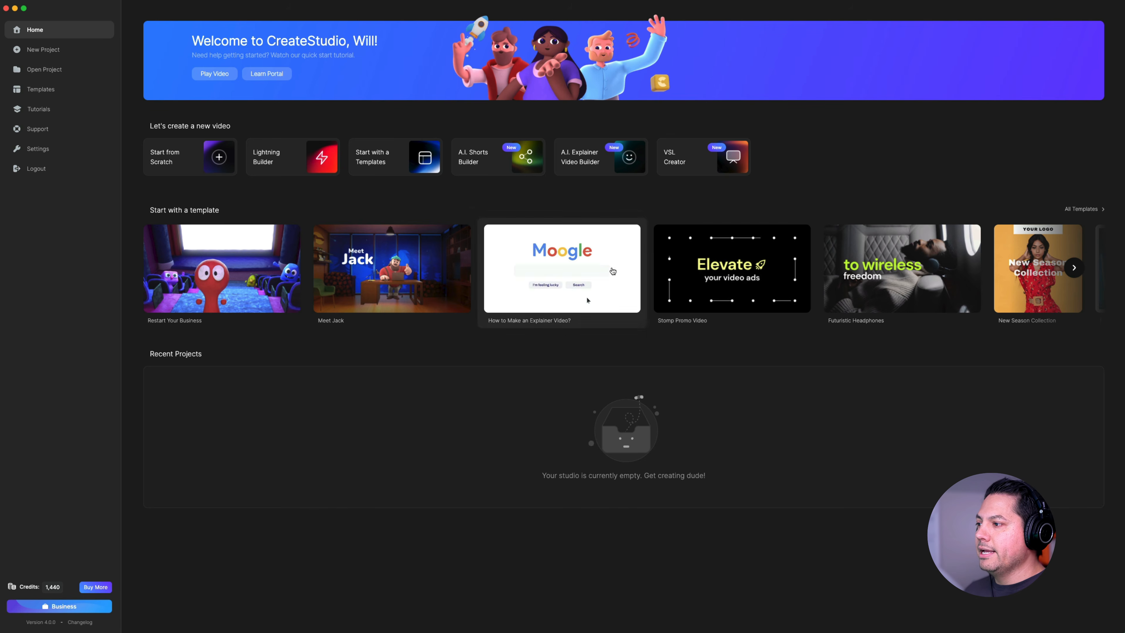
pyautogui.click(387, 162)
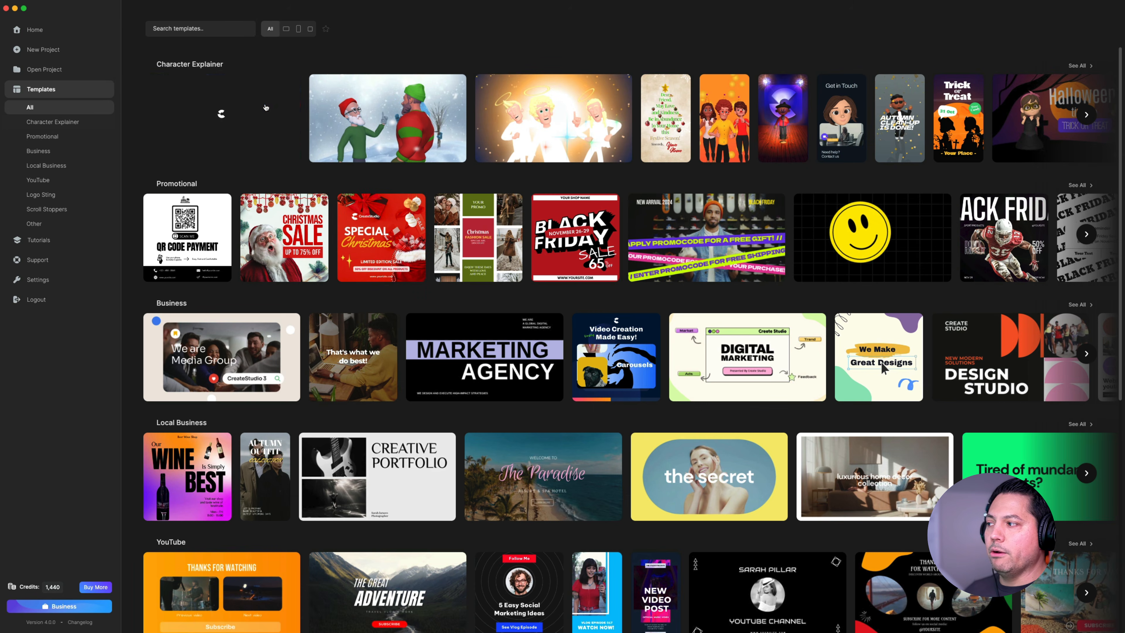
# Browse the Character Explainer, Promotional, Business, YouTube, Logo Sting and Scroll Stoppers templates, ending on all categories
pyautogui.click(45, 123)
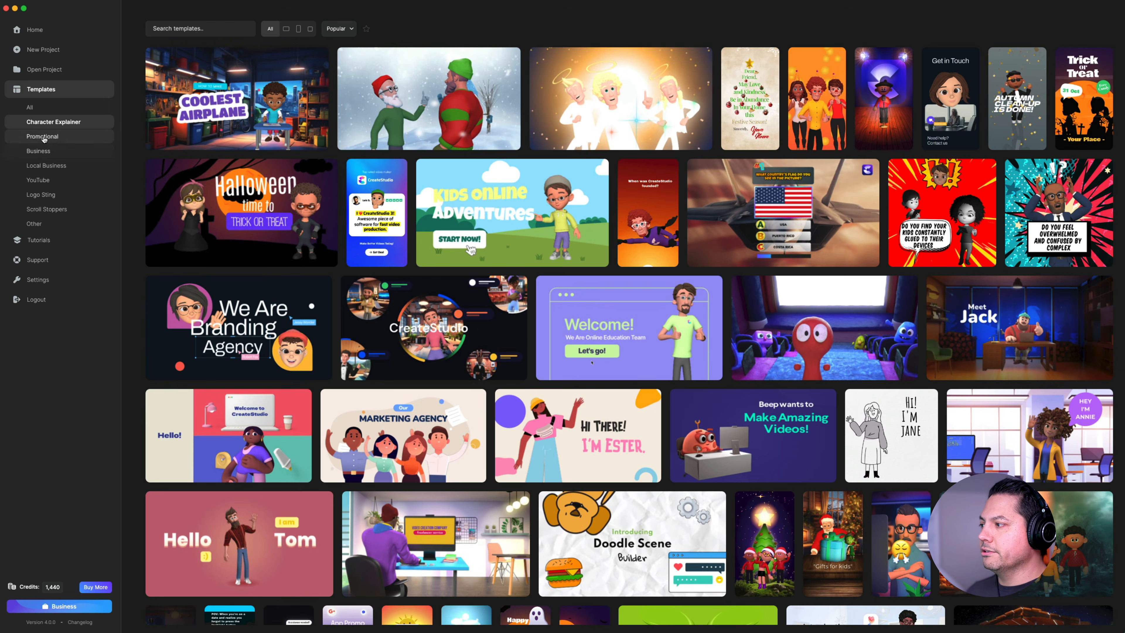
pyautogui.click(44, 138)
pyautogui.click(44, 151)
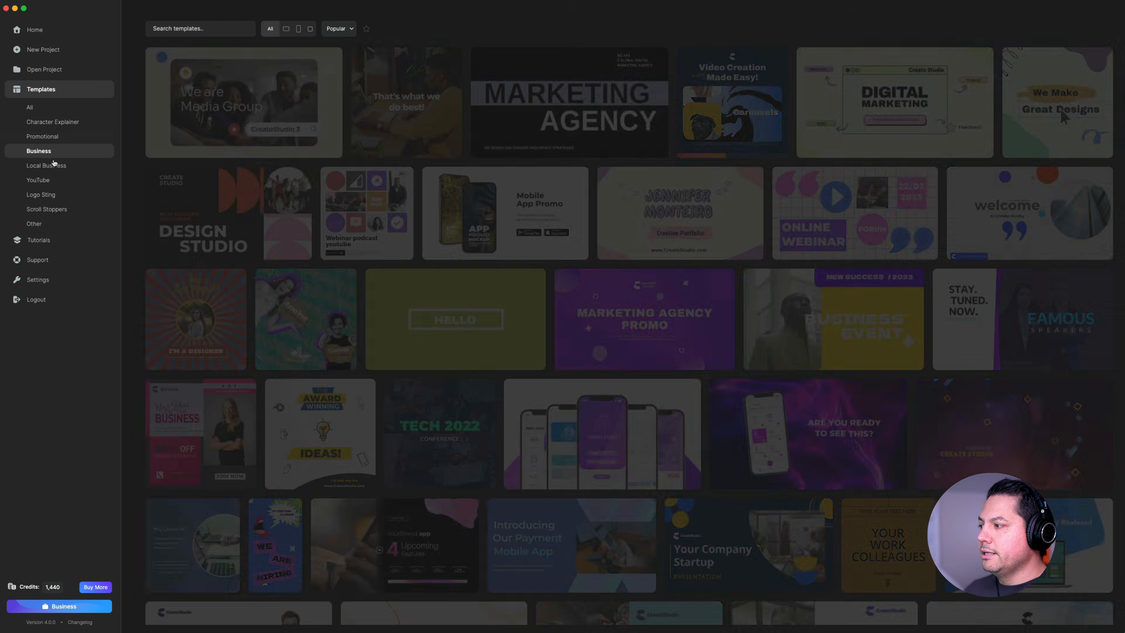
pyautogui.click(40, 180)
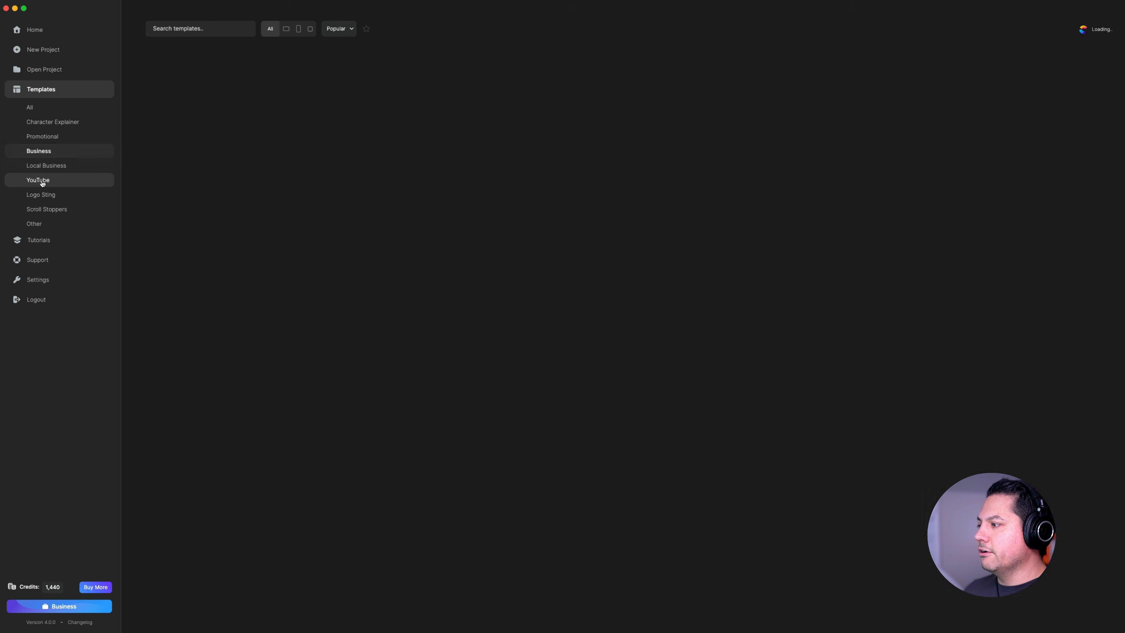
pyautogui.click(43, 195)
pyautogui.click(49, 212)
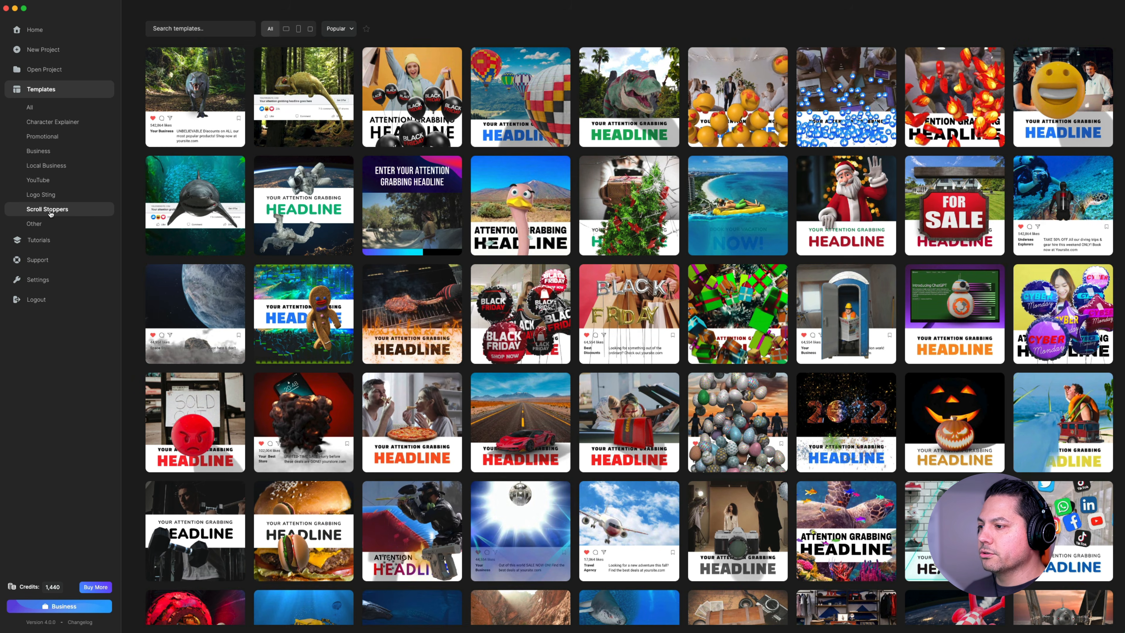
pyautogui.click(41, 111)
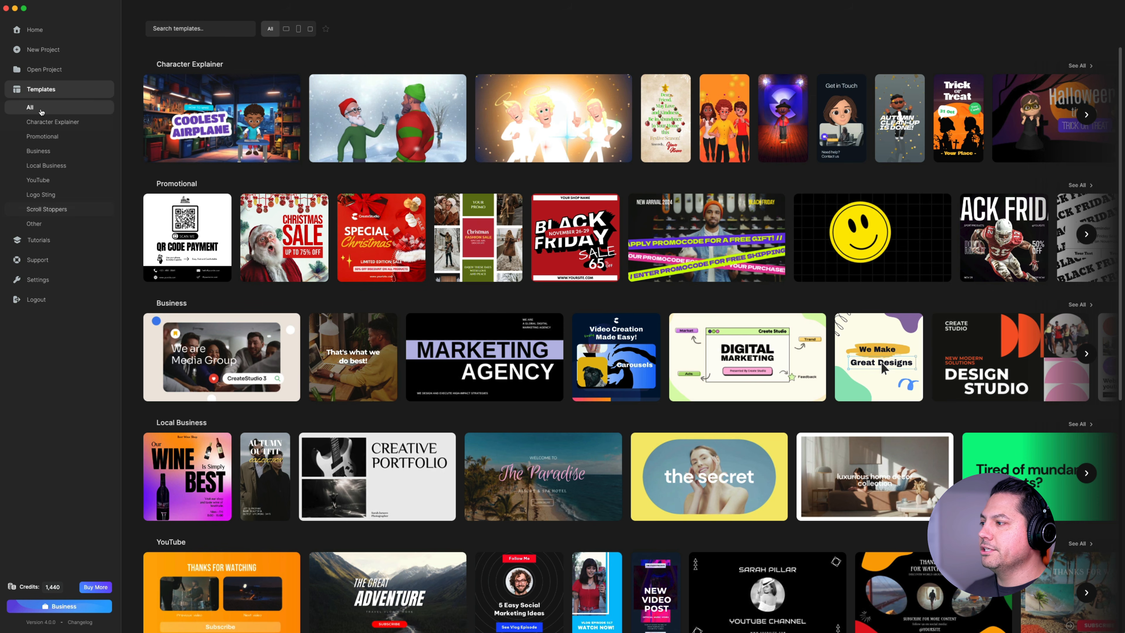
# Filter the template library by landscape, vertical and square format in turn to compare the layouts
pyautogui.click(286, 30)
pyautogui.click(299, 29)
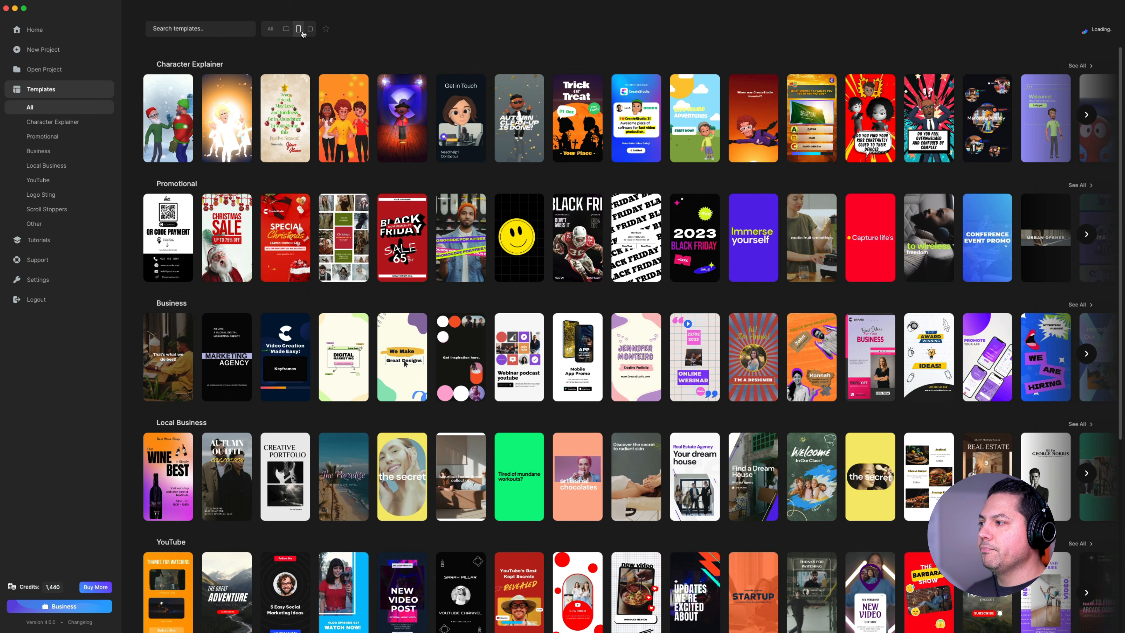
pyautogui.click(310, 29)
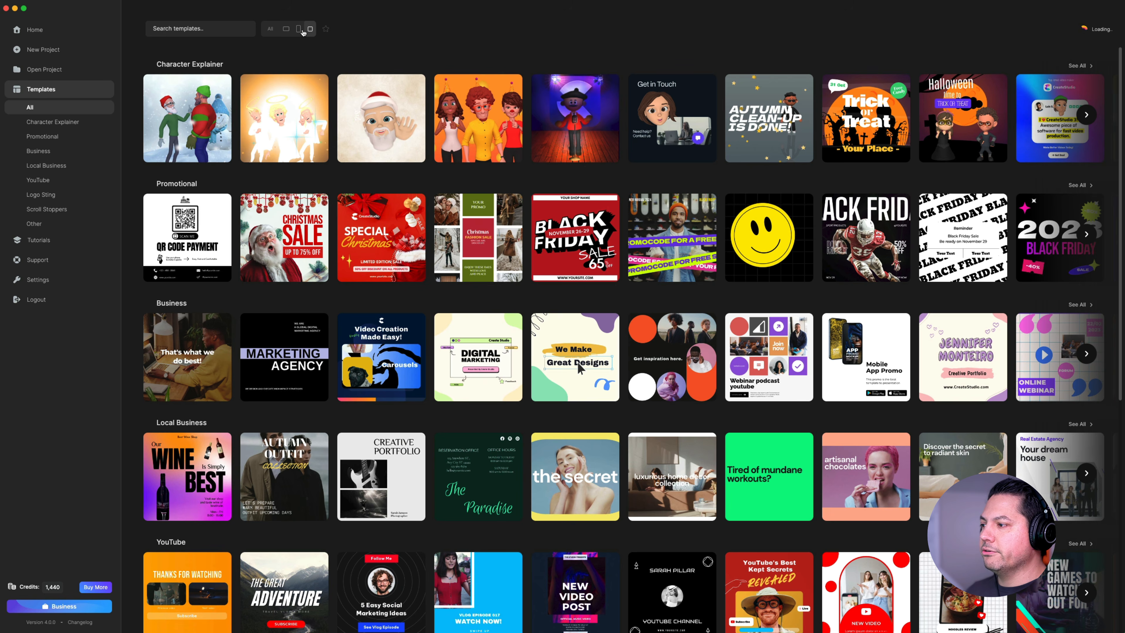
# Limit the library to landscape templates and open the yellow "the secret" template under Local Business
pyautogui.click(286, 29)
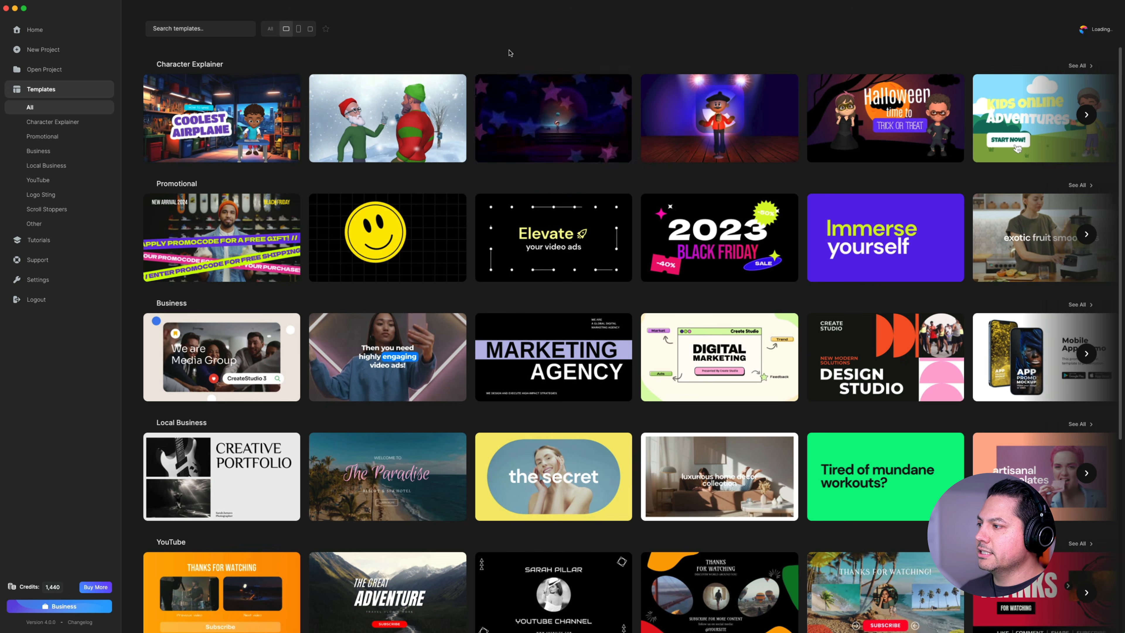
pyautogui.scroll(-3, 635, 426)
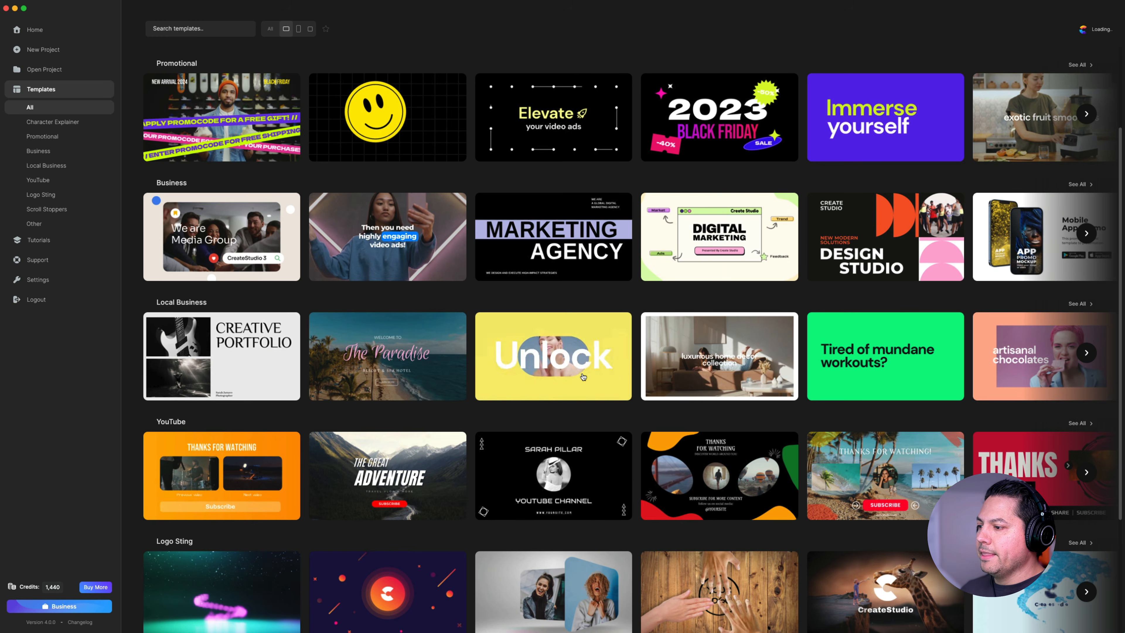
pyautogui.click(546, 370)
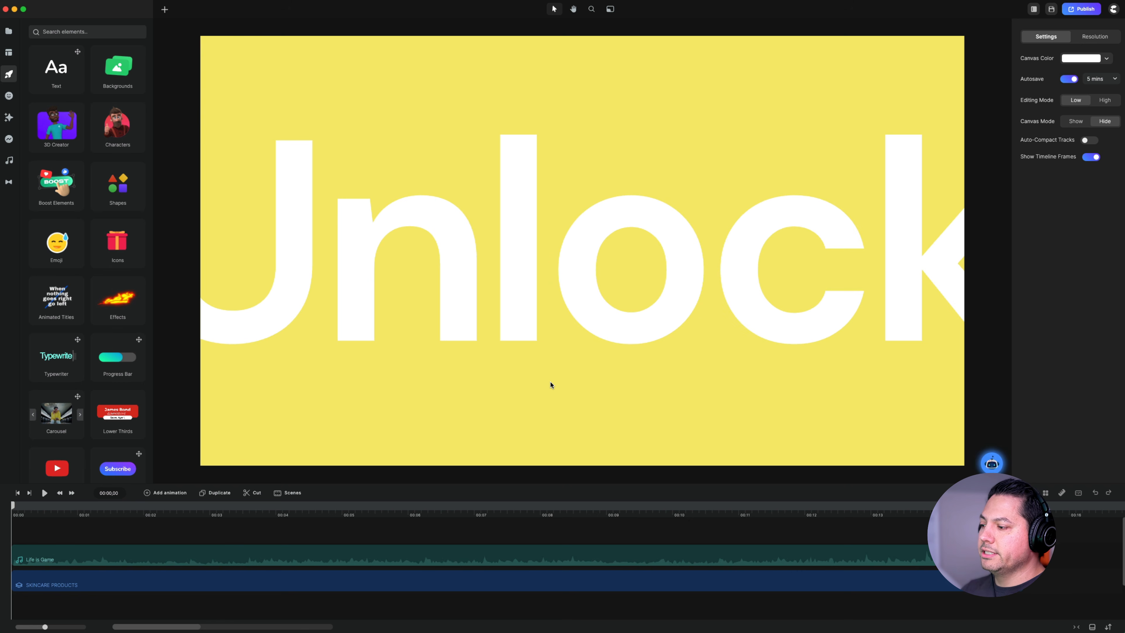
# Preview the template around the nine-second mark and examine the skincare products group's editable text, video and shape settings
pyautogui.moveTo(204, 506); pyautogui.dragTo(626, 505)
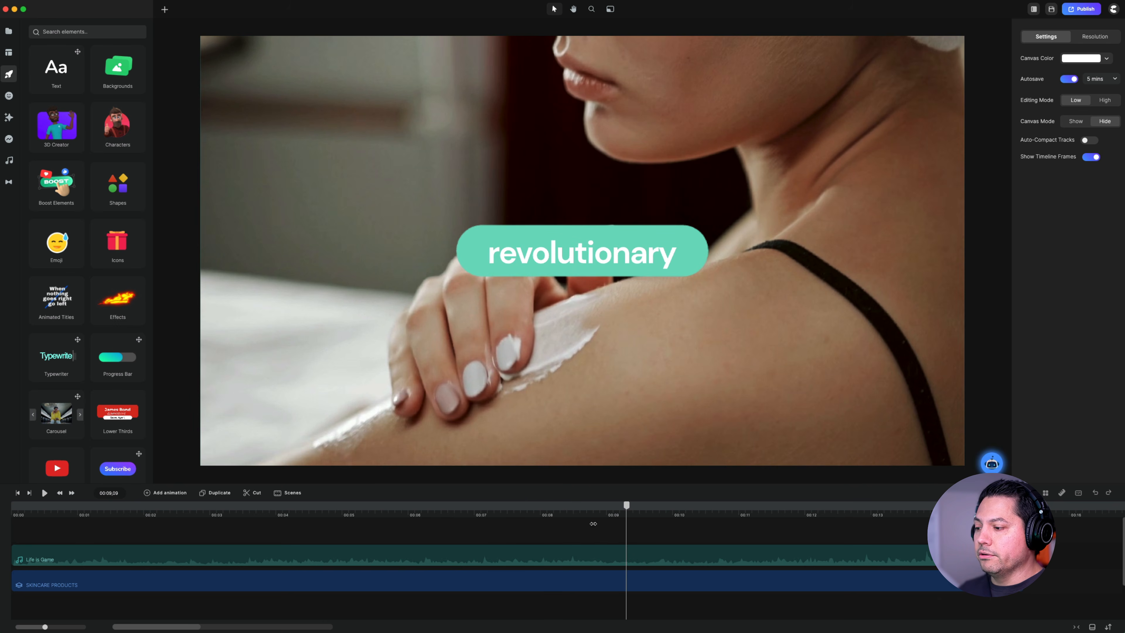
pyautogui.click(308, 584)
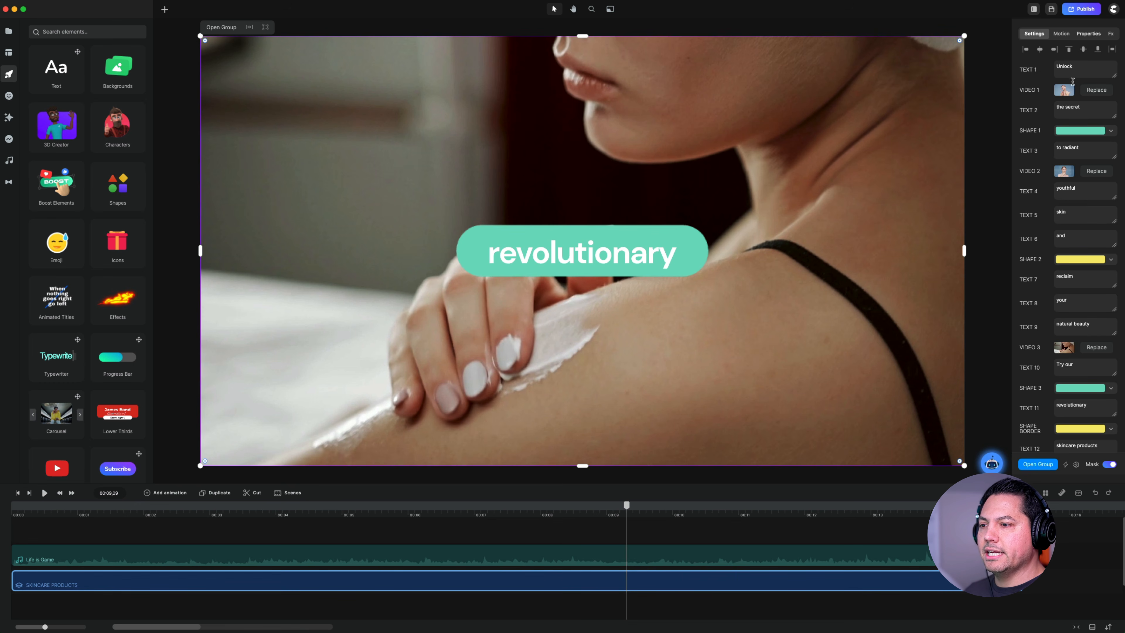
pyautogui.scroll(-5, 1073, 190)
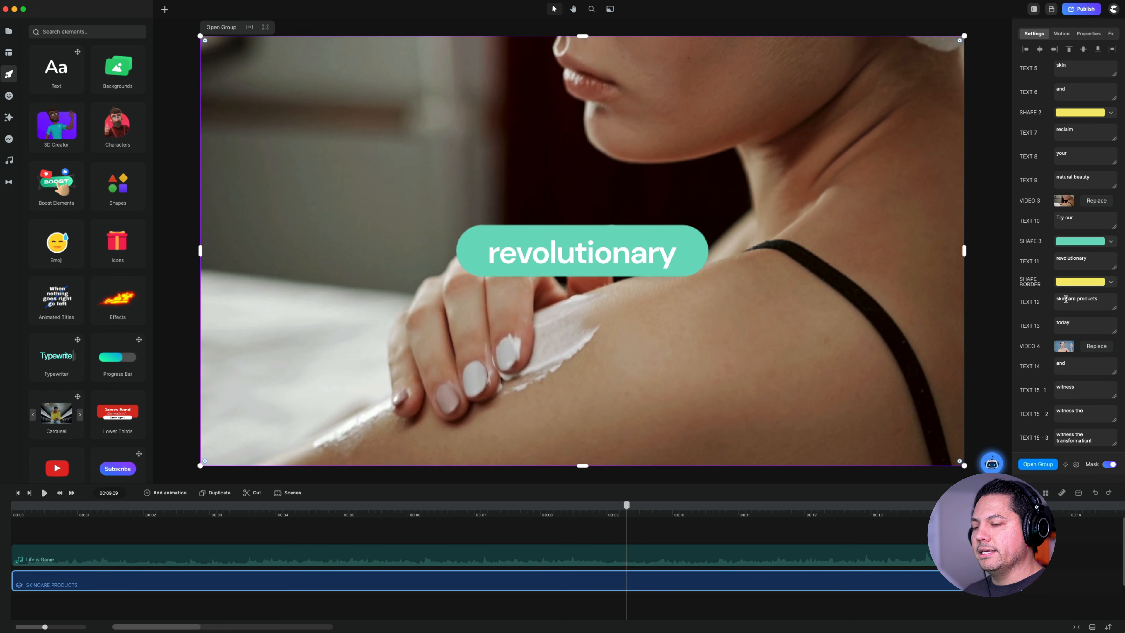
pyautogui.scroll(5, 1061, 304)
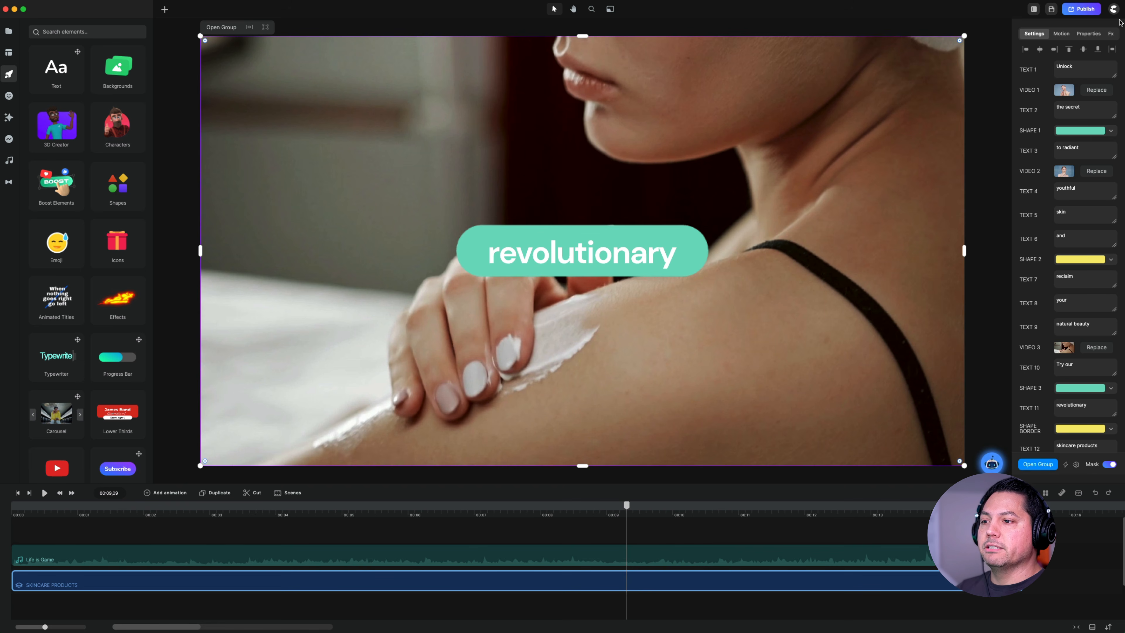
# Exit the template project, return to the home screen and start the A.I. Shorts Builder
pyautogui.click(1112, 7)
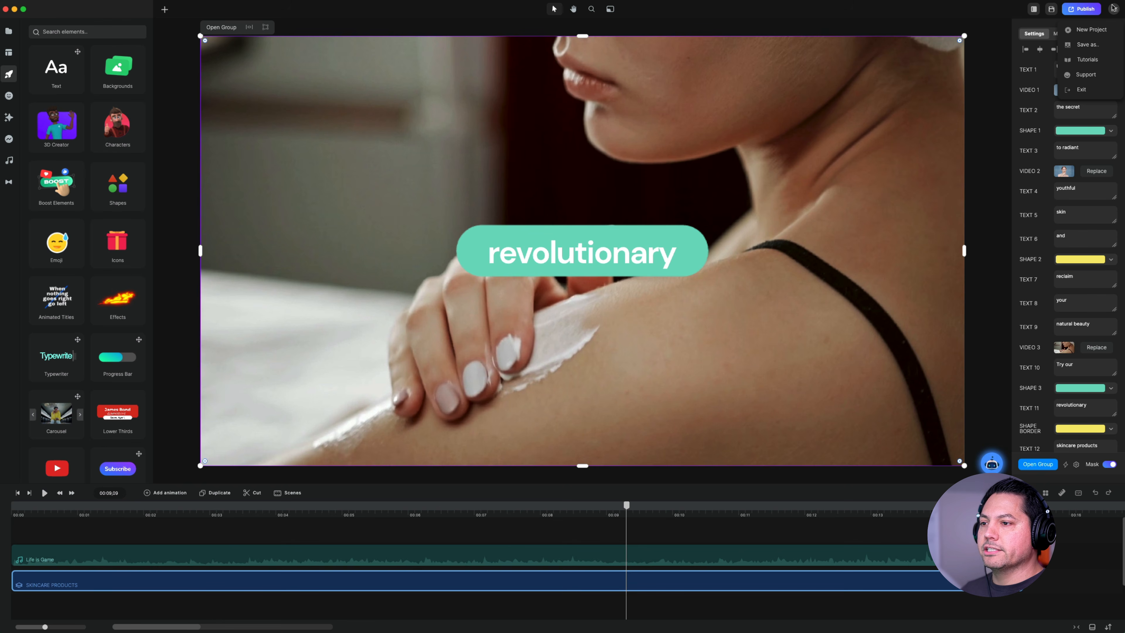
pyautogui.click(1082, 90)
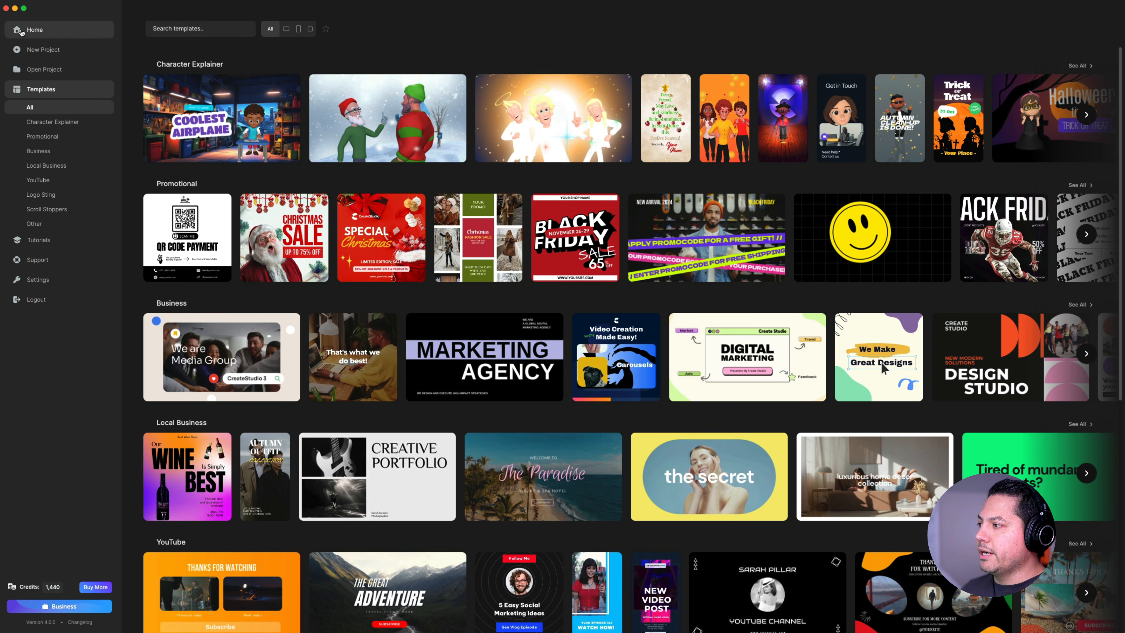
pyautogui.click(31, 30)
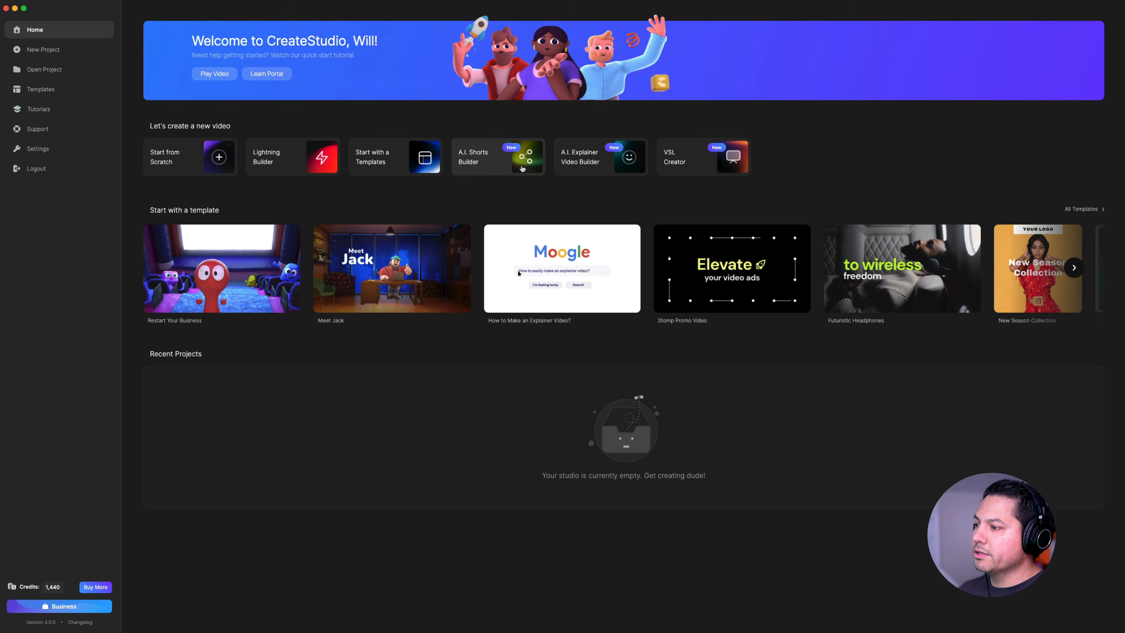
pyautogui.click(511, 168)
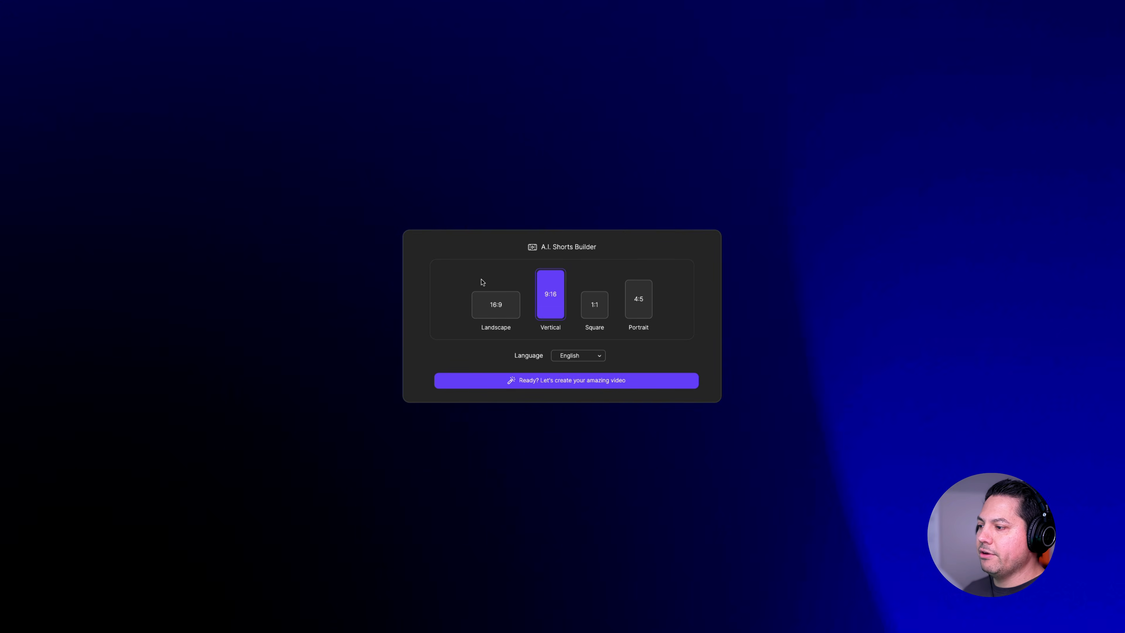
# Set the short to vertical 9:16 format with English as its language and continue to the video script stage
pyautogui.click(493, 313)
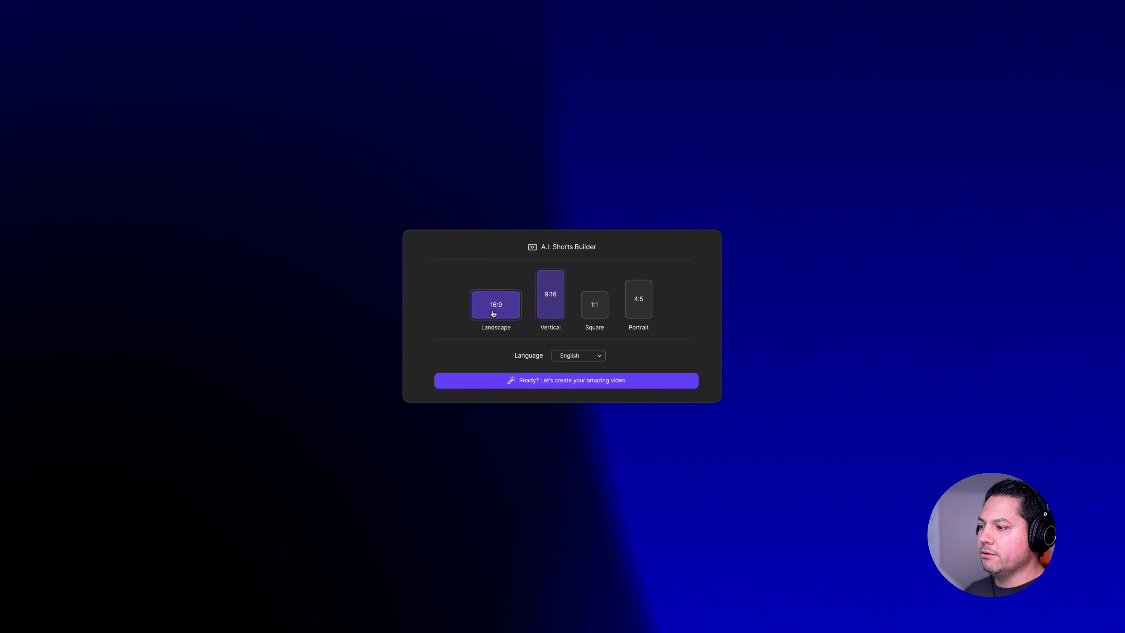
pyautogui.click(552, 309)
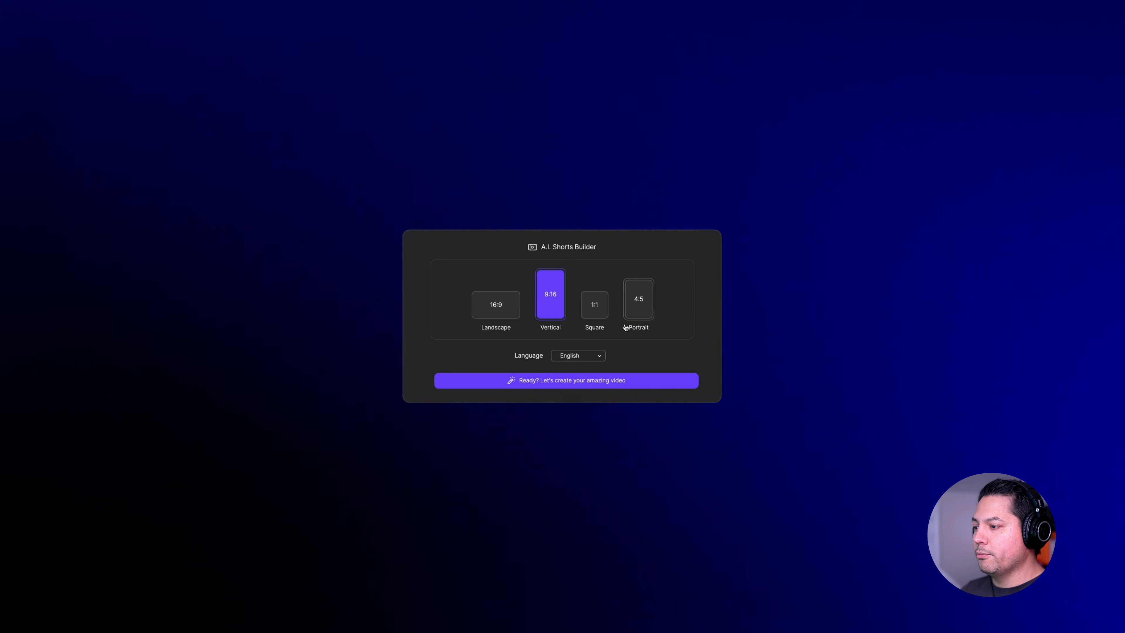
pyautogui.click(599, 357)
pyautogui.scroll(-2, 580, 307)
pyautogui.scroll(2, 580, 308)
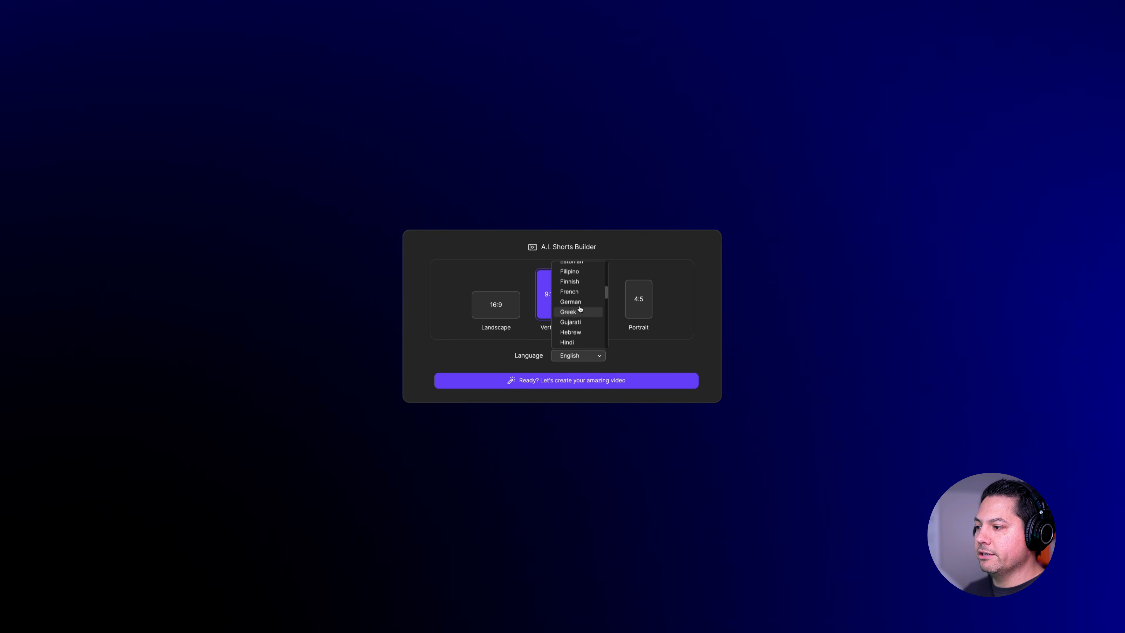
pyautogui.click(568, 280)
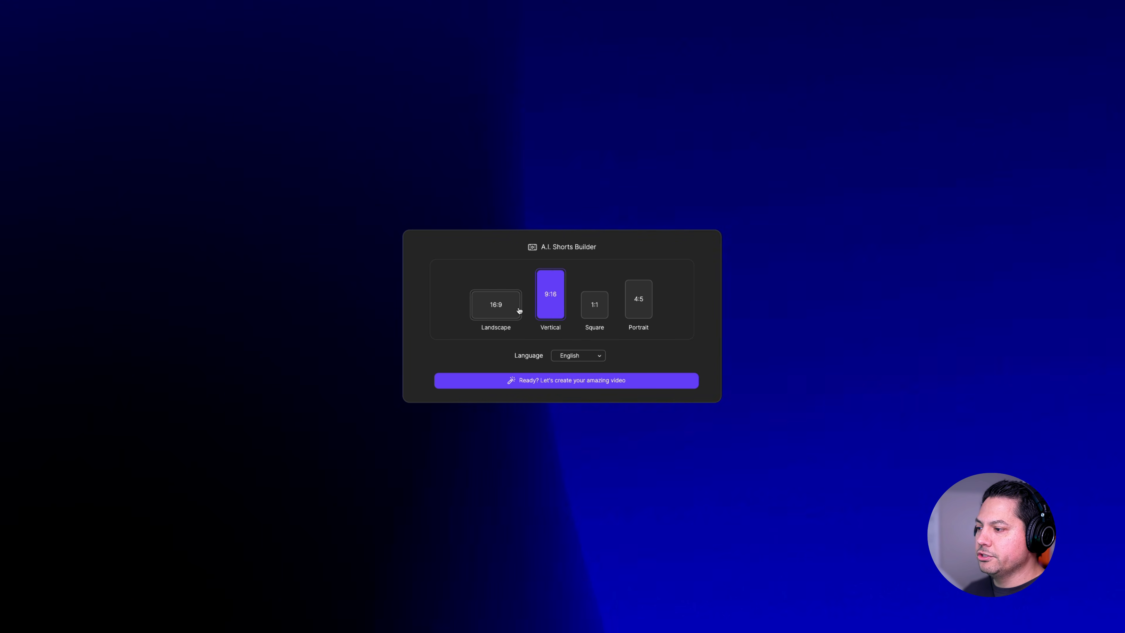
pyautogui.click(575, 382)
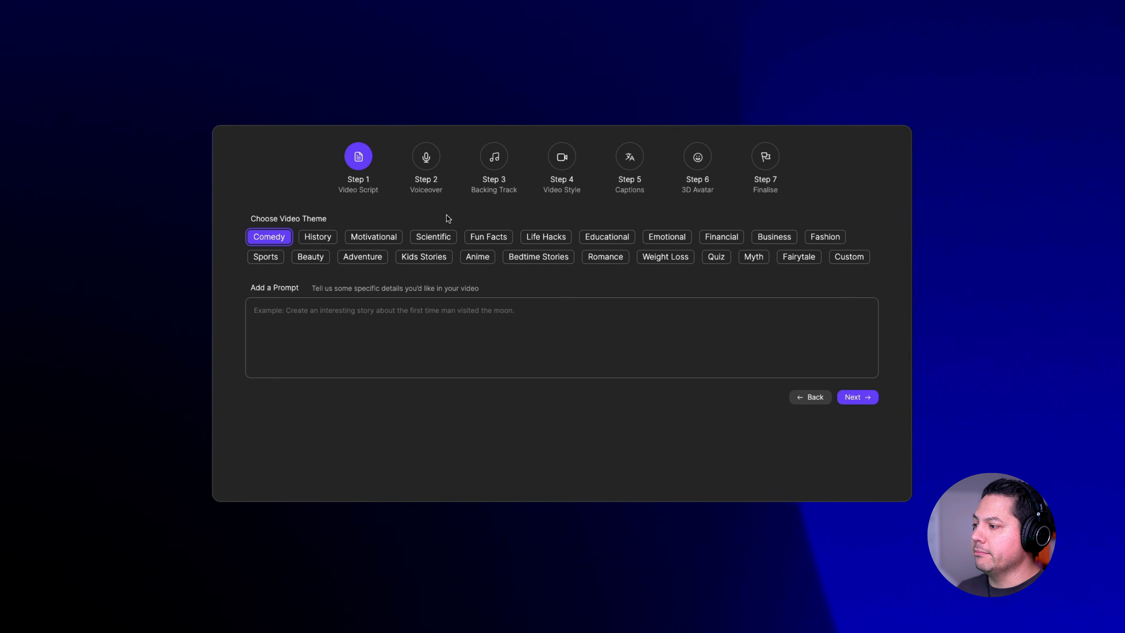
# Choose the Emotional theme and enter "Create a story about a diver exploring a long-lost shipwreck finds a journal with entries dated 100 years in the future."
pyautogui.click(667, 242)
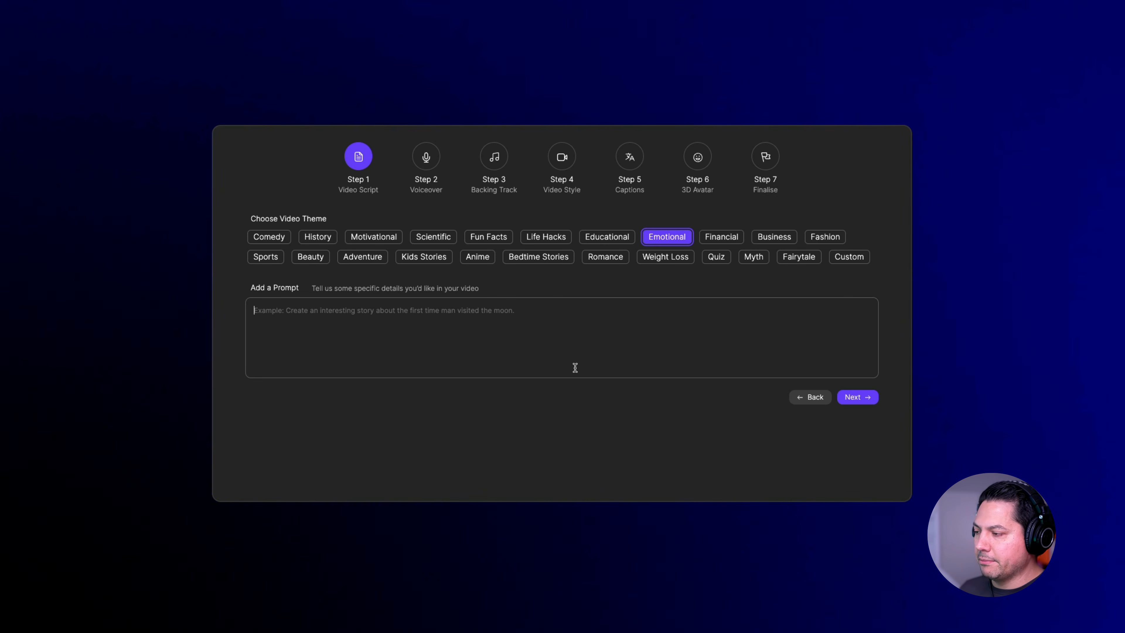
pyautogui.write('Create a story about a diver exploring a long-lost shipwreck finds a journal with entries dated 100 years in the future.')
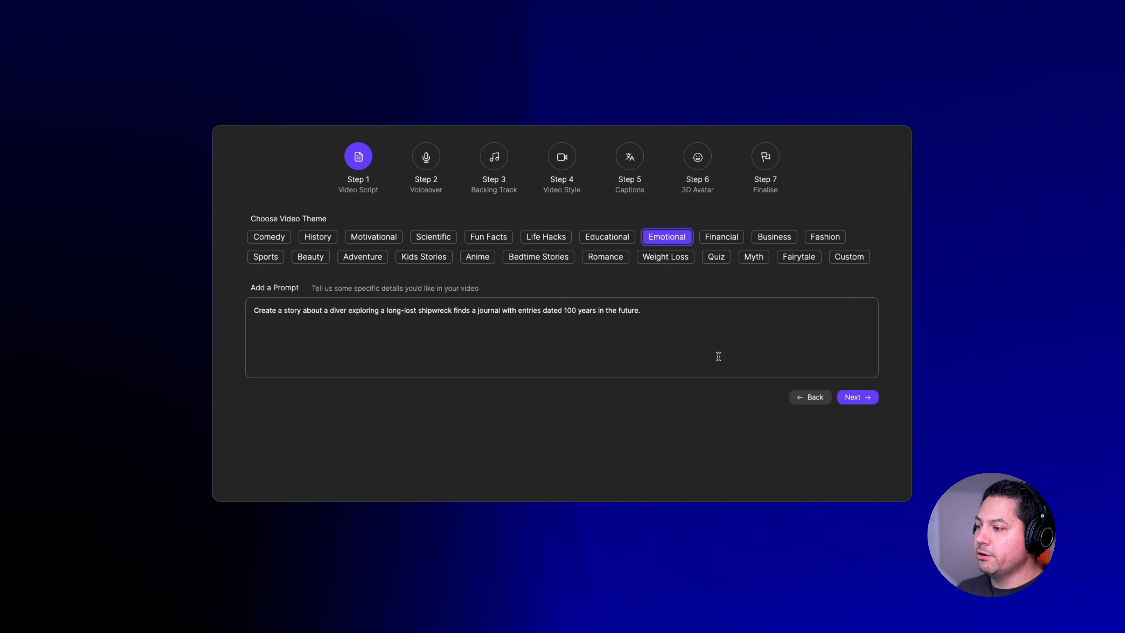
pyautogui.click(851, 397)
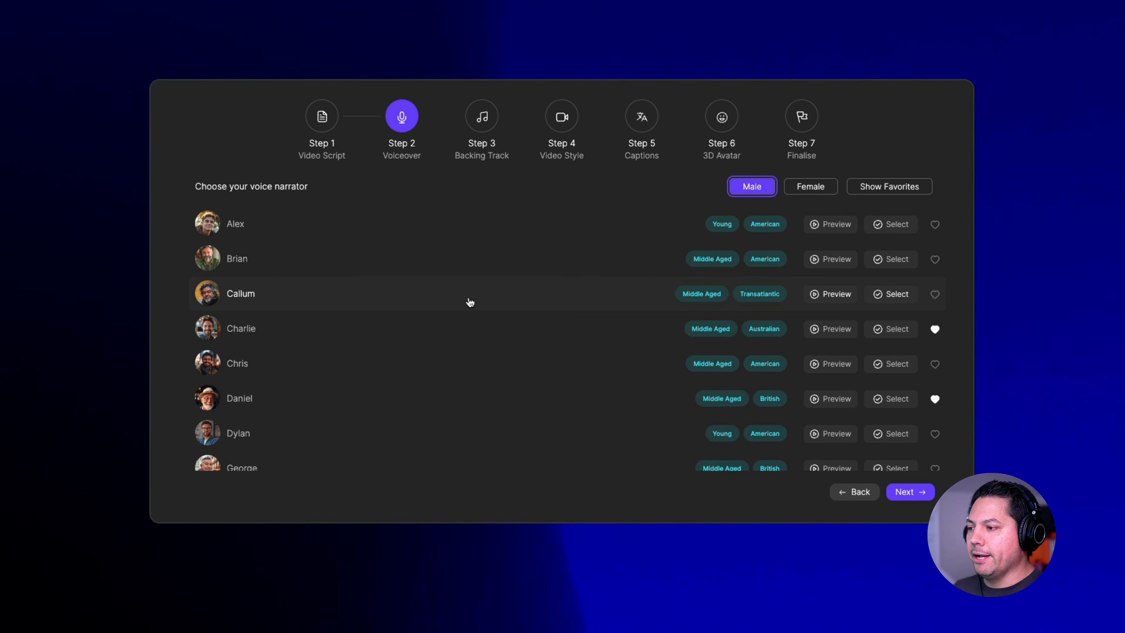
# Compare the favorite female and male voice narrators, ending on the full list of male voices
pyautogui.click(819, 189)
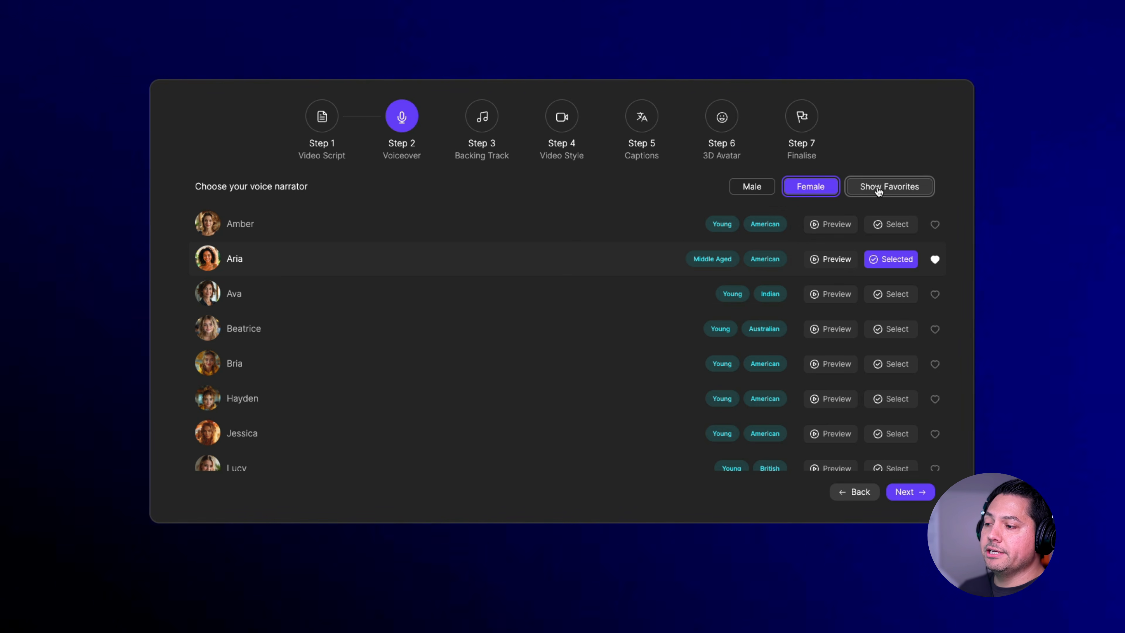
pyautogui.click(892, 189)
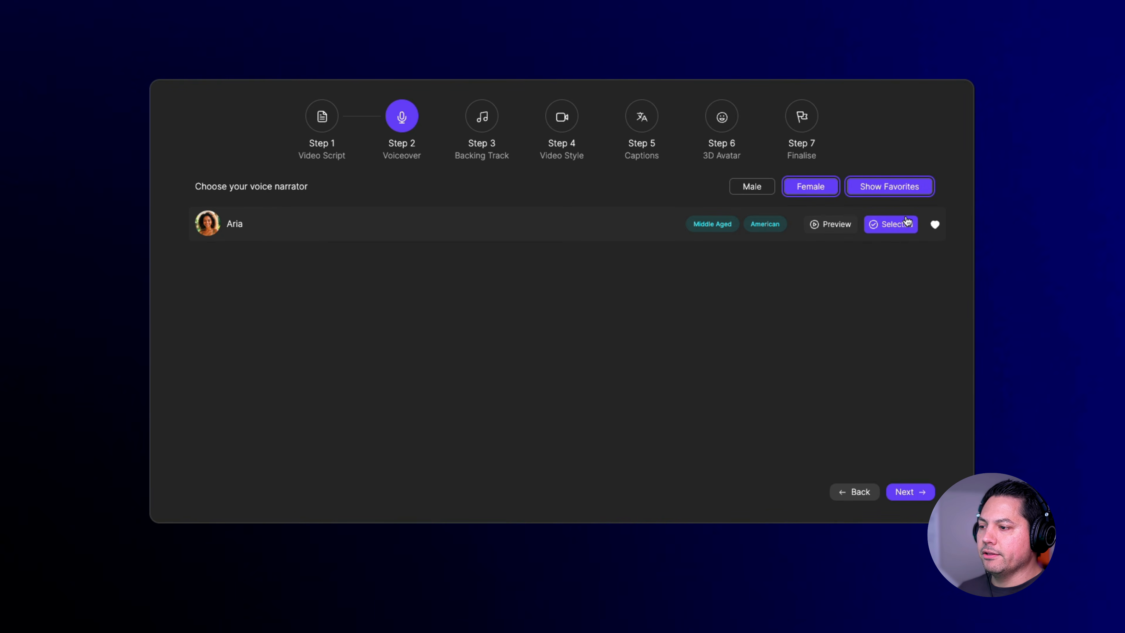
pyautogui.click(751, 186)
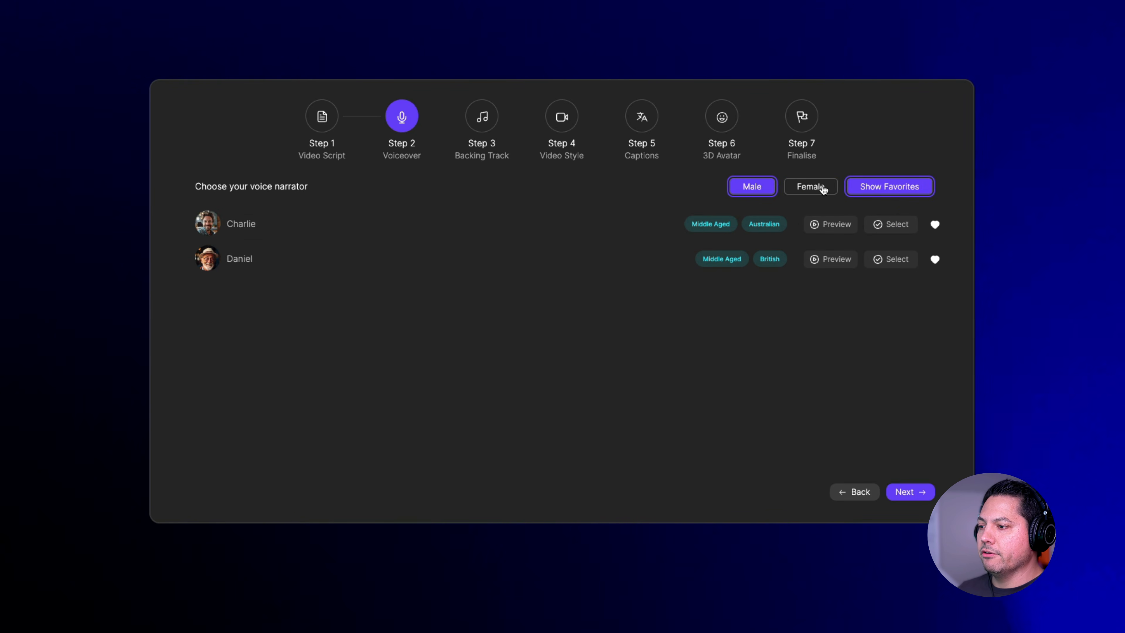
pyautogui.click(889, 190)
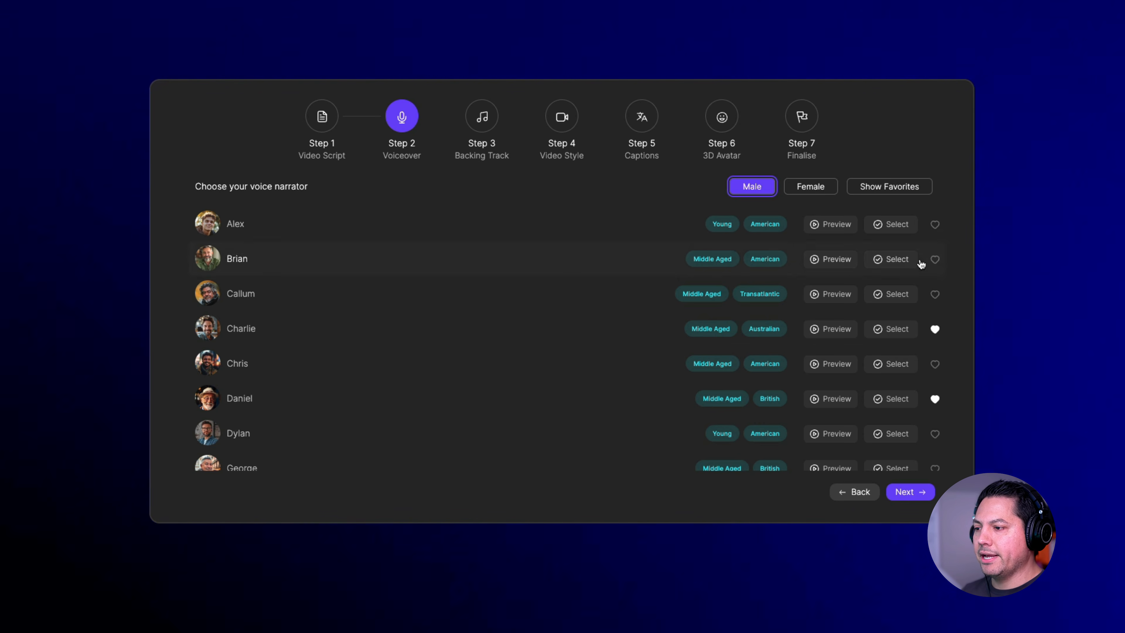
# Add the middle-aged British voice George to the favorites and proceed with the female voice Aria as narrator
pyautogui.scroll(-2, 736, 374)
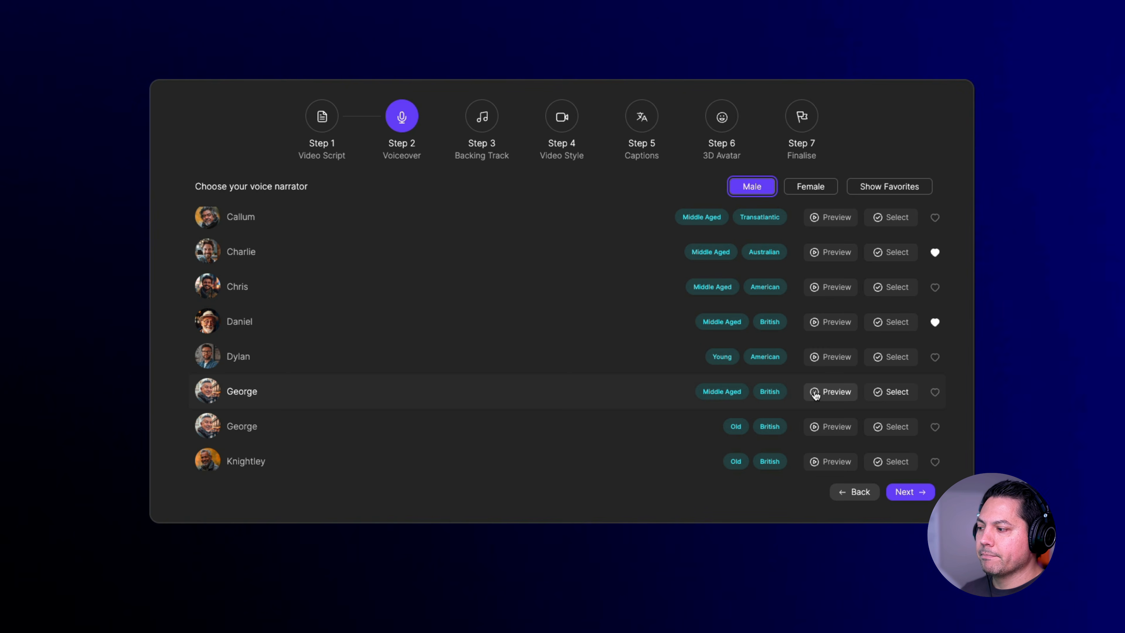
pyautogui.click(934, 392)
pyautogui.click(879, 186)
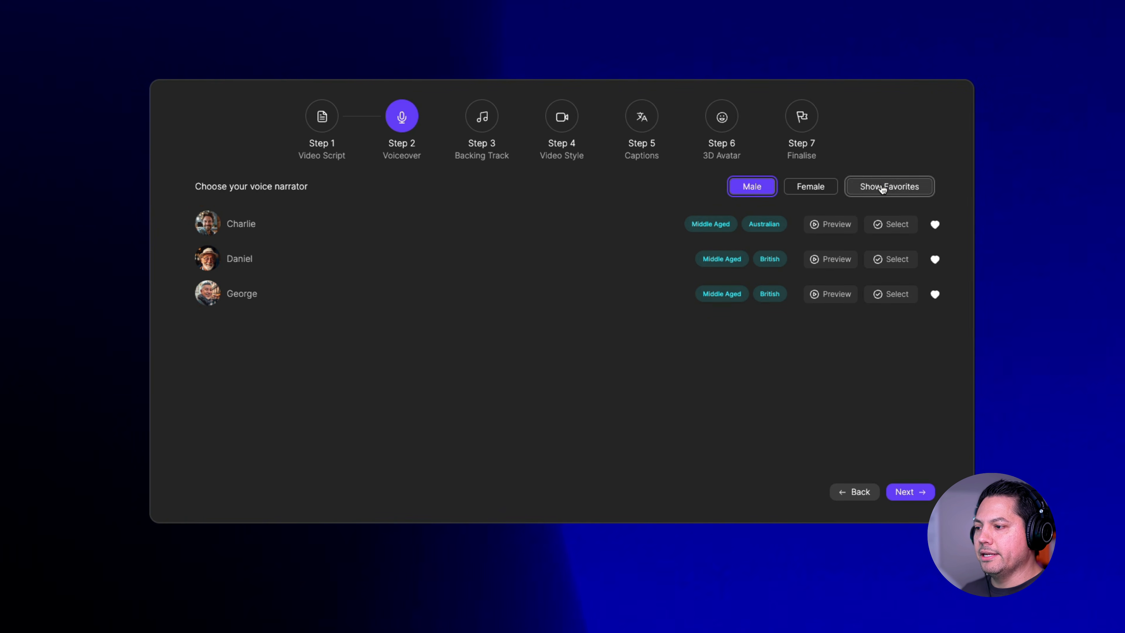
pyautogui.click(810, 188)
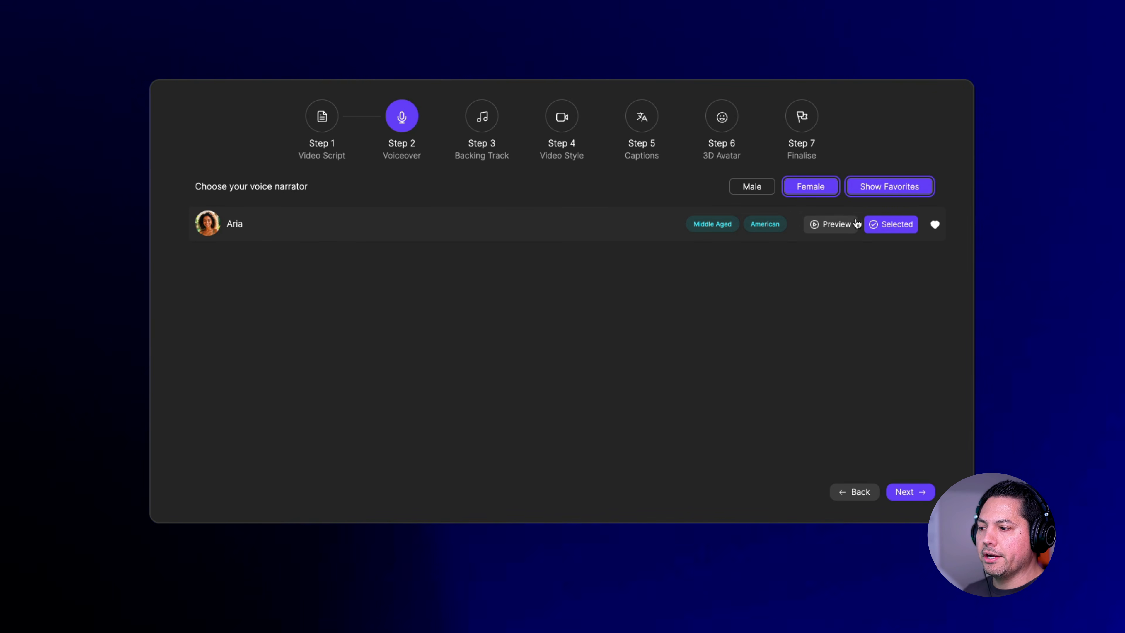
pyautogui.click(908, 498)
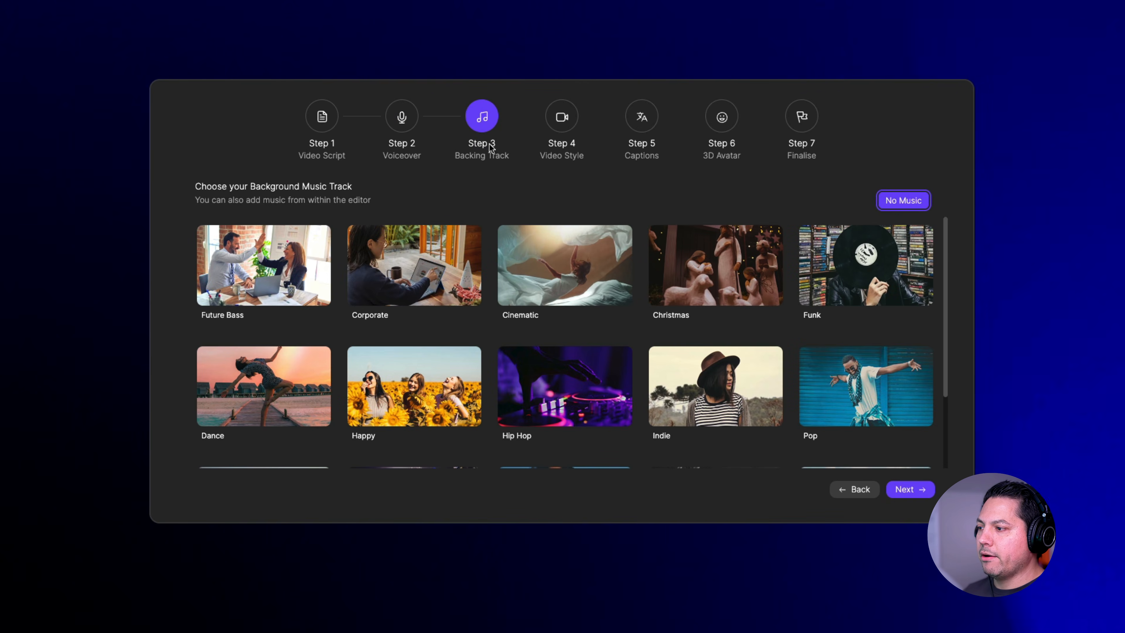
# Choose the Corporate background music track and continue to the video style stage
pyautogui.scroll(-1, 598, 339)
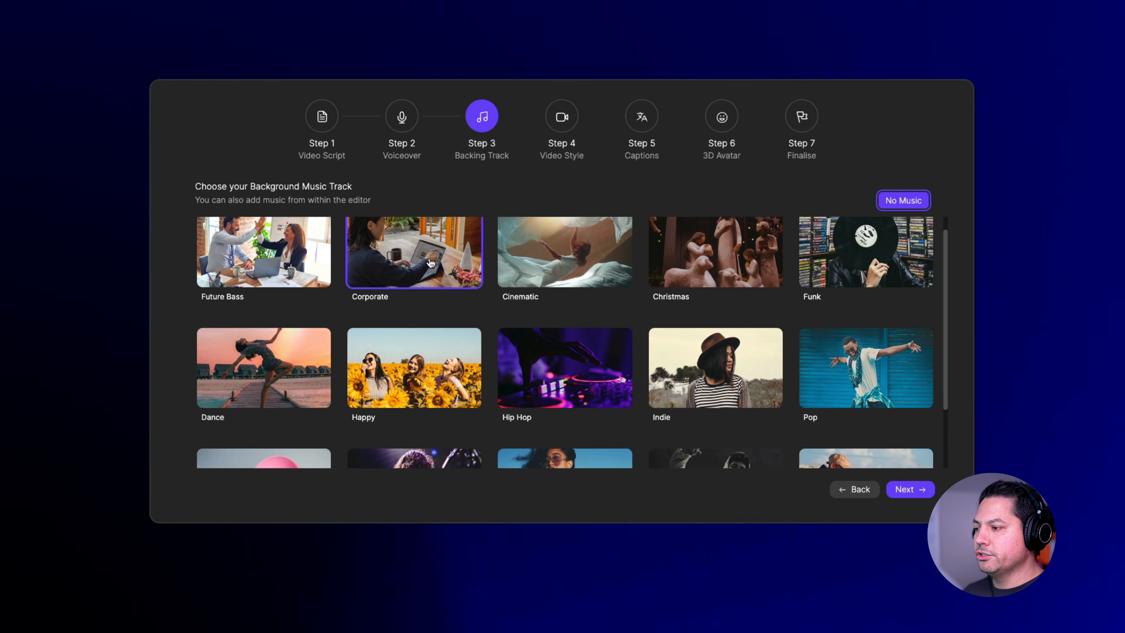
pyautogui.click(399, 271)
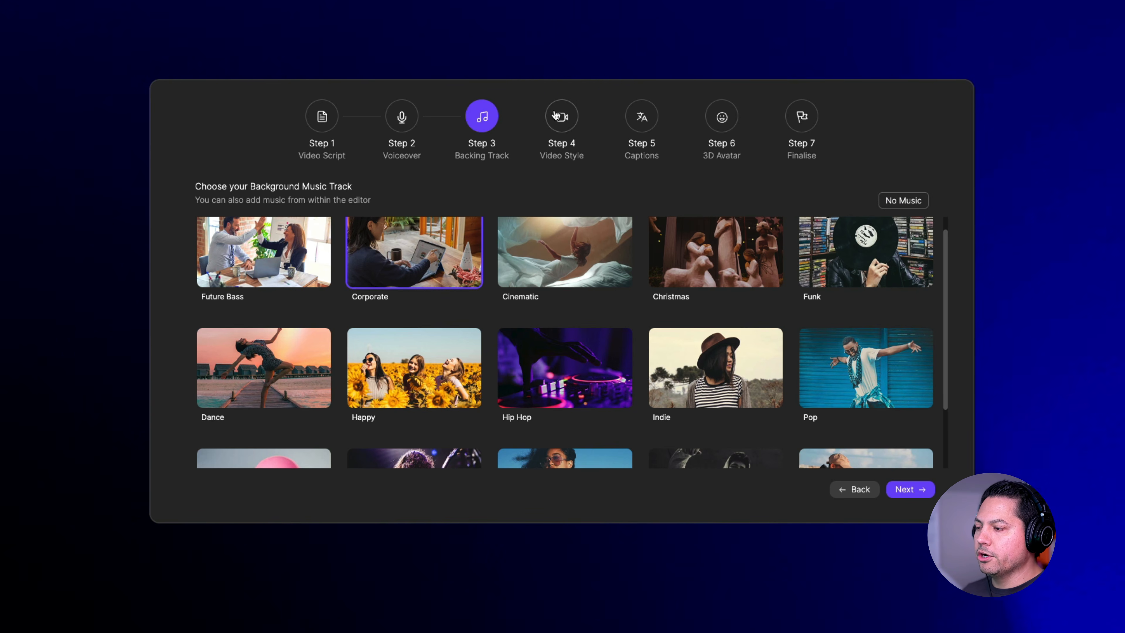
pyautogui.click(908, 489)
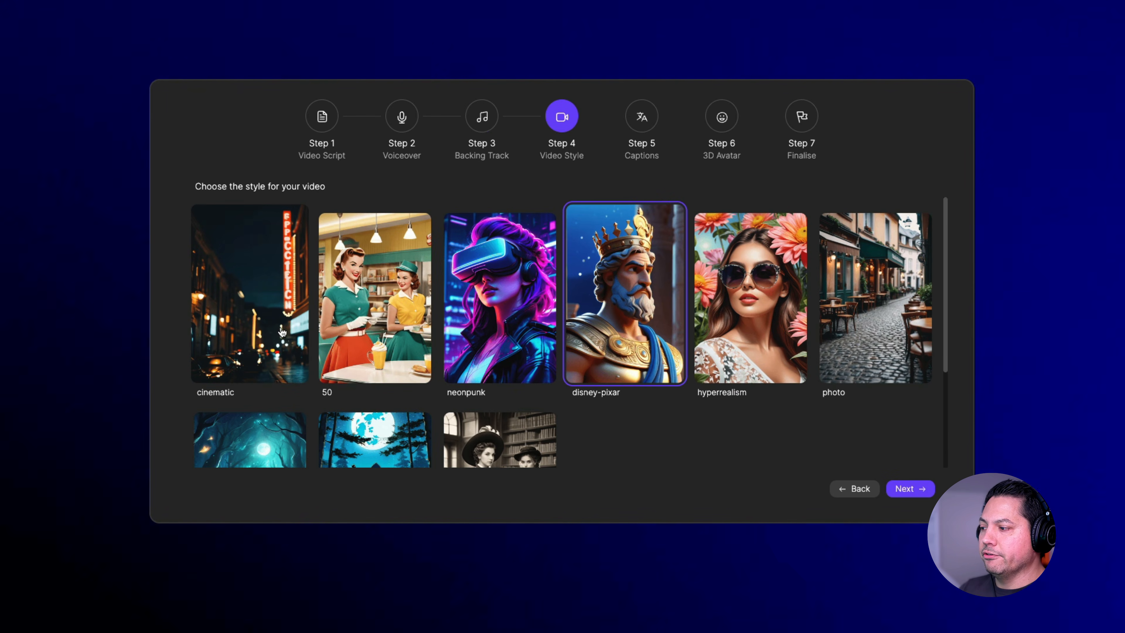
# Look through the available video styles, apply hyperrealism and continue to the captions stage
pyautogui.scroll(-2, 274, 338)
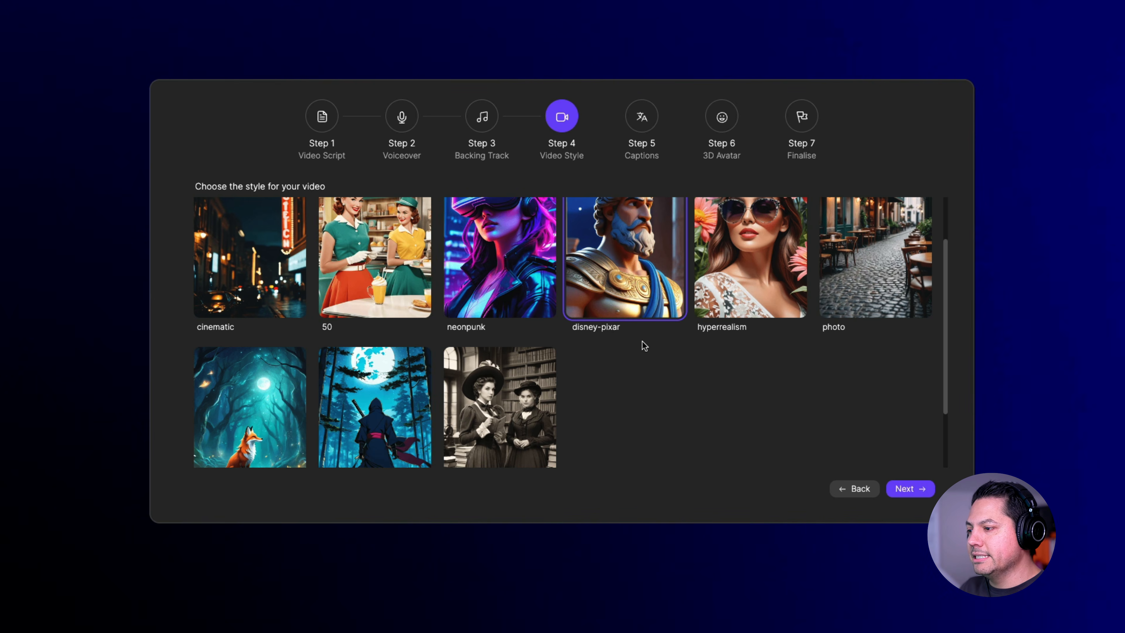
pyautogui.scroll(-2, 784, 359)
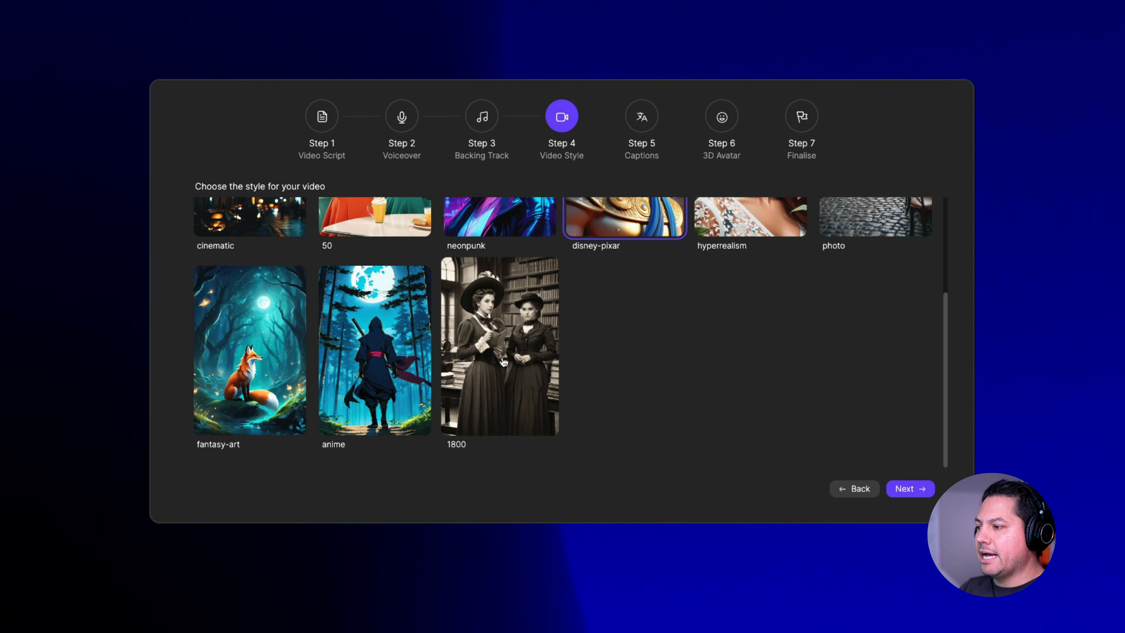
pyautogui.scroll(3, 554, 364)
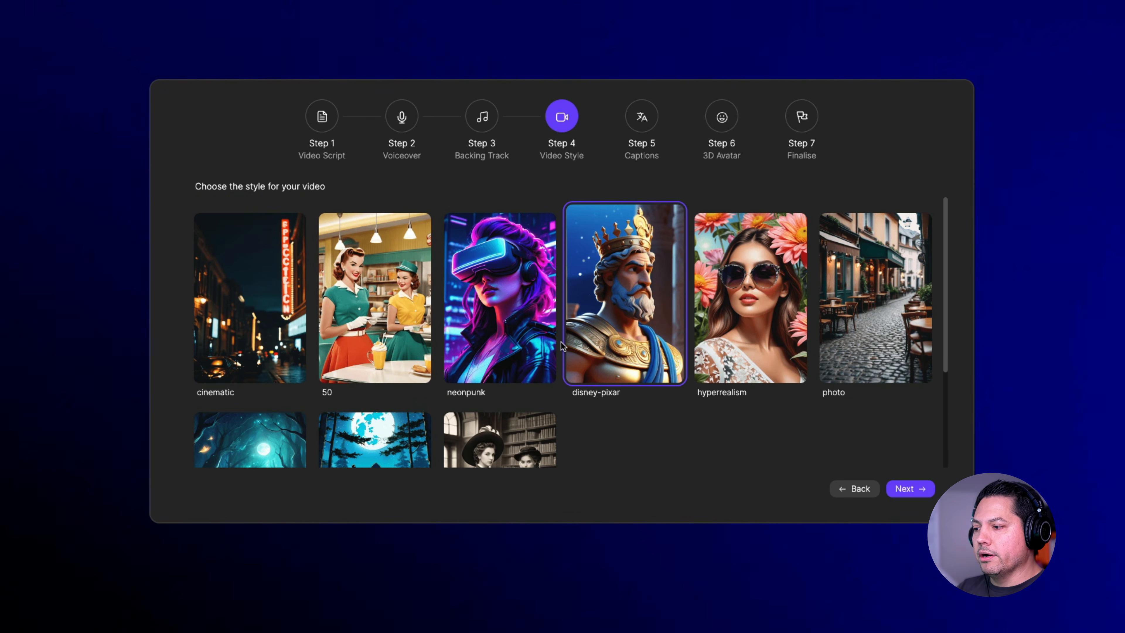
pyautogui.click(769, 318)
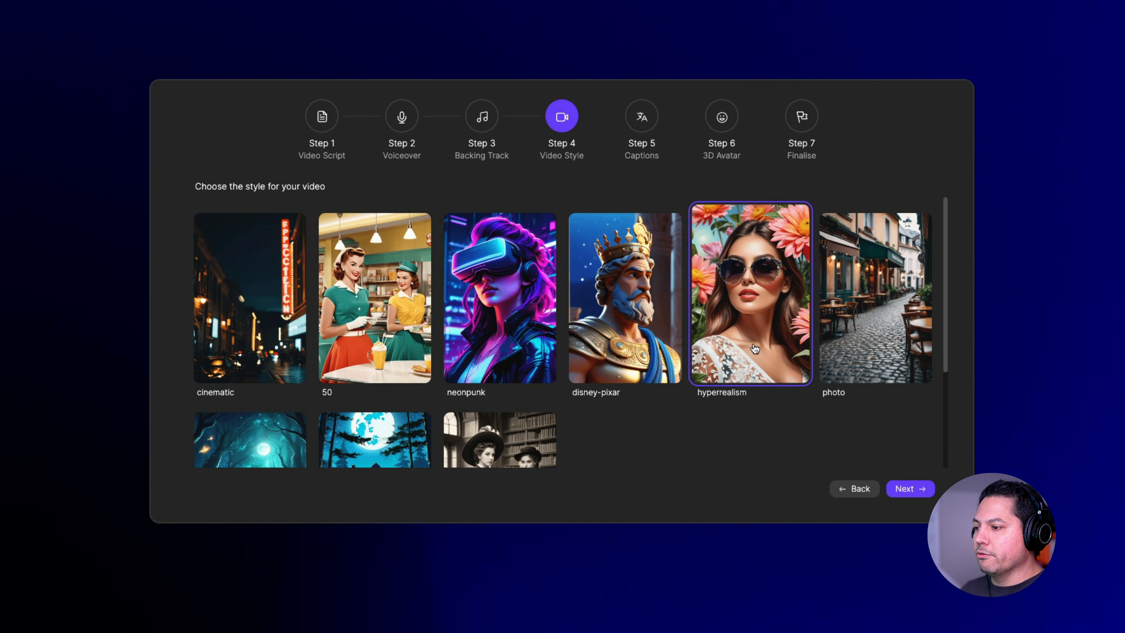
pyautogui.click(914, 491)
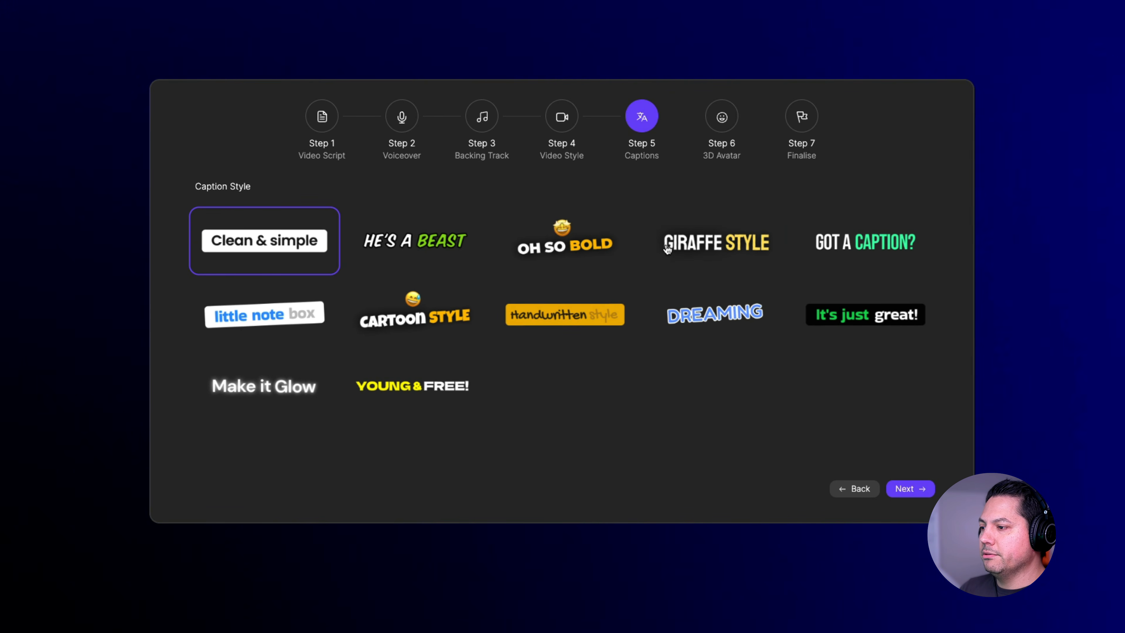
# Set the captions to Giraffe Style and, after browsing the 3D avatars, choose None
pyautogui.click(716, 243)
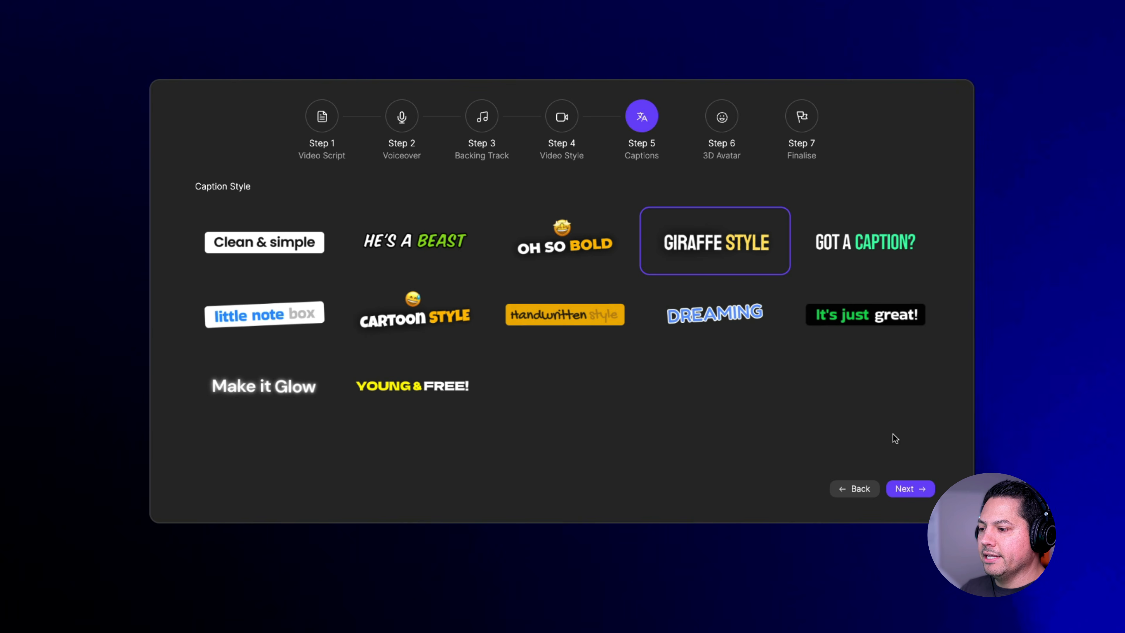
pyautogui.click(908, 488)
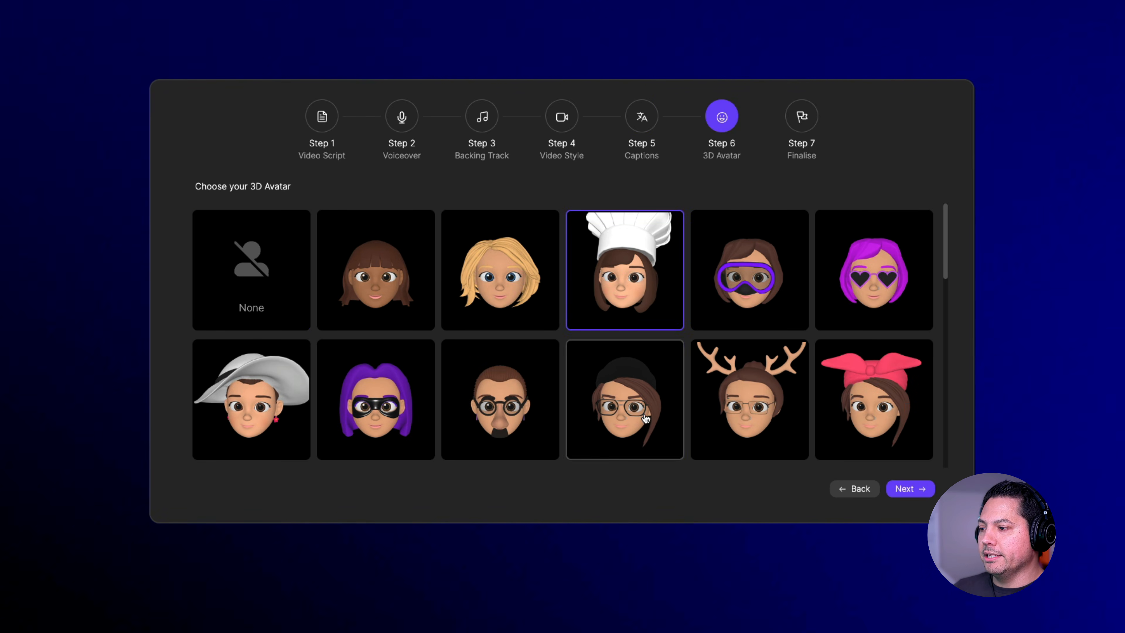
pyautogui.scroll(-5, 686, 419)
pyautogui.scroll(-3, 687, 421)
pyautogui.scroll(10, 686, 422)
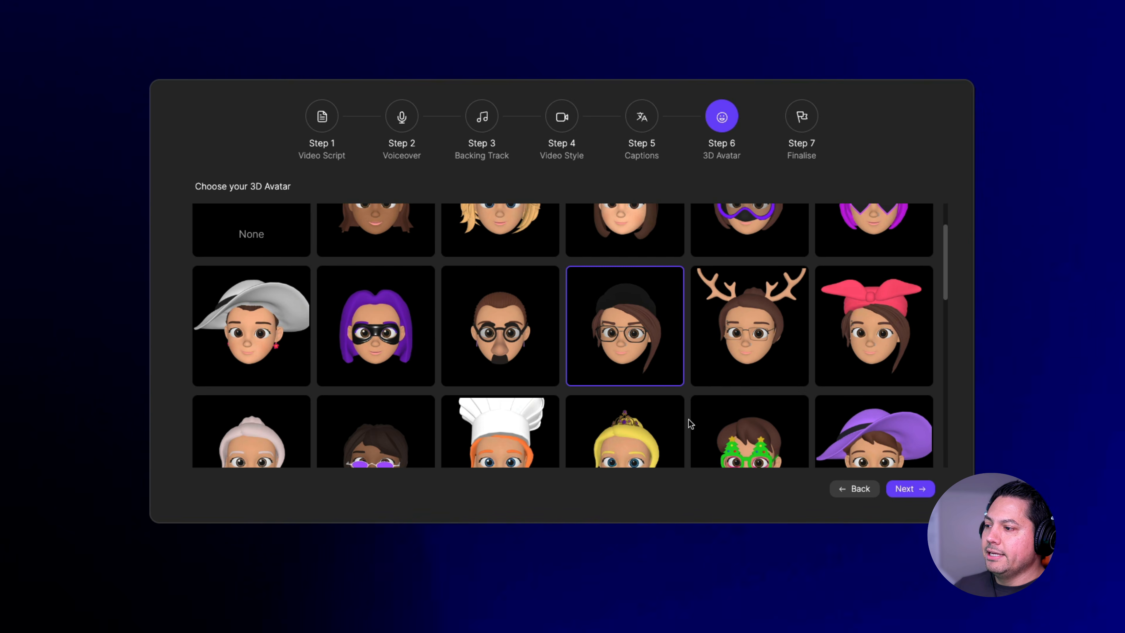
pyautogui.click(253, 235)
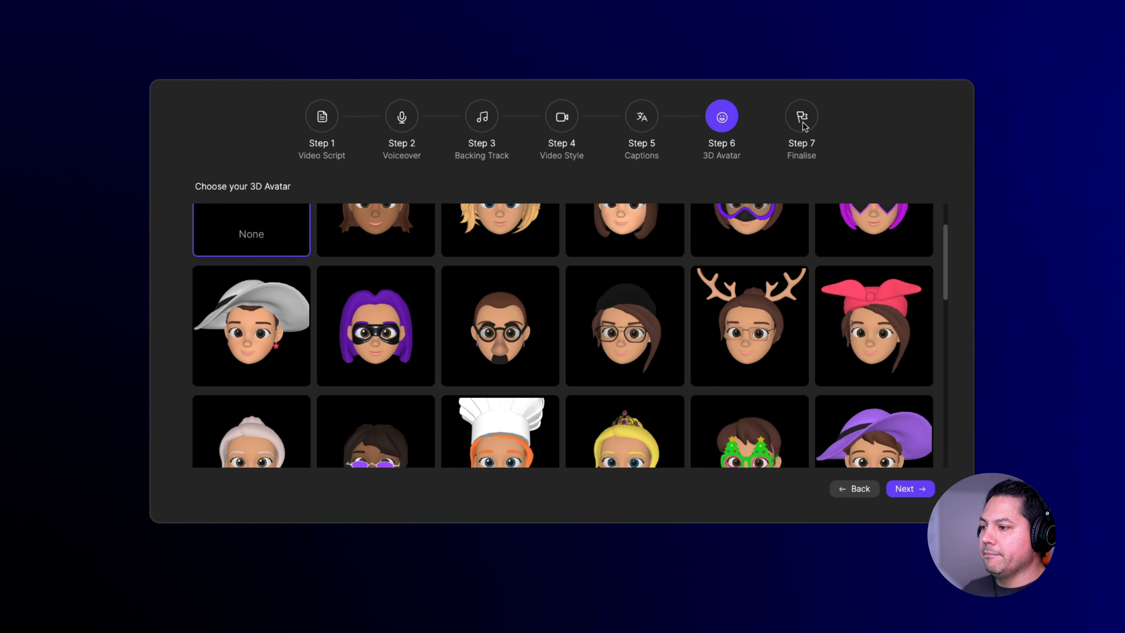
# Advance to the Finalise stage and review the script text of each scene
pyautogui.click(904, 488)
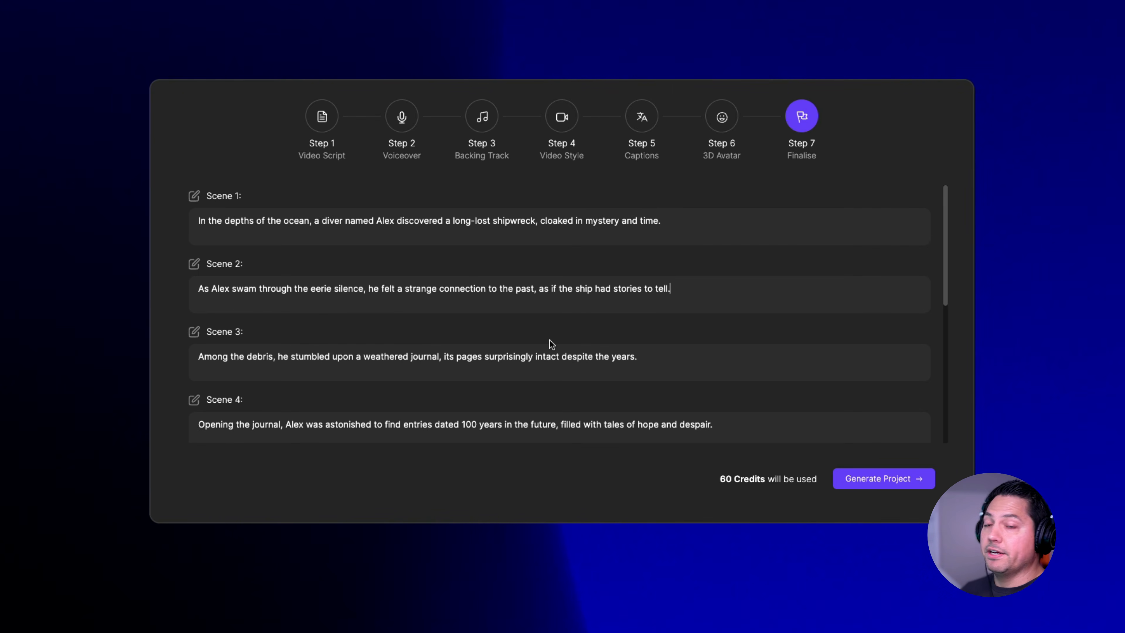
pyautogui.scroll(-6, 500, 359)
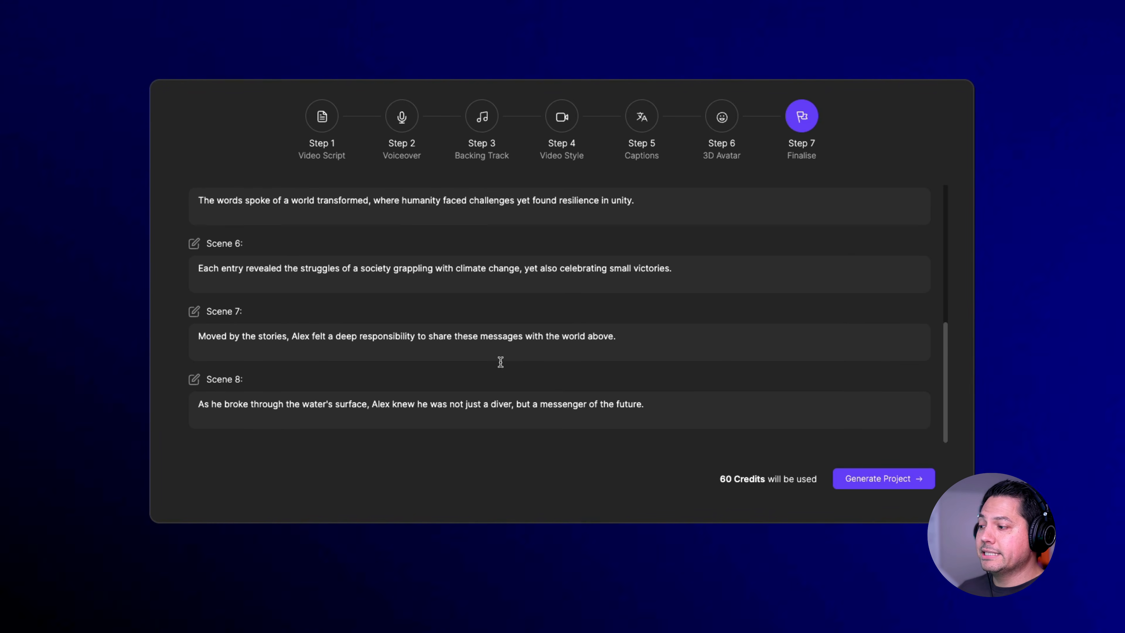
pyautogui.scroll(5, 678, 367)
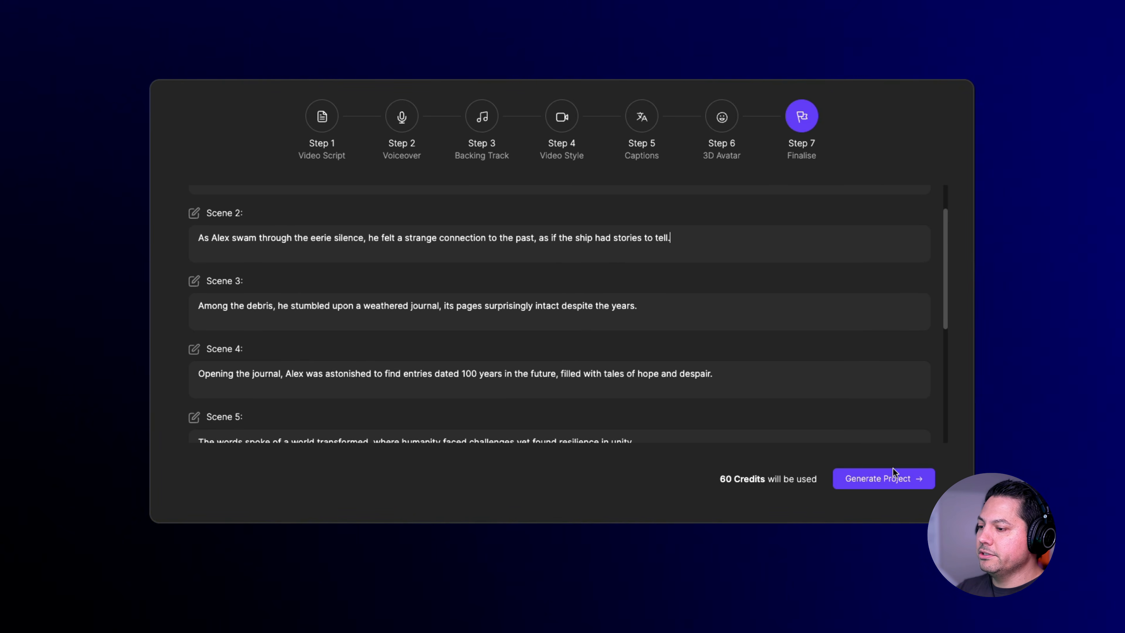
# Generate the shipwreck short from the finalised script and play back its opening scenes
pyautogui.click(886, 474)
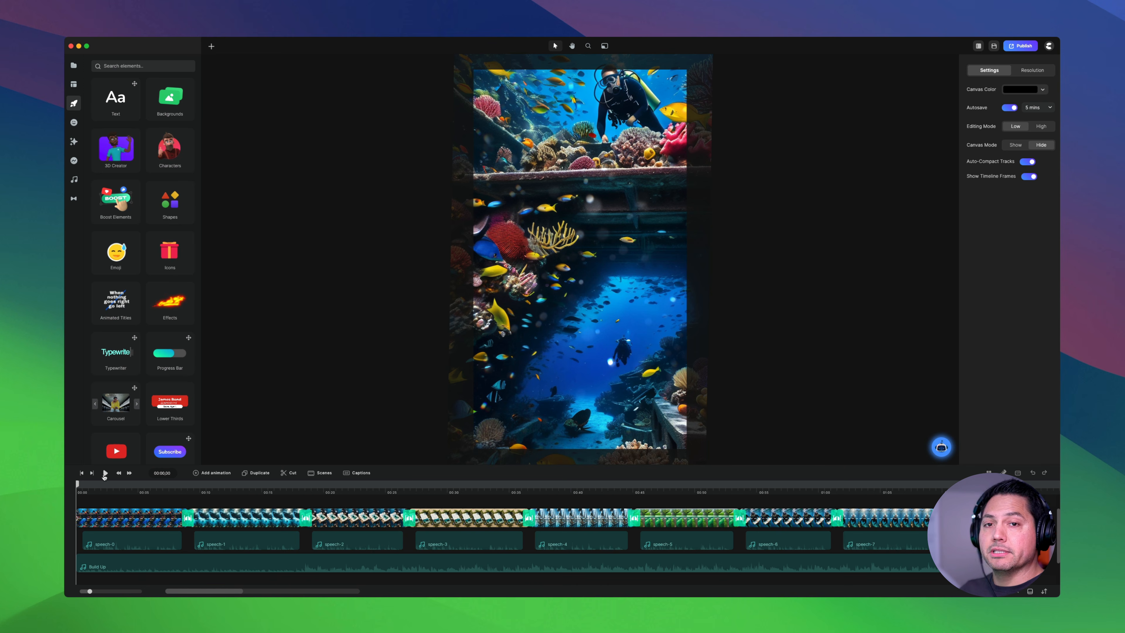
pyautogui.click(104, 473)
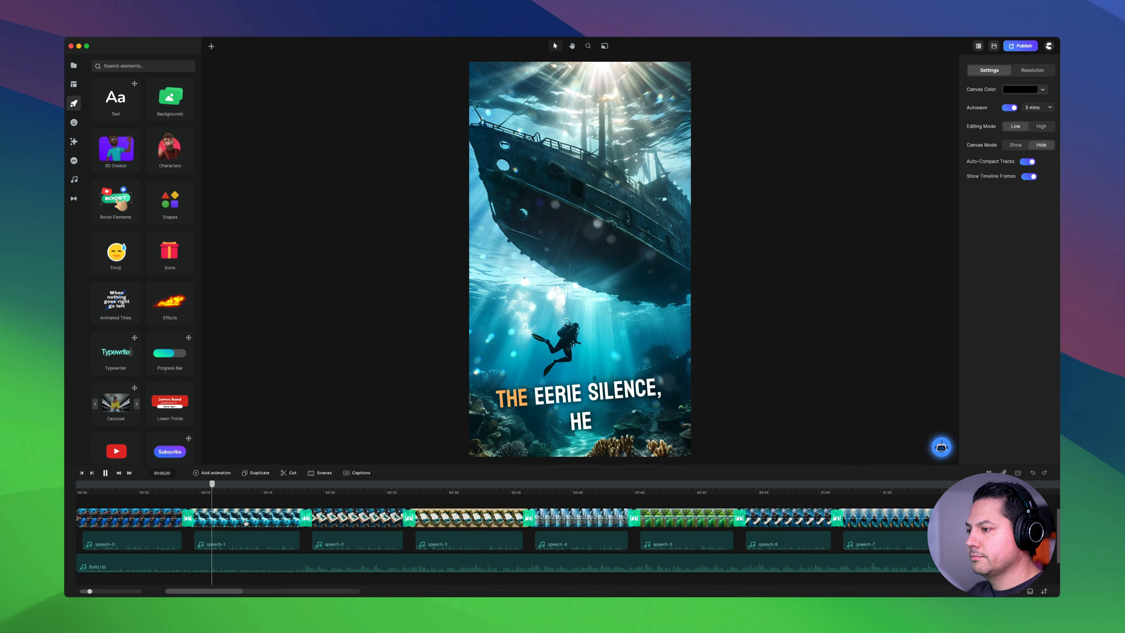
pyautogui.click(469, 377)
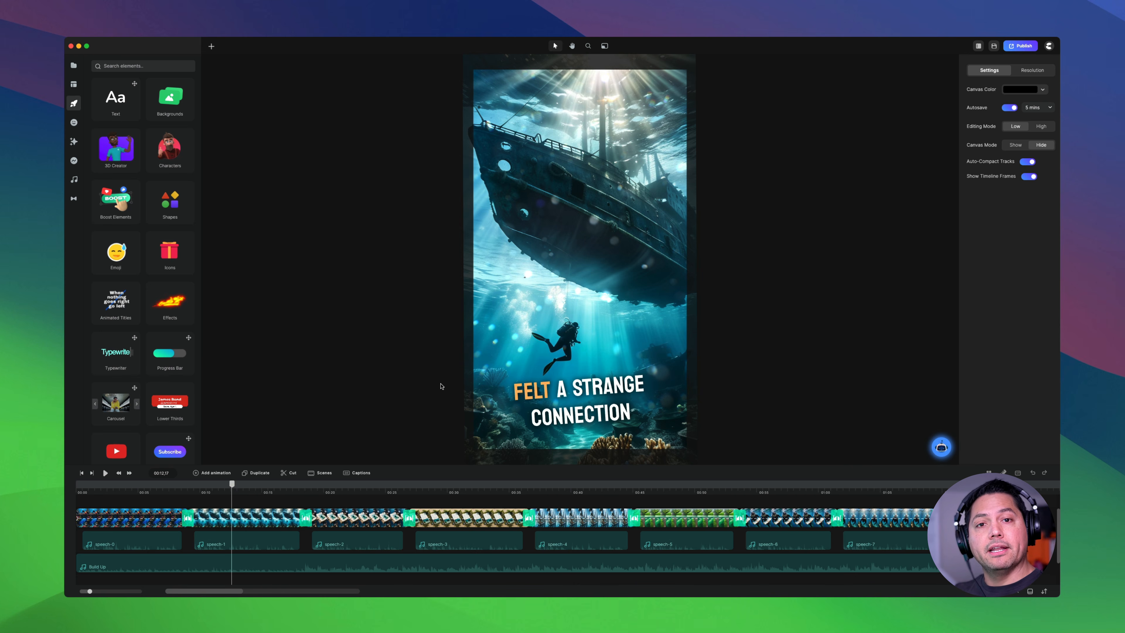
# Examine the journal scene and inspect the settings of the background music, the scene's image and the Shining Dust effect
pyautogui.moveTo(686, 491); pyautogui.dragTo(362, 491)
pyautogui.click(254, 545)
pyautogui.click(256, 562)
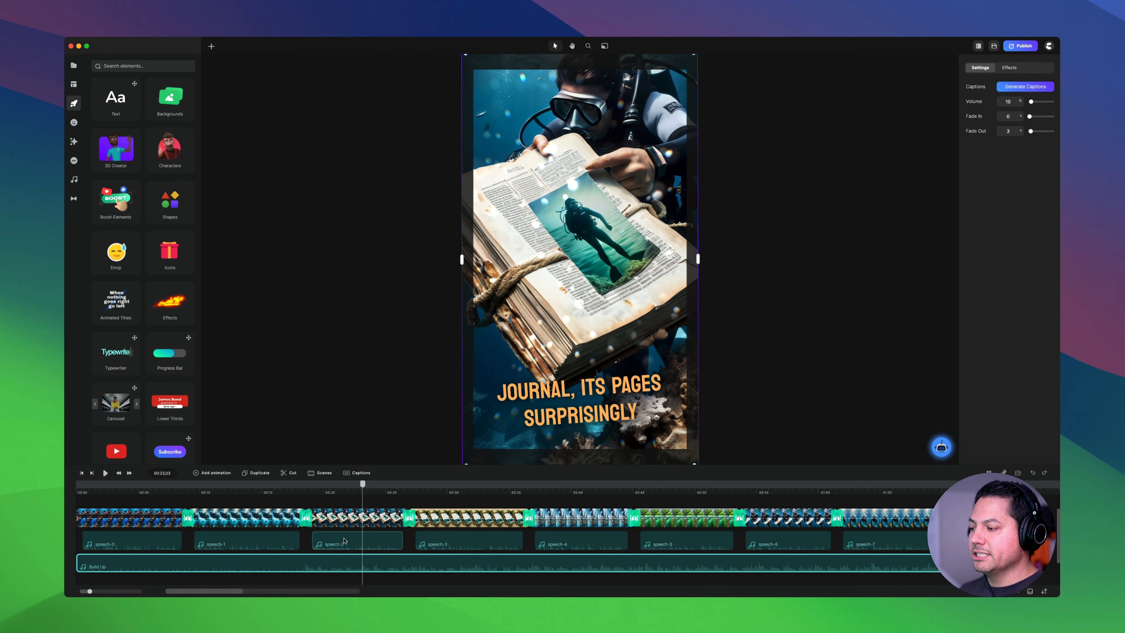
pyautogui.scroll(2, 345, 540)
pyautogui.click(347, 540)
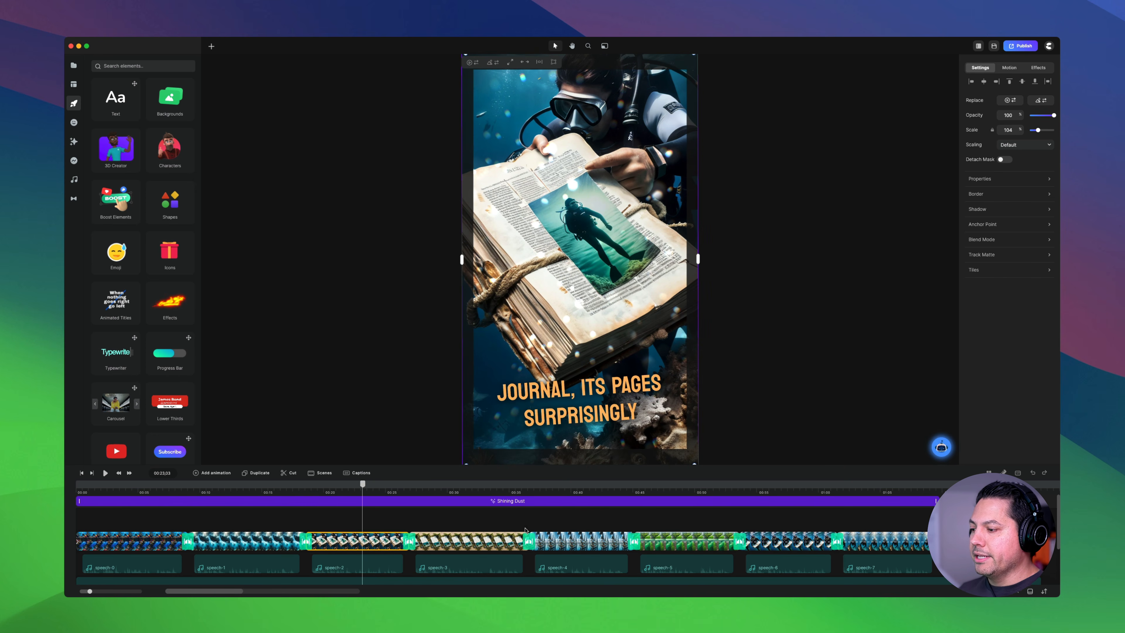
pyautogui.click(509, 502)
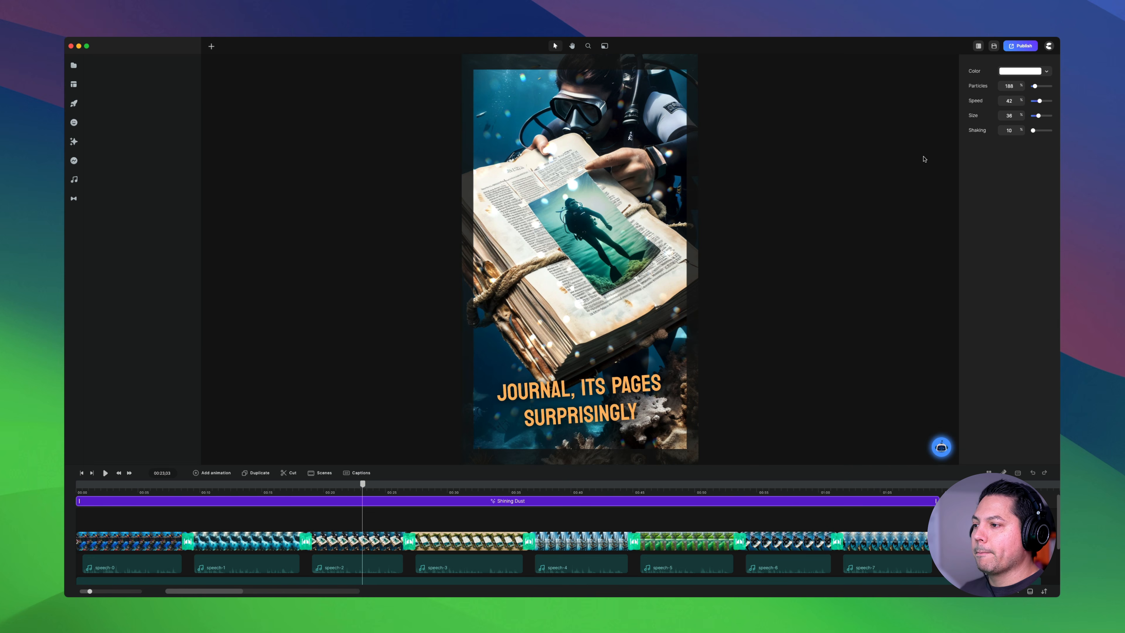
# Exit the shipwreck project and start an A.I. Explainer Video Builder project in 16:9 Landscape with English as the language
pyautogui.click(1047, 47)
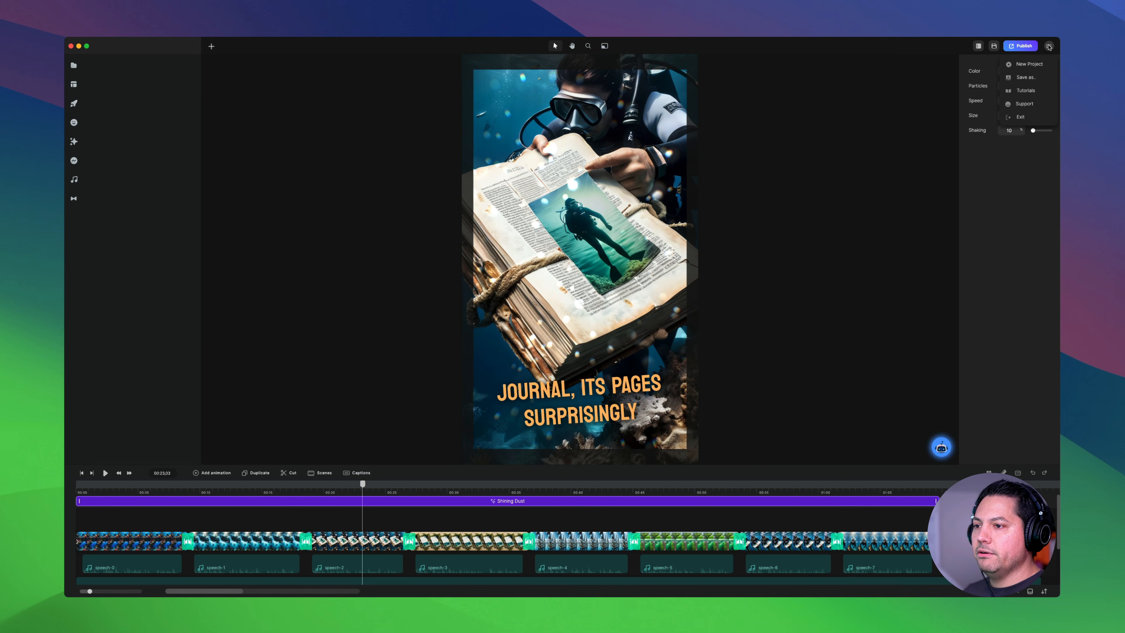
pyautogui.click(1014, 118)
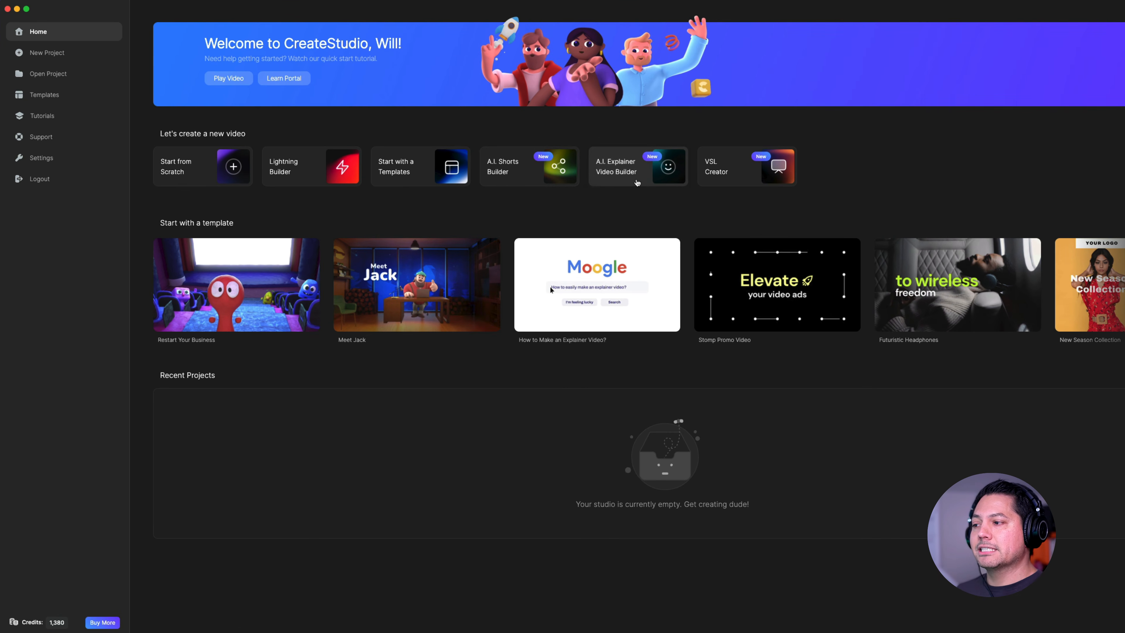
pyautogui.click(637, 180)
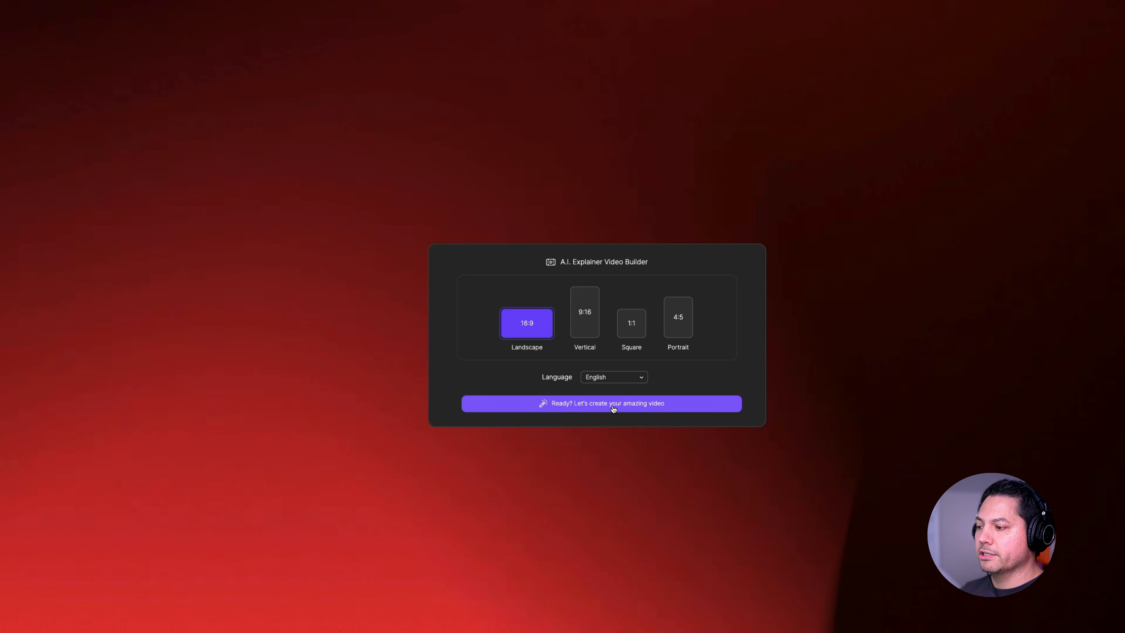
pyautogui.click(579, 404)
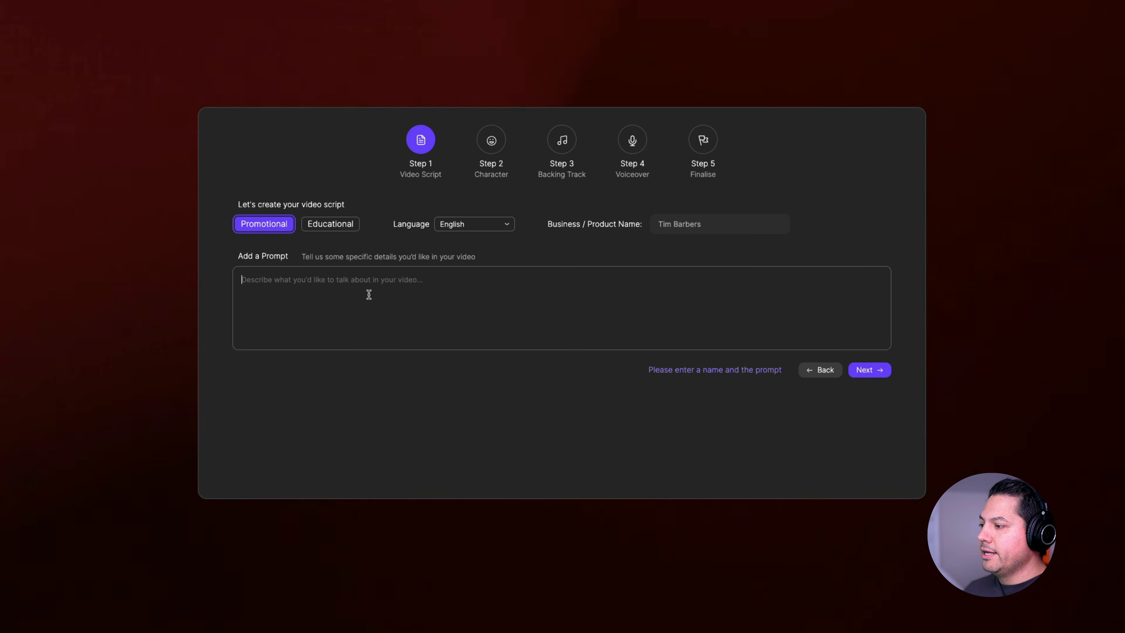
# Set up an Educational script with the prompt "Create a video on how black holes work.", enter the channel name and continue to the character stage
pyautogui.click(368, 295)
pyautogui.write('Create a video on how black holes work.')
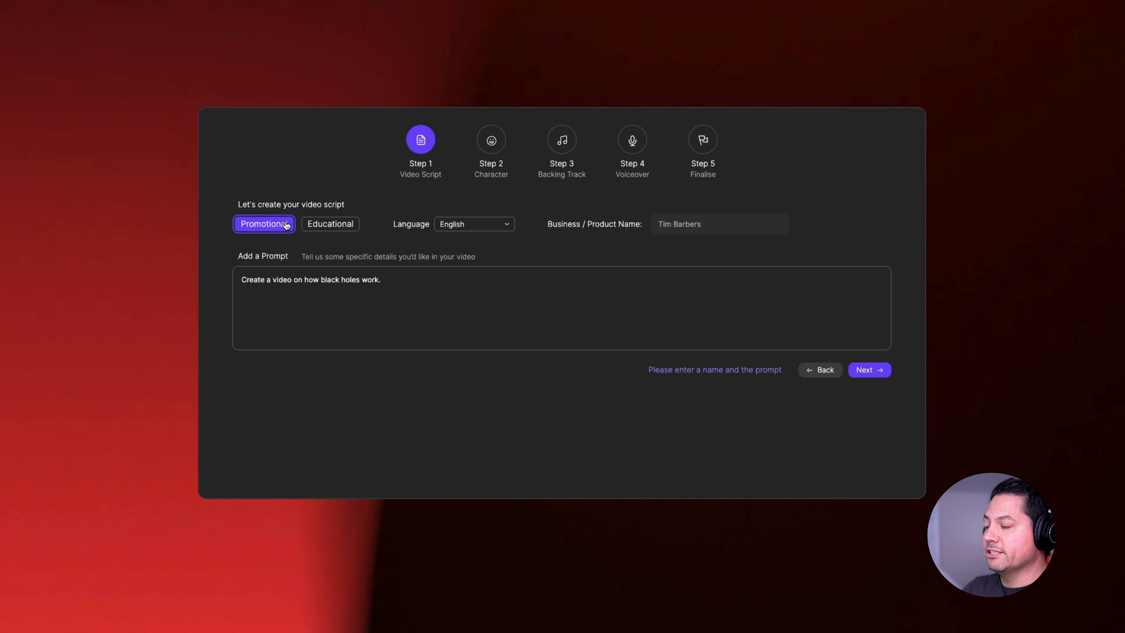
pyautogui.click(323, 225)
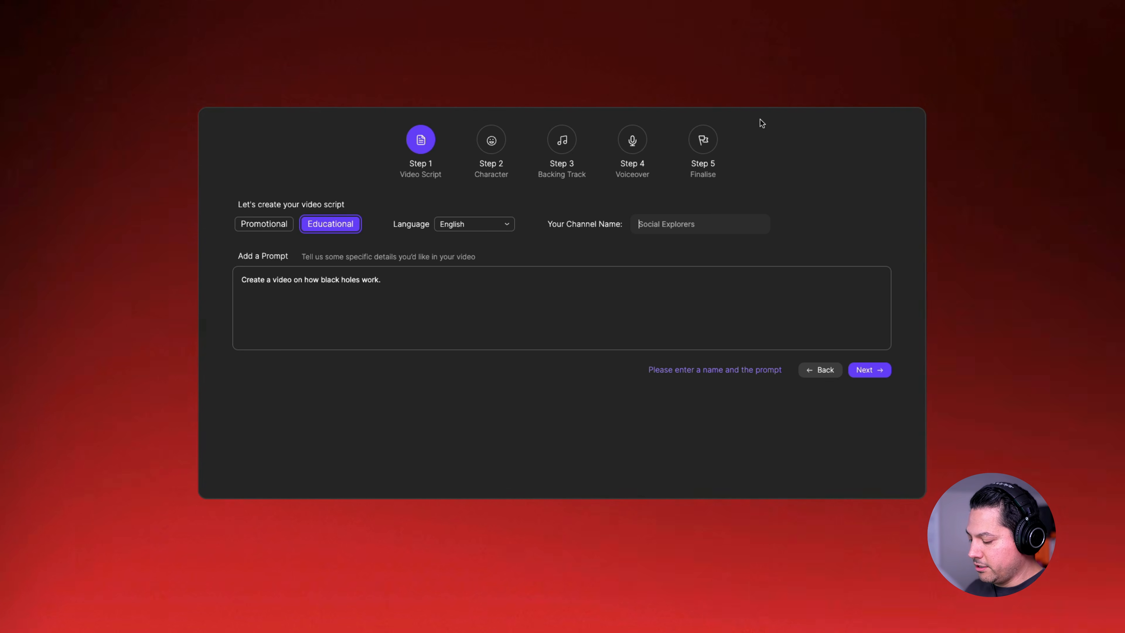
pyautogui.write('Will Talks')
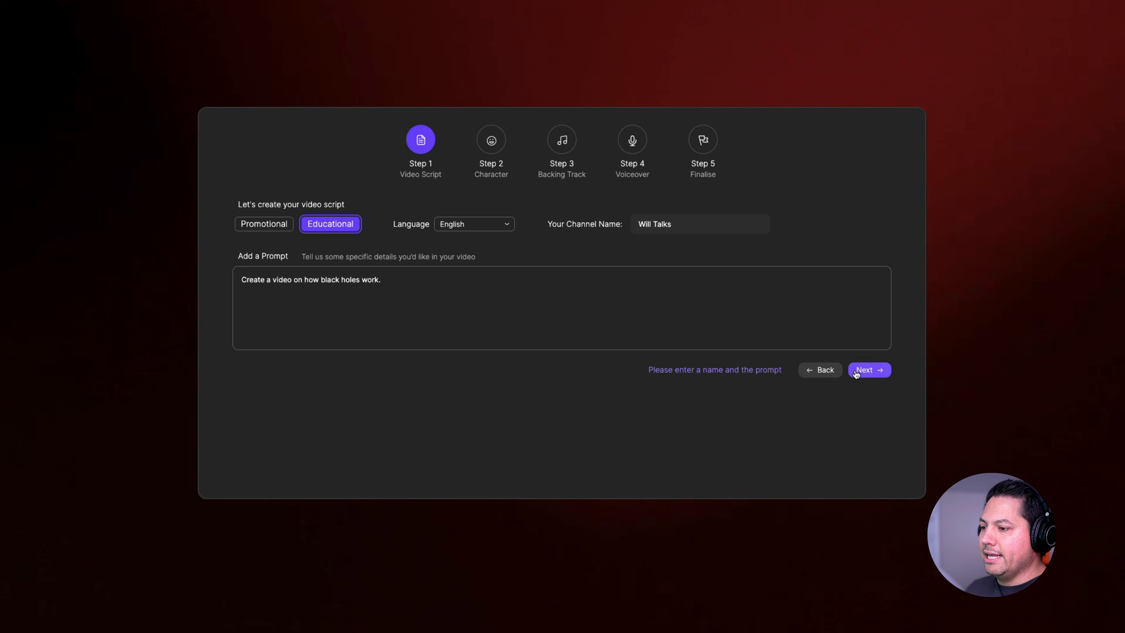
pyautogui.click(870, 370)
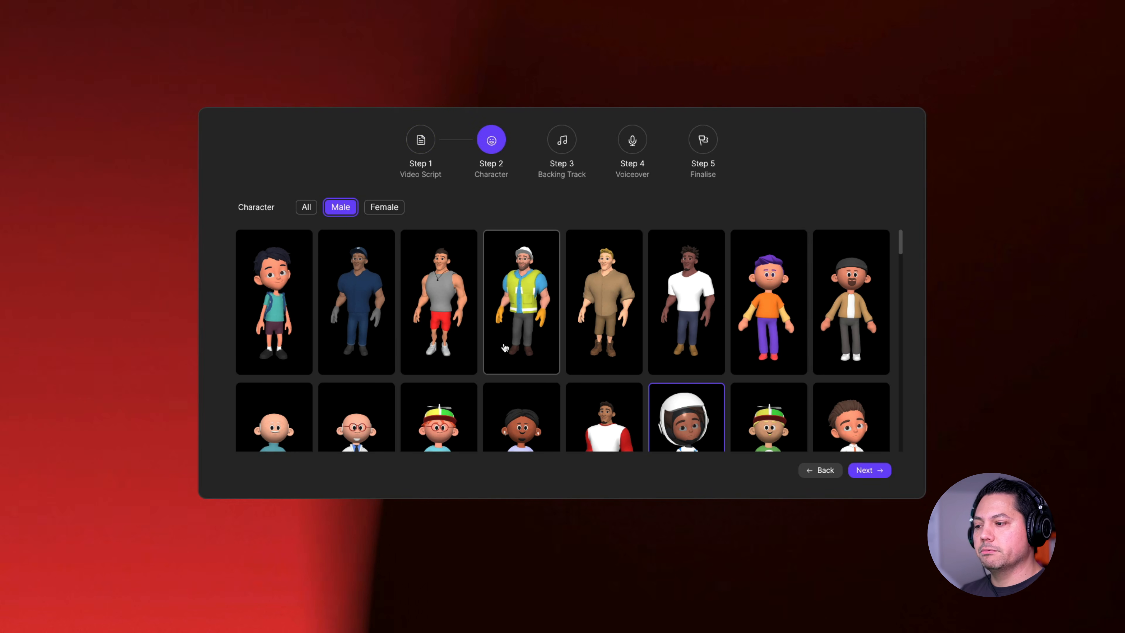
# Browse the character library by All, Male and Female, keep the male astronaut character and continue to the backing track stage
pyautogui.scroll(-6, 505, 351)
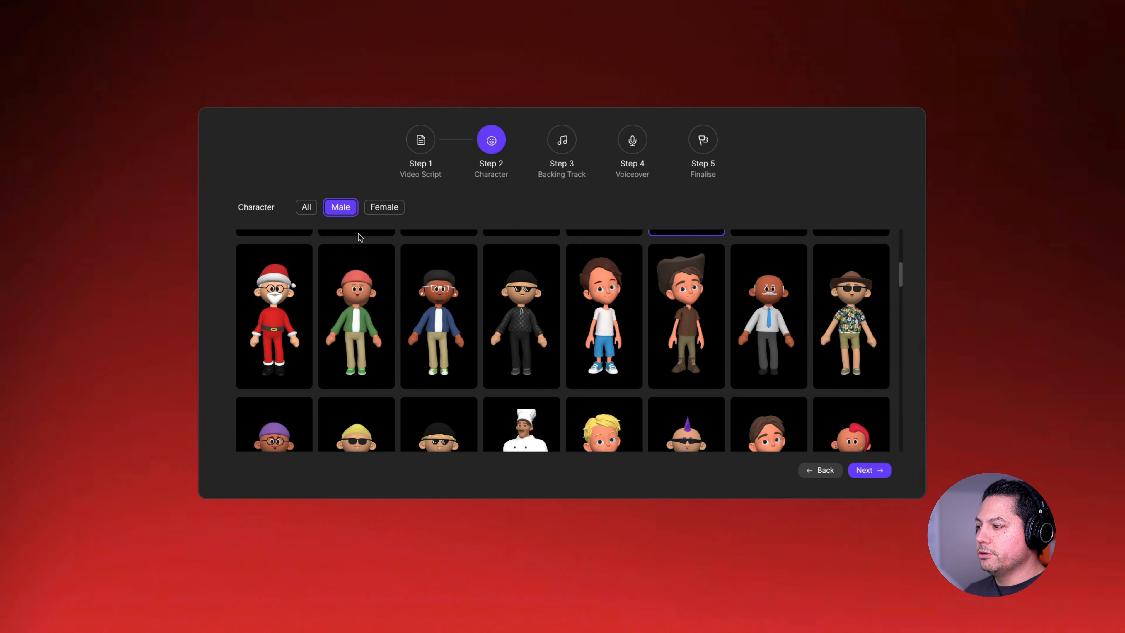
pyautogui.click(305, 216)
pyautogui.scroll(-5, 436, 335)
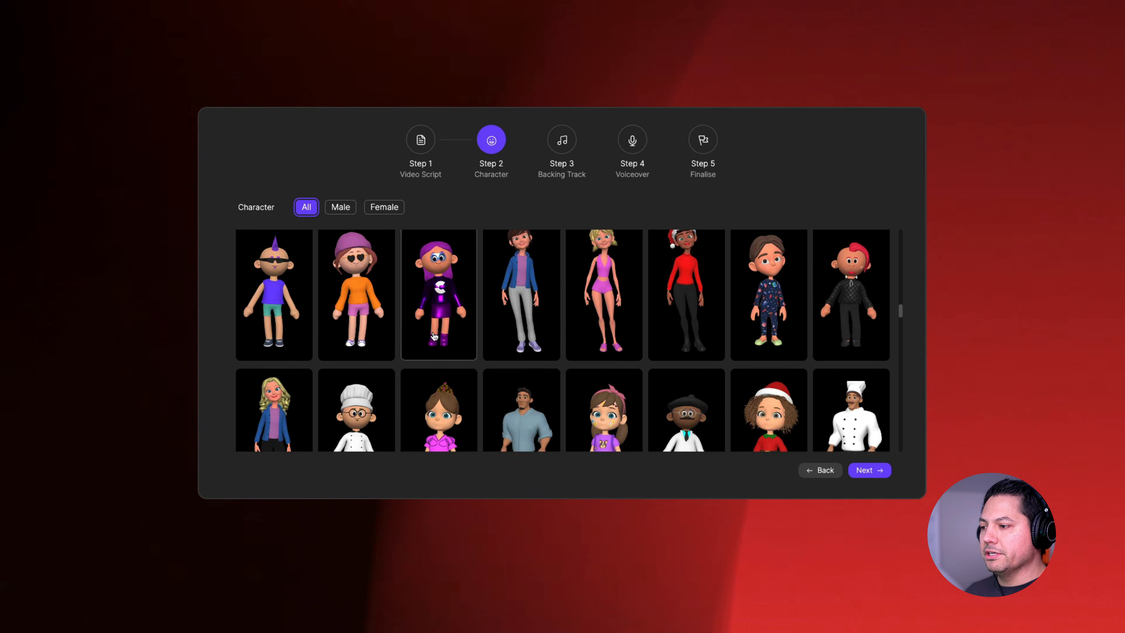
pyautogui.scroll(-10, 436, 335)
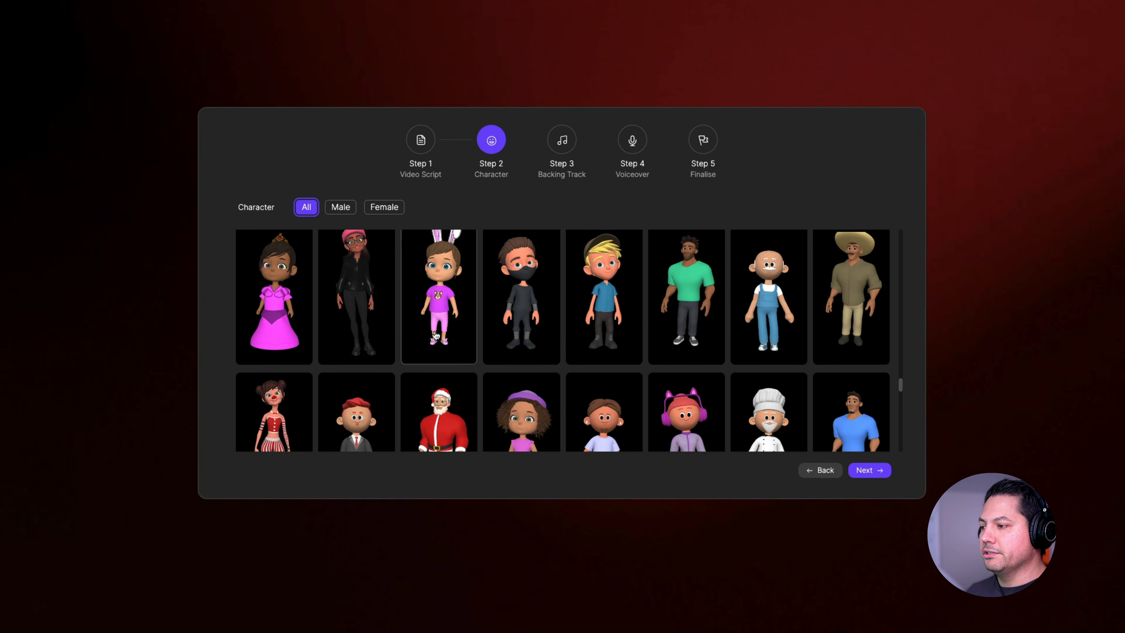
pyautogui.click(358, 212)
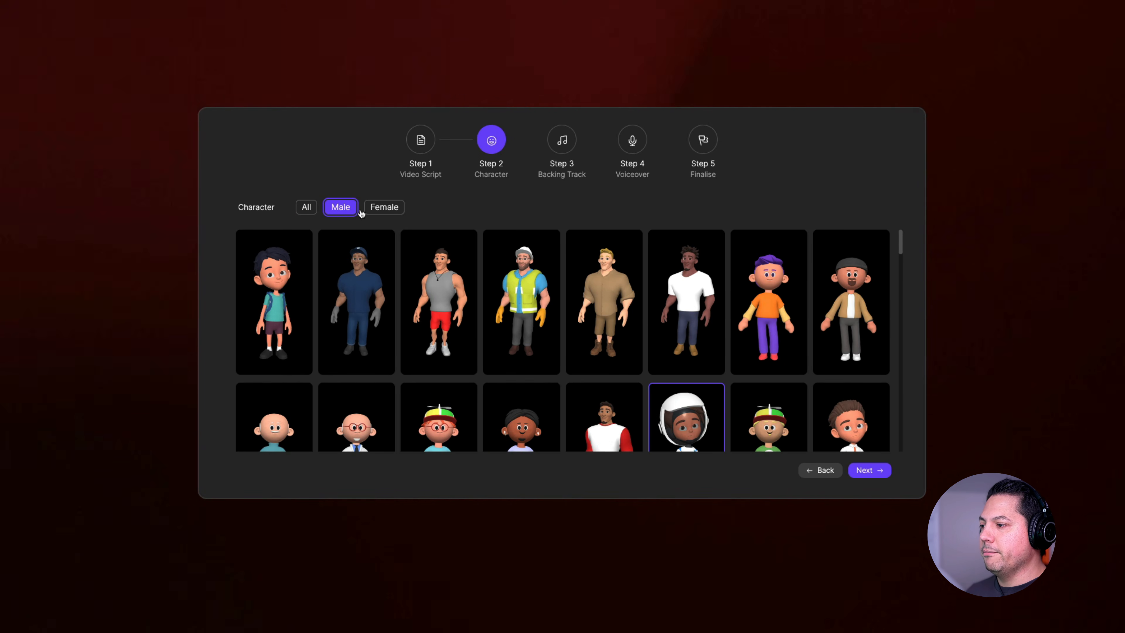
pyautogui.click(398, 215)
pyautogui.click(343, 212)
pyautogui.scroll(-3, 665, 341)
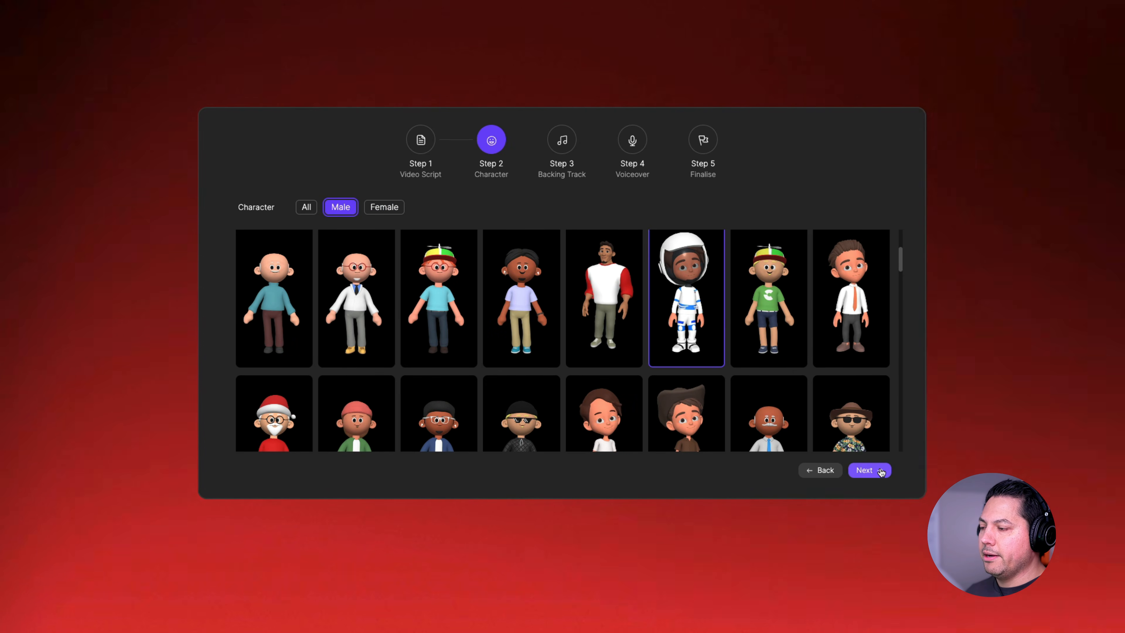
pyautogui.click(868, 470)
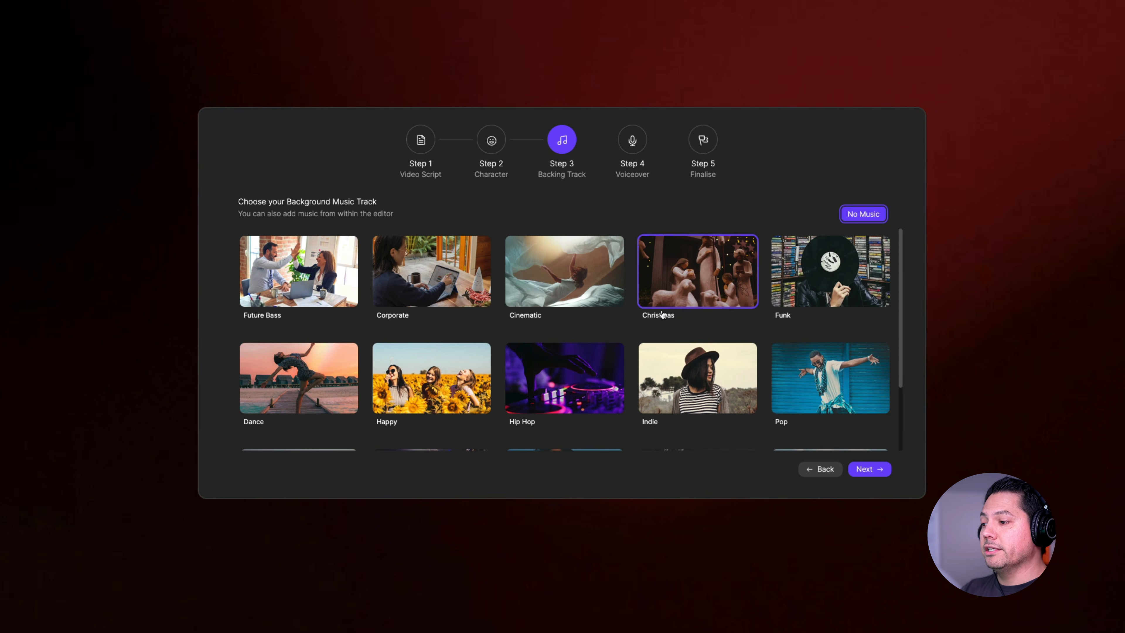
# Look through the background music tracks, choose Minimal and continue to the voiceover stage
pyautogui.scroll(-2, 662, 318)
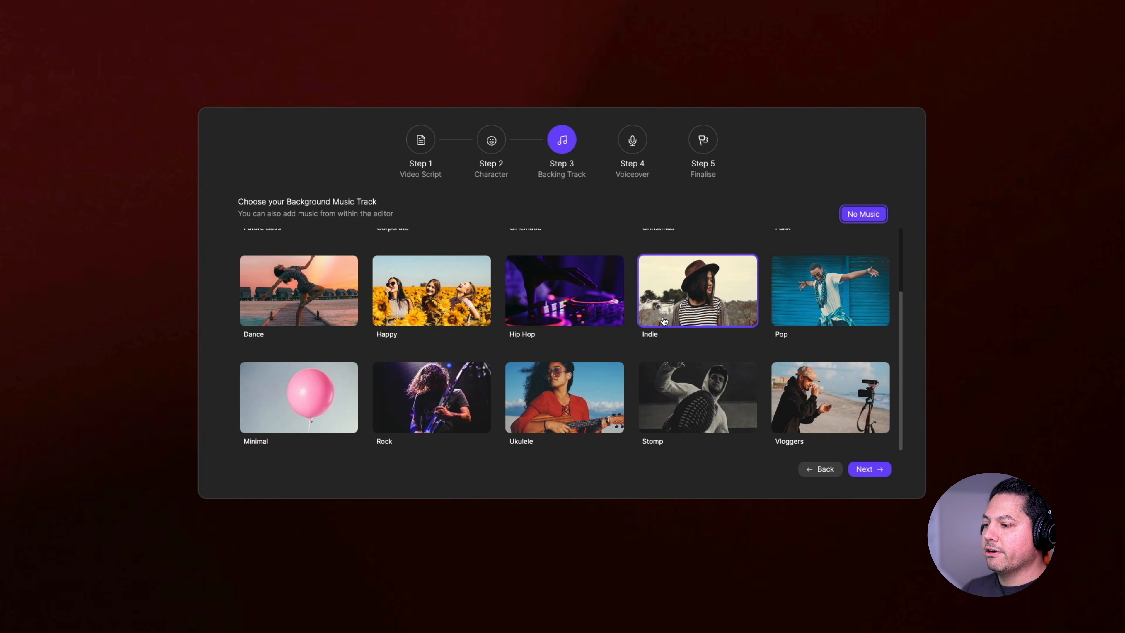
pyautogui.scroll(2, 558, 341)
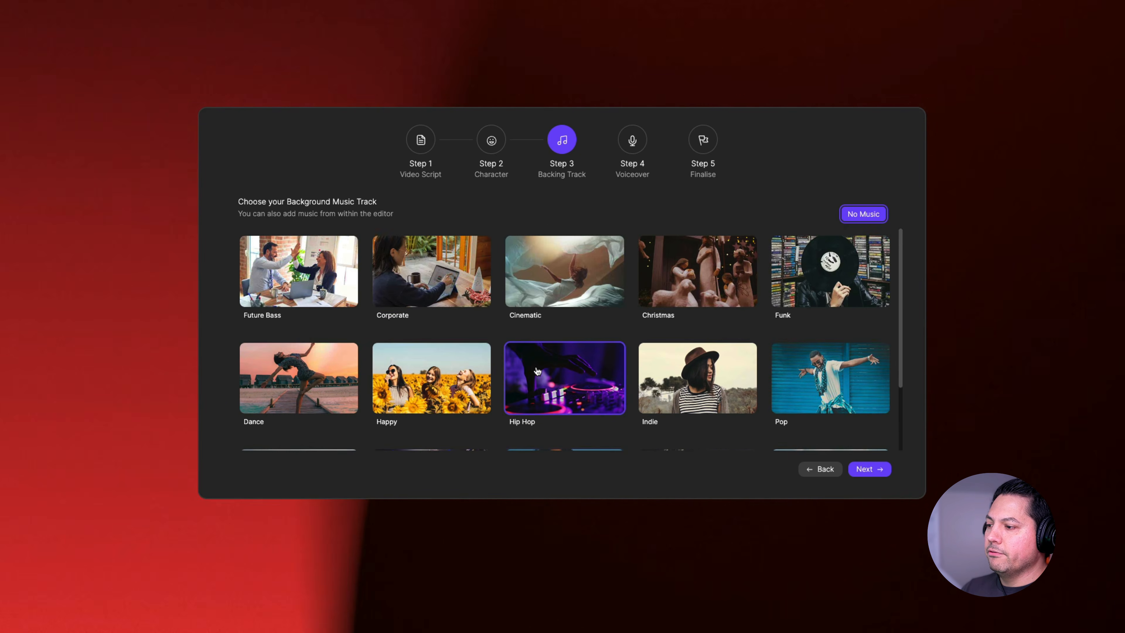
pyautogui.scroll(-2, 597, 361)
pyautogui.click(305, 398)
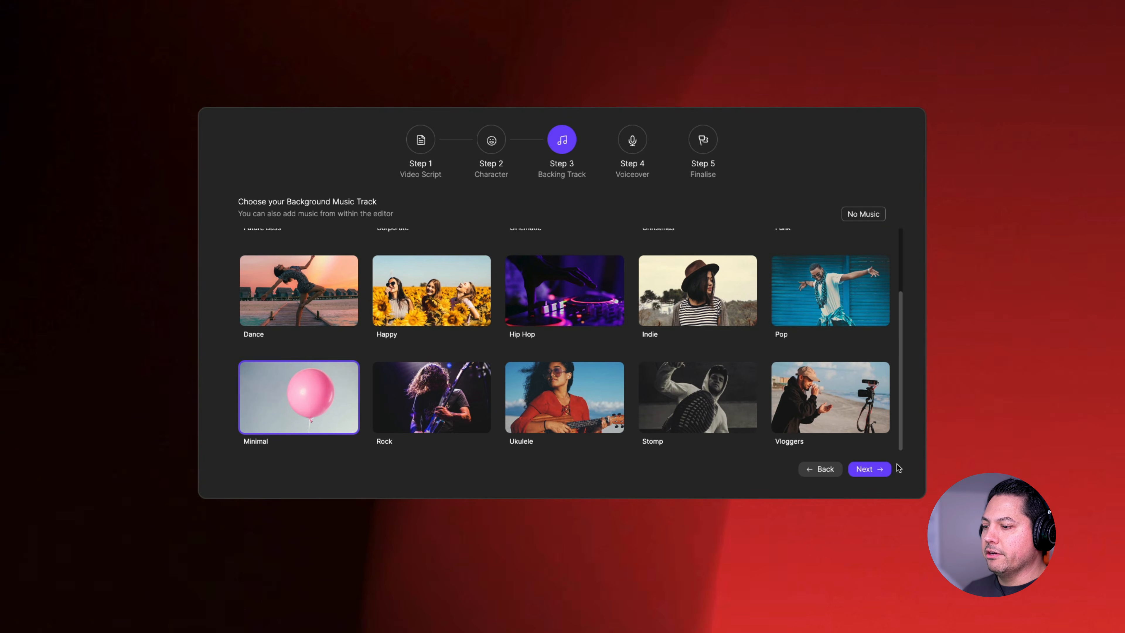
pyautogui.click(879, 468)
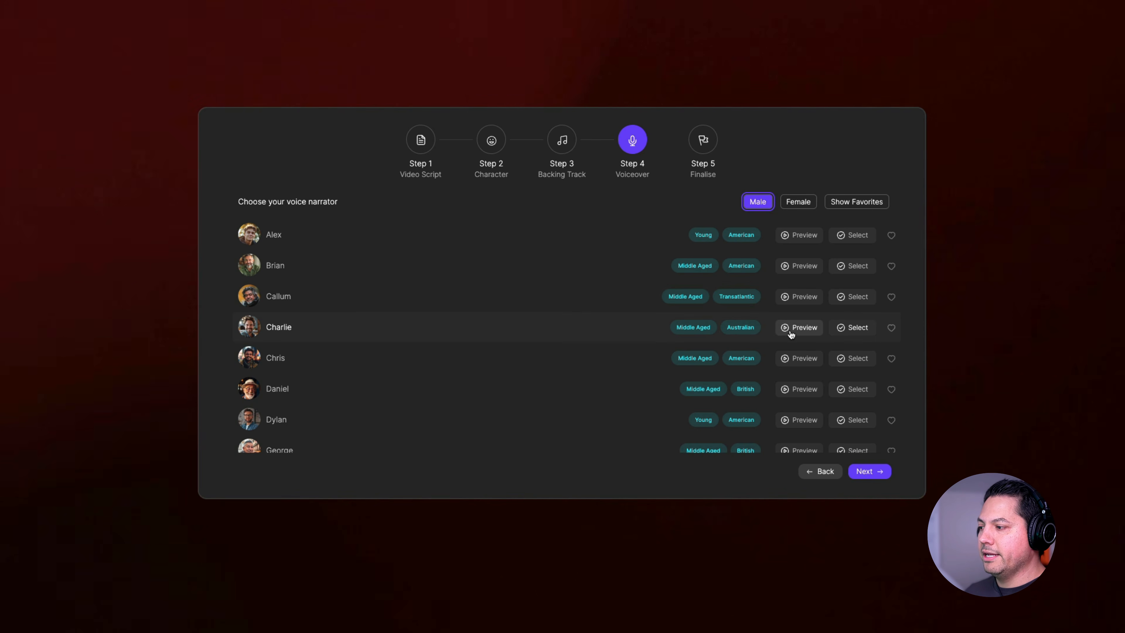
# Preview the male narrator voices Chris, Daniel and Charlie, and continue to the Finalise stage
pyautogui.click(783, 357)
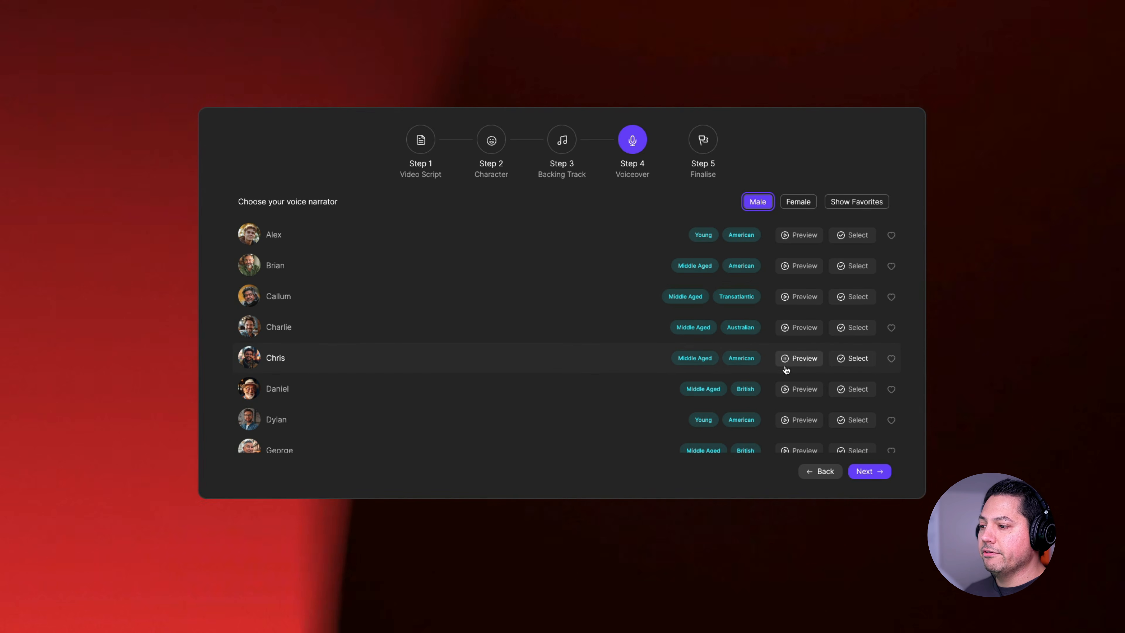
pyautogui.click(784, 389)
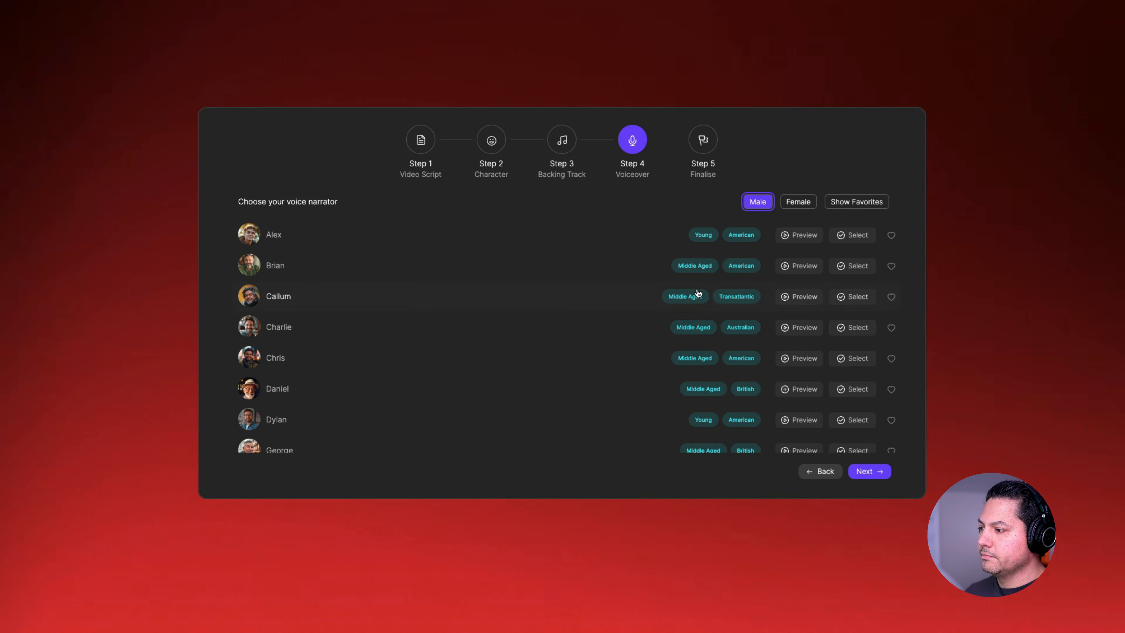
pyautogui.click(791, 327)
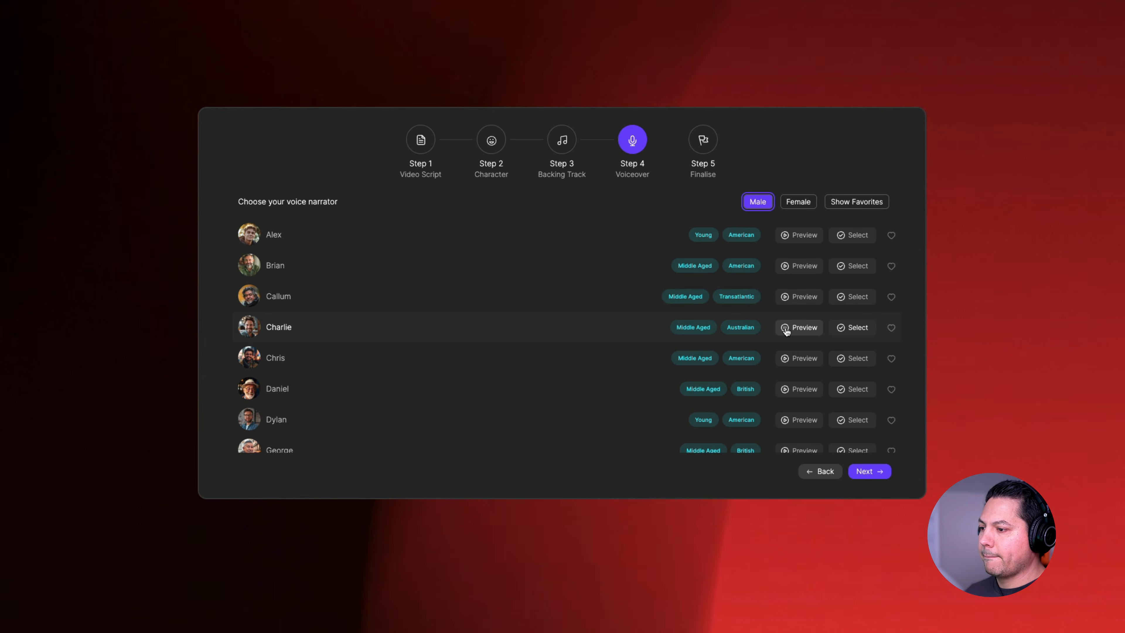
pyautogui.scroll(-1, 421, 342)
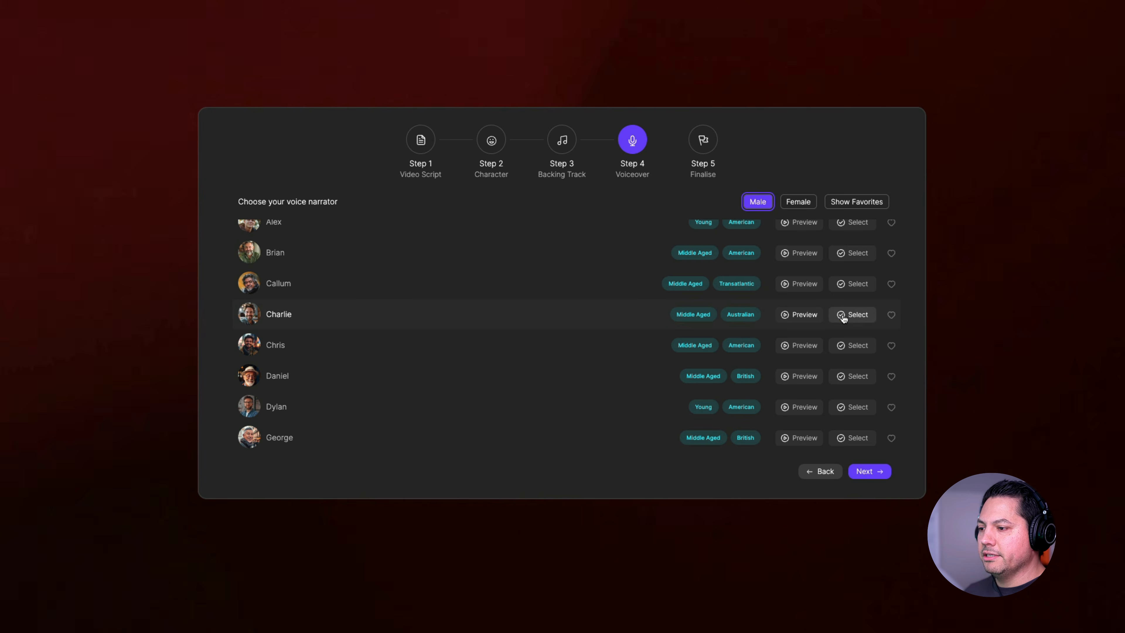
pyautogui.click(868, 471)
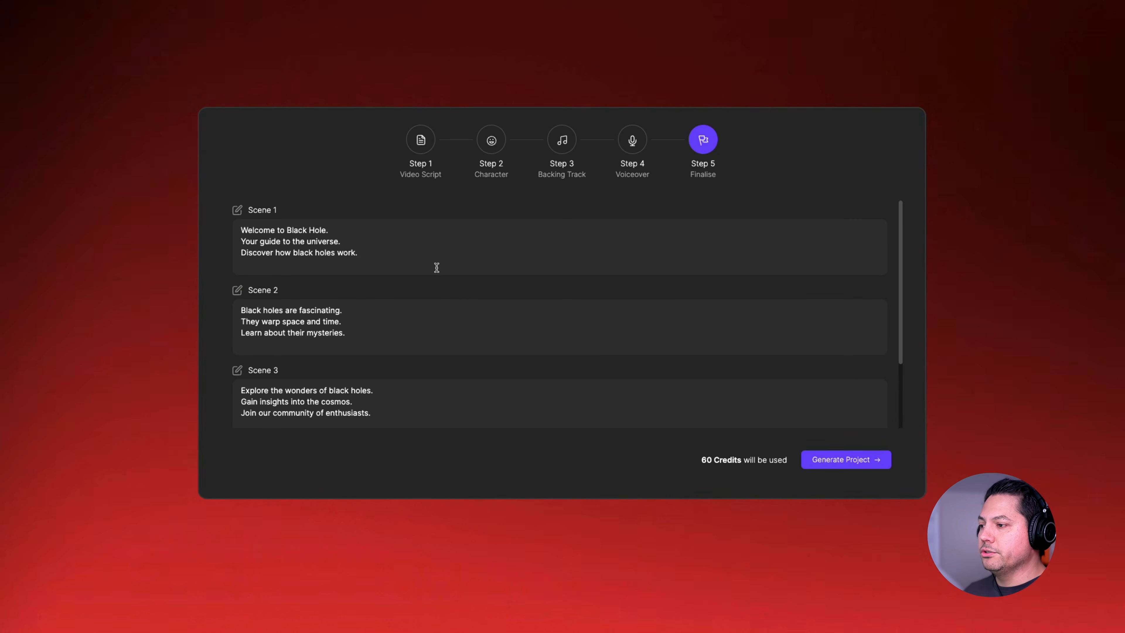
# Review the scene scripts and replace "Black Hole." in Scene 1's welcome line with the channel name
pyautogui.scroll(-3, 401, 297)
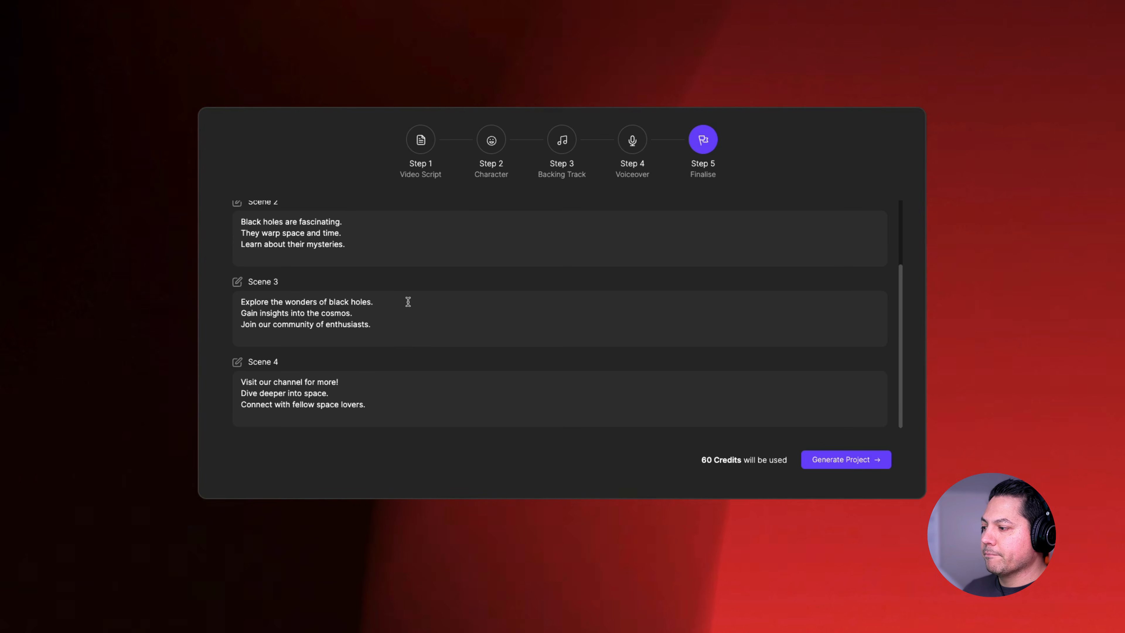
pyautogui.scroll(3, 403, 314)
pyautogui.click(361, 231)
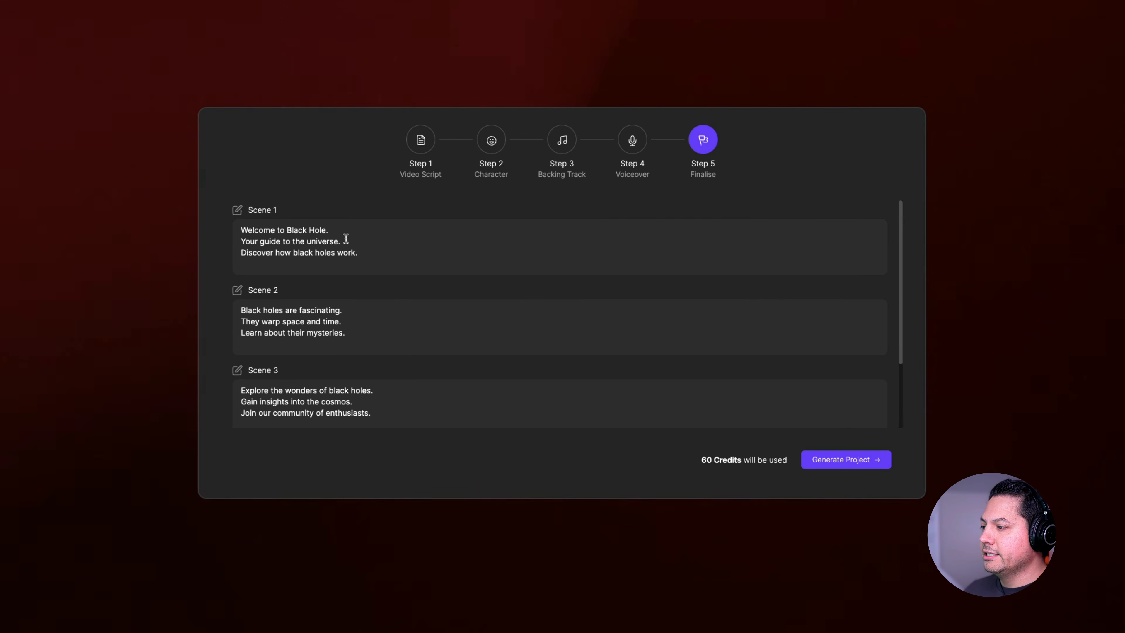
pyautogui.moveTo(336, 225); pyautogui.dragTo(287, 230)
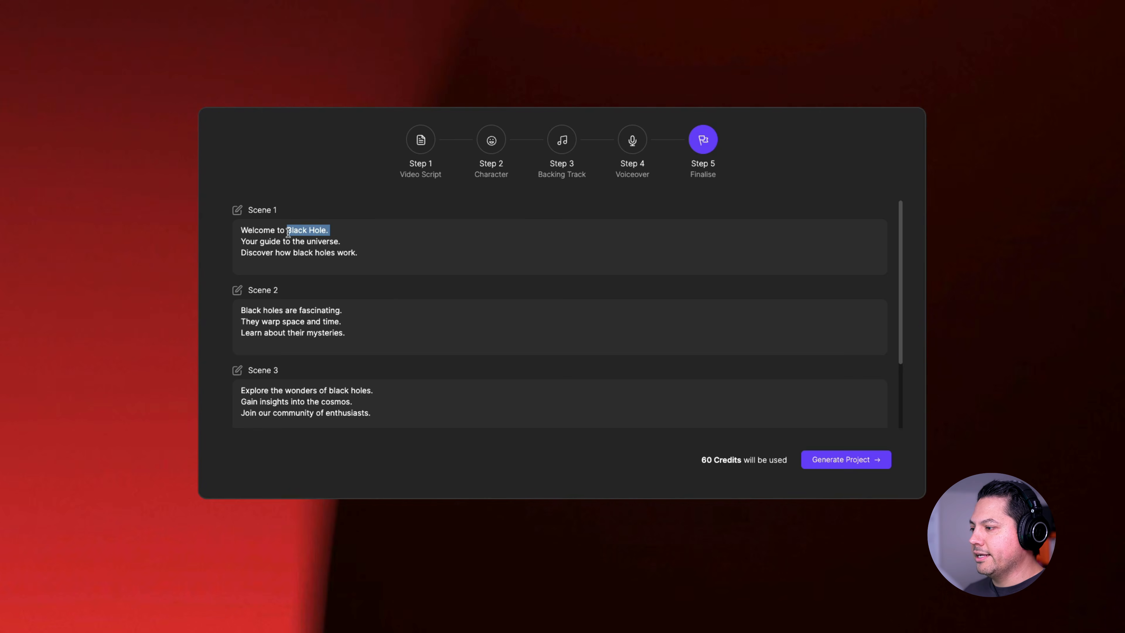
pyautogui.write('Wi')
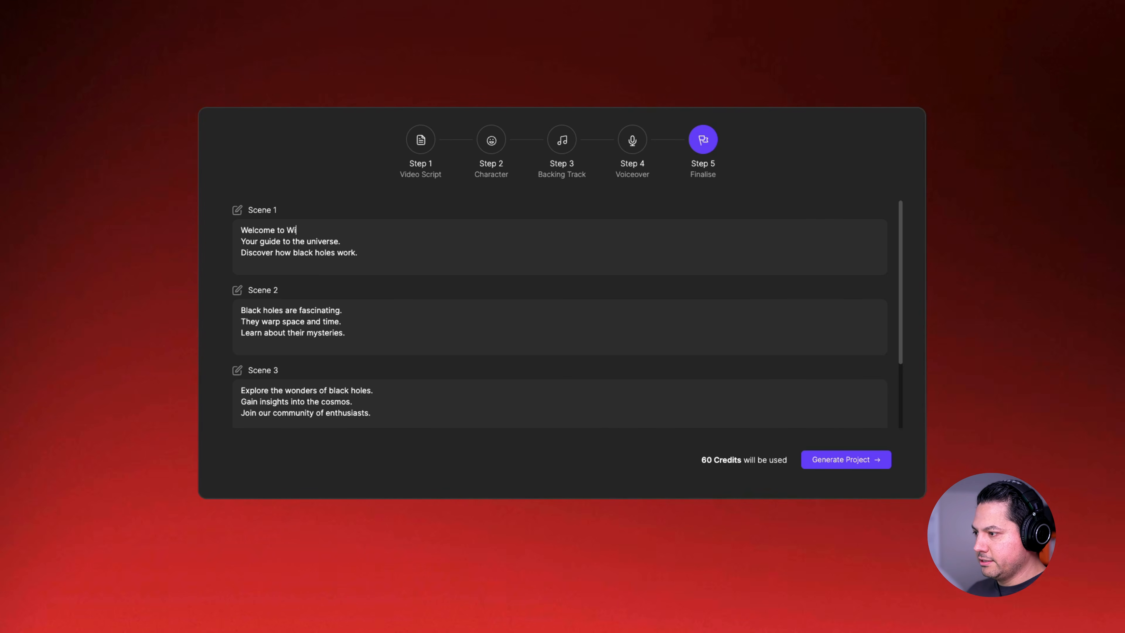
pyautogui.write('ll Talks')
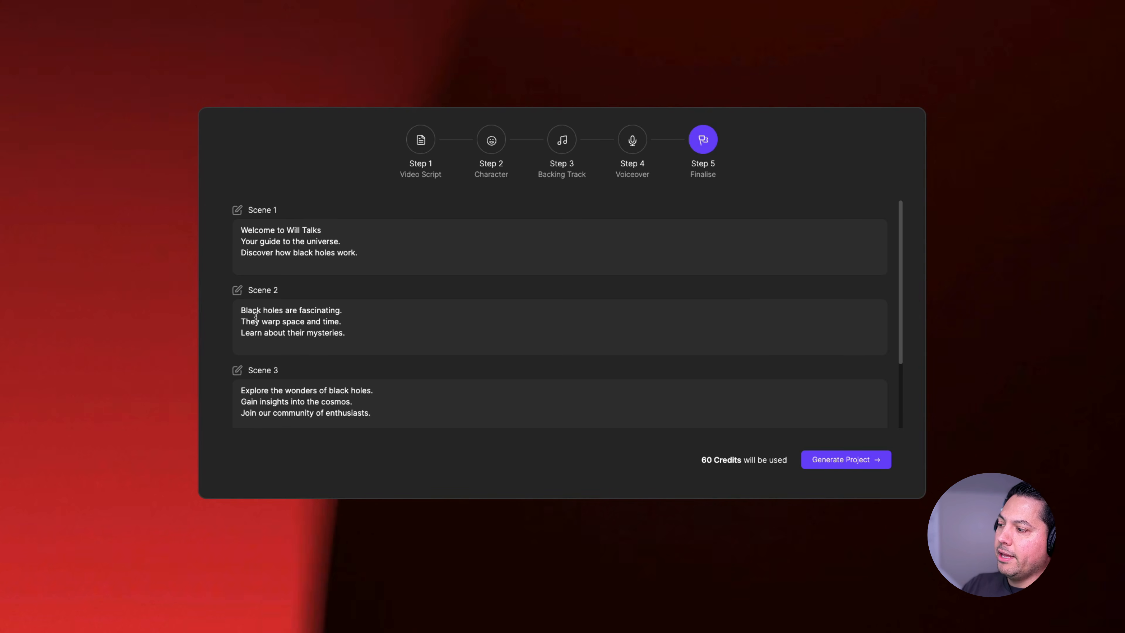
pyautogui.scroll(-3, 323, 318)
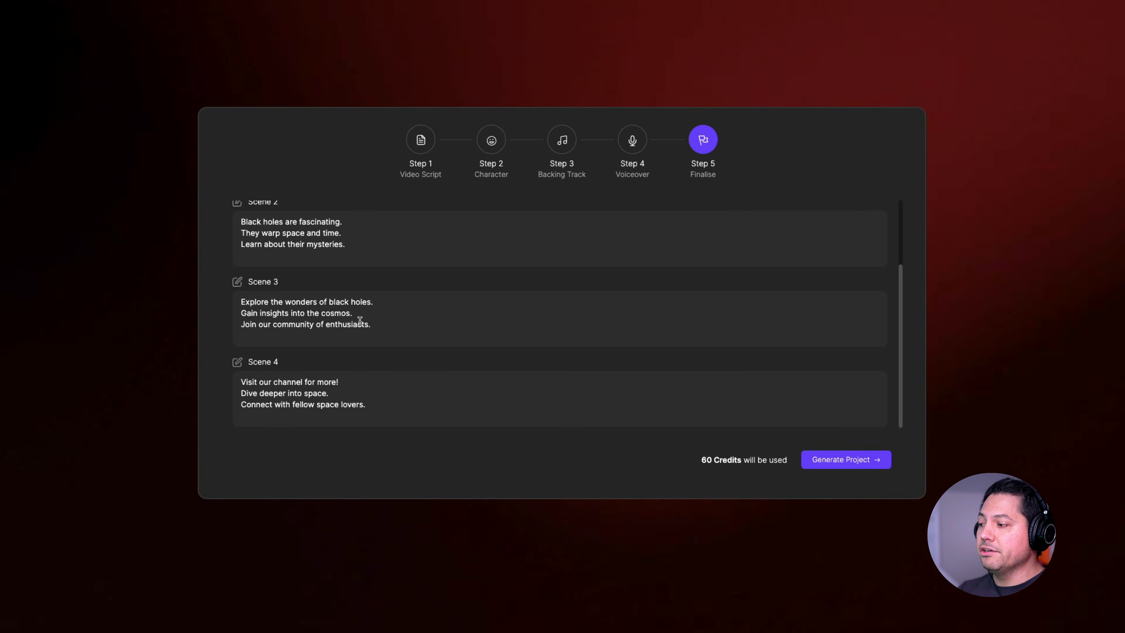
# Generate the black holes explainer project and play its opening in the editor up to the second scene
pyautogui.click(374, 326)
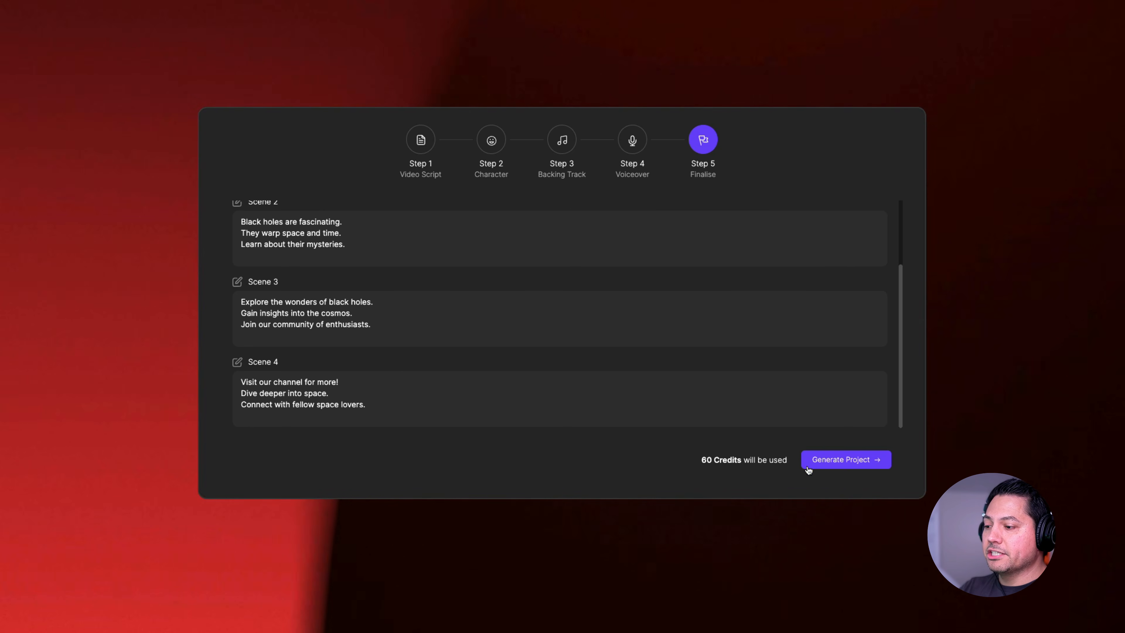
pyautogui.click(822, 465)
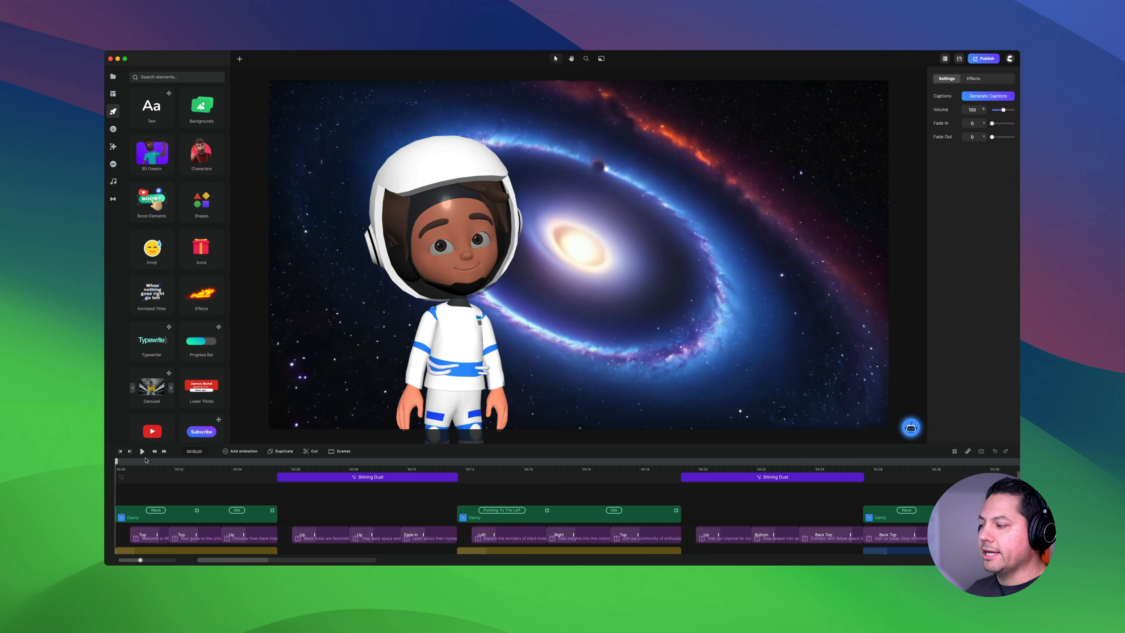
pyautogui.press('space')
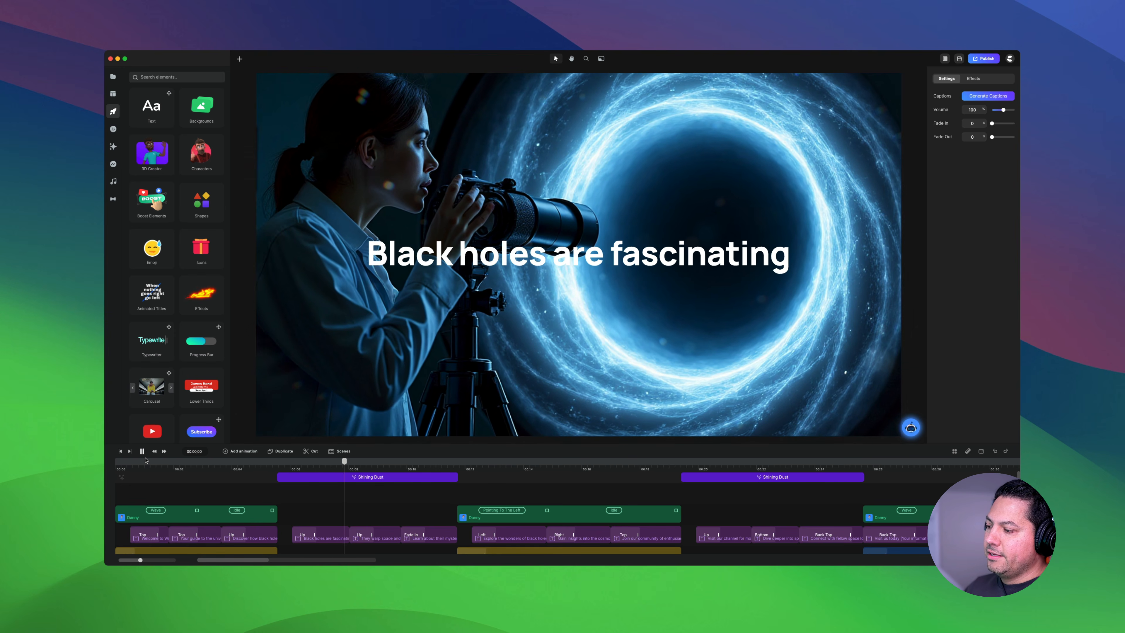
pyautogui.press('space')
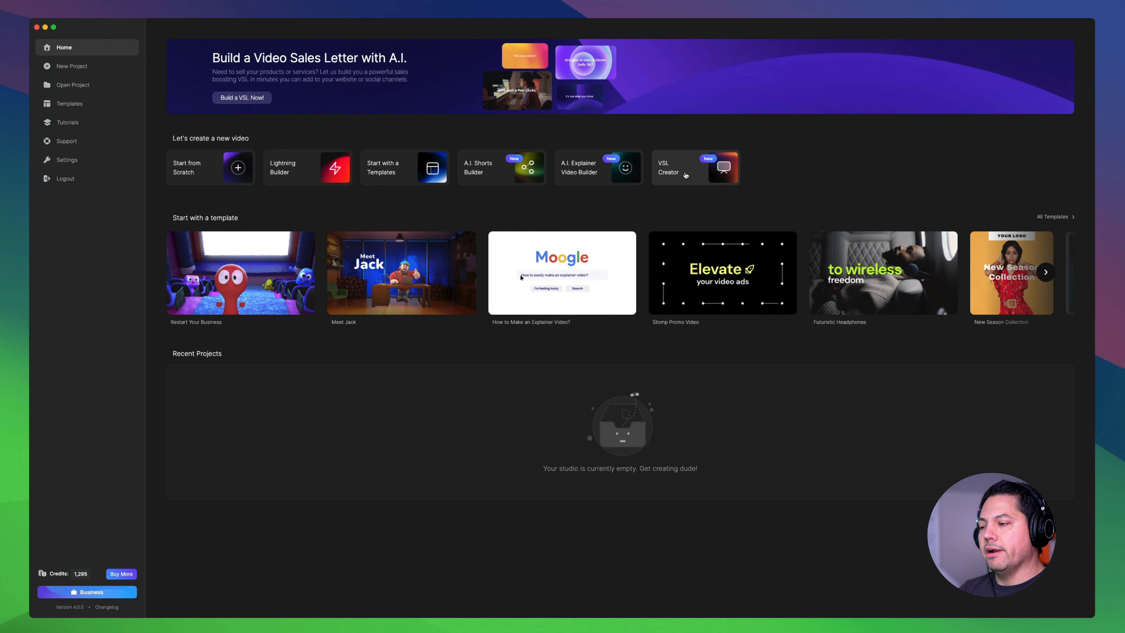
# Start a VSL Creator project for The Freelance Success Blueprint aimed at freelance graphic designers and submit script questions 1-3 and 4-7
pyautogui.click(686, 176)
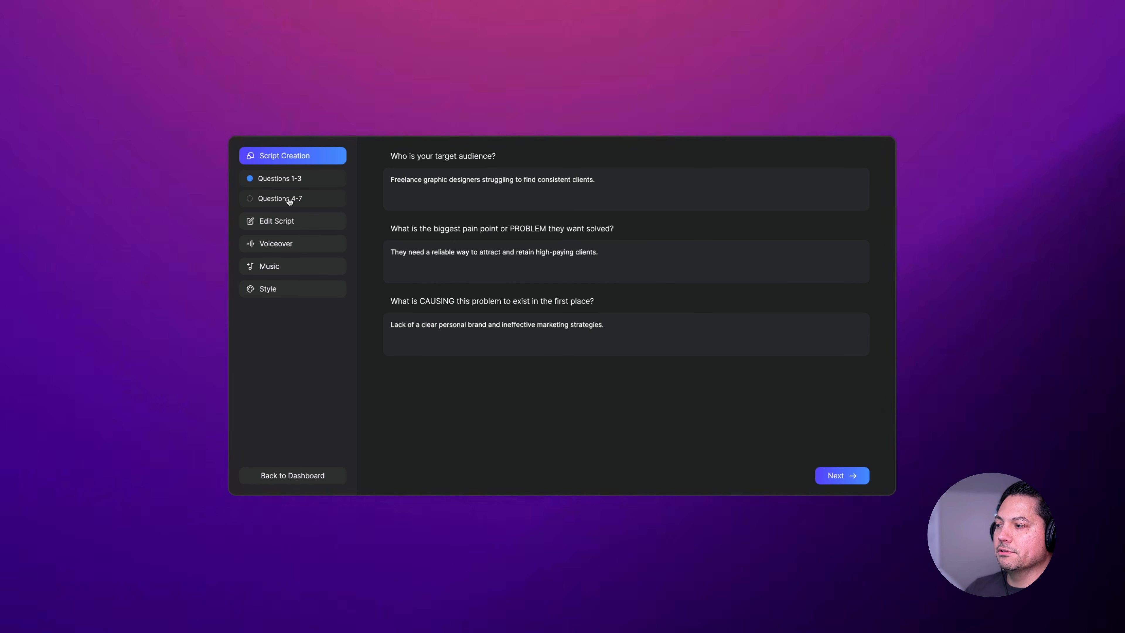
pyautogui.click(844, 476)
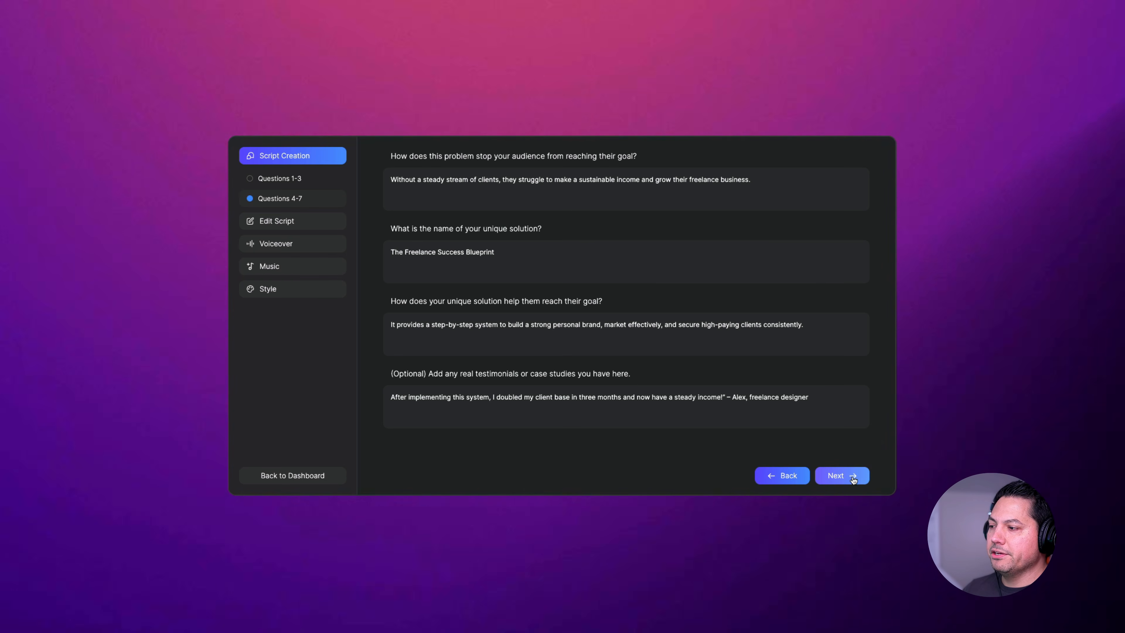
pyautogui.click(841, 475)
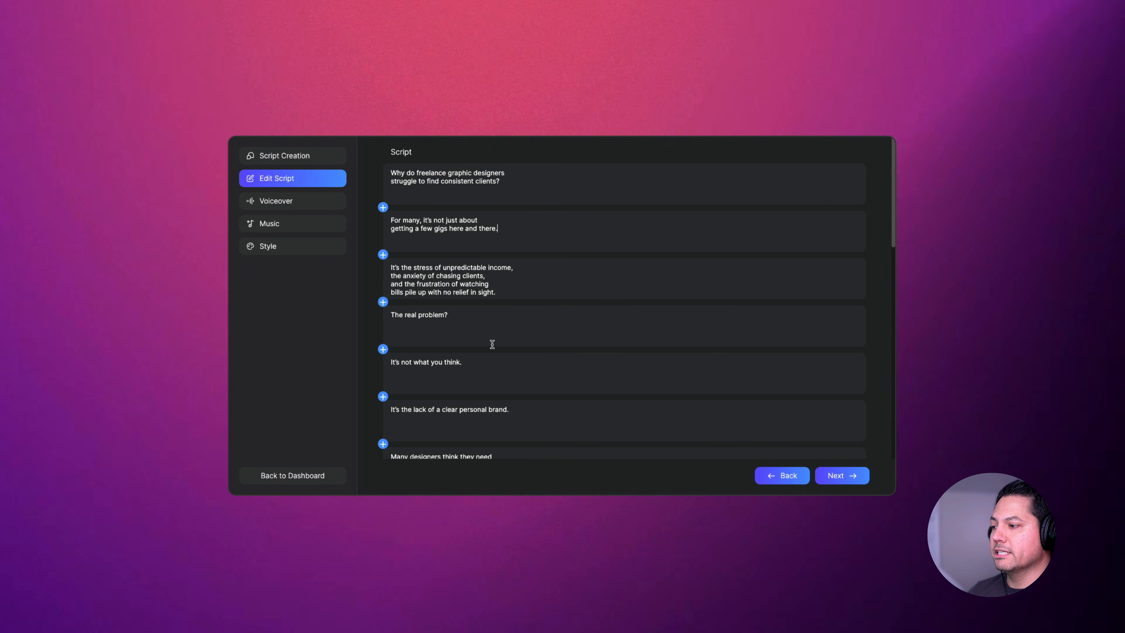
# Review the sales script through to its closing call to action and continue to the voiceover stage
pyautogui.scroll(-2, 492, 344)
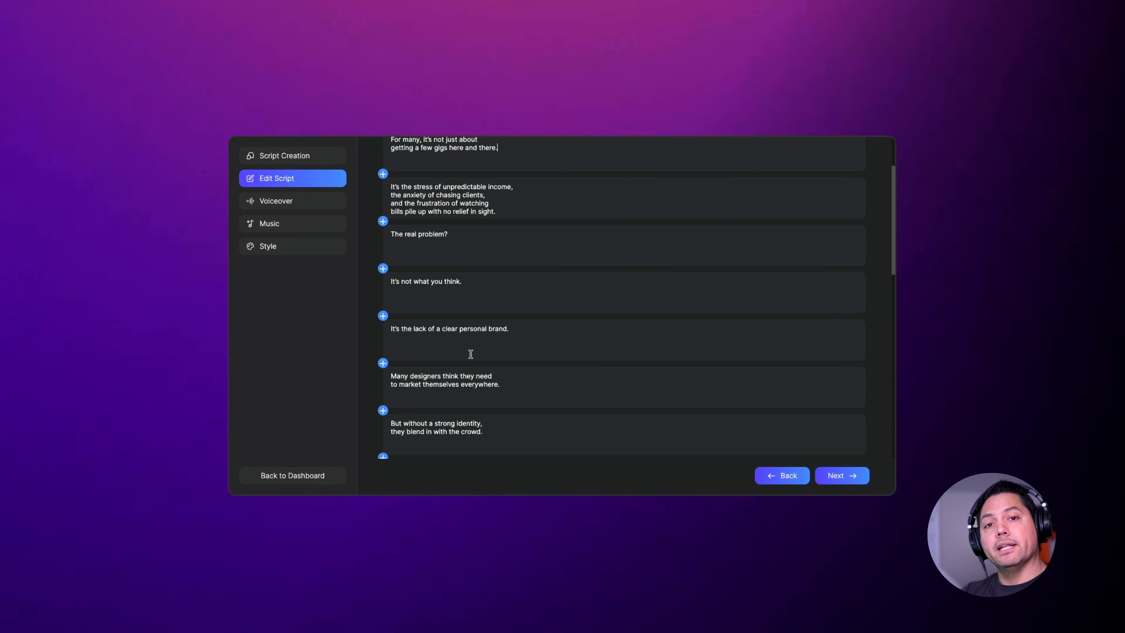
pyautogui.scroll(-15, 473, 360)
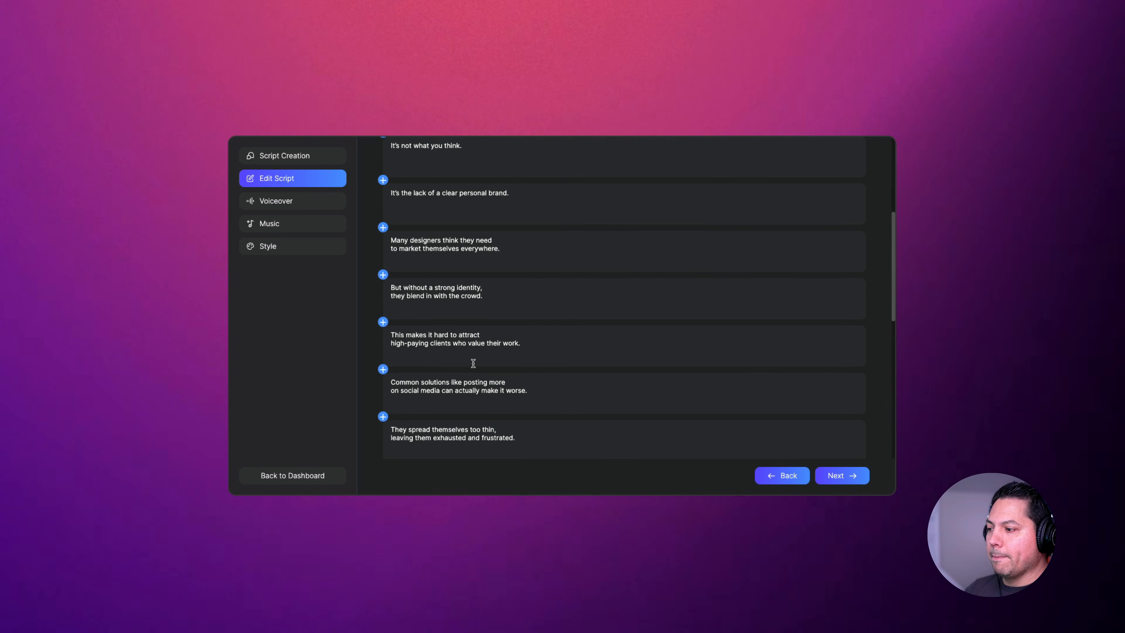
pyautogui.scroll(-2, 473, 365)
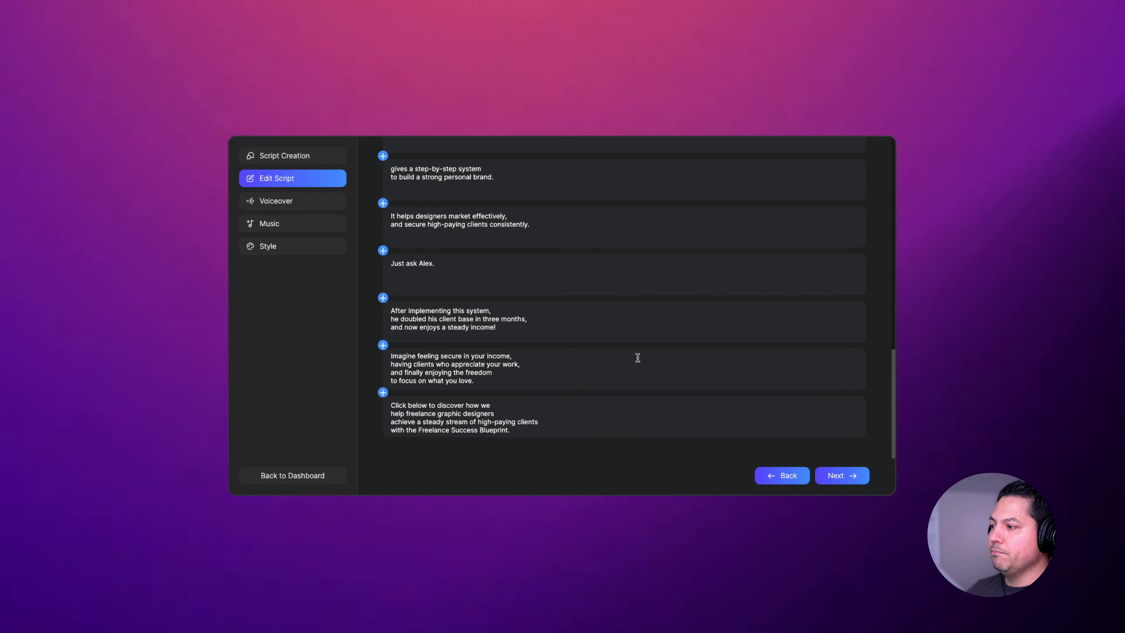
pyautogui.click(855, 475)
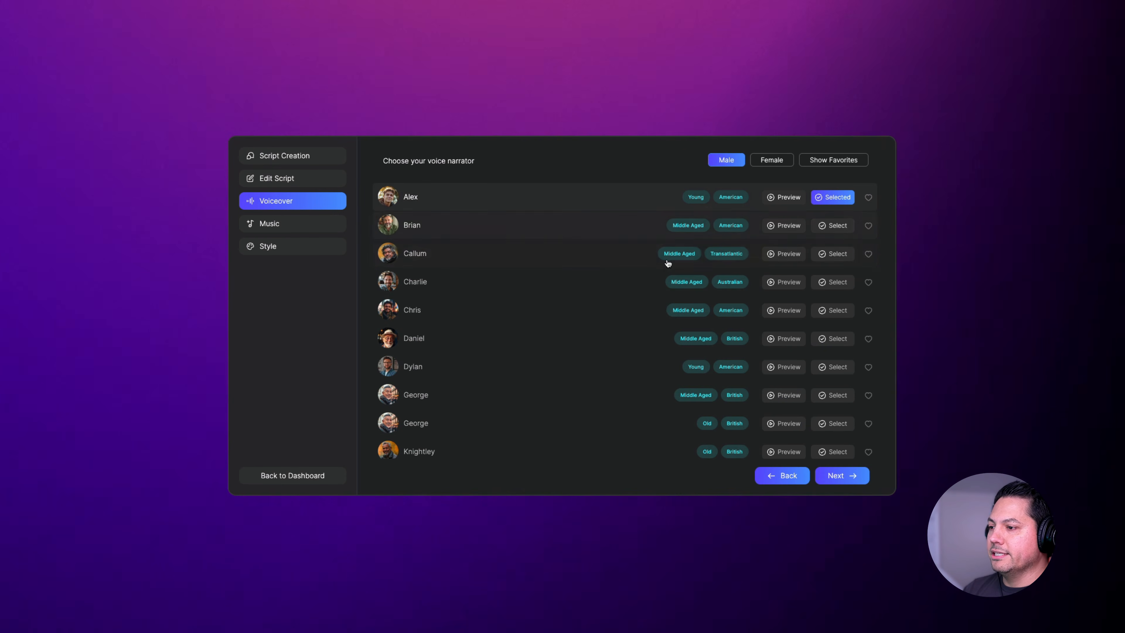
# Compare the female and male narrator lists, and check the male favourites before returning to the full male list
pyautogui.click(771, 160)
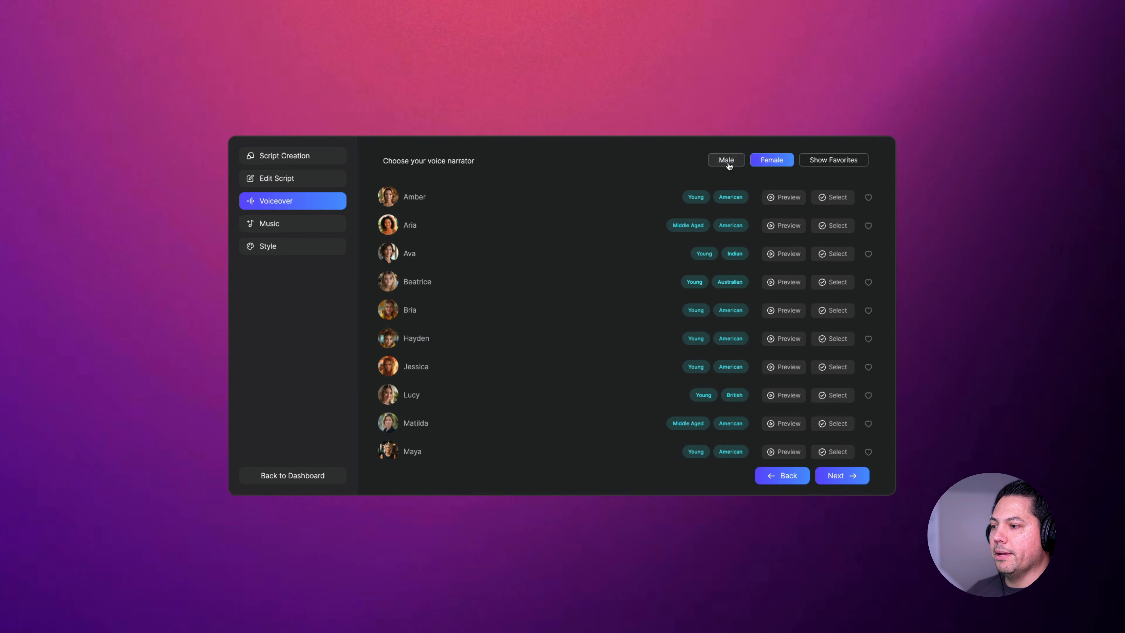
pyautogui.click(728, 161)
pyautogui.click(832, 162)
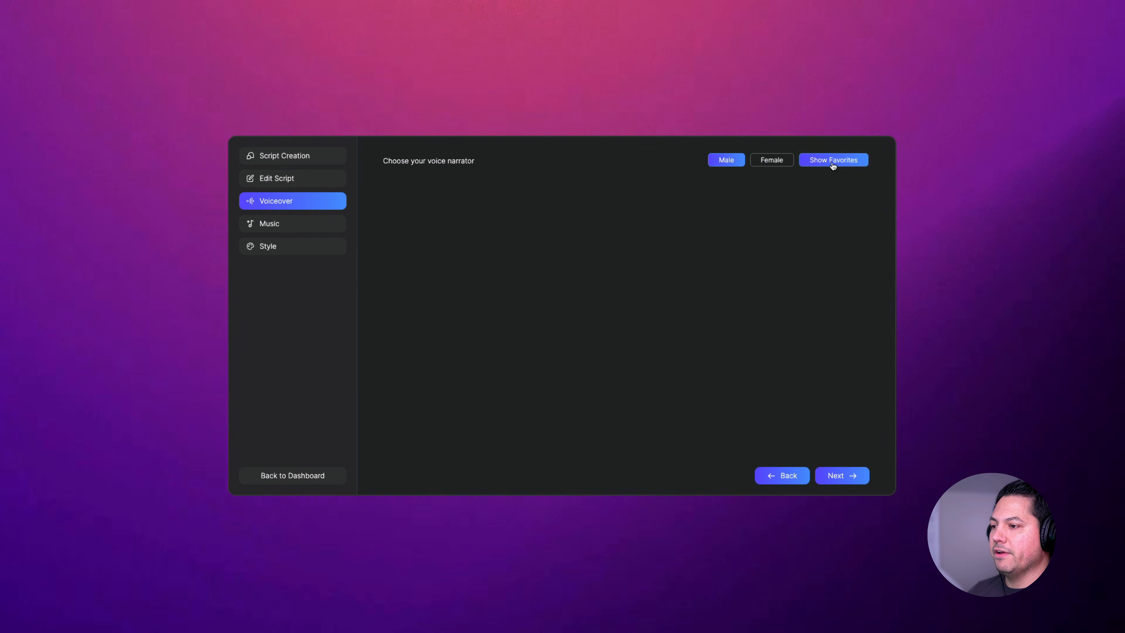
pyautogui.click(848, 160)
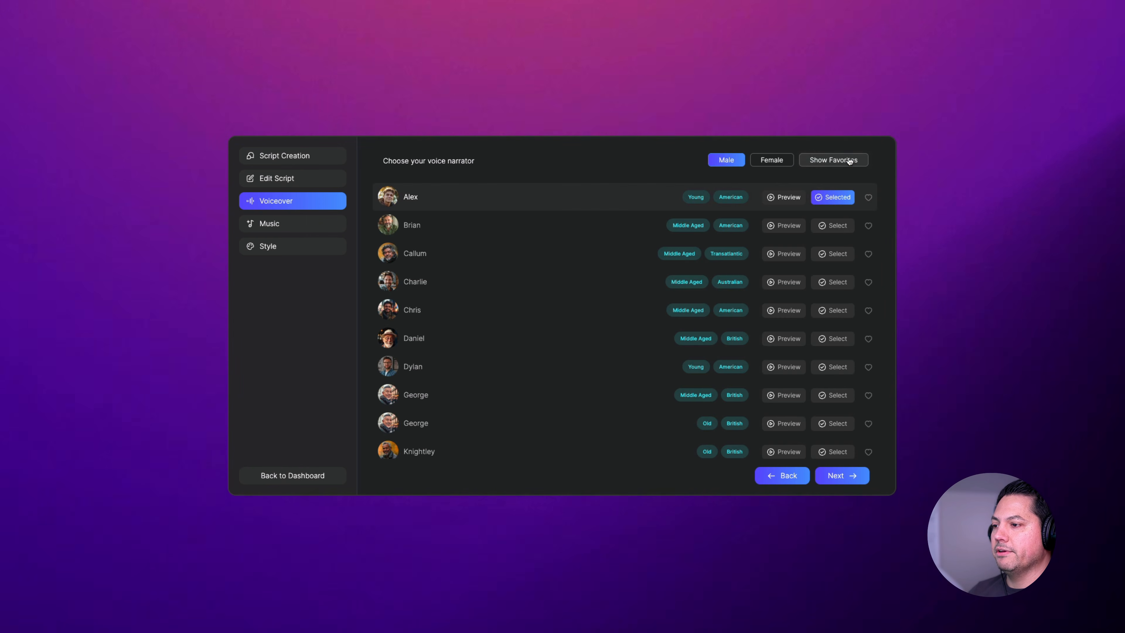
# Mark the male narrators Brian and Callum and the female narrator Jessica as favourites
pyautogui.click(868, 225)
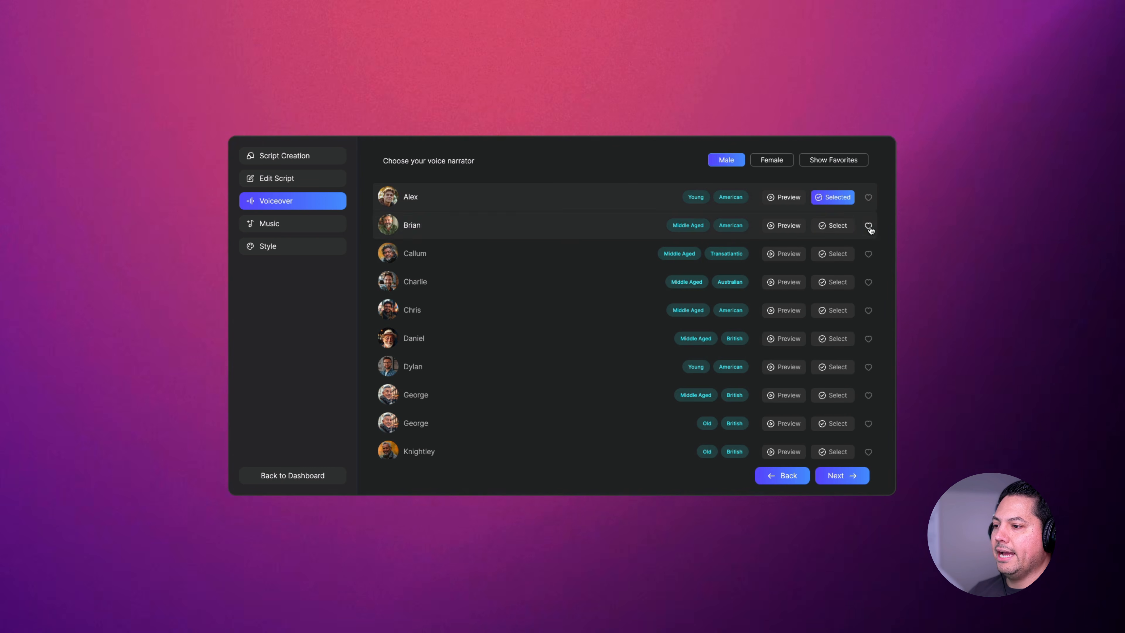
pyautogui.click(867, 253)
pyautogui.click(771, 160)
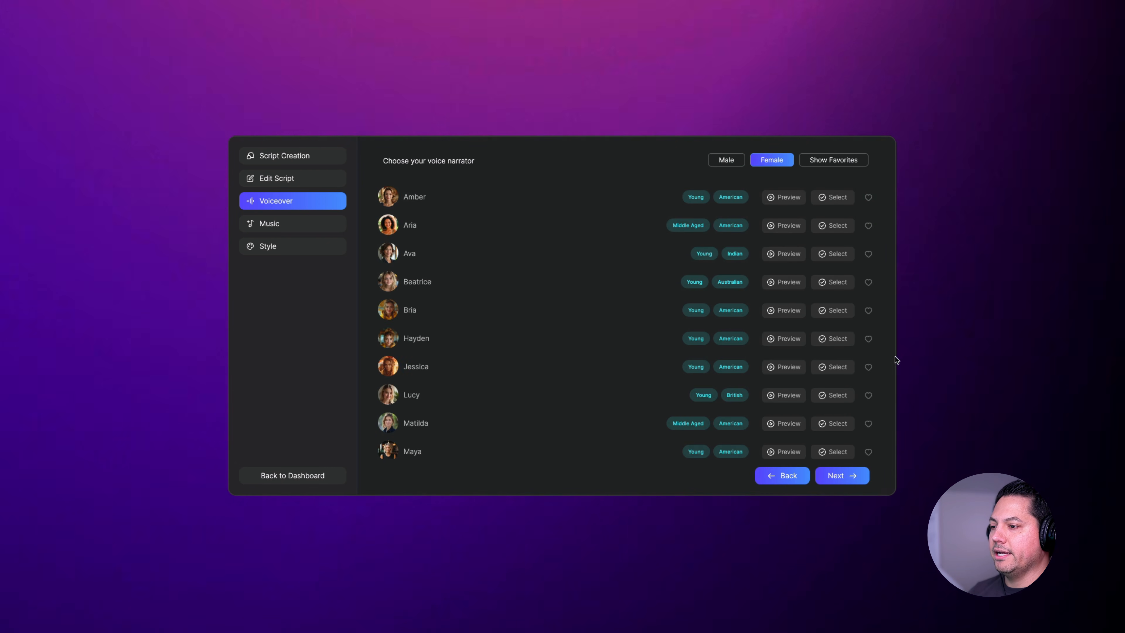
pyautogui.click(868, 367)
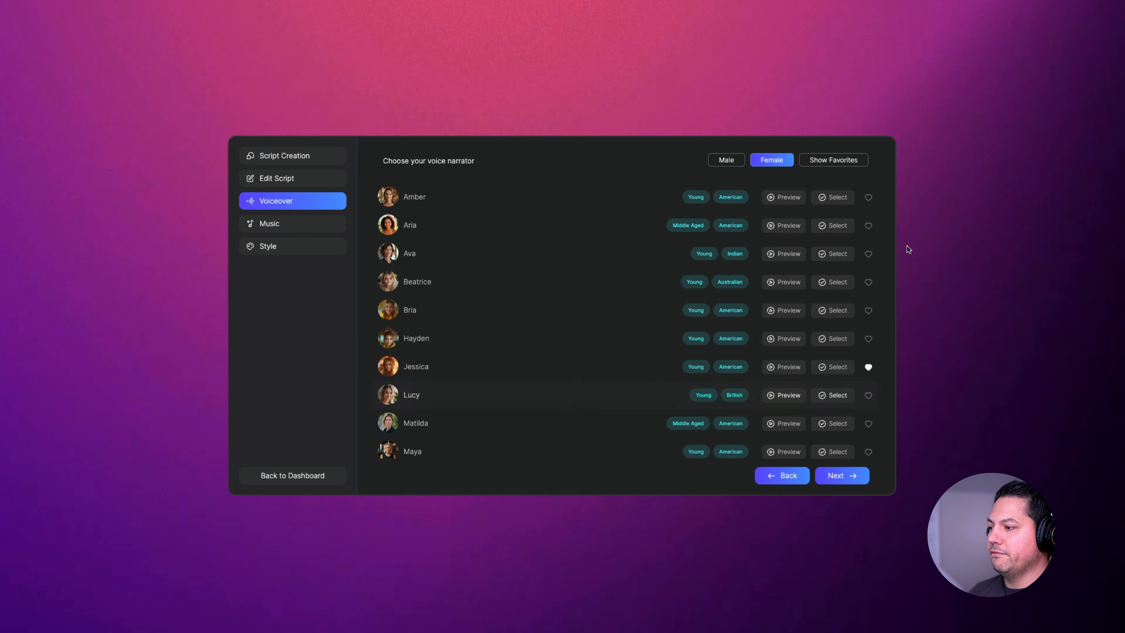
# View the favourite female and male narrators, and turn the favourites filter back off
pyautogui.click(846, 161)
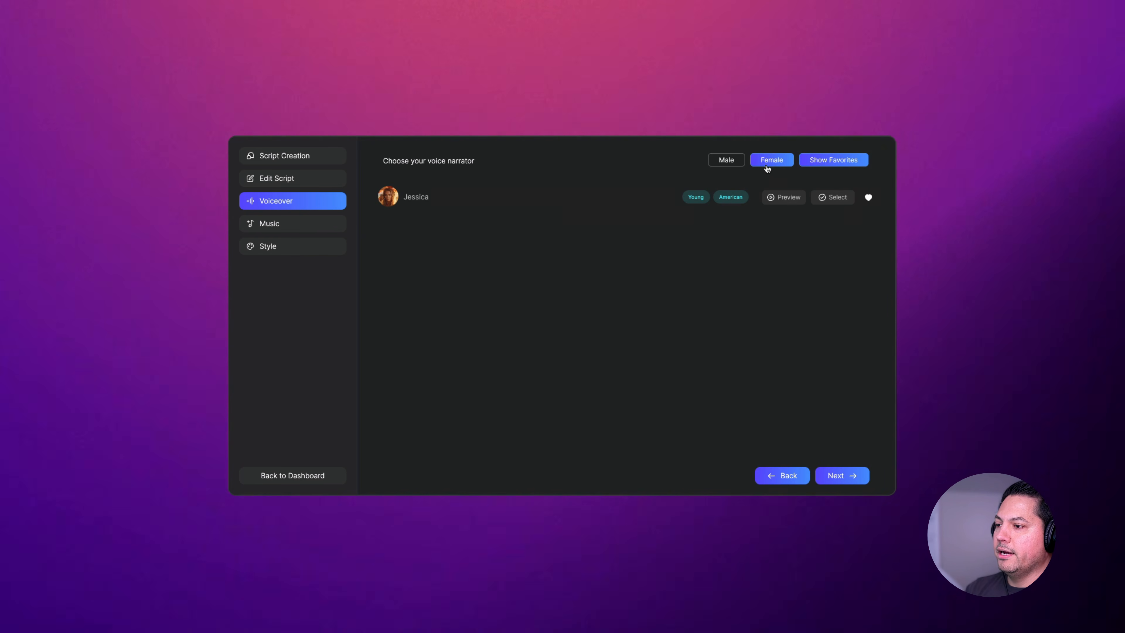
pyautogui.click(733, 162)
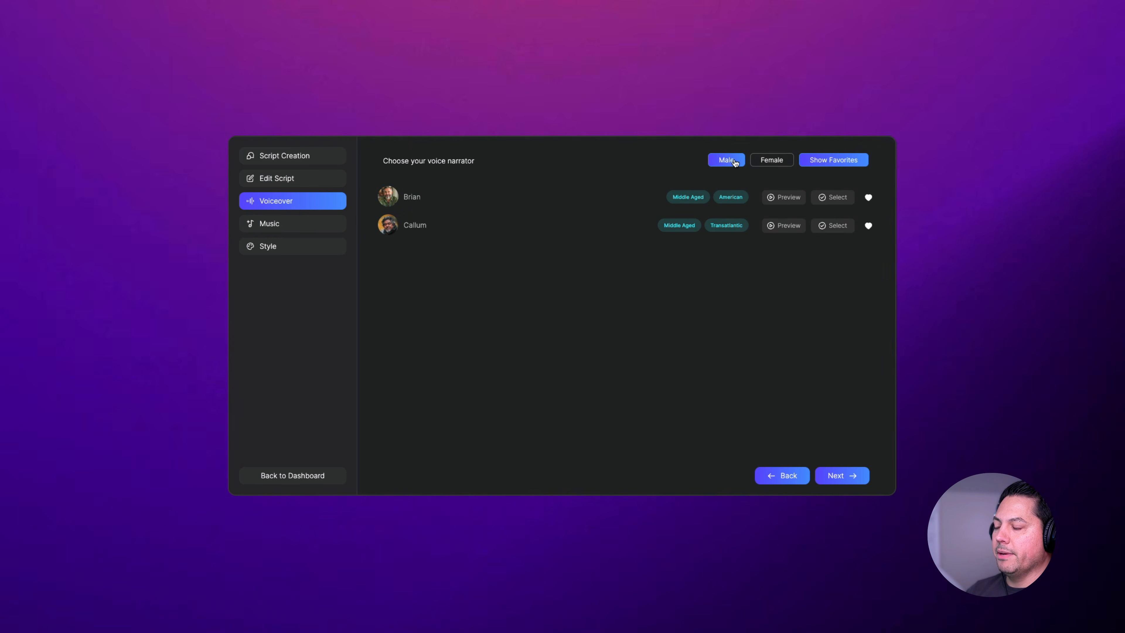
pyautogui.click(835, 161)
# Select Hayden as the female voice narrator, add that voice to the favourites and continue to the music stage
pyautogui.click(771, 160)
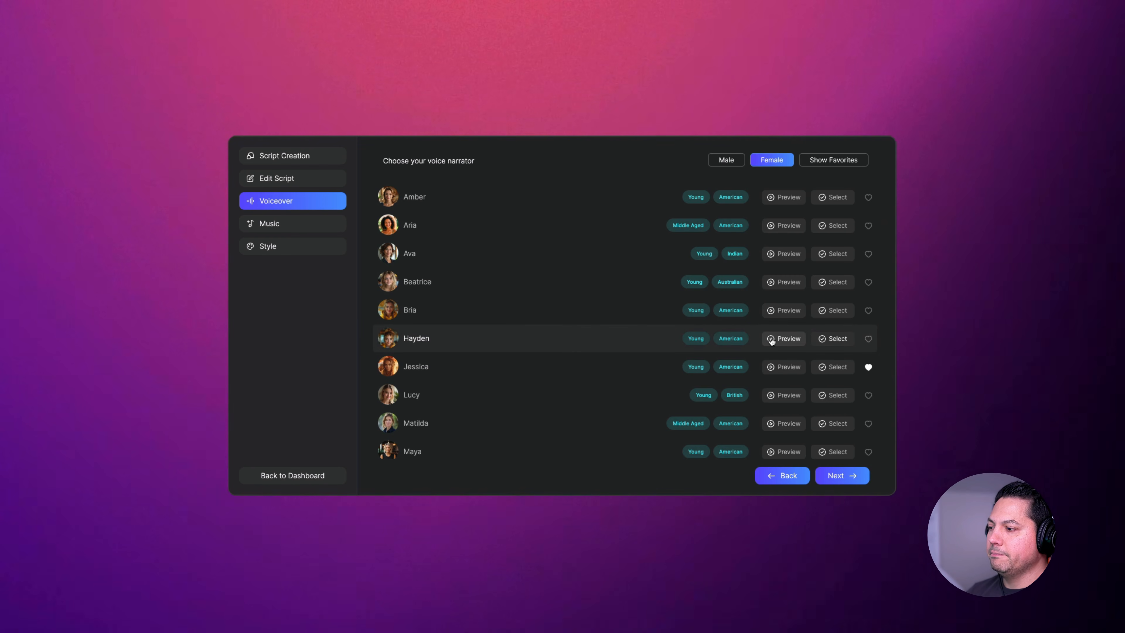
pyautogui.click(826, 344)
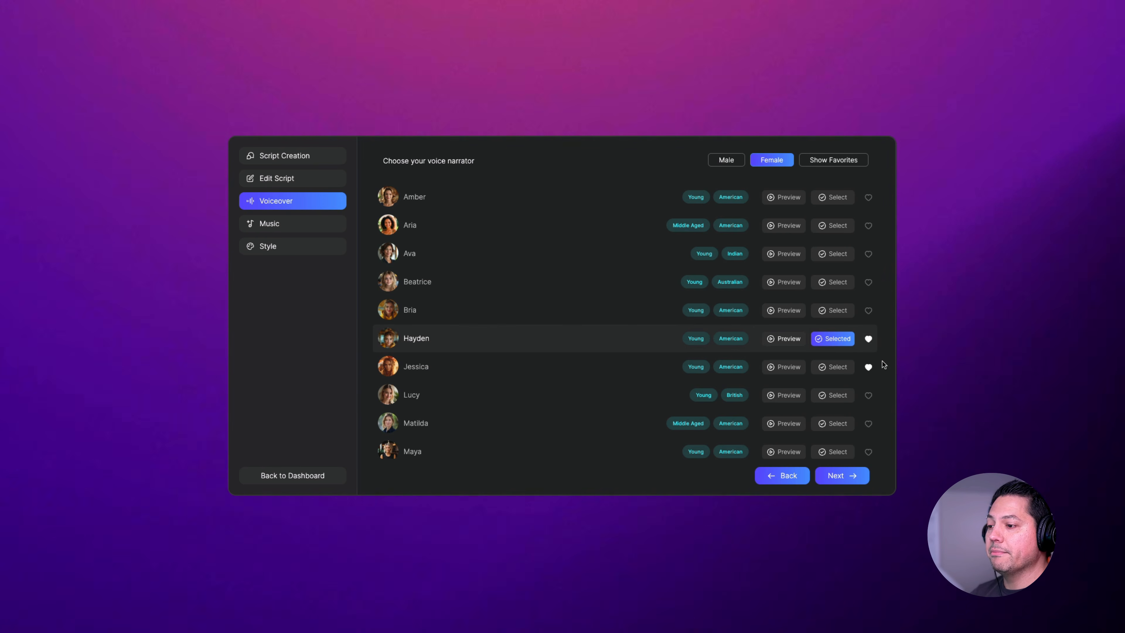
pyautogui.click(841, 476)
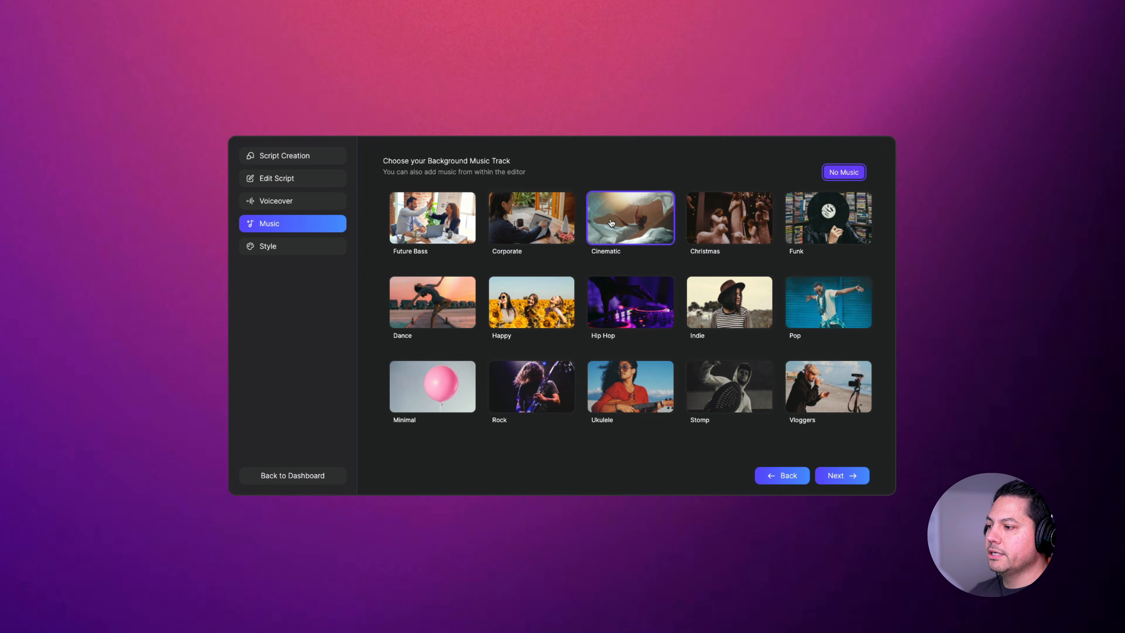
# Choose the Corporate background music and the Motion Gradients preset style, and generate the VSL project
pyautogui.click(544, 221)
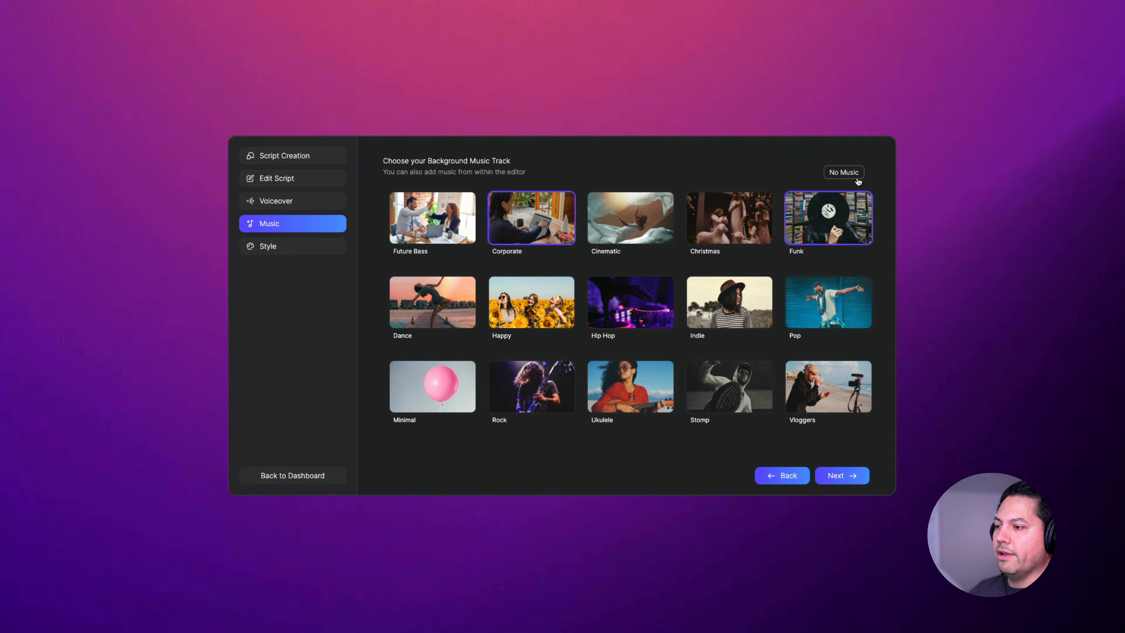
pyautogui.click(843, 470)
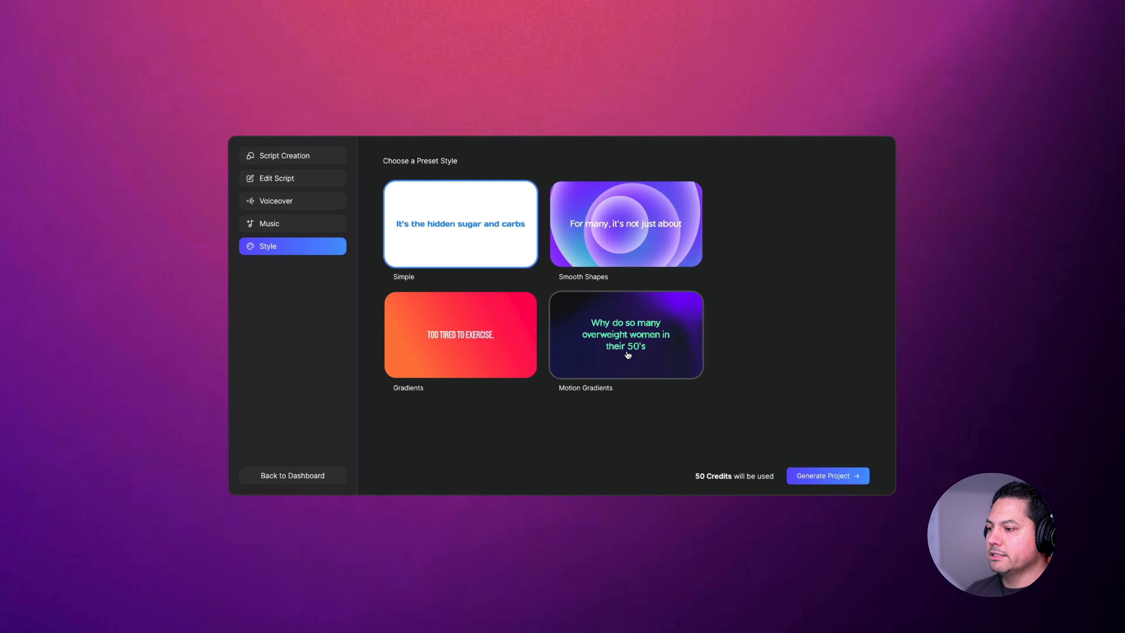
pyautogui.click(628, 352)
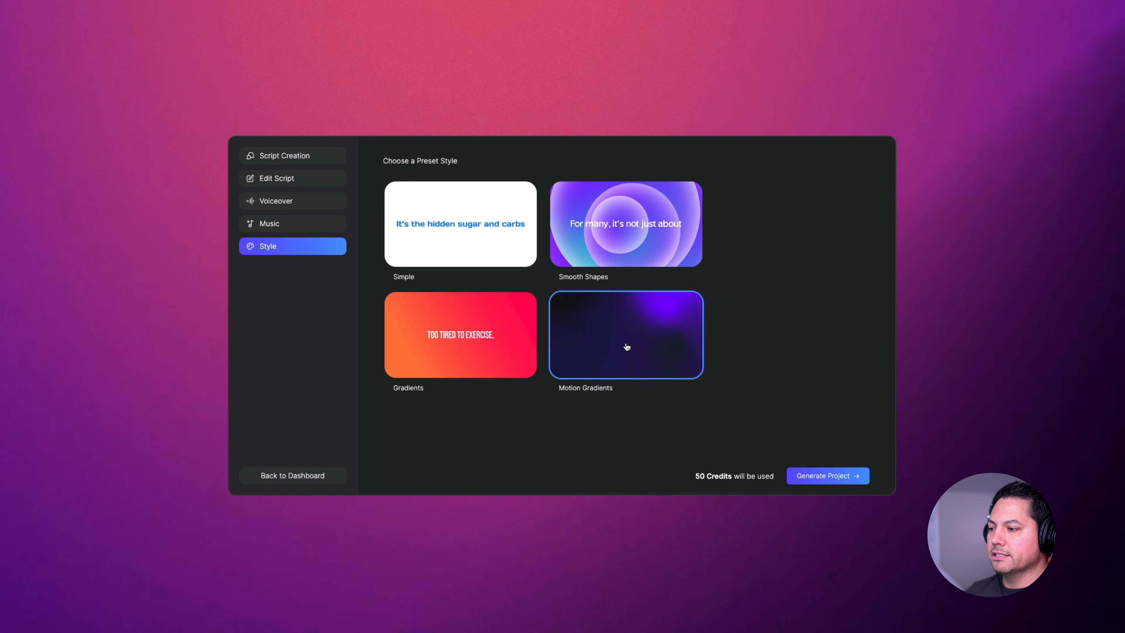
pyautogui.click(833, 481)
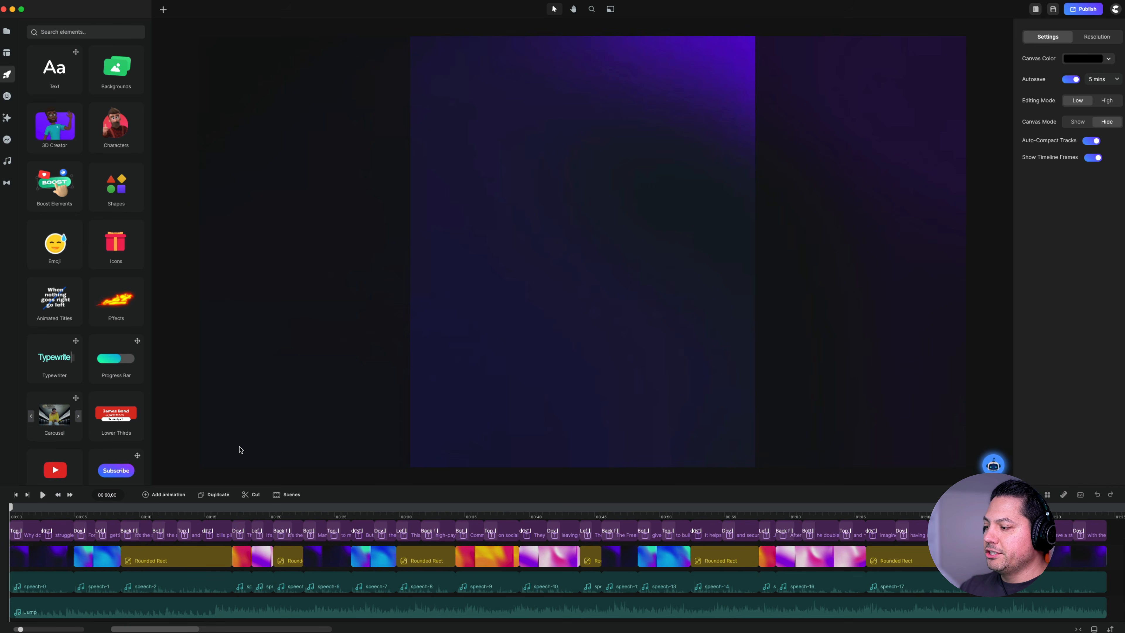
# Preview the generated sales video from its start, stopping at the line "the anxiety of chasing clients,"
pyautogui.click(79, 511)
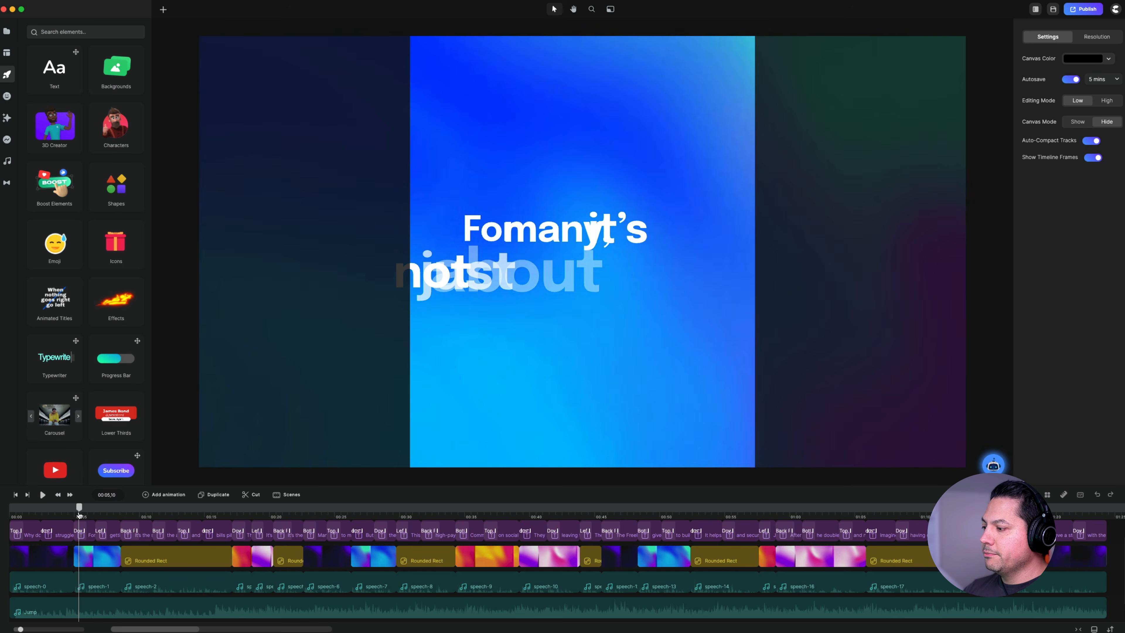
pyautogui.moveTo(79, 512); pyautogui.dragTo(10, 511)
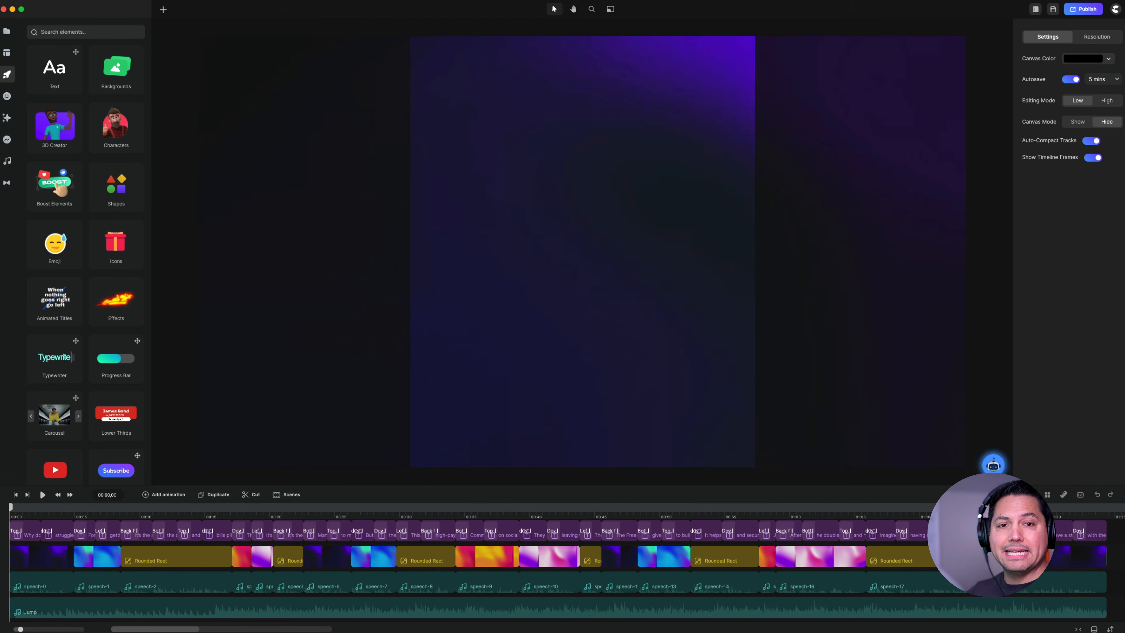
pyautogui.press('space')
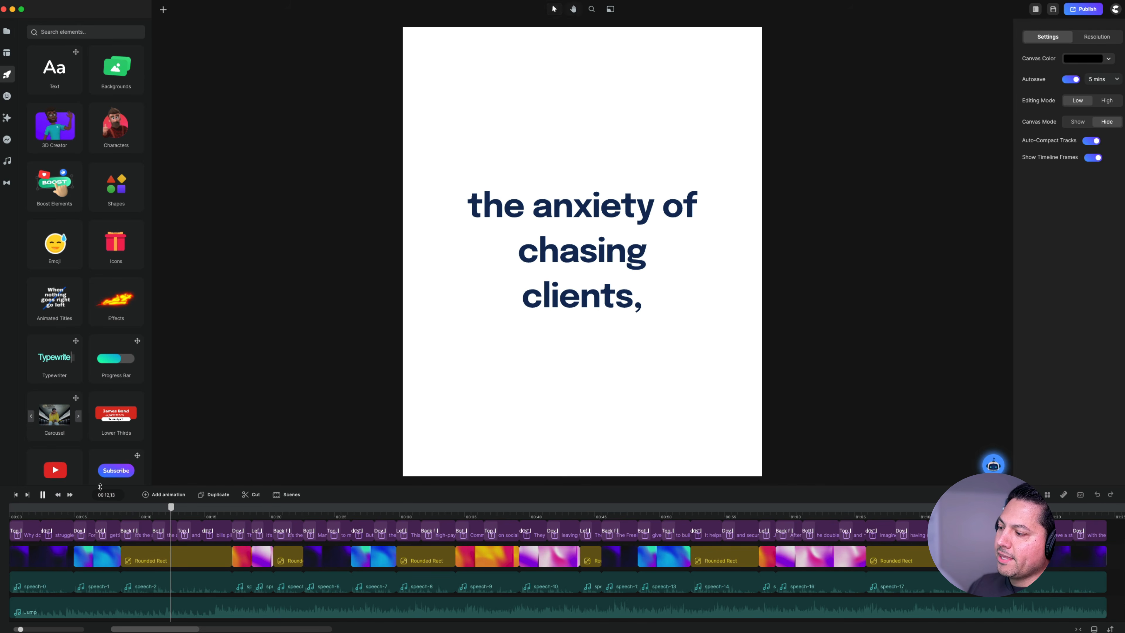
pyautogui.press('space')
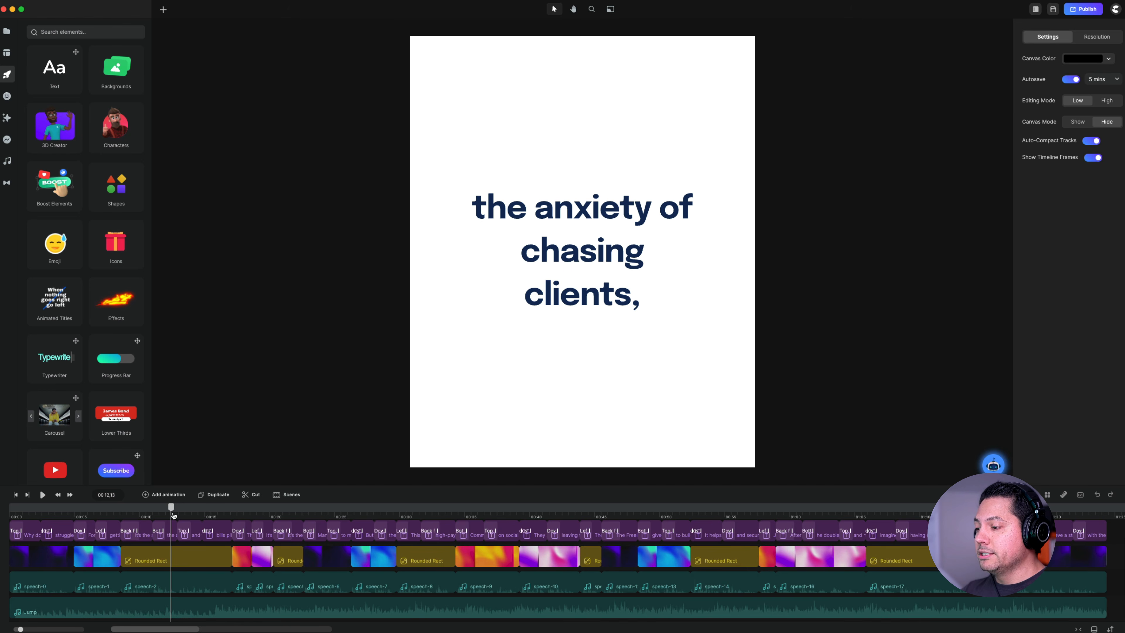
# Scrub through the sales video and inspect the background music, the speech-8 clip and a Rounded Rect clip on the timeline
pyautogui.moveTo(173, 510); pyautogui.dragTo(589, 509)
pyautogui.scroll(-1, 212, 572)
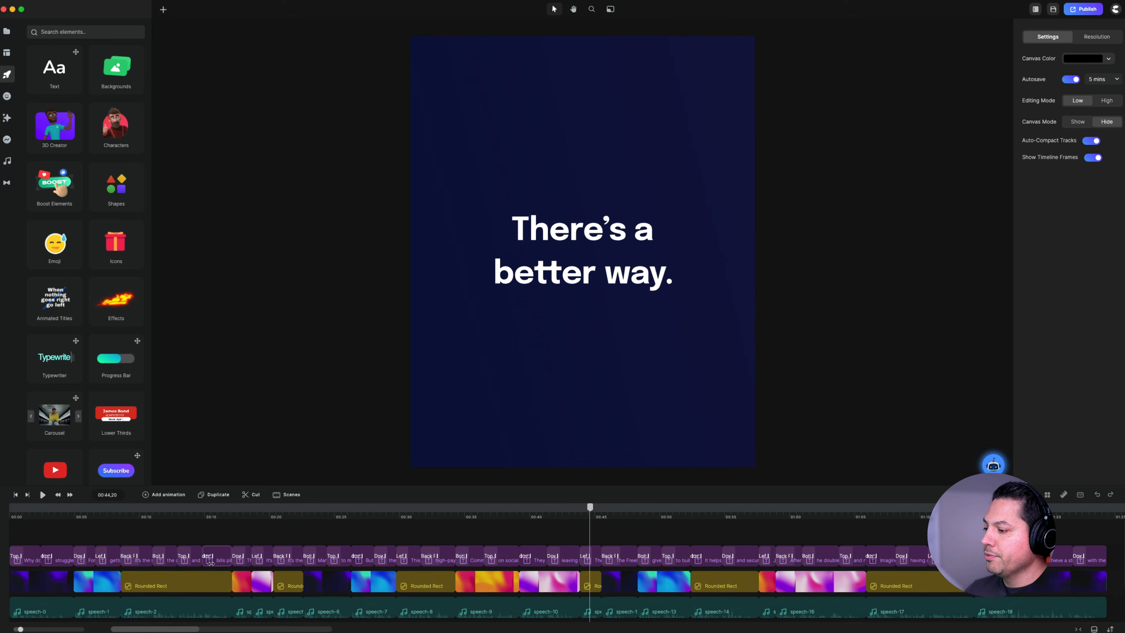
pyautogui.click(212, 589)
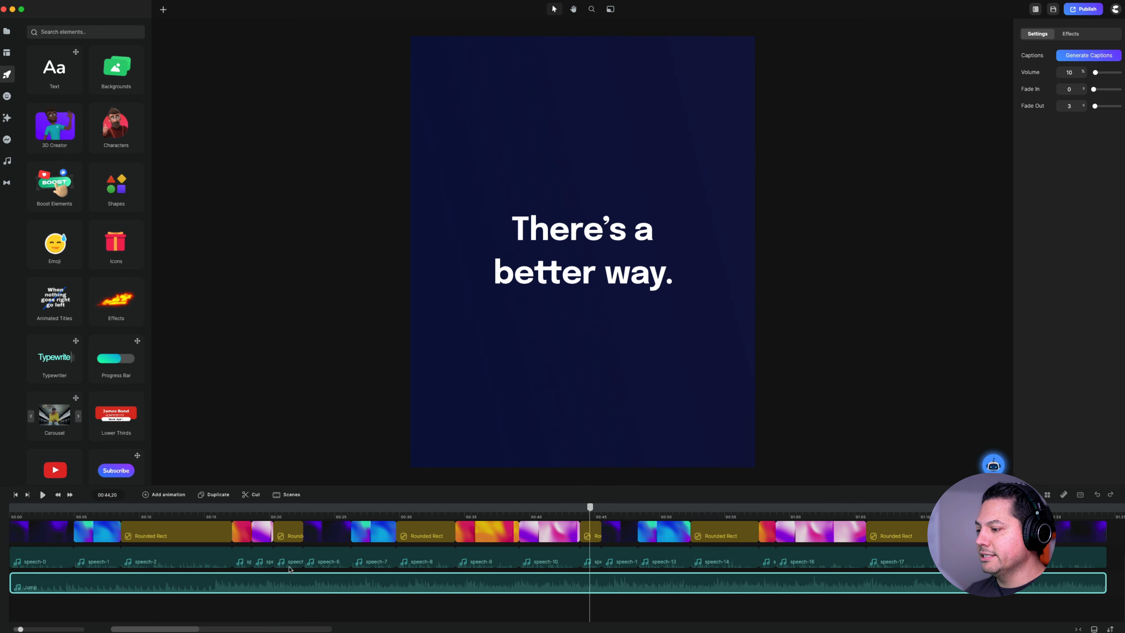
pyautogui.click(436, 562)
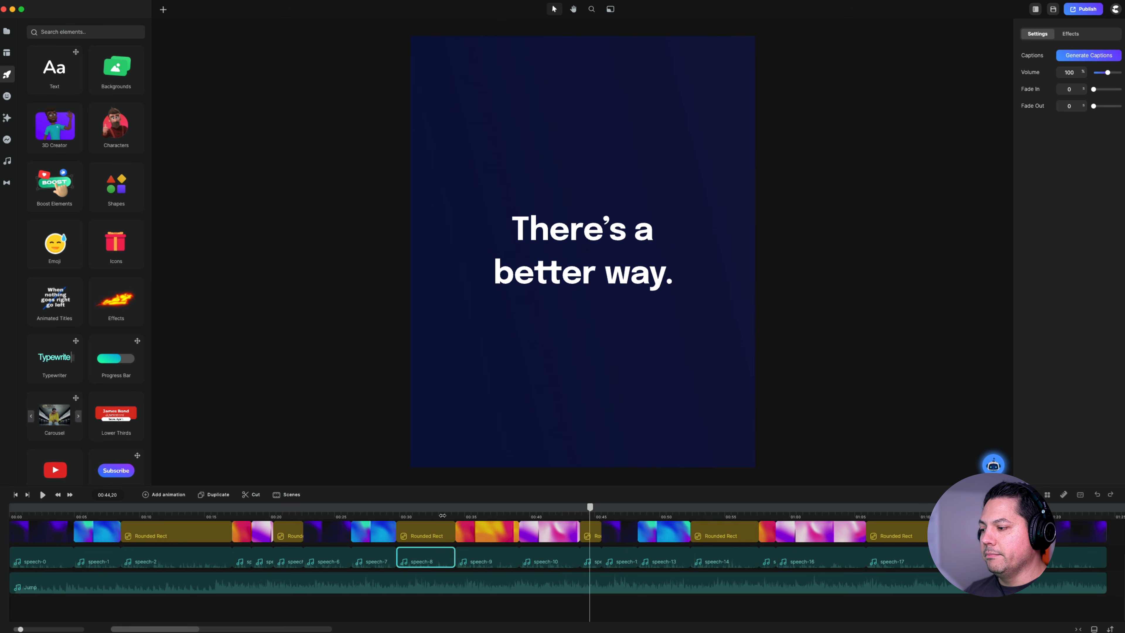
pyautogui.moveTo(444, 507); pyautogui.dragTo(568, 514)
pyautogui.click(495, 514)
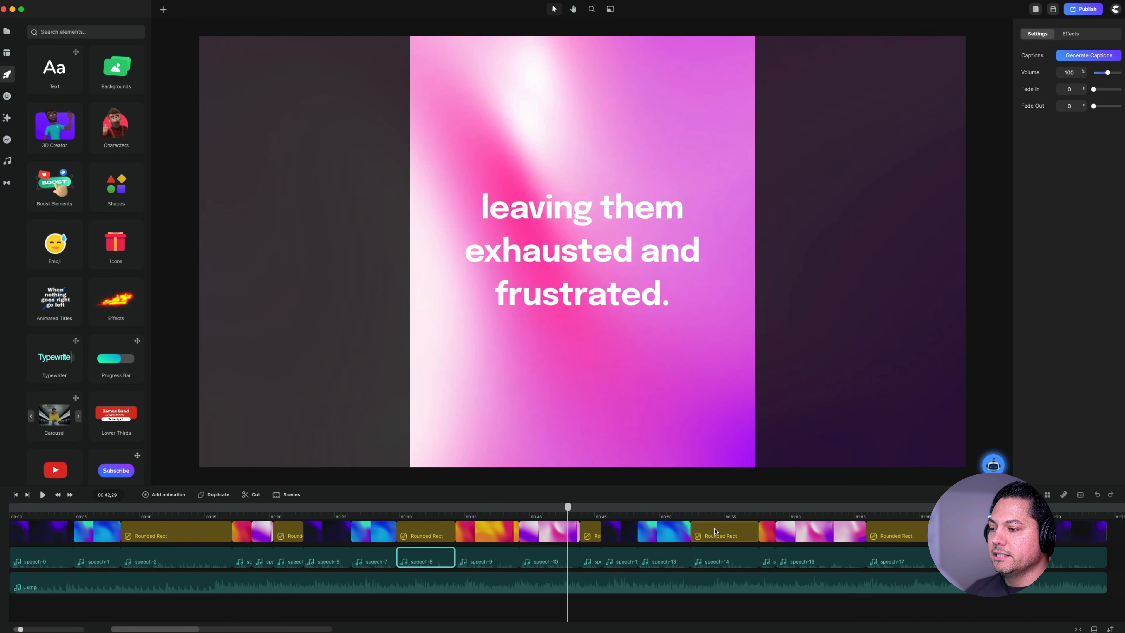
pyautogui.click(709, 535)
pyautogui.scroll(-2, 657, 556)
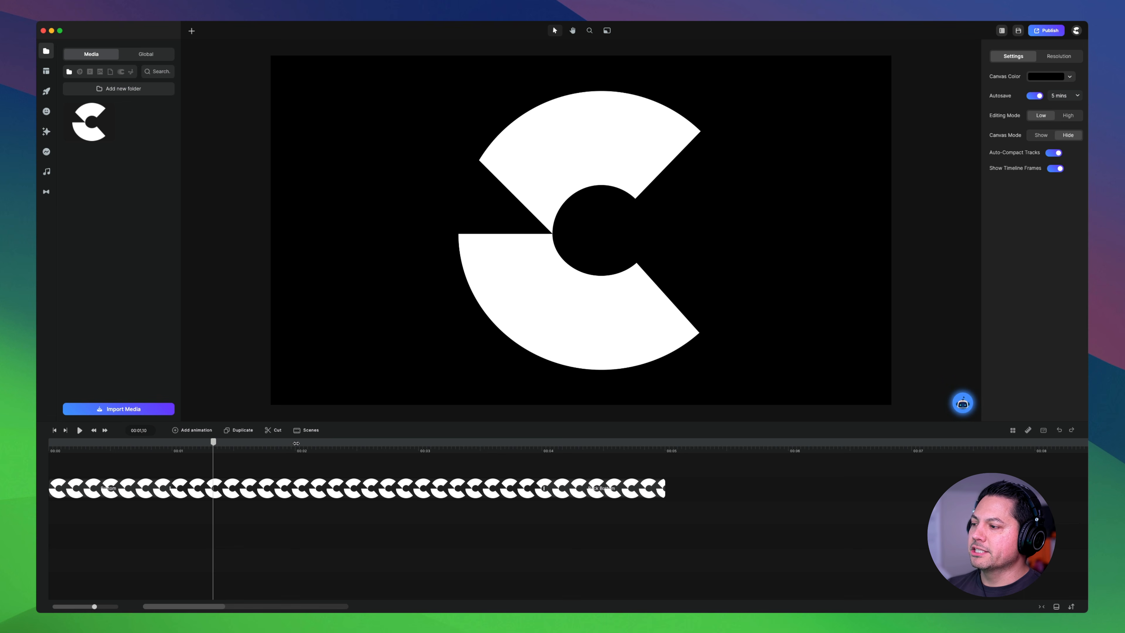
# View the list of text, pen and shape elements that can be added to the canvas
pyautogui.click(191, 32)
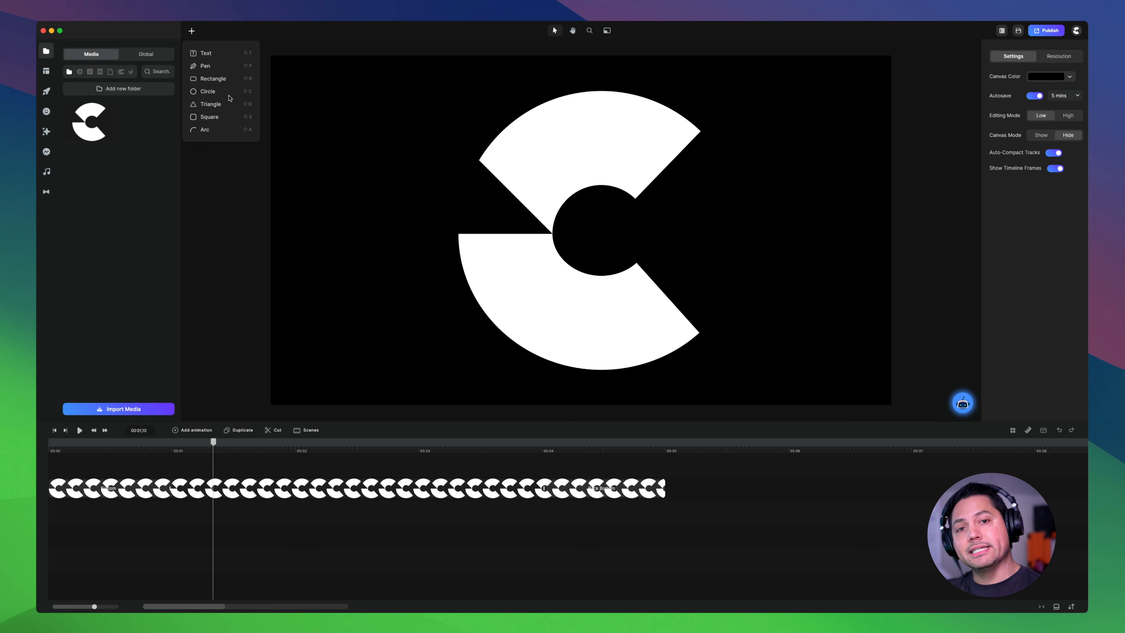
pyautogui.click(193, 30)
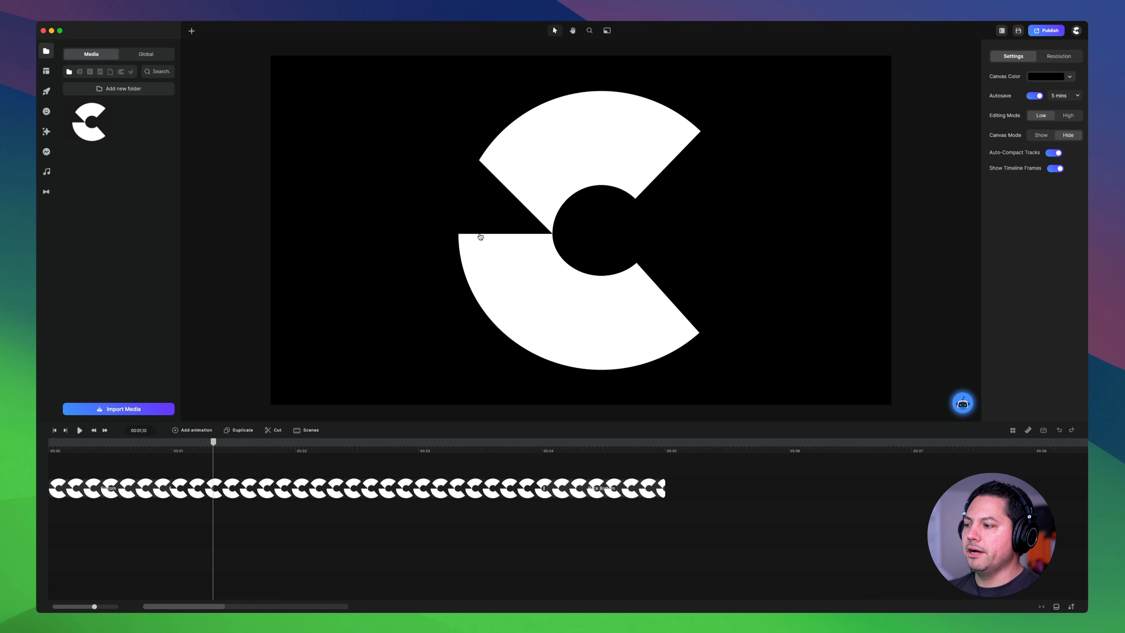
# Reposition the white C logo on the canvas and enlarge it slightly, to a scale of about 44%
pyautogui.click(541, 183)
pyautogui.moveTo(552, 166)
pyautogui.mouseDown()
pyautogui.moveTo(612, 177)
pyautogui.moveTo(529, 166)
pyautogui.moveTo(546, 156)
pyautogui.mouseUp()
pyautogui.moveTo(695, 92)
pyautogui.mouseDown()
pyautogui.moveTo(646, 143)
pyautogui.moveTo(698, 87)
pyautogui.mouseUp()
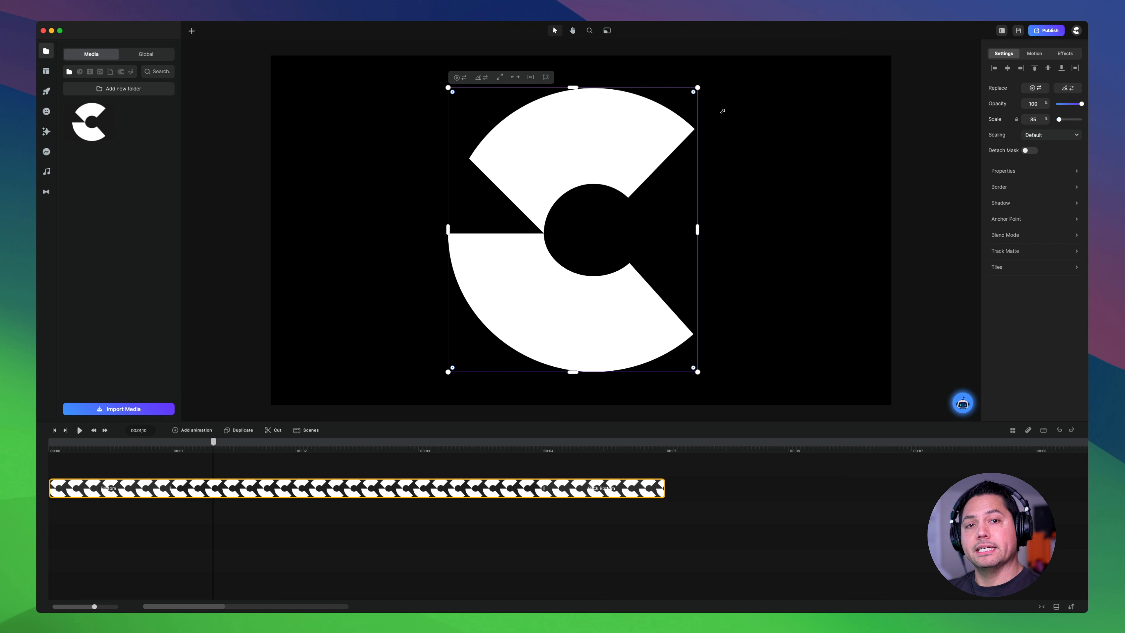
pyautogui.moveTo(549, 167); pyautogui.dragTo(571, 177)
# Pan the canvas view around the logo with the Hand tool
pyautogui.click(572, 31)
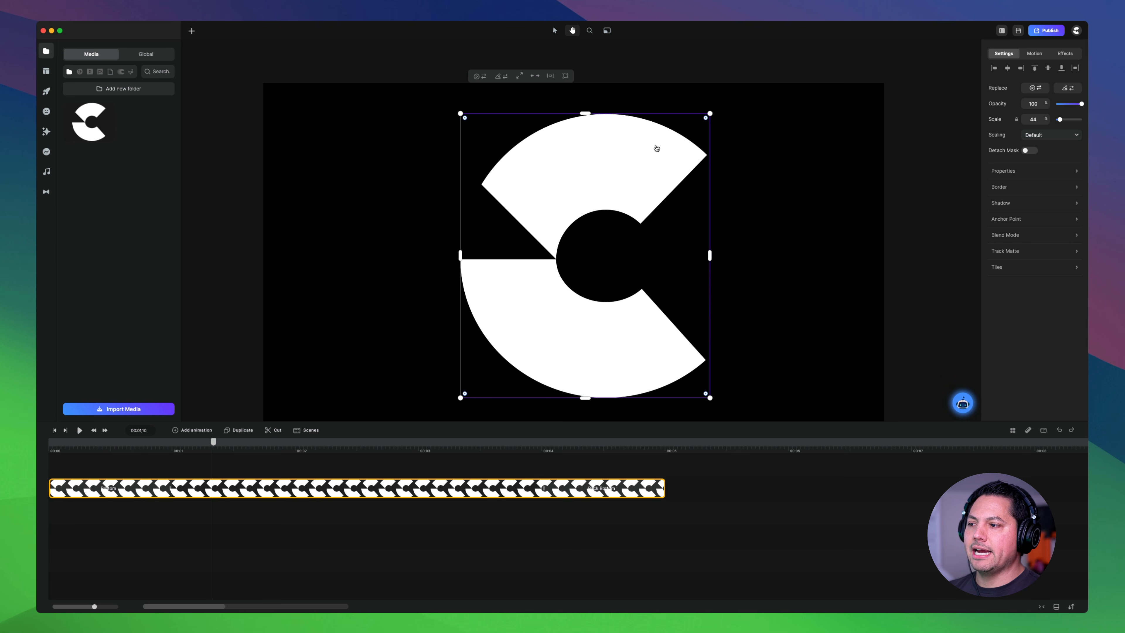
pyautogui.moveTo(403, 151); pyautogui.dragTo(440, 146)
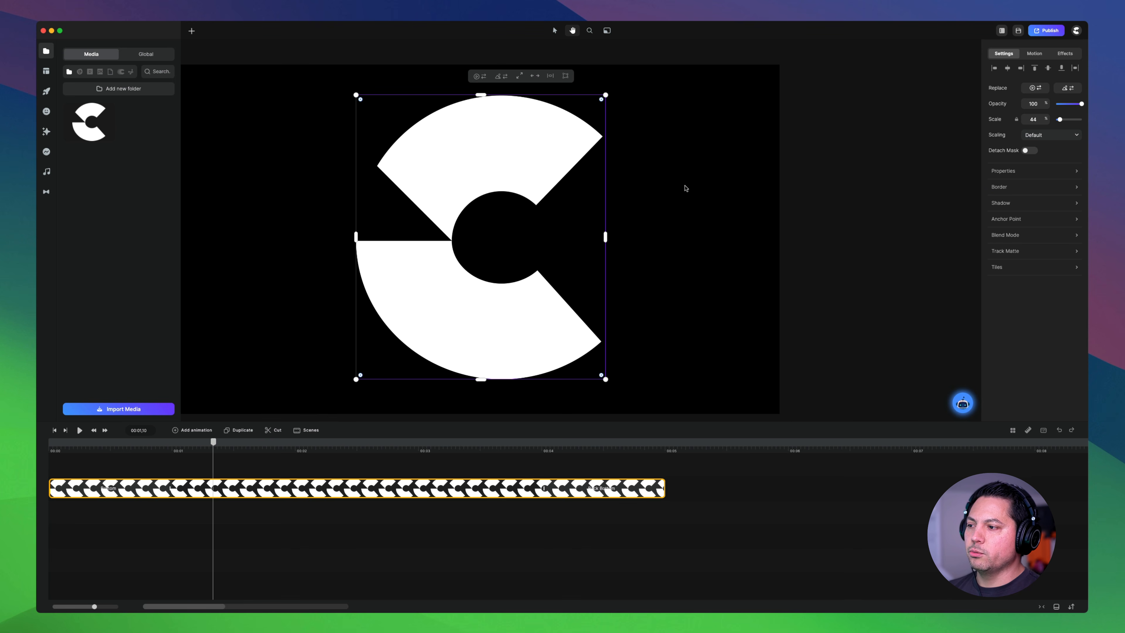
pyautogui.moveTo(461, 194); pyautogui.dragTo(589, 188)
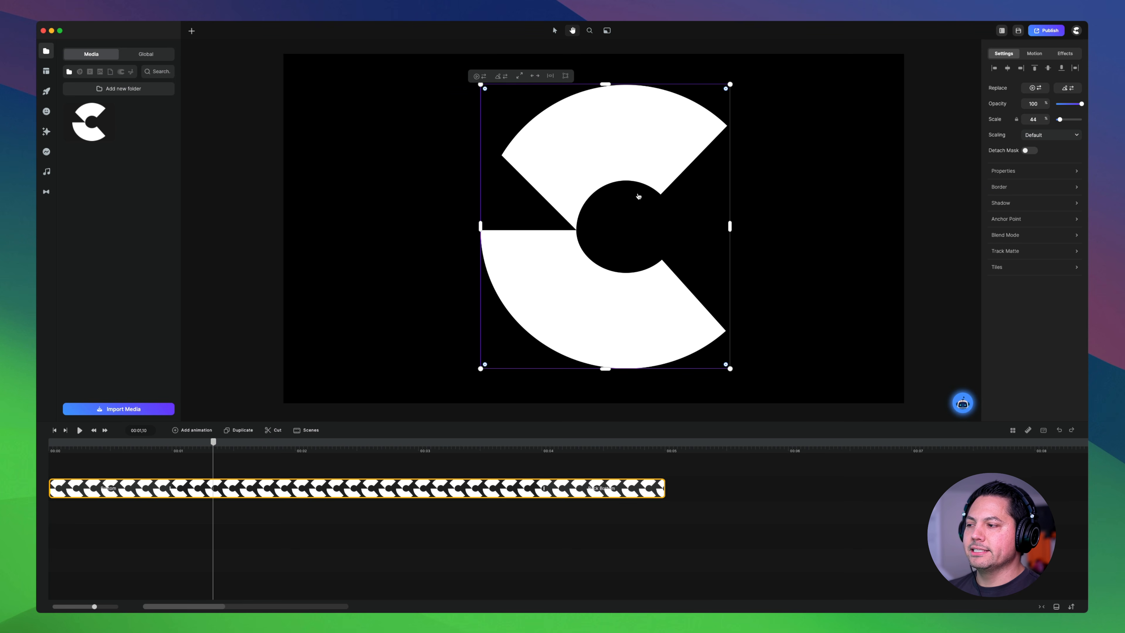
# Try canvas zoom levels of 50% and 100%, and fit the canvas to the view
pyautogui.click(591, 30)
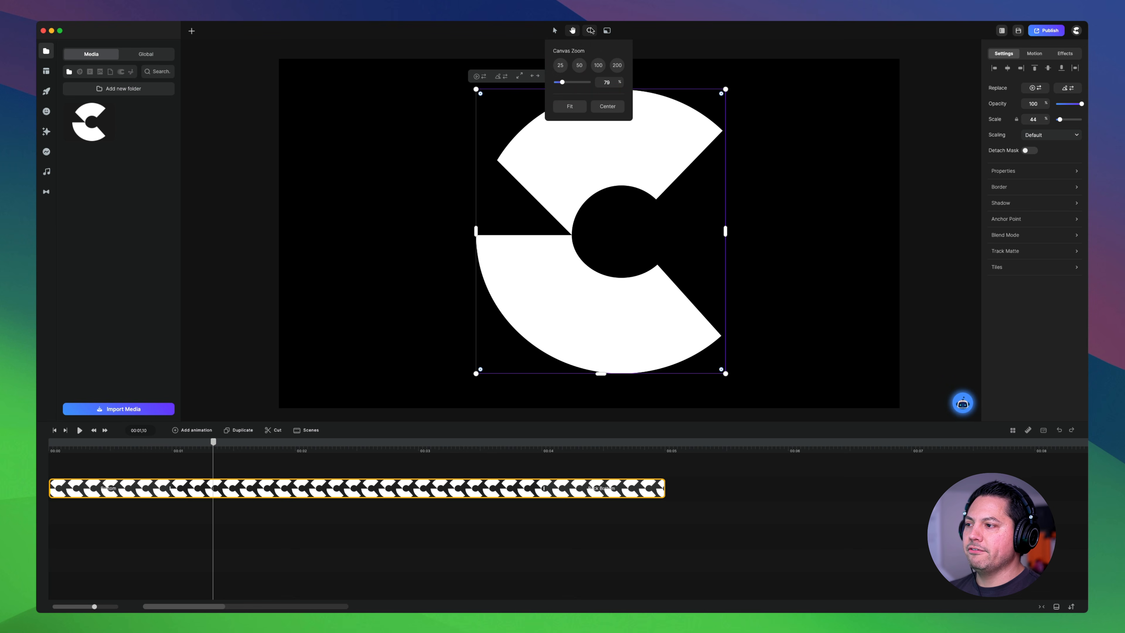
pyautogui.moveTo(562, 82); pyautogui.dragTo(563, 82)
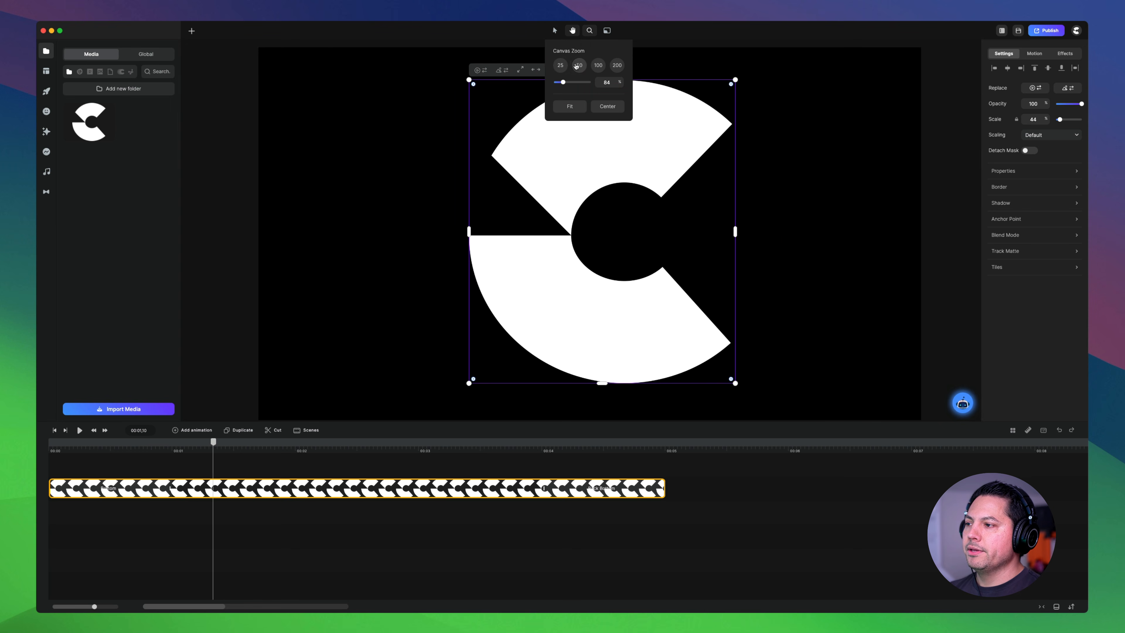
pyautogui.click(579, 65)
pyautogui.click(595, 66)
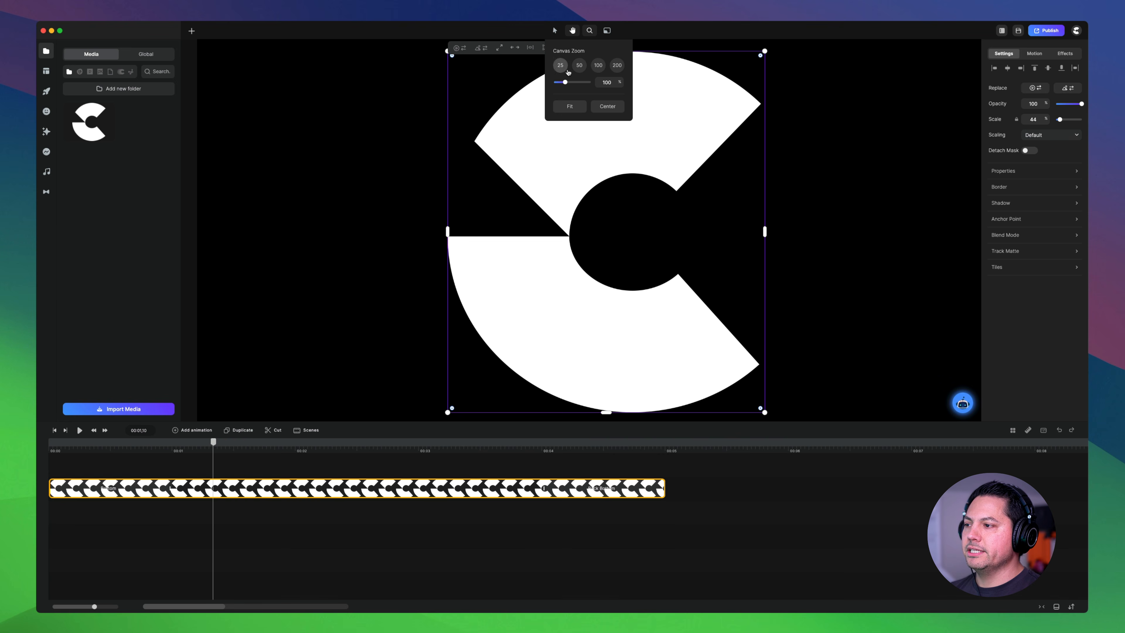
pyautogui.click(571, 110)
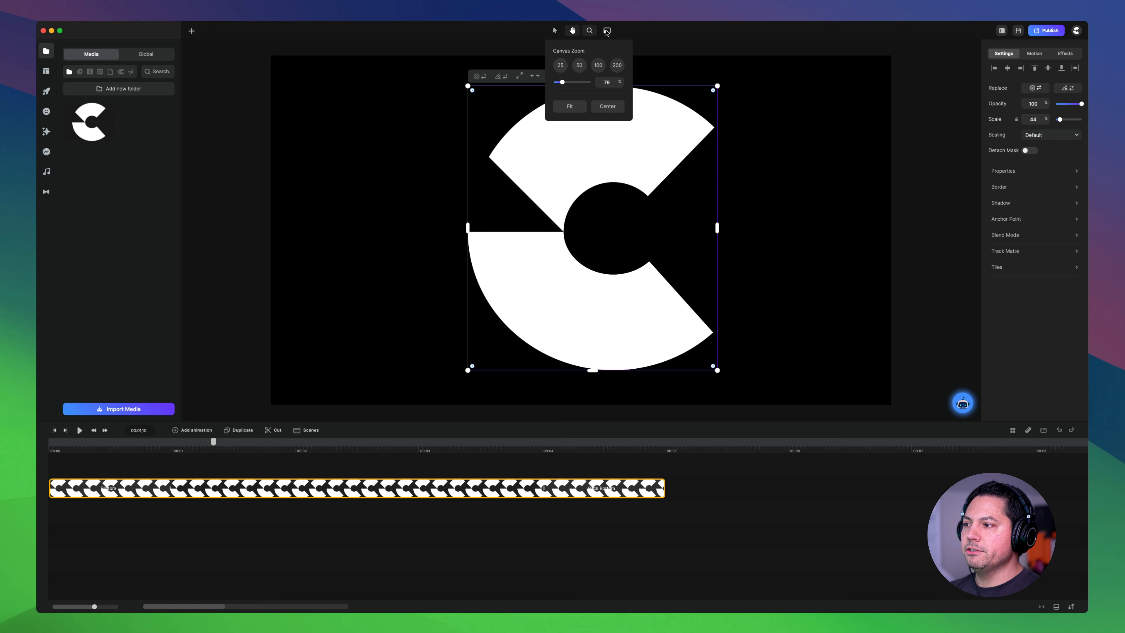
# Try the 9:16 and 1:1 canvas formats and set the canvas to 4:5
pyautogui.click(606, 32)
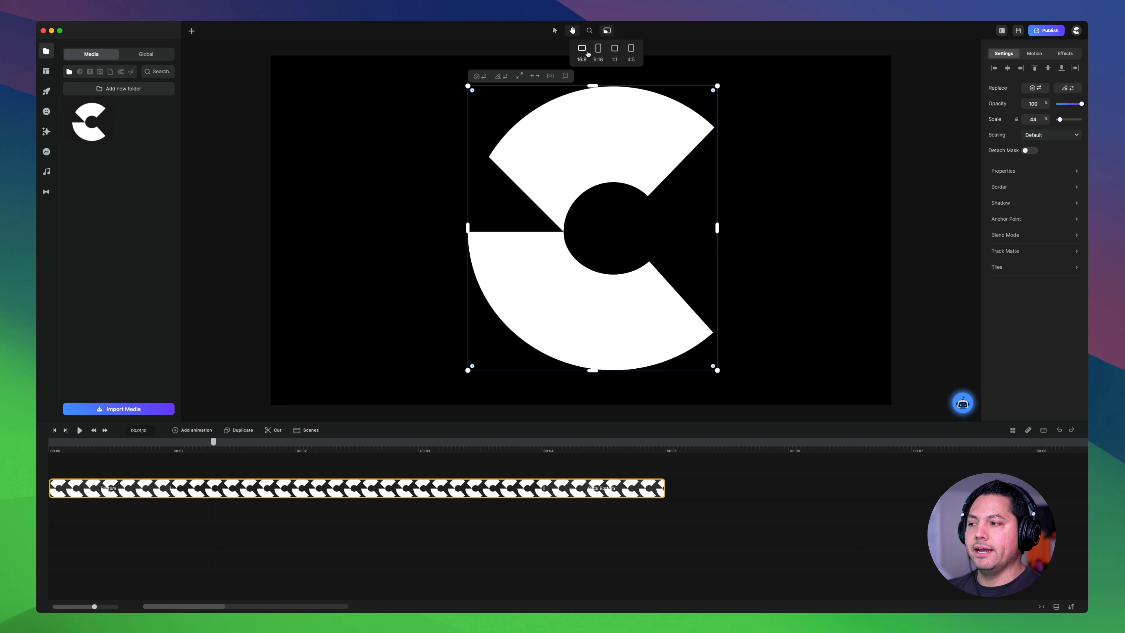
pyautogui.click(596, 52)
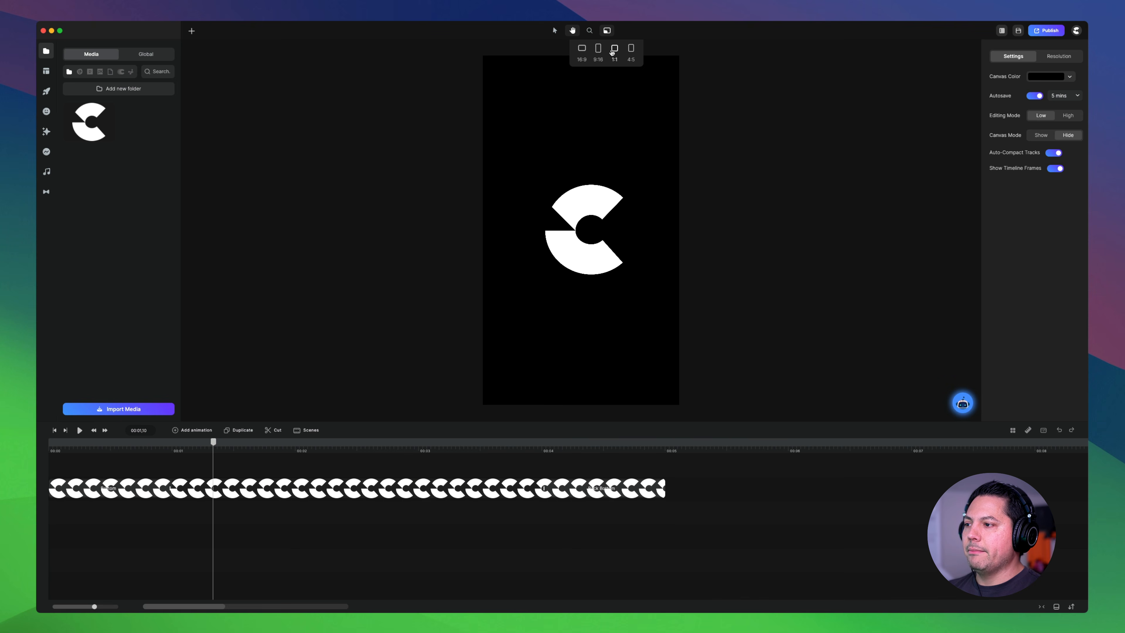
pyautogui.click(614, 51)
pyautogui.click(630, 51)
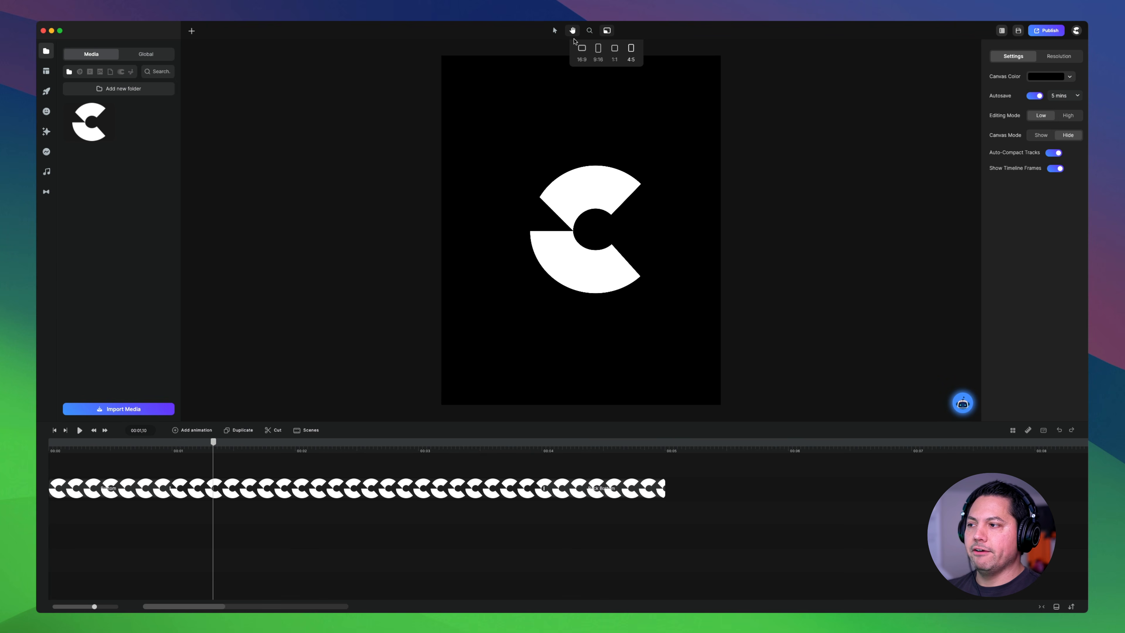
# Try the Minimal and Left Bar interface layouts and switch back to Left & Right Panels
pyautogui.click(1034, 11)
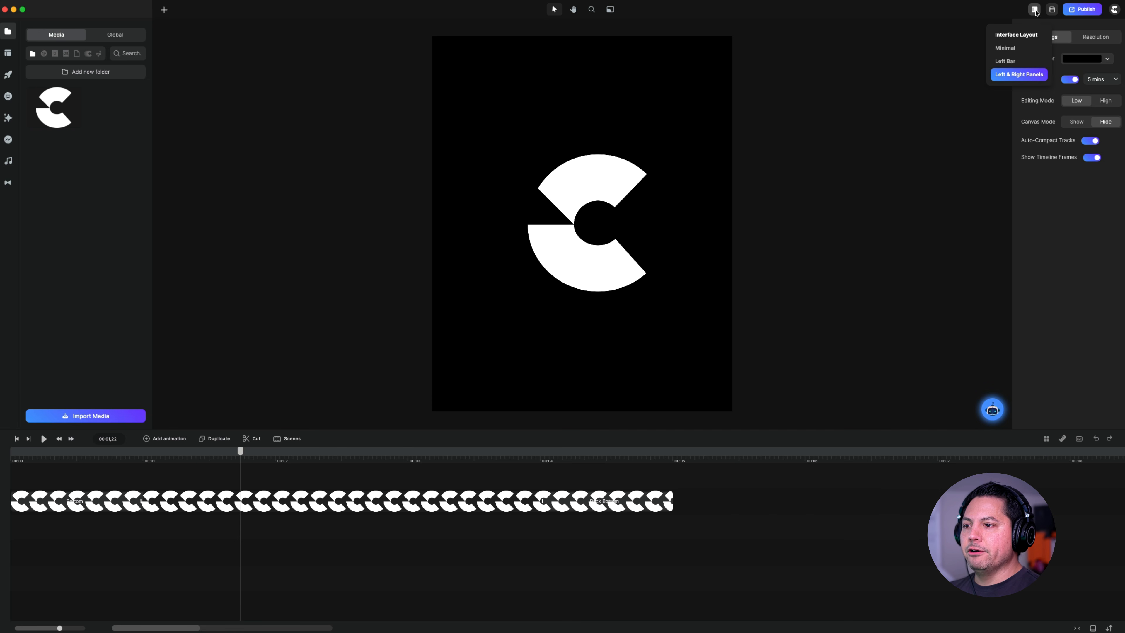
pyautogui.click(1007, 50)
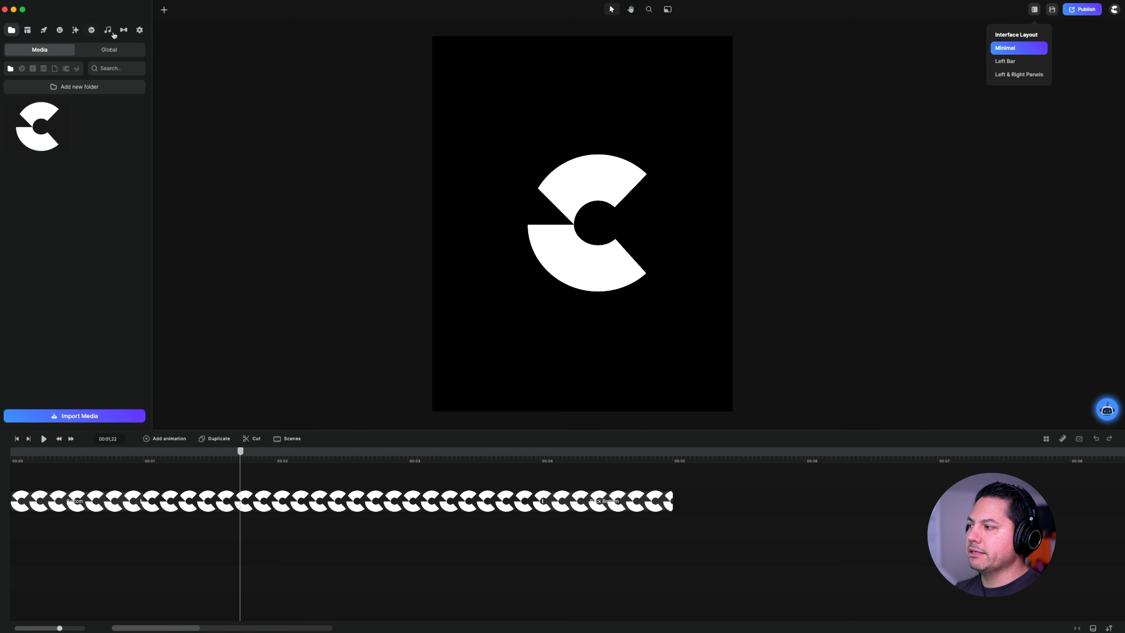
pyautogui.click(1009, 63)
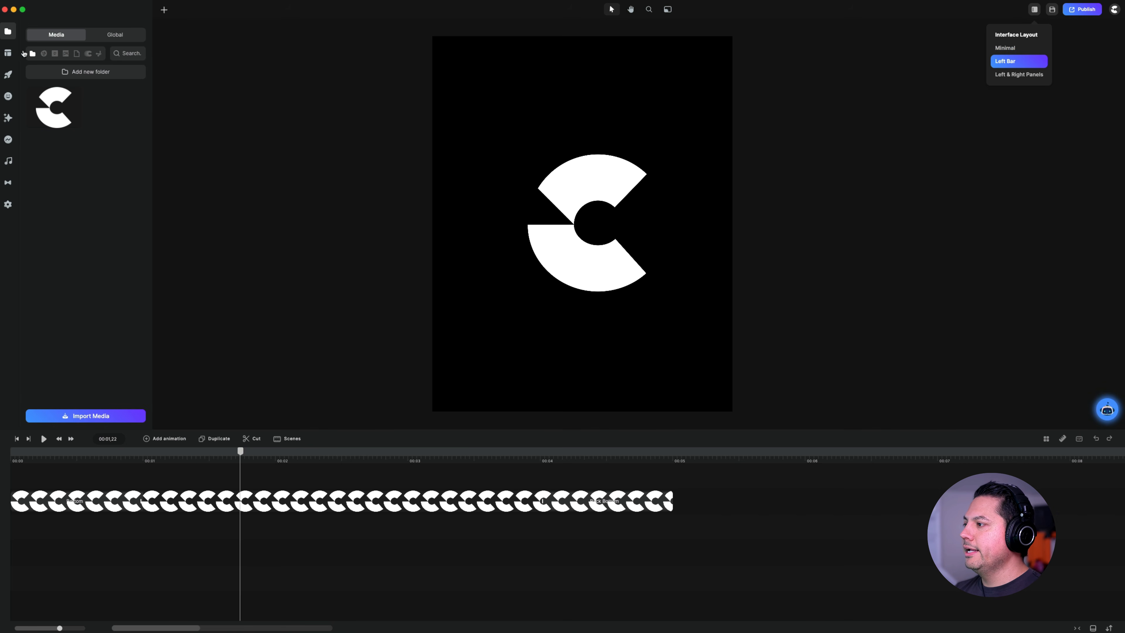
pyautogui.click(1018, 75)
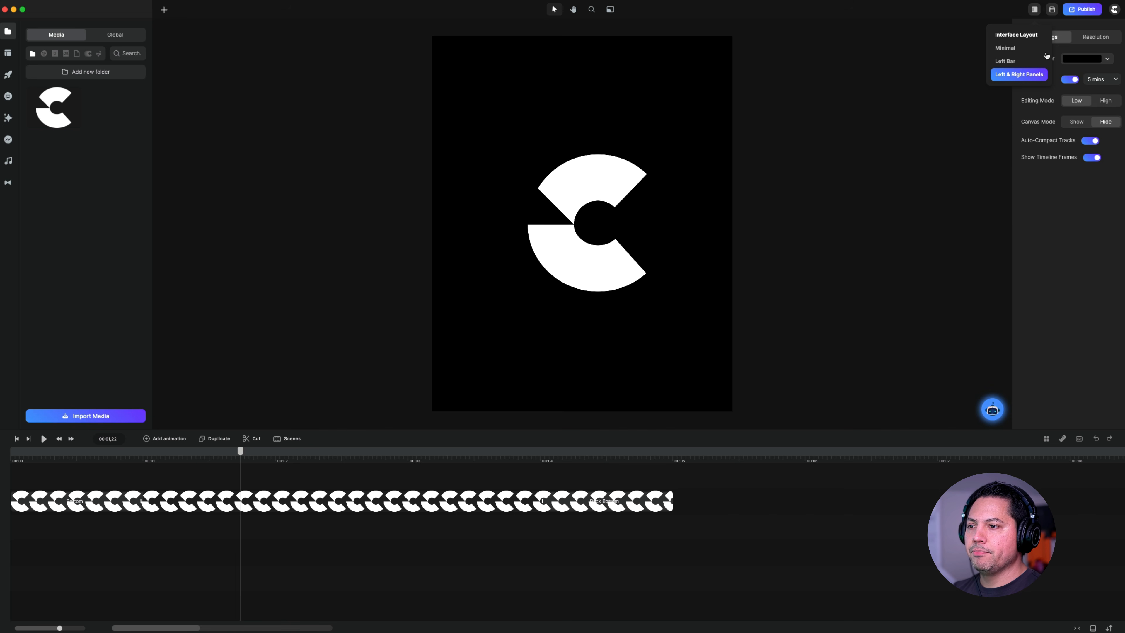
pyautogui.click(1033, 9)
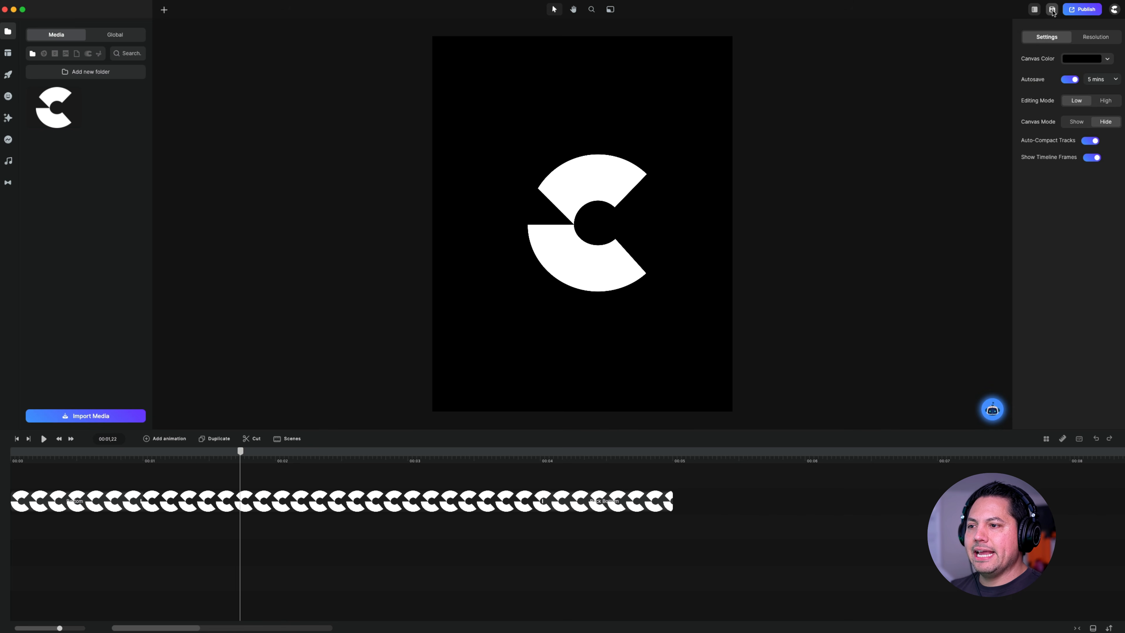
# Examine the publishing options for video export and close them
pyautogui.click(1077, 10)
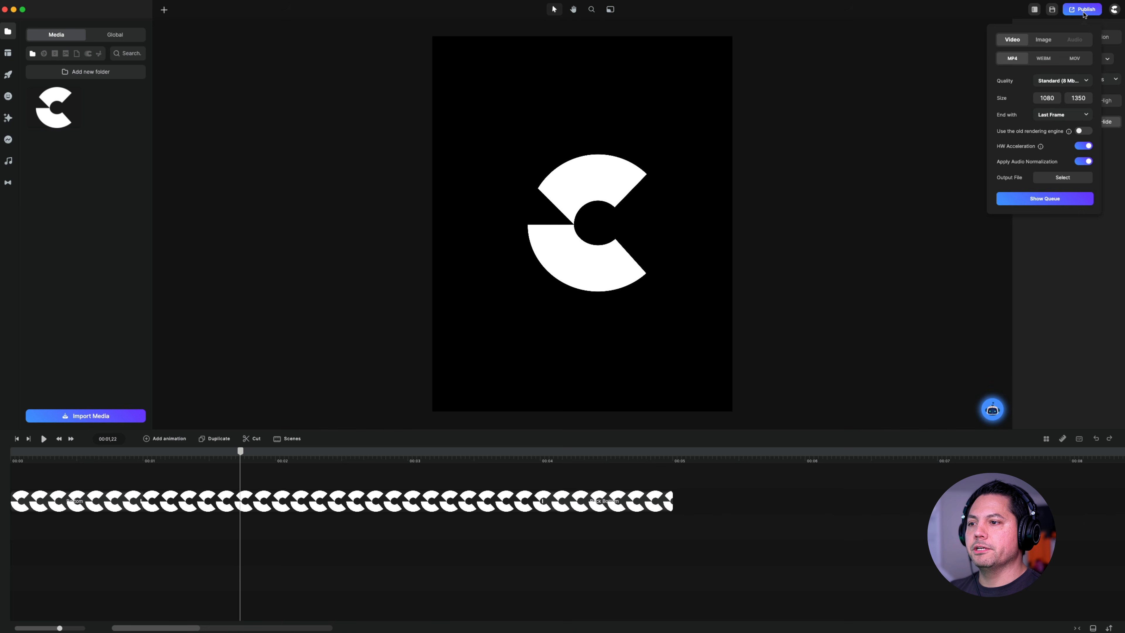
pyautogui.click(1115, 12)
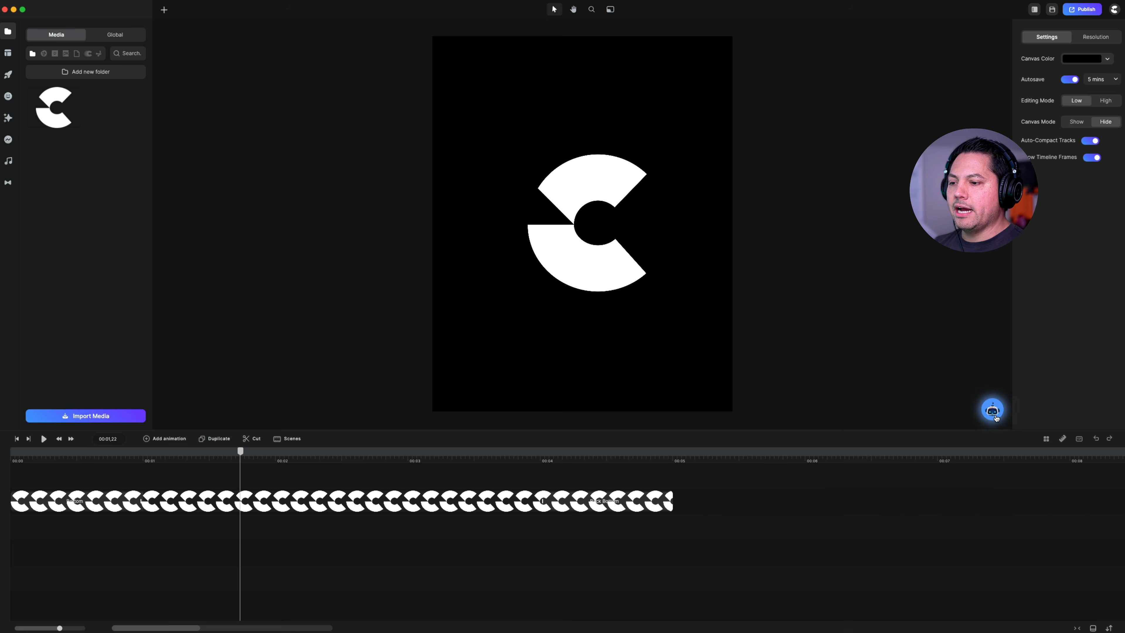
# Open the CreateStudio A.I. Tool Kit and look at the Generate Image and Remove Text from Image tools
pyautogui.click(992, 408)
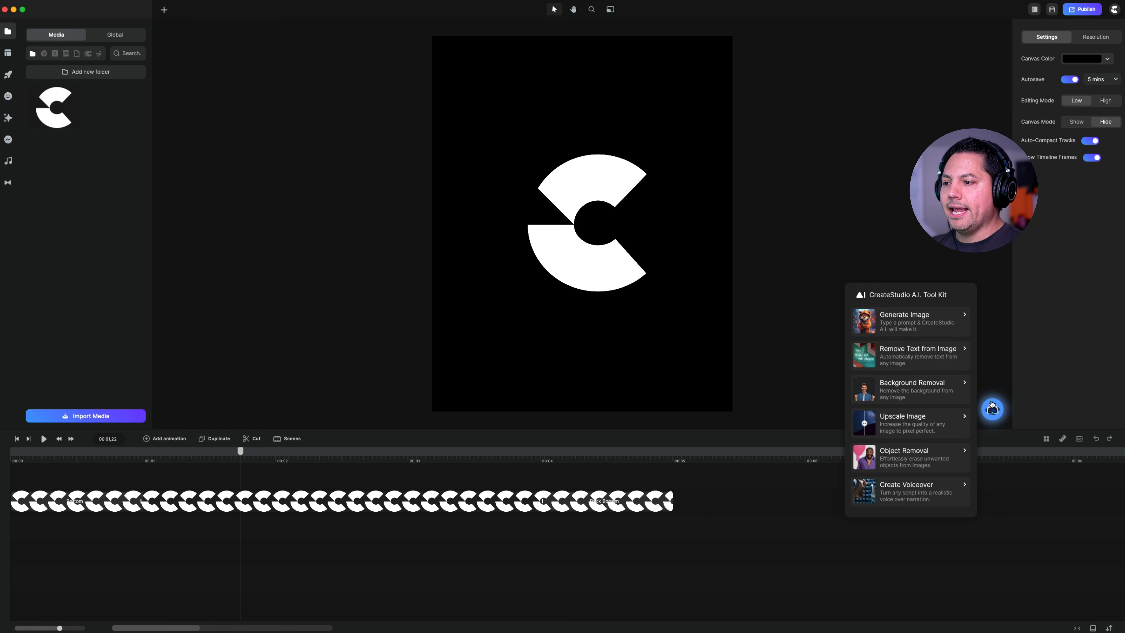
pyautogui.click(927, 328)
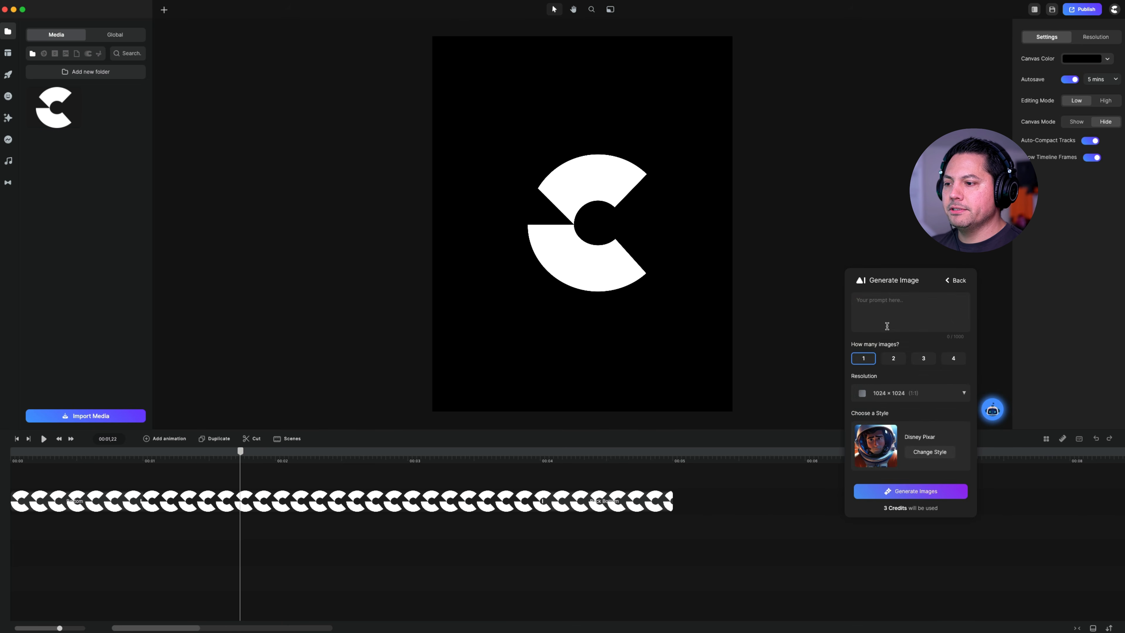
pyautogui.click(957, 281)
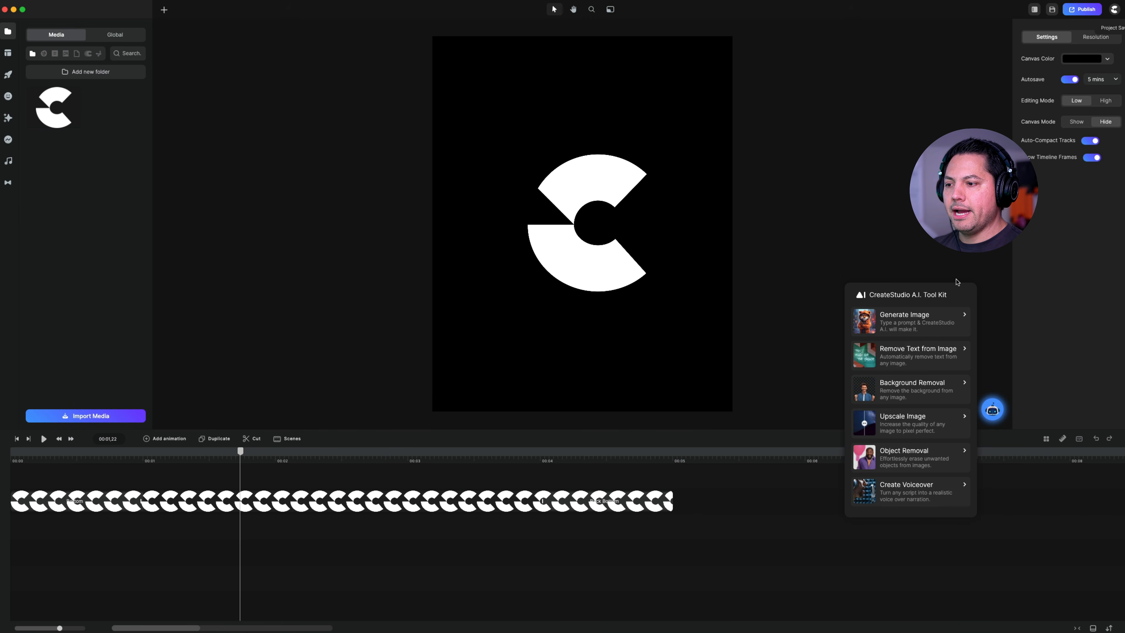
pyautogui.click(908, 357)
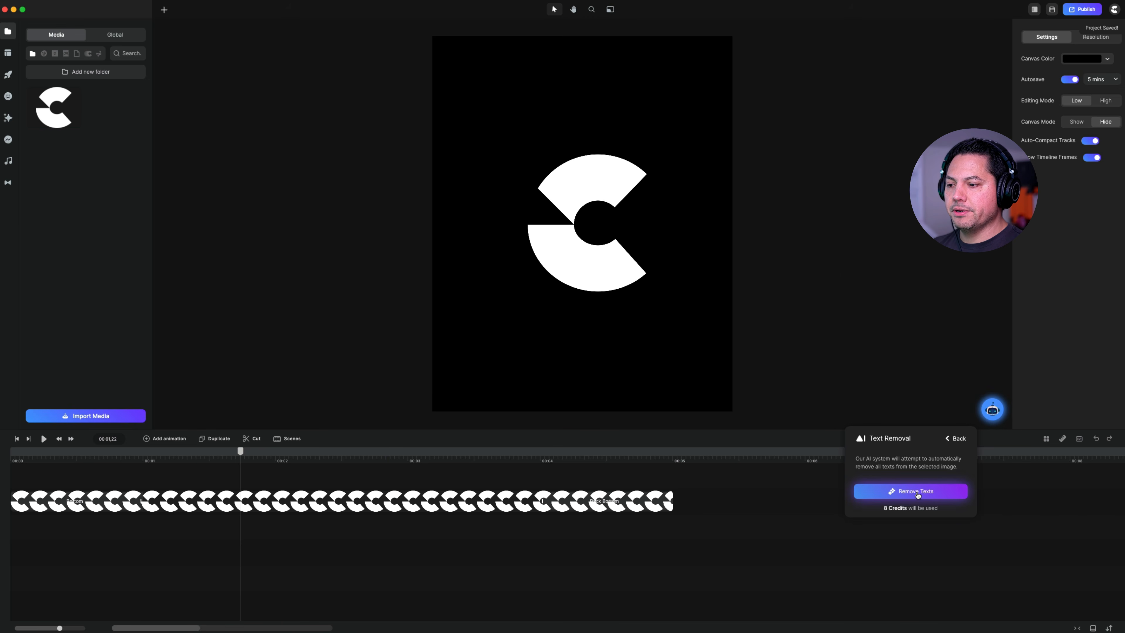
pyautogui.click(954, 438)
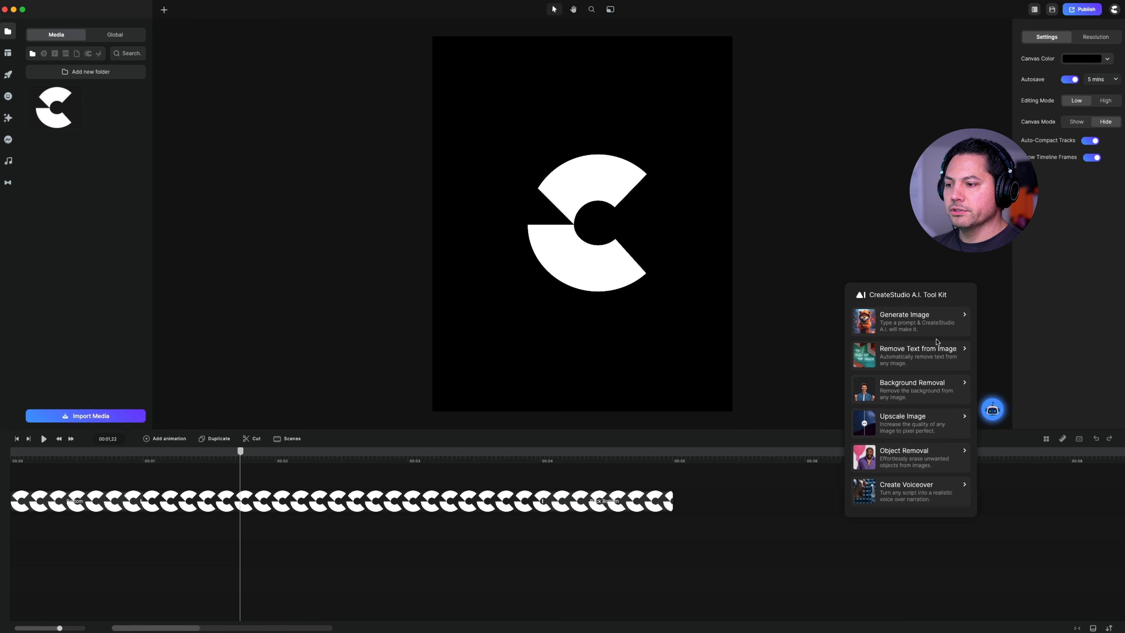
# Look at the Background Removal, Upscale Image and Object Removal tools in the A.I. Tool Kit
pyautogui.click(903, 387)
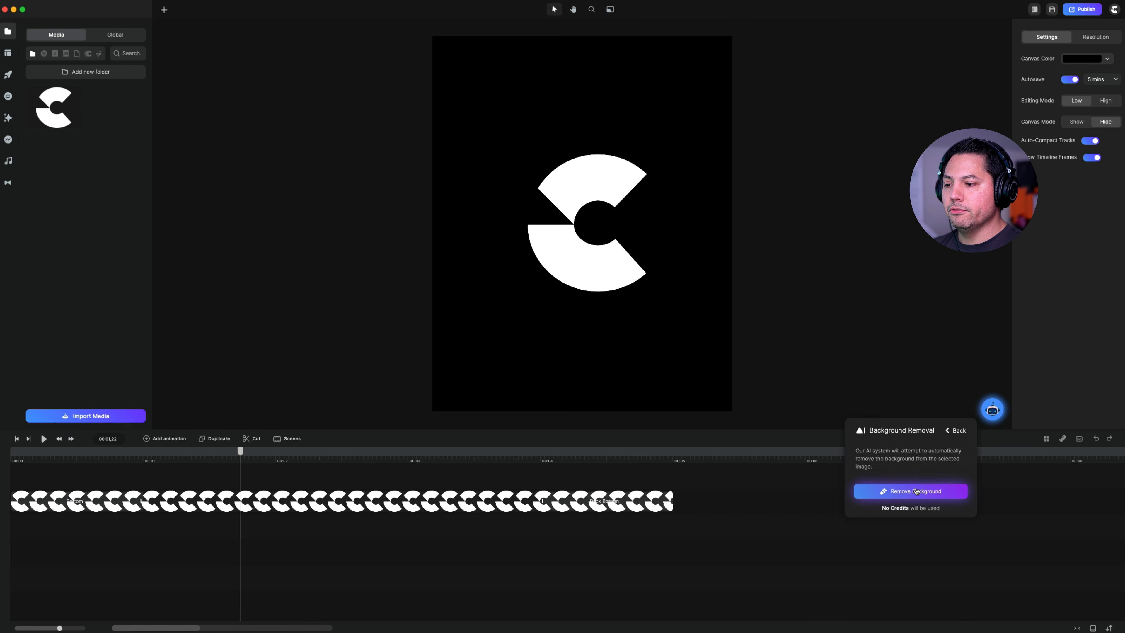
pyautogui.click(960, 431)
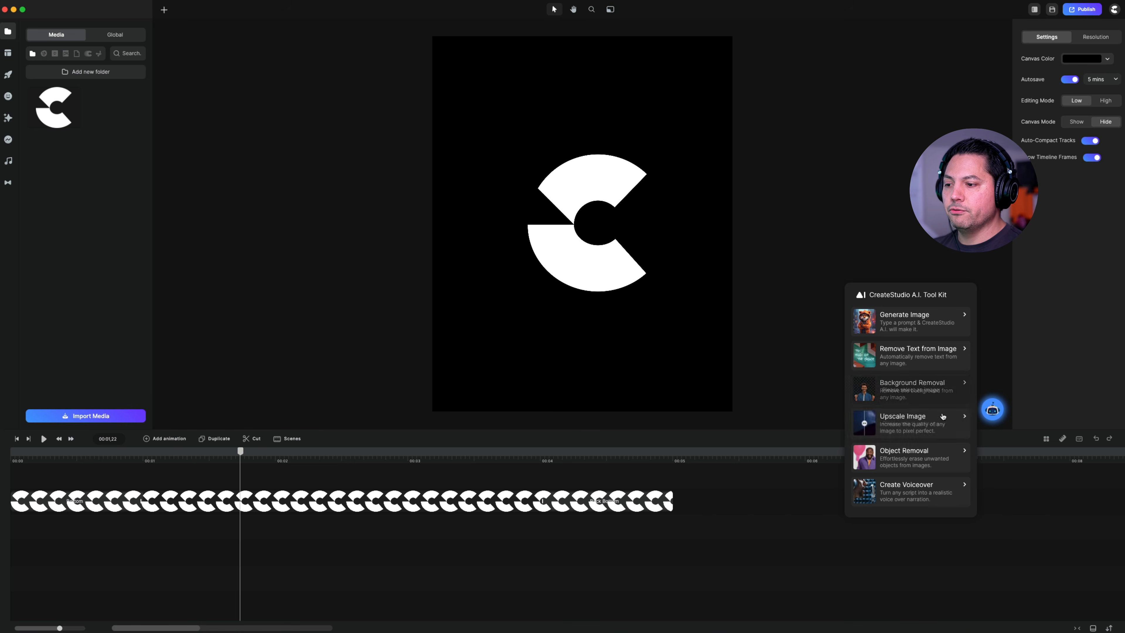
pyautogui.click(903, 426)
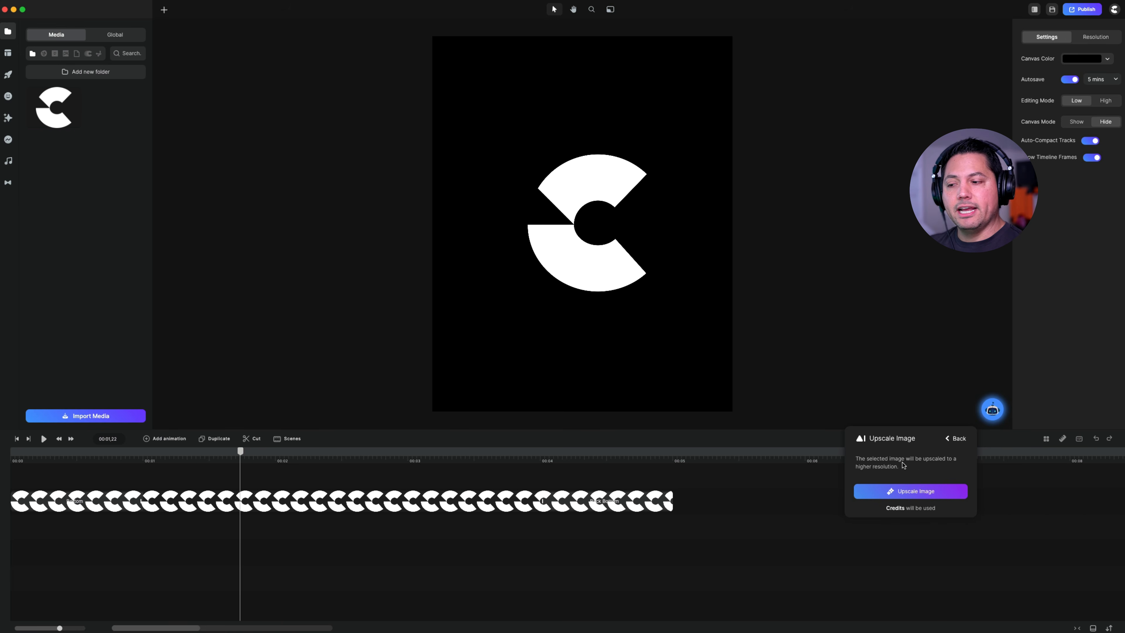
pyautogui.click(957, 439)
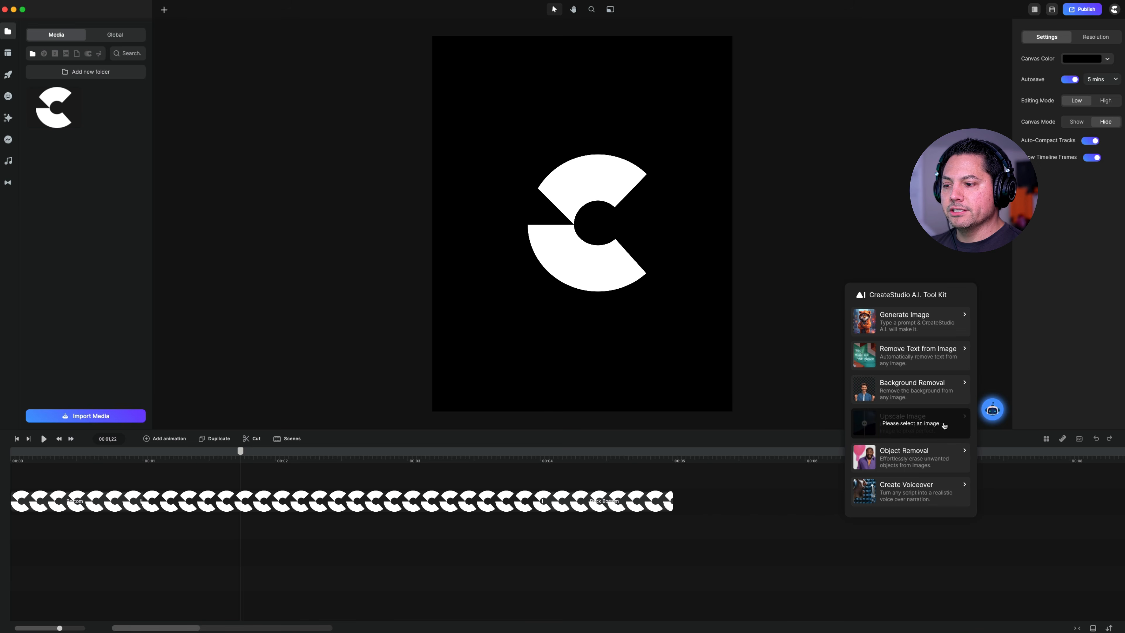
pyautogui.click(923, 459)
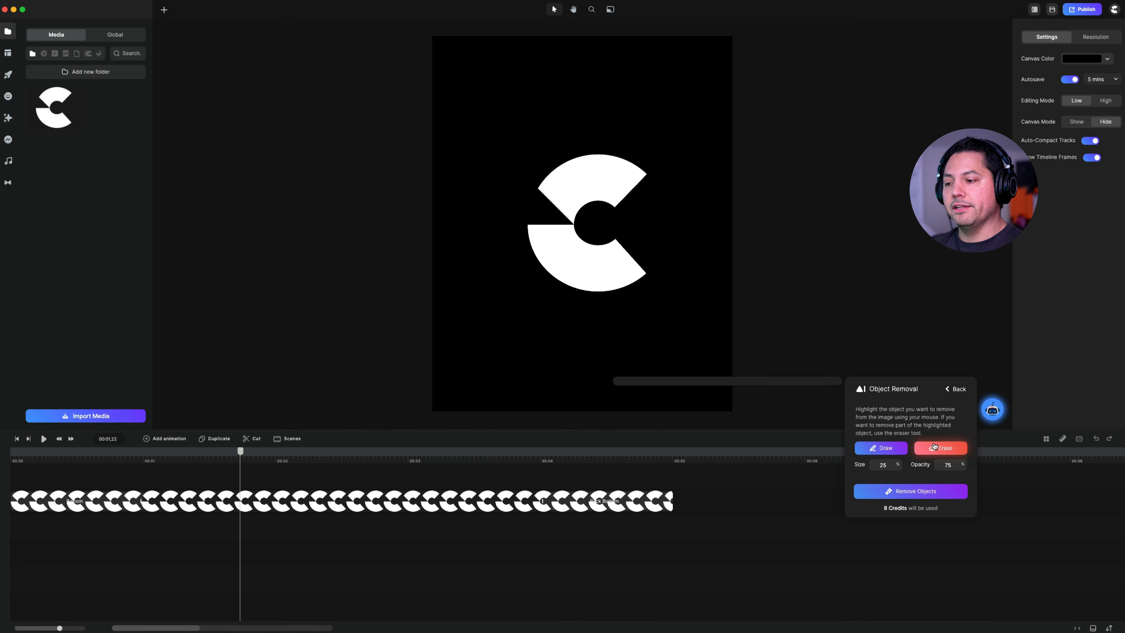
pyautogui.click(957, 389)
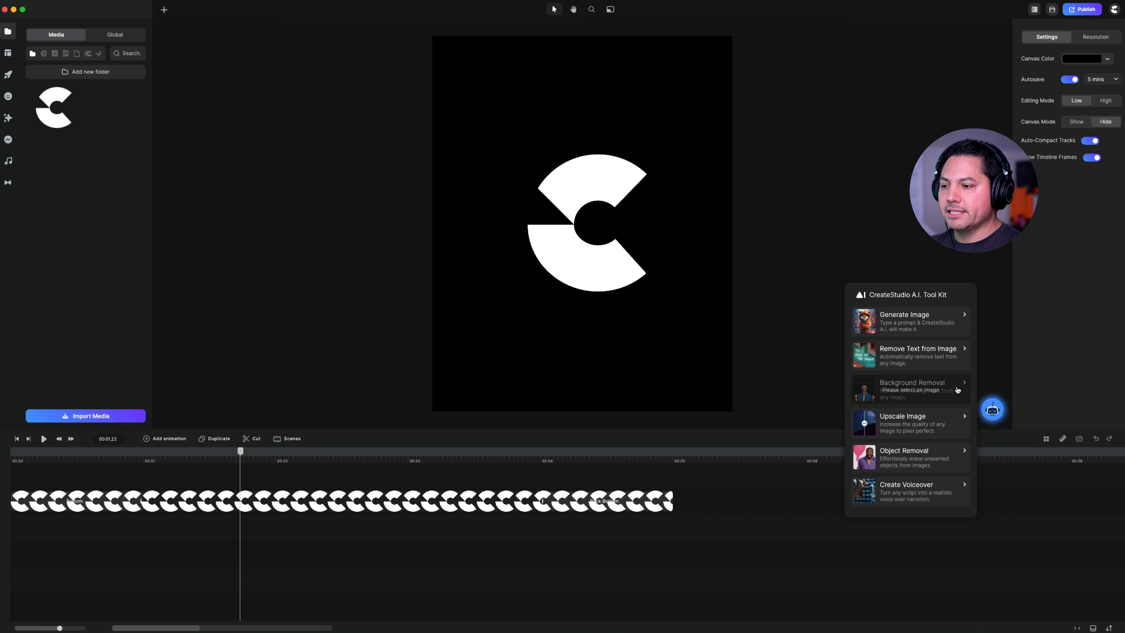
# Open the speech generator through the Create Voiceover tool and close the A.I. Tool Kit
pyautogui.click(915, 489)
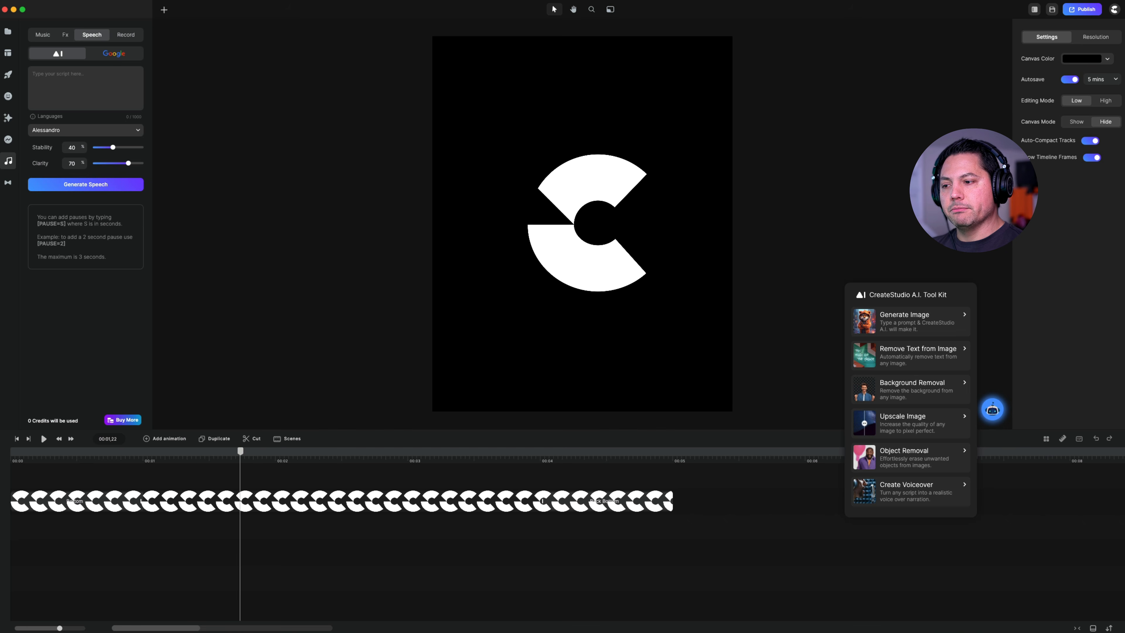
pyautogui.click(990, 410)
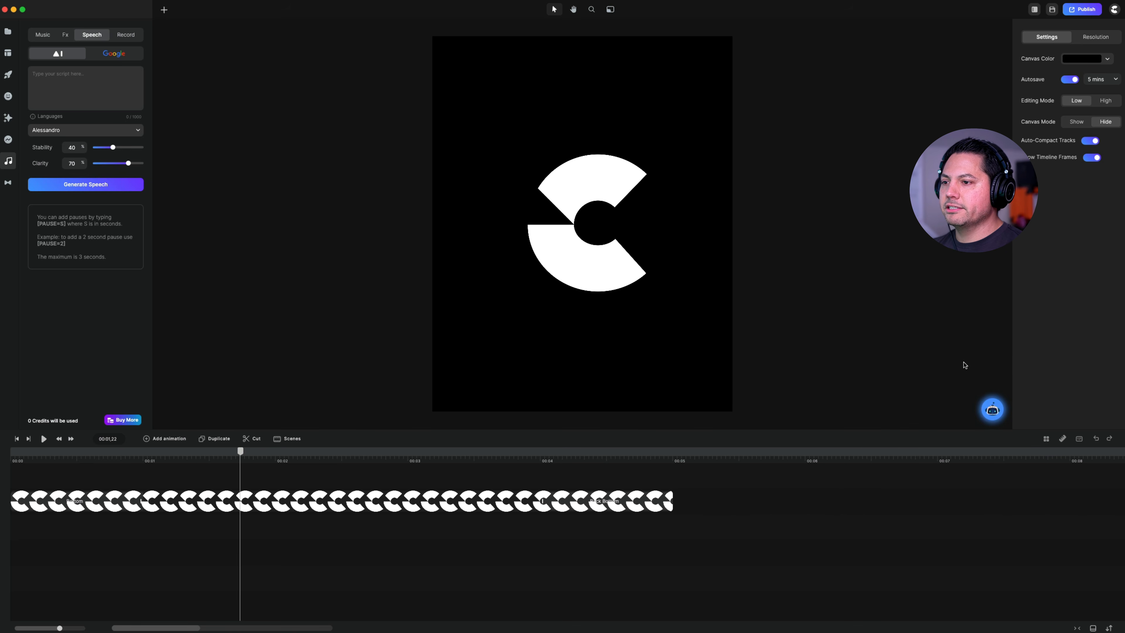
pyautogui.click(984, 408)
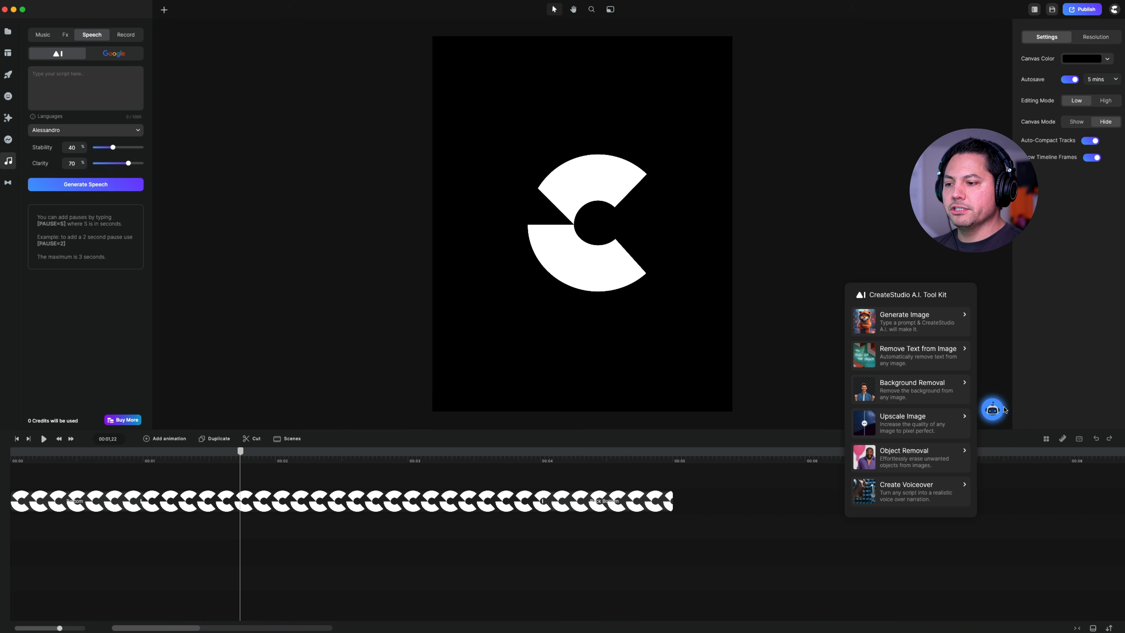
pyautogui.click(995, 412)
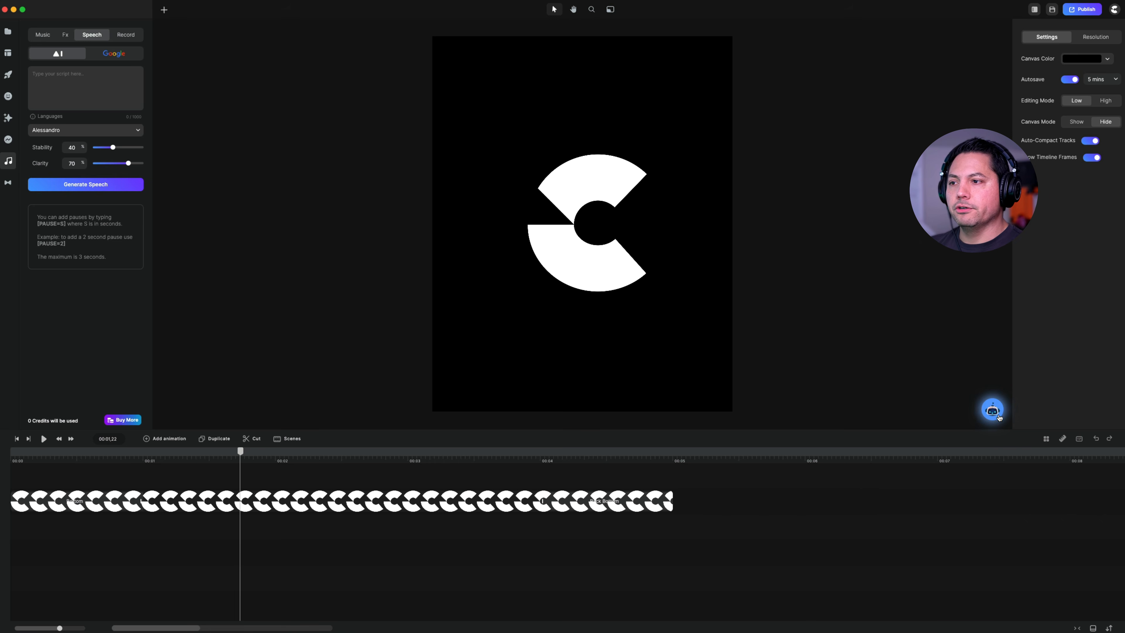
# Show the project media, scrub the playhead along the timeline and jump to the timeline's start and end
pyautogui.click(8, 31)
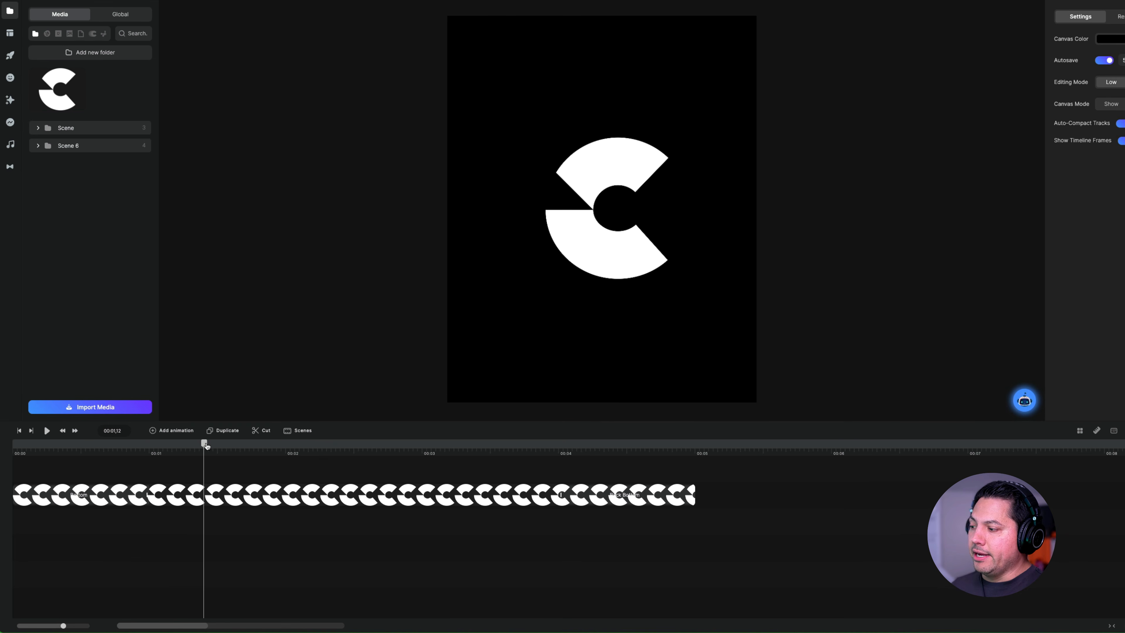
pyautogui.moveTo(205, 444); pyautogui.dragTo(432, 469)
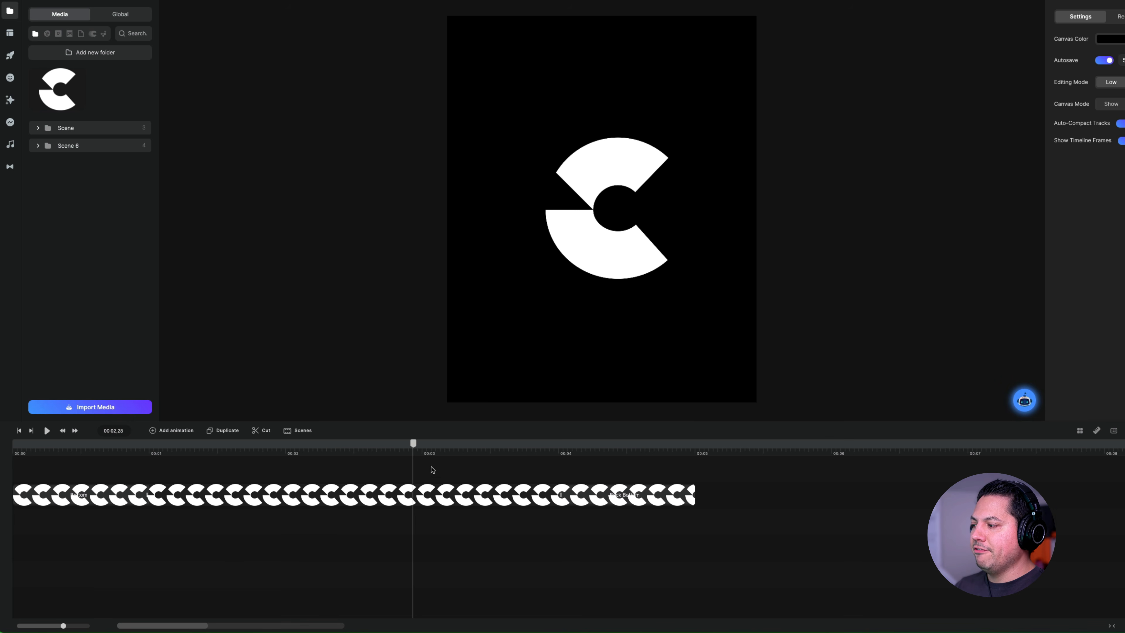
pyautogui.click(20, 430)
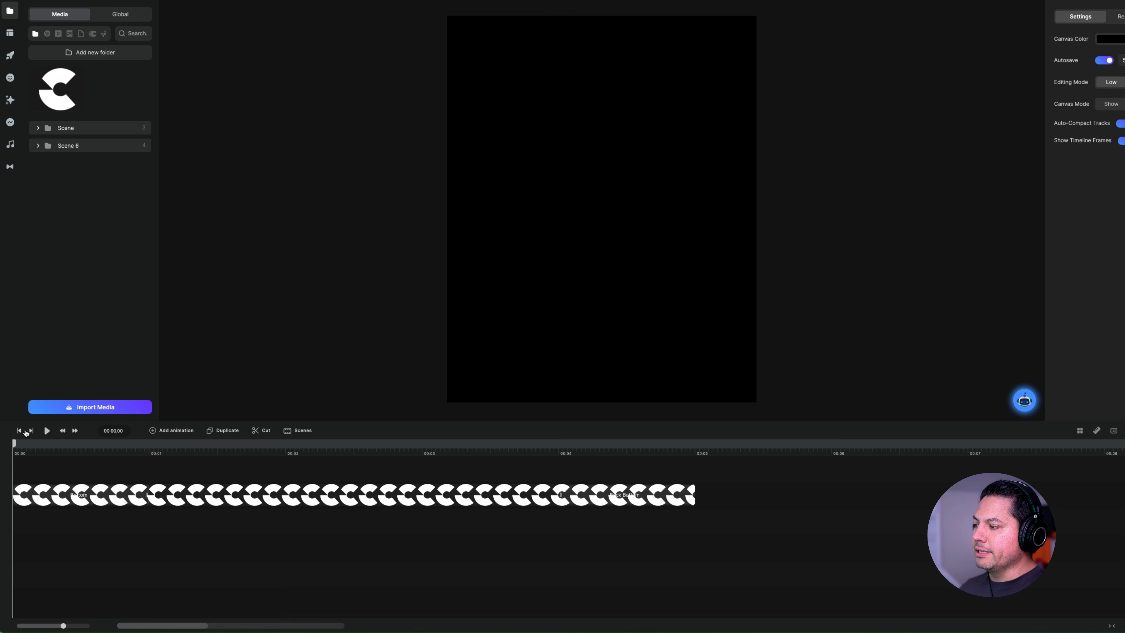
pyautogui.click(31, 431)
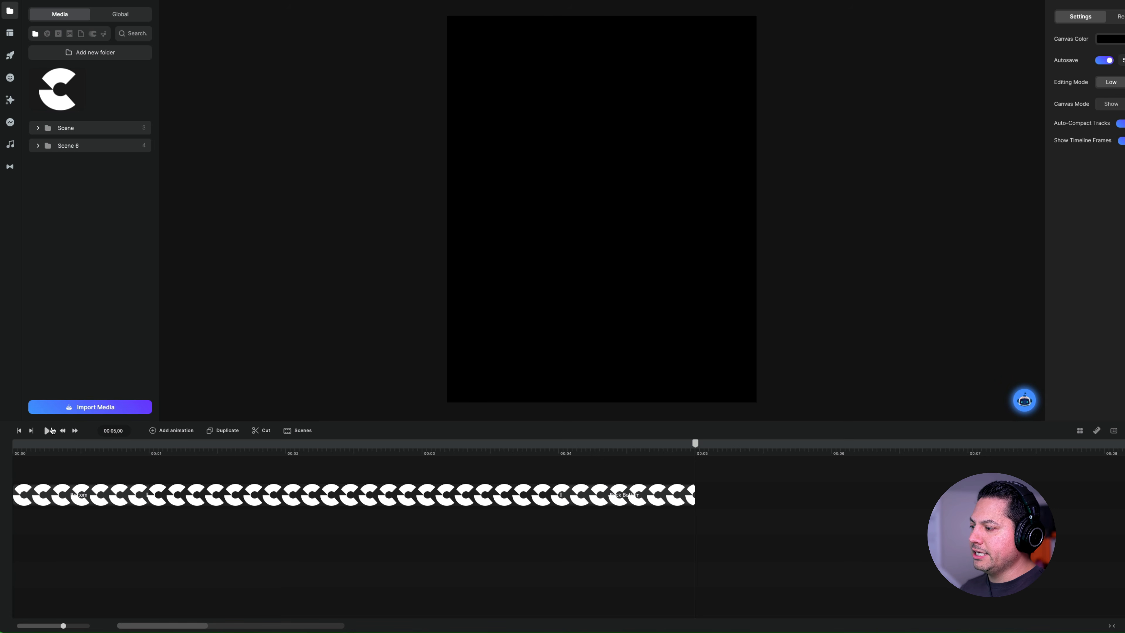
# Play the logo animation, pause it after about a second and step the playhead back and forward
pyautogui.click(47, 430)
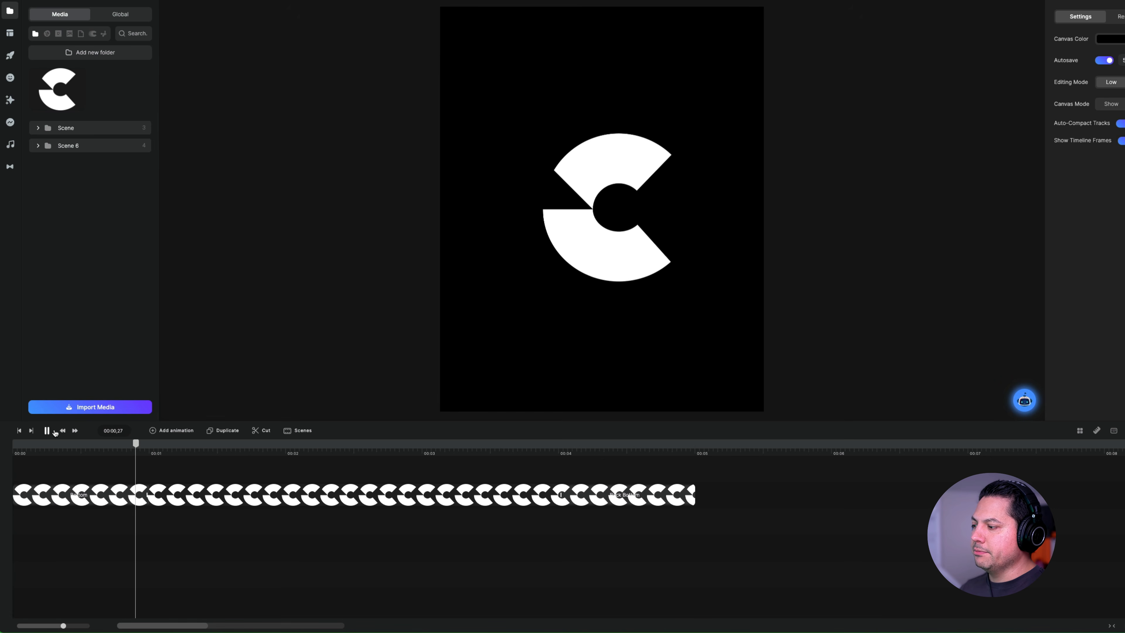
pyautogui.click(53, 431)
pyautogui.click(76, 433)
pyautogui.click(63, 432)
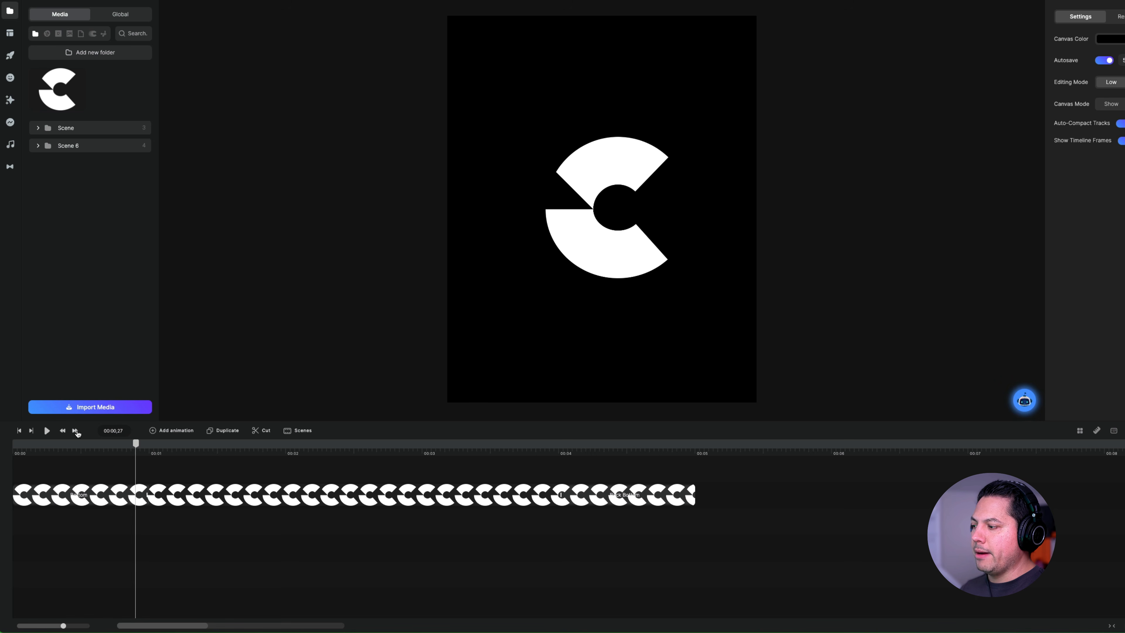
pyautogui.click(75, 433)
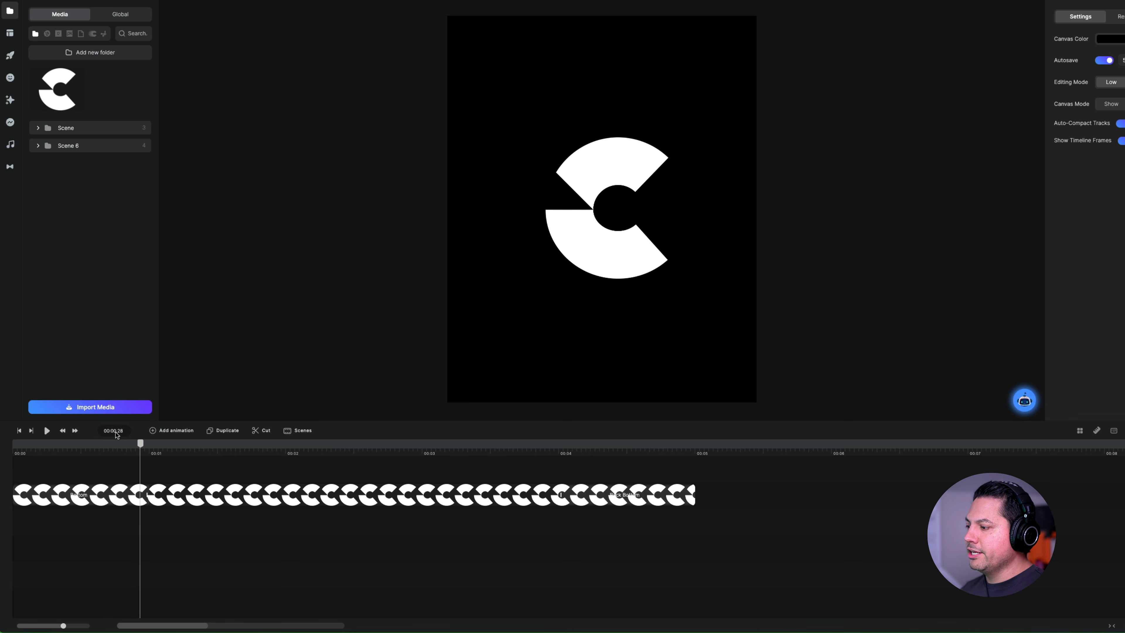
# Scrub through the timeline and leave the playhead at 00:03,03
pyautogui.click(277, 446)
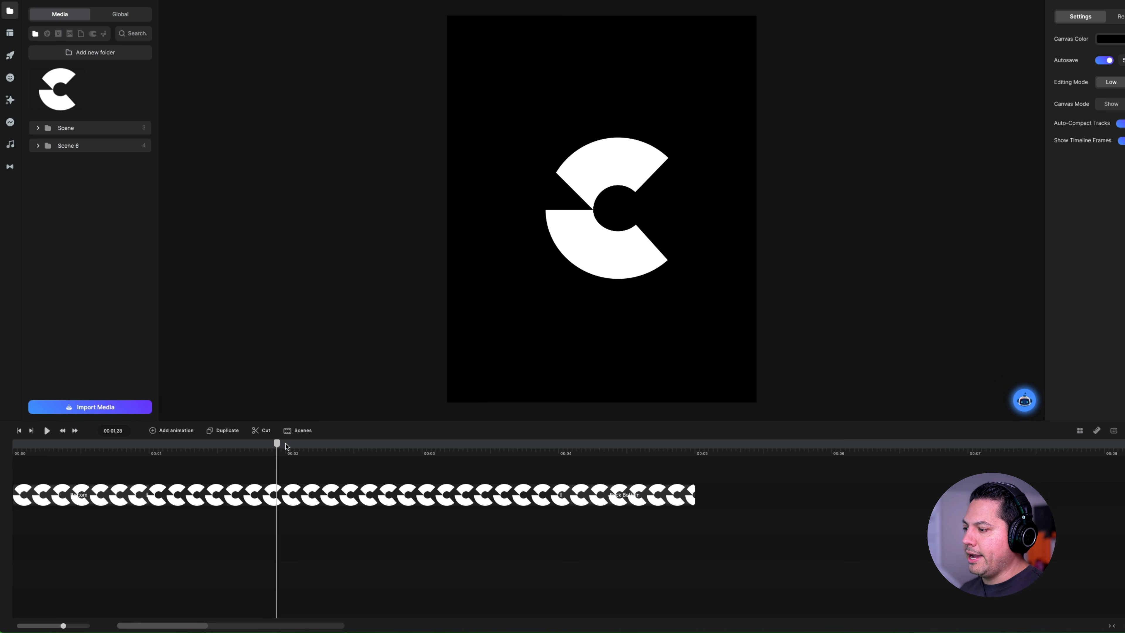
pyautogui.moveTo(280, 446); pyautogui.dragTo(358, 448)
pyautogui.moveTo(464, 446); pyautogui.dragTo(436, 447)
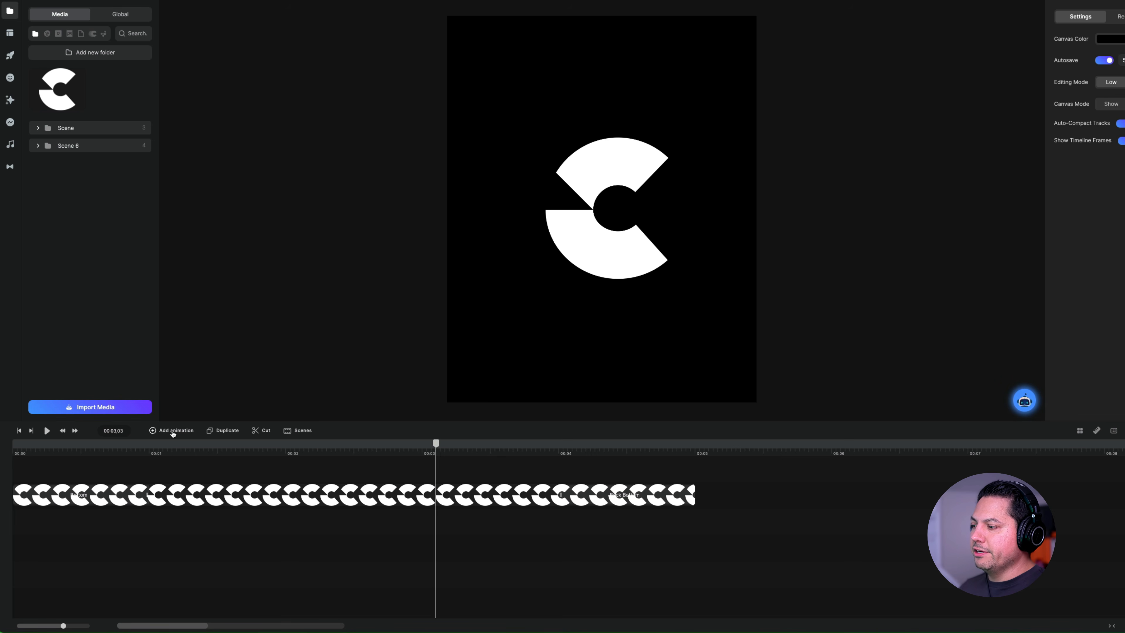
# Add an animation to the logo clip at the playhead, look at the animatable properties and set its easing to Smooth
pyautogui.click(387, 493)
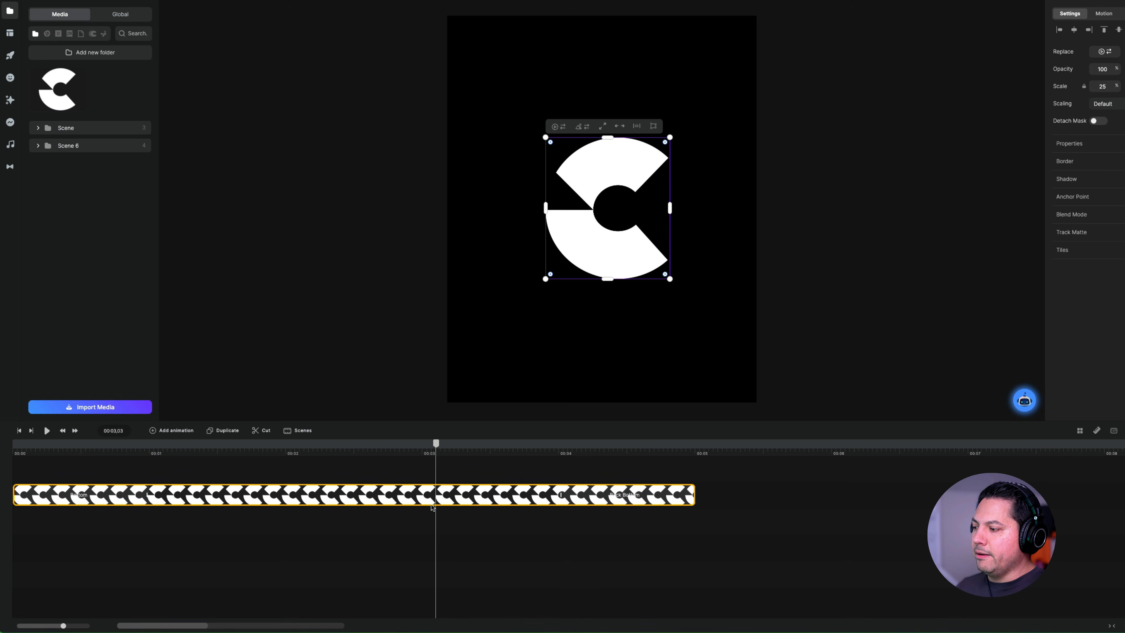
pyautogui.click(171, 430)
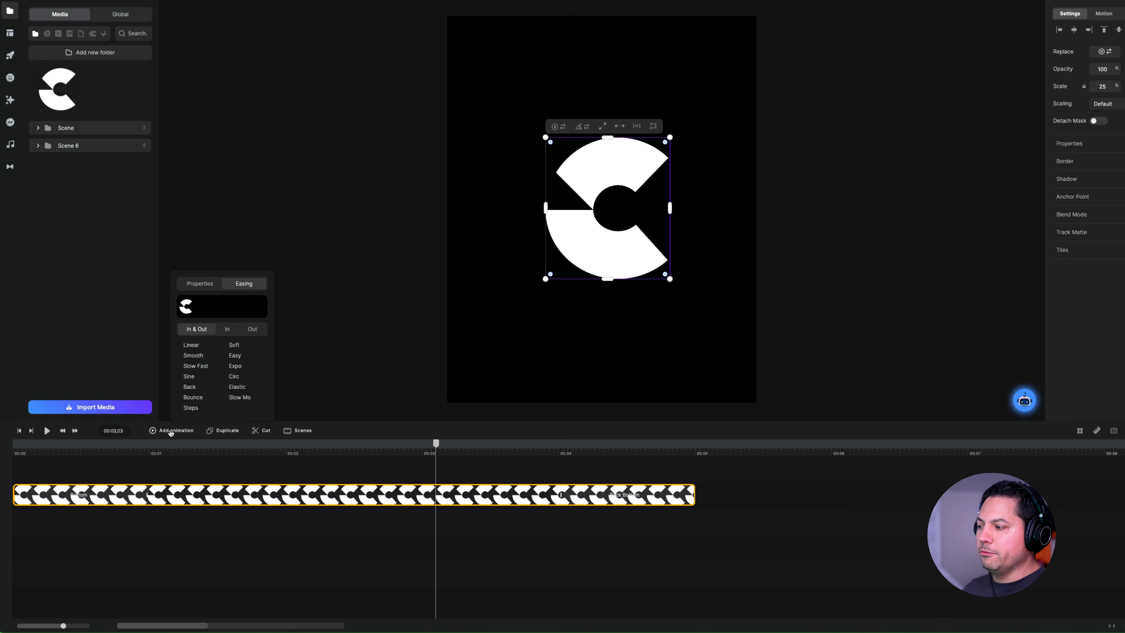
pyautogui.click(202, 284)
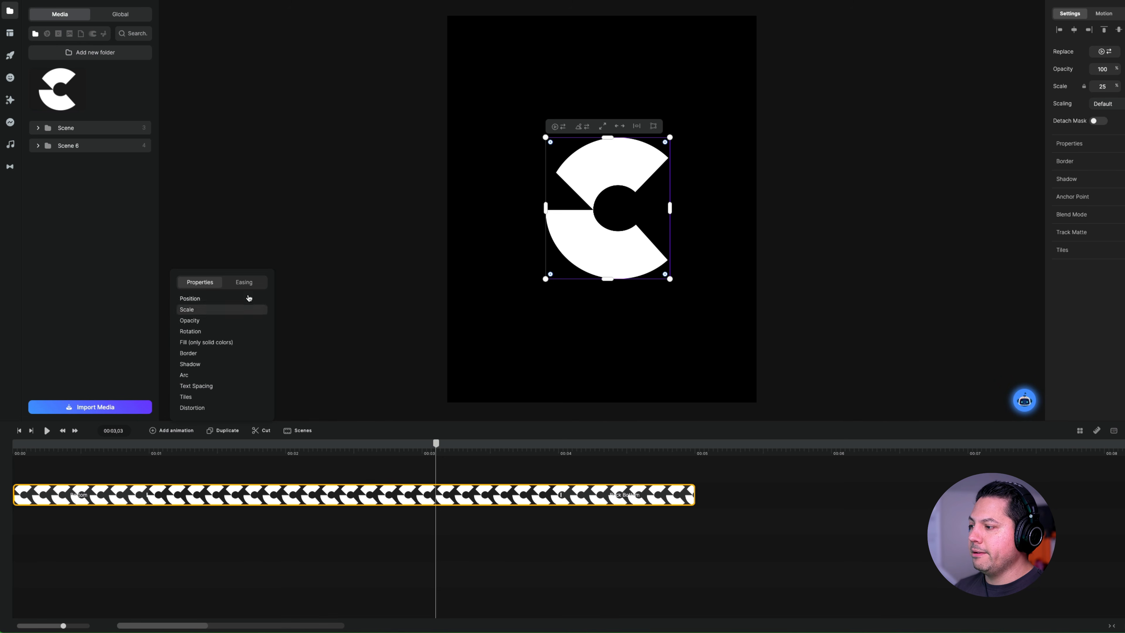
pyautogui.click(242, 286)
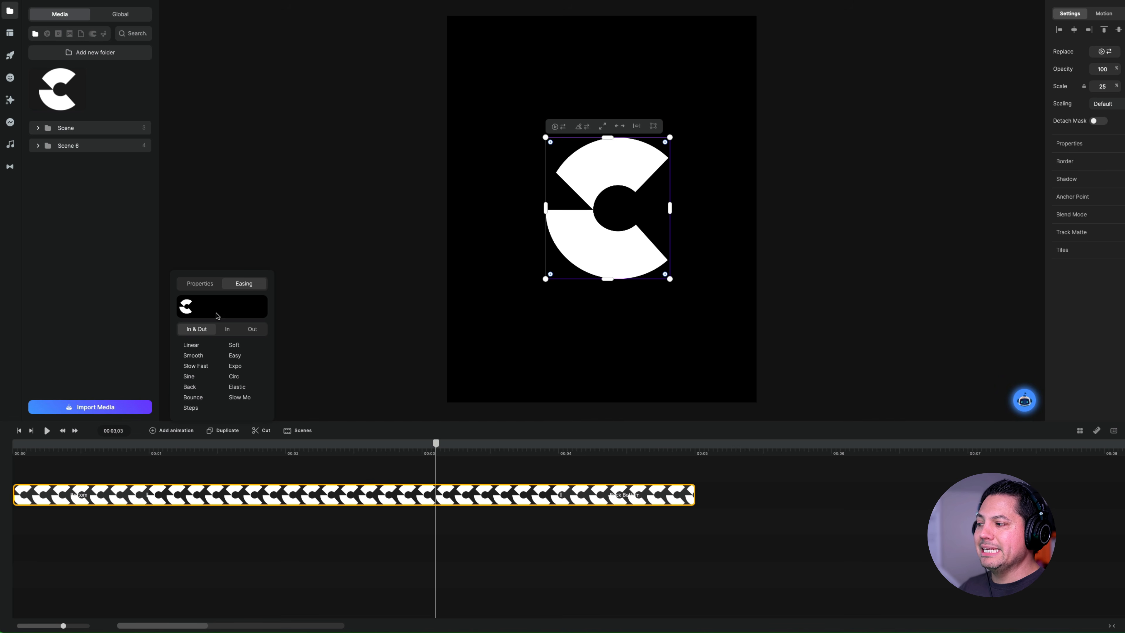
pyautogui.click(191, 346)
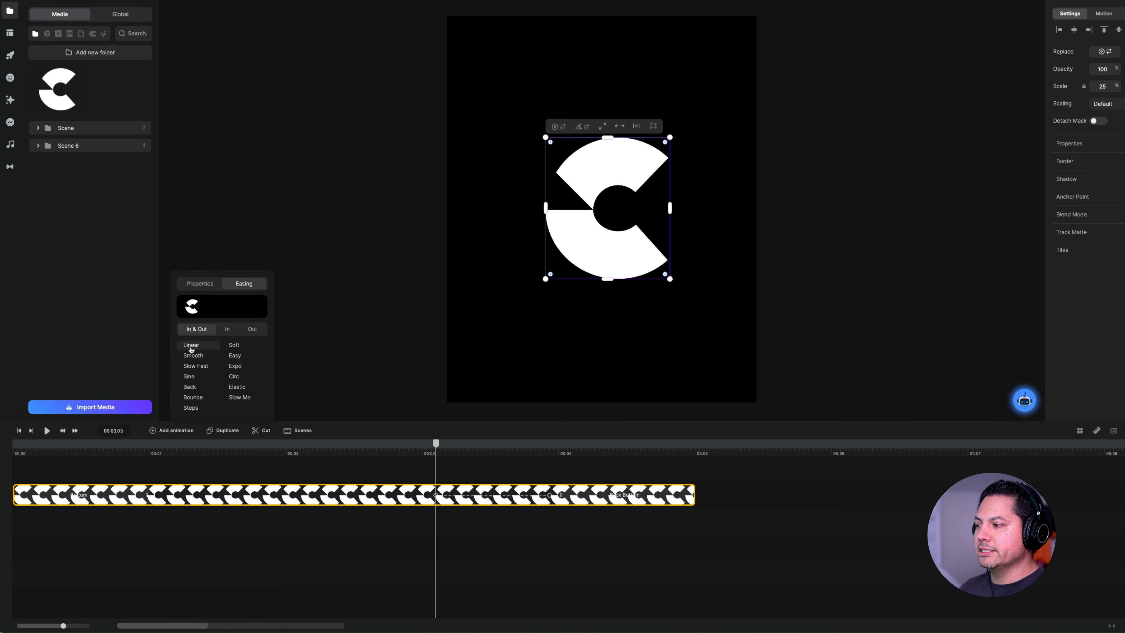
pyautogui.click(194, 356)
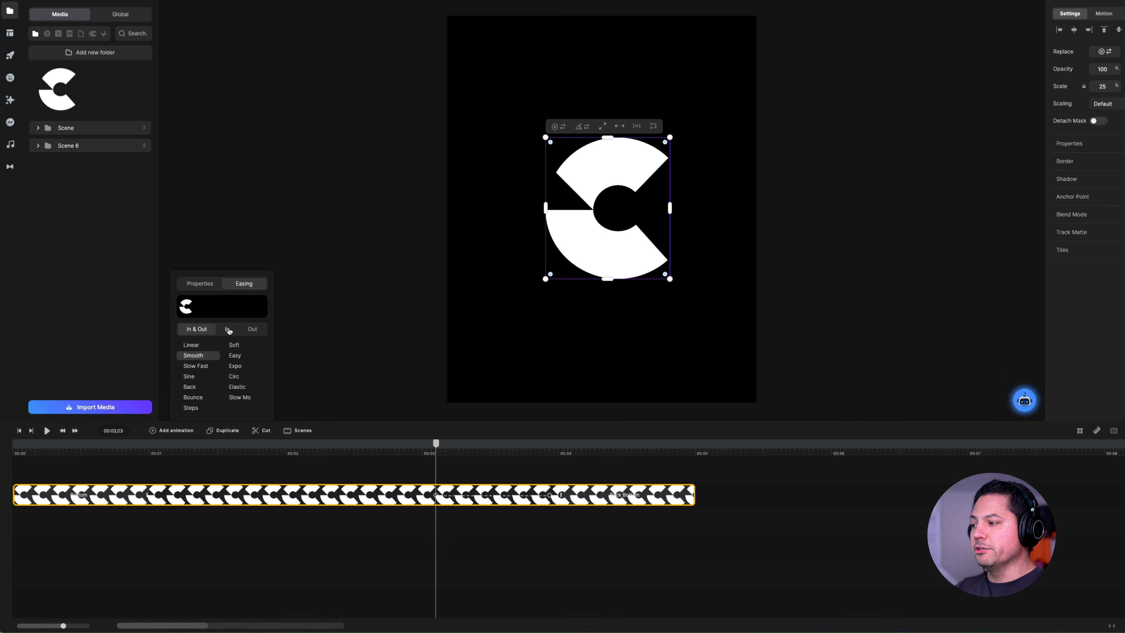
# Try the In and Out easing variants, choose Sine with In & Out for the logo animation and close the animation options
pyautogui.click(229, 330)
pyautogui.click(251, 329)
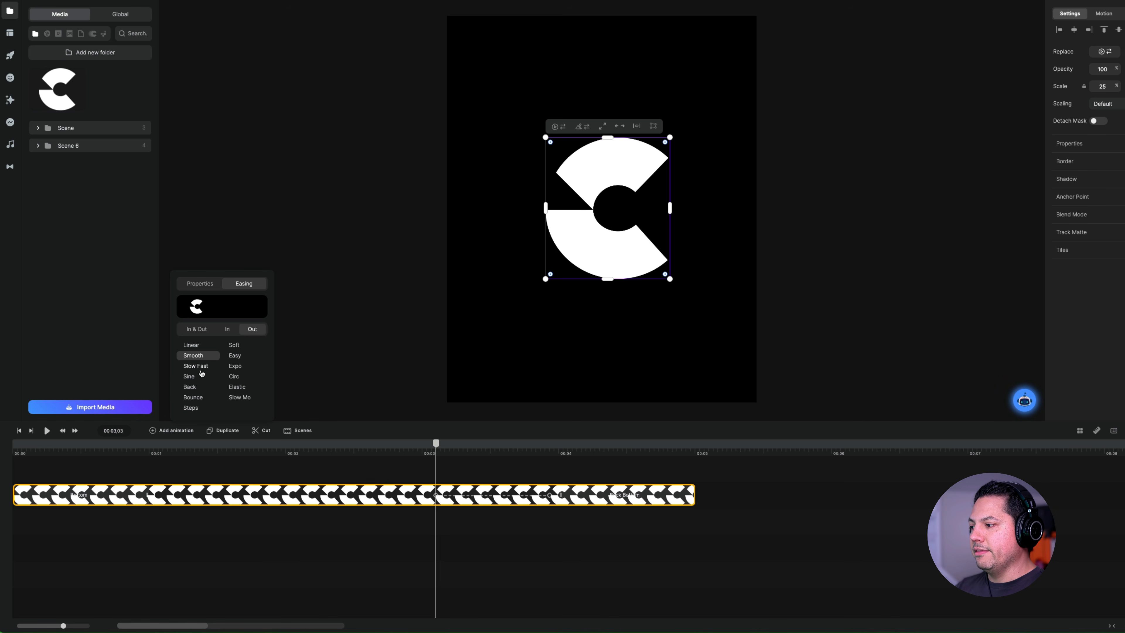
pyautogui.click(203, 375)
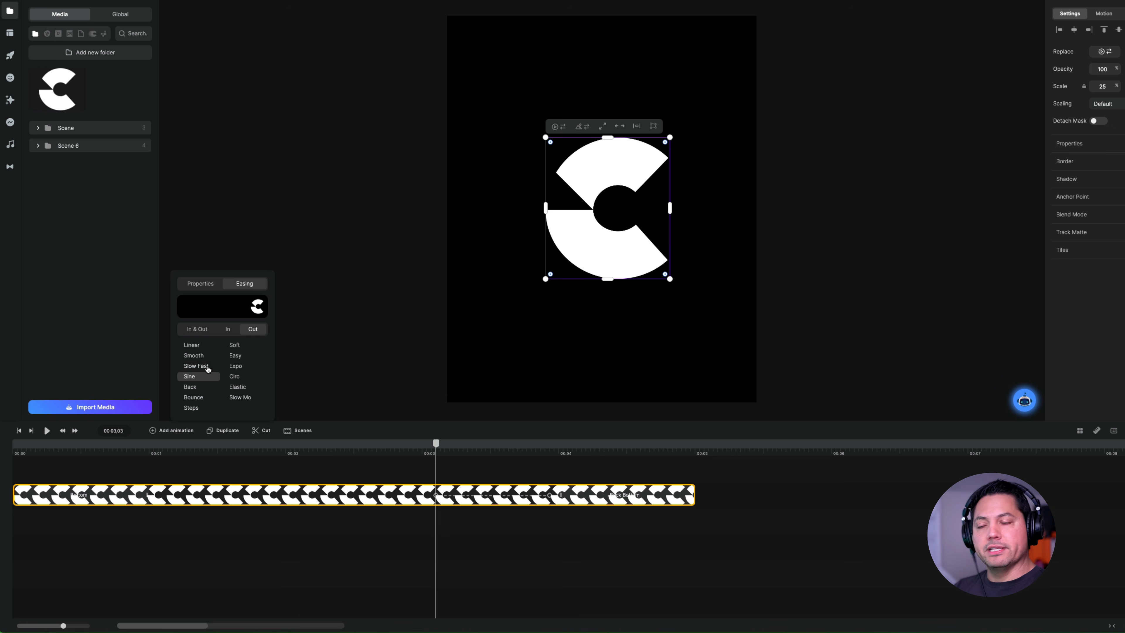
pyautogui.click(195, 329)
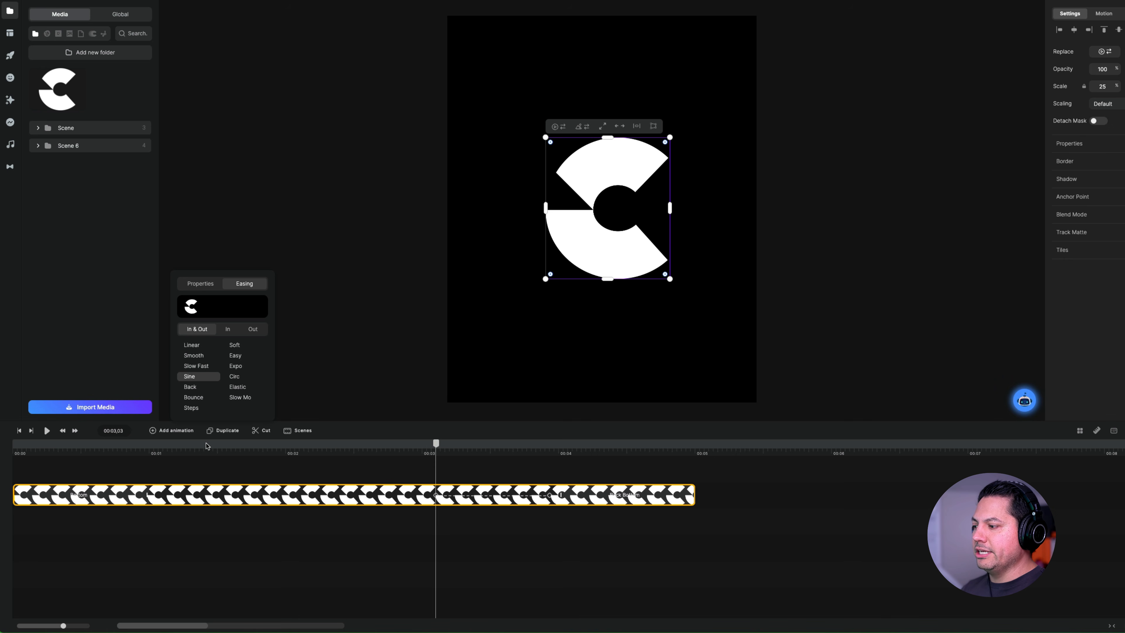
pyautogui.click(244, 438)
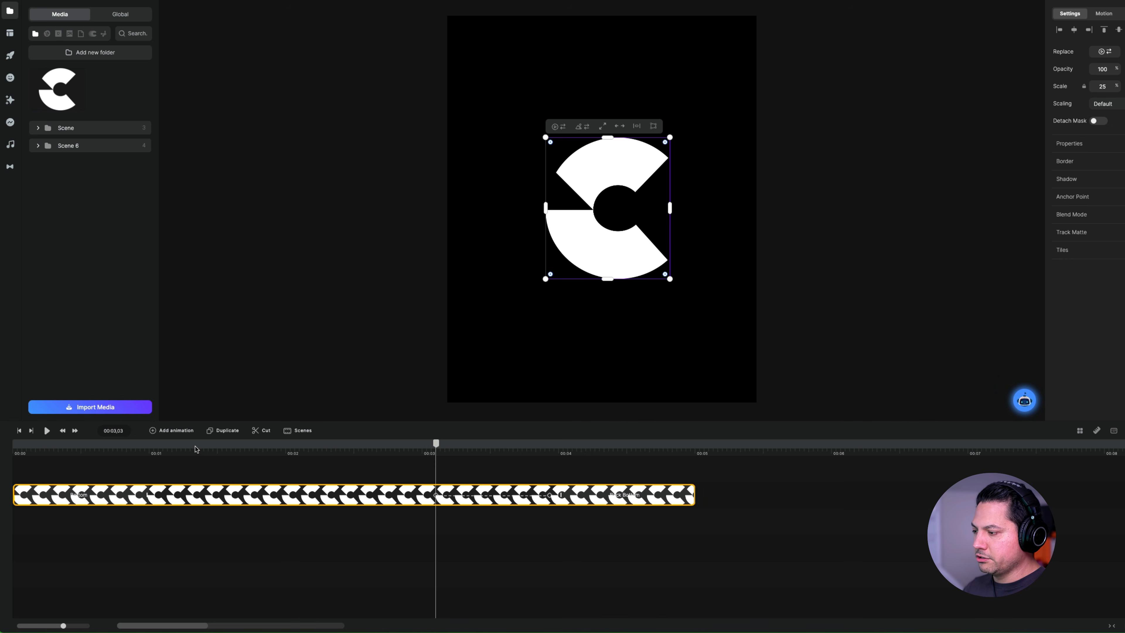
# Duplicate the logo clip on the timeline and delete the duplicate
pyautogui.click(223, 431)
pyautogui.click(234, 528)
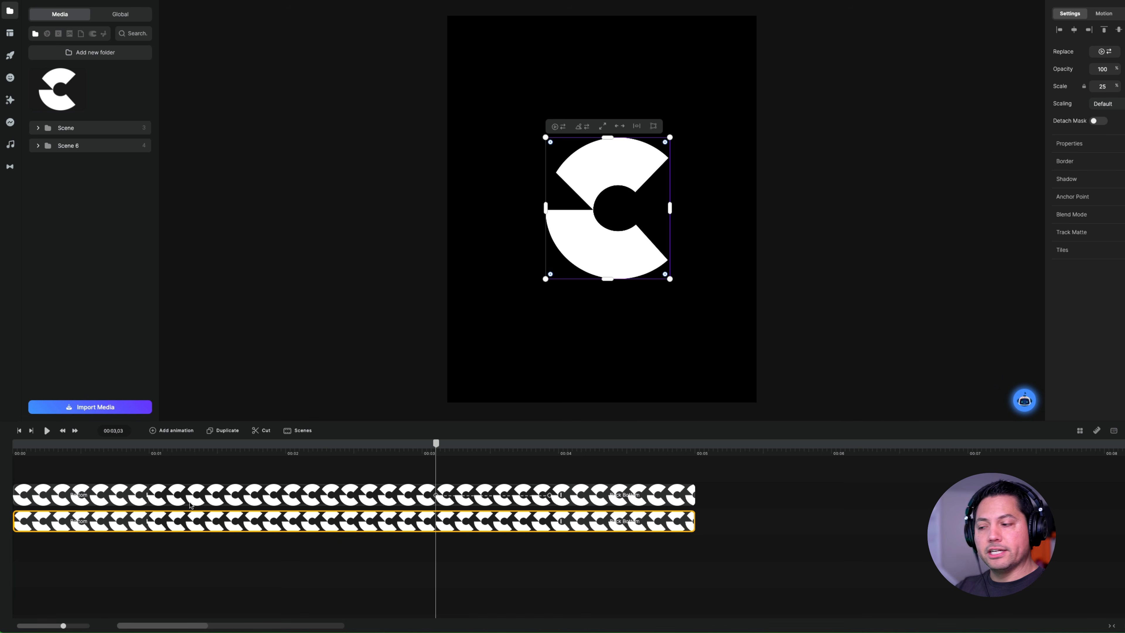
pyautogui.press('Delete')
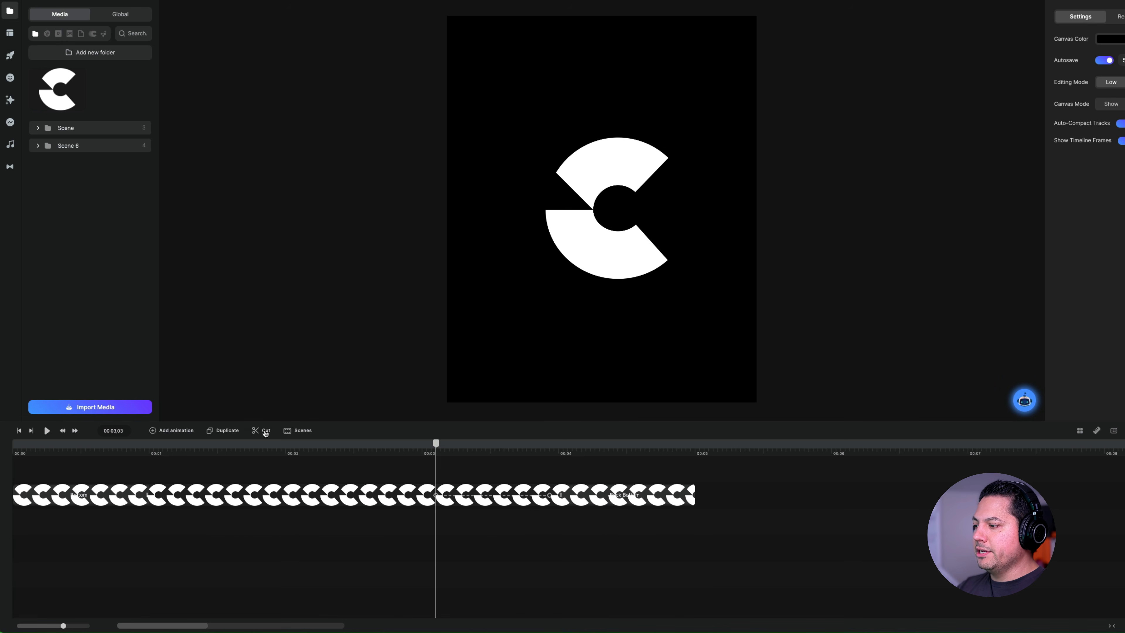
# Cut the logo clip at 00:02,08 and delete the part after the cut
pyautogui.click(293, 493)
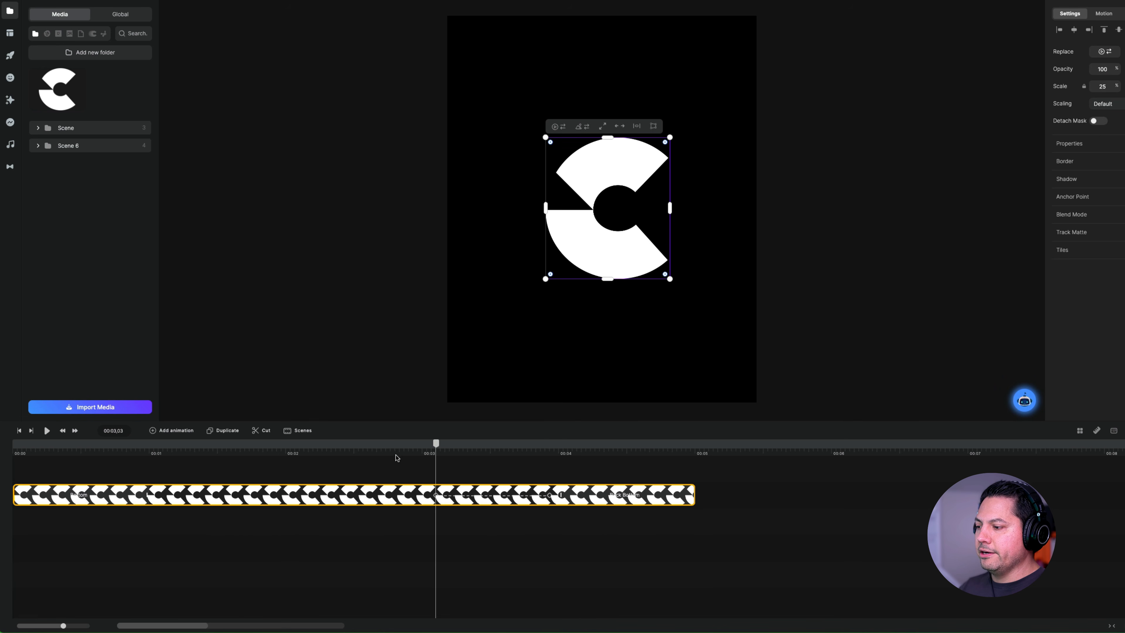
pyautogui.moveTo(436, 443); pyautogui.dragTo(322, 444)
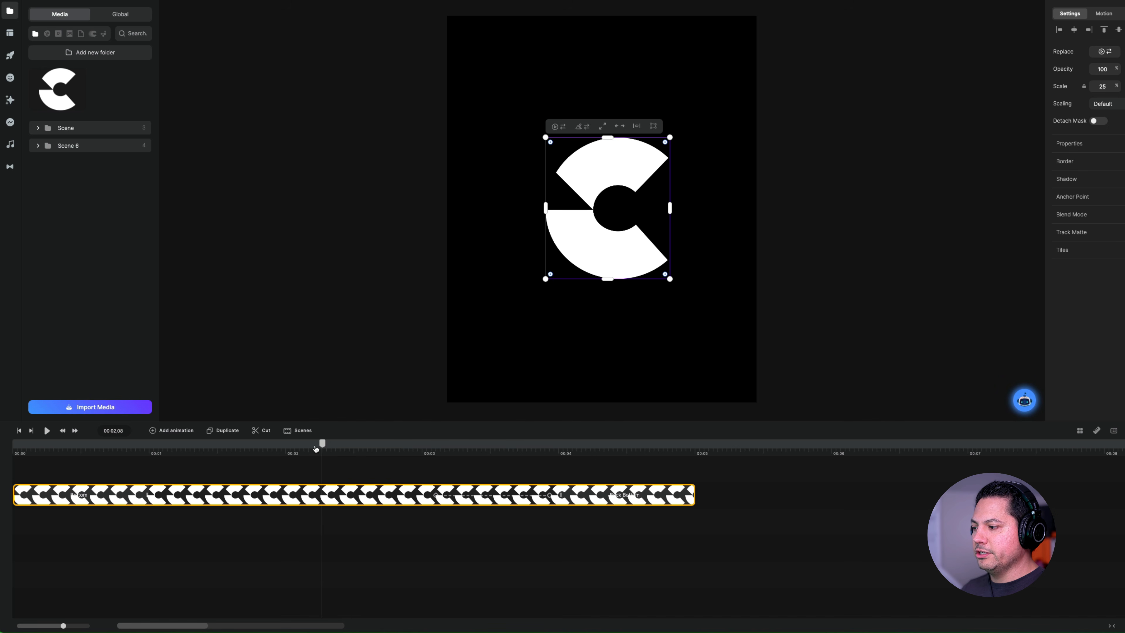
pyautogui.click(262, 431)
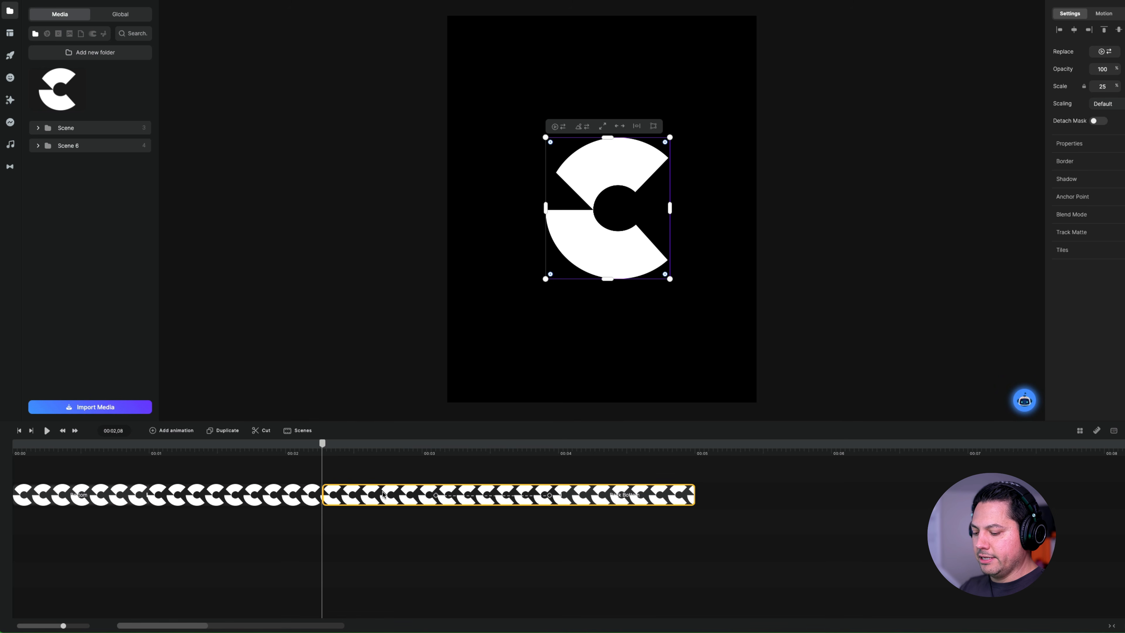
pyautogui.press('Delete')
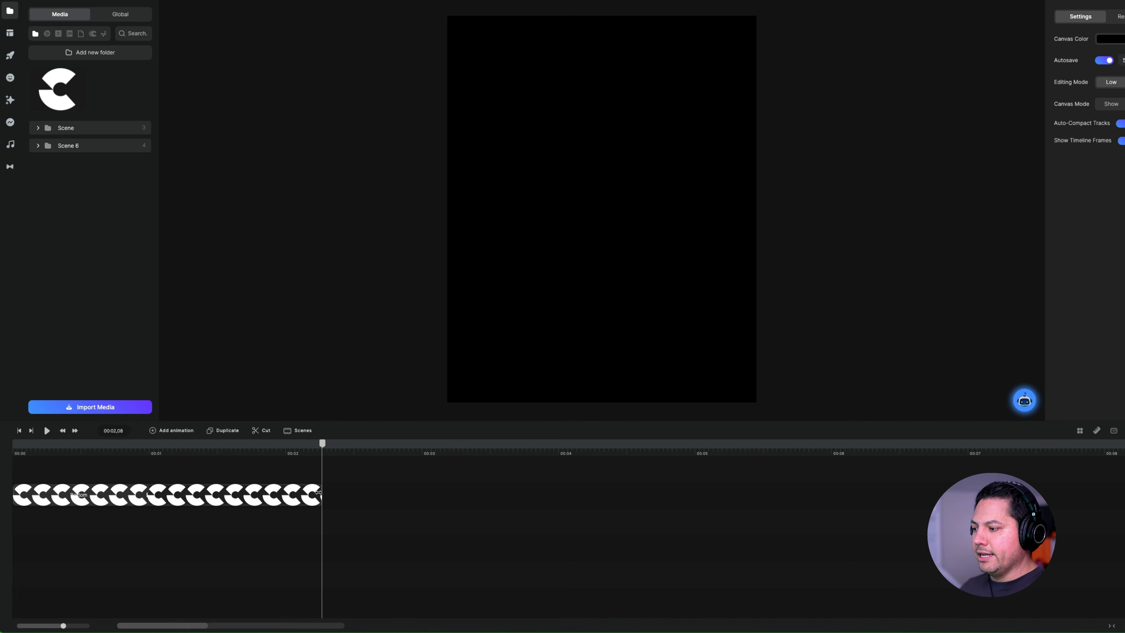
# Extend the remaining logo clip to 00:03,23 and move the playhead to its end
pyautogui.moveTo(318, 492); pyautogui.dragTo(526, 492)
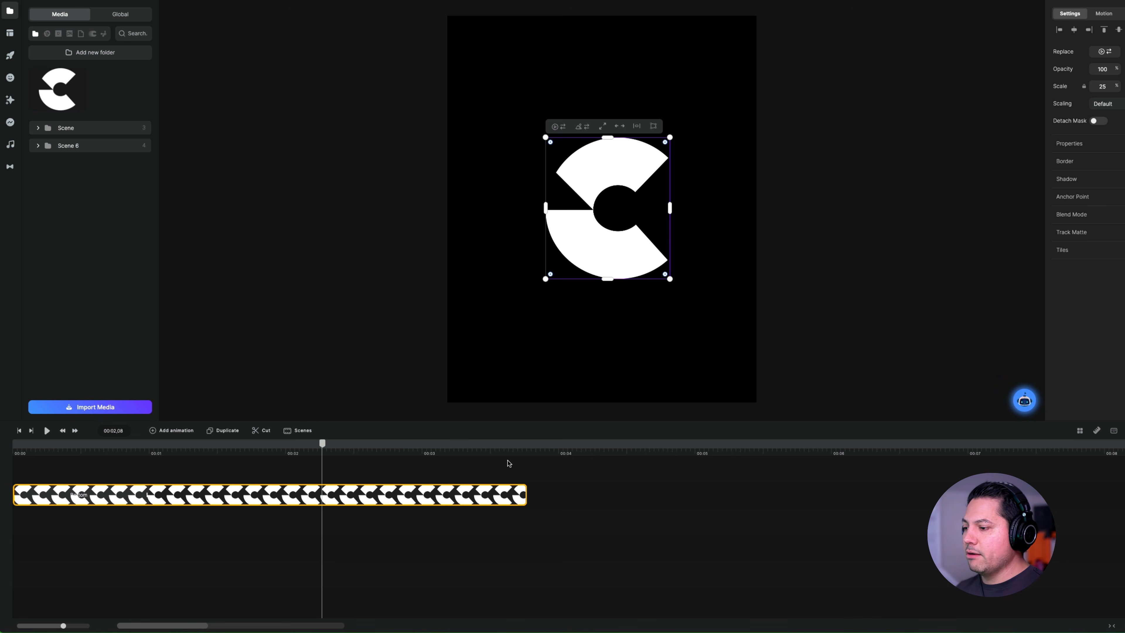
pyautogui.click(526, 453)
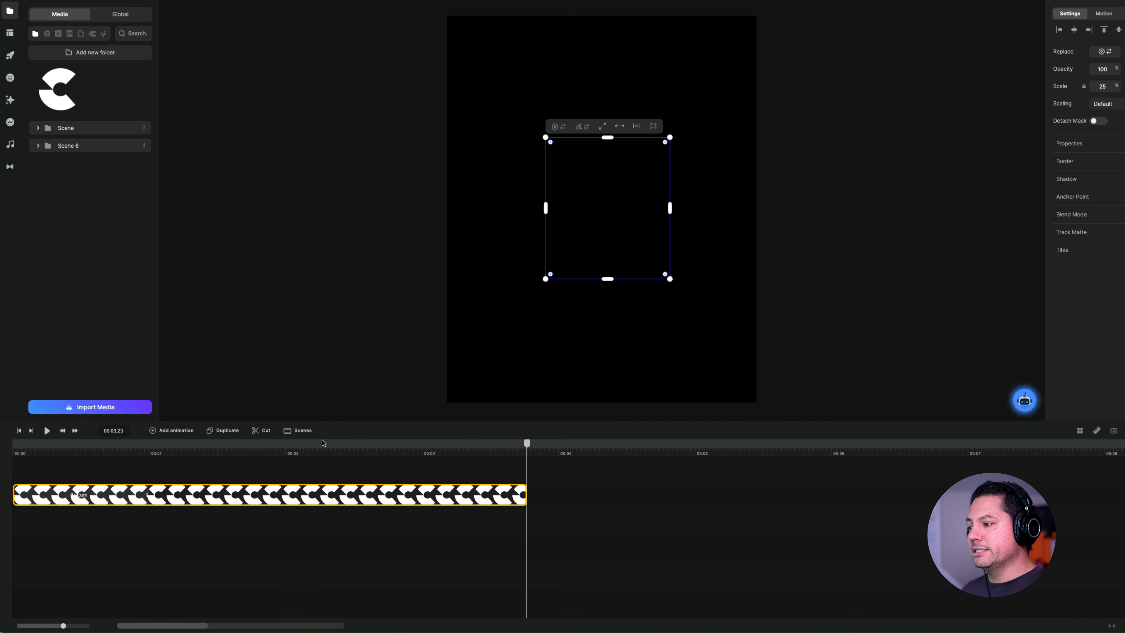
# Place the vertical 2024 portrait scene from the project scenes after the logo clip, preview it at 00:05,06 and delete it
pyautogui.click(298, 431)
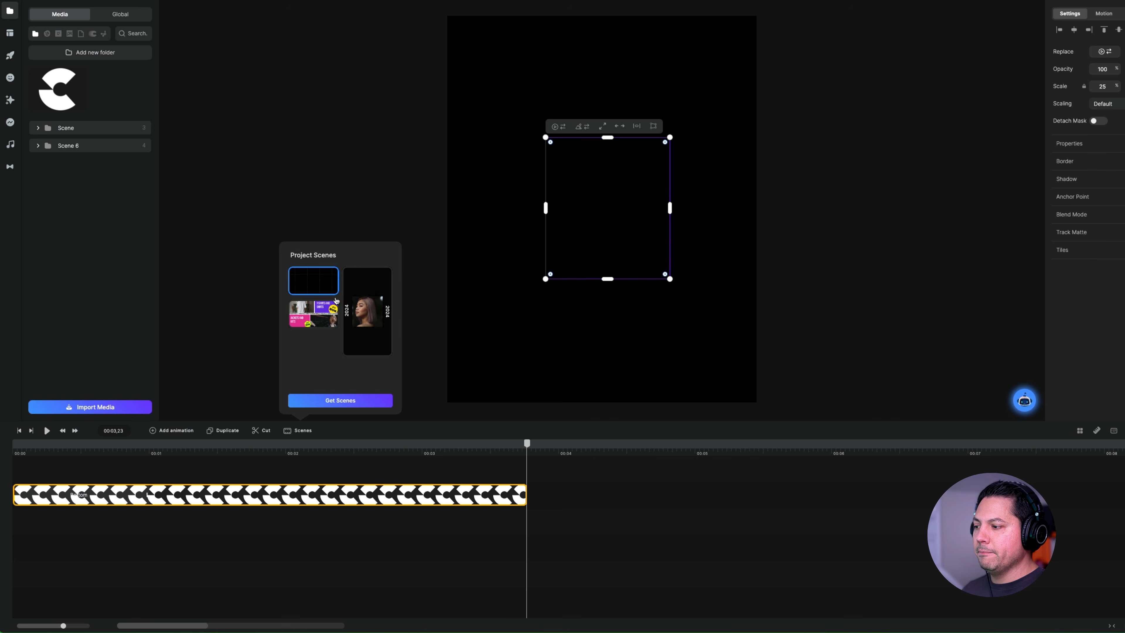
pyautogui.moveTo(366, 310); pyautogui.dragTo(570, 495)
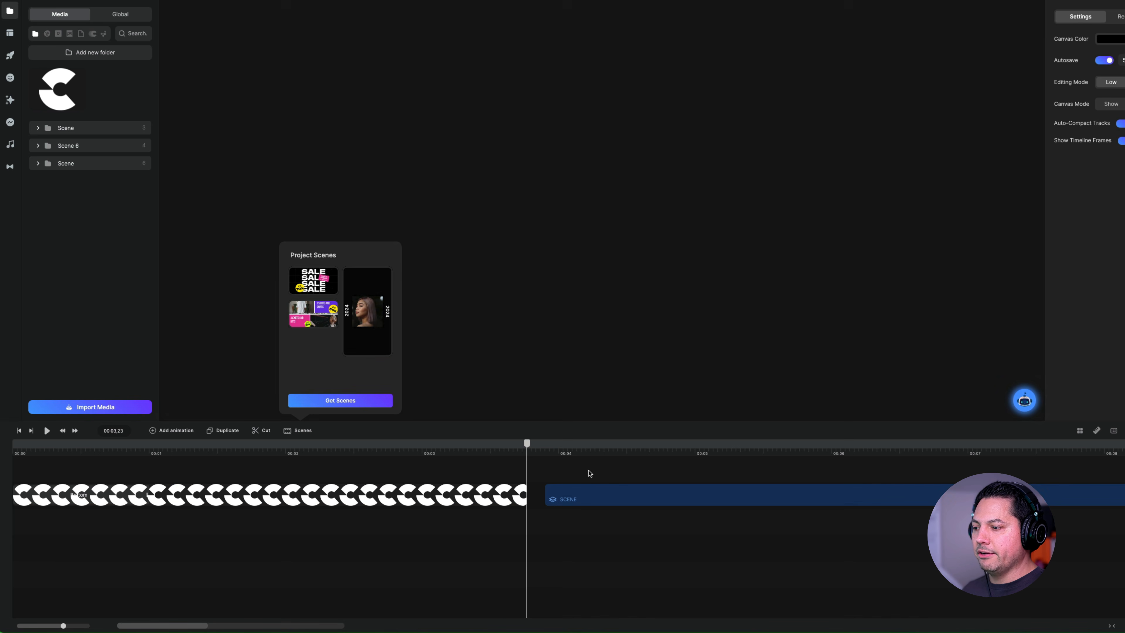
pyautogui.moveTo(586, 452); pyautogui.dragTo(722, 455)
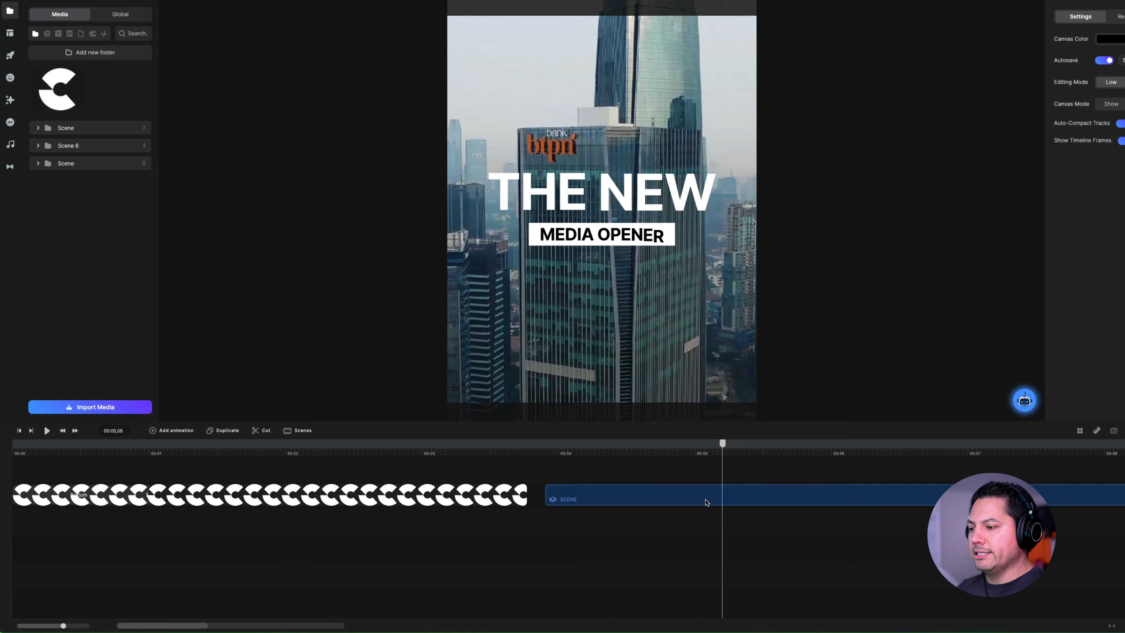
pyautogui.click(705, 498)
pyautogui.press('Delete')
# Open the library of downloadable scenes and look through its landscape, vertical and square formats
pyautogui.click(296, 431)
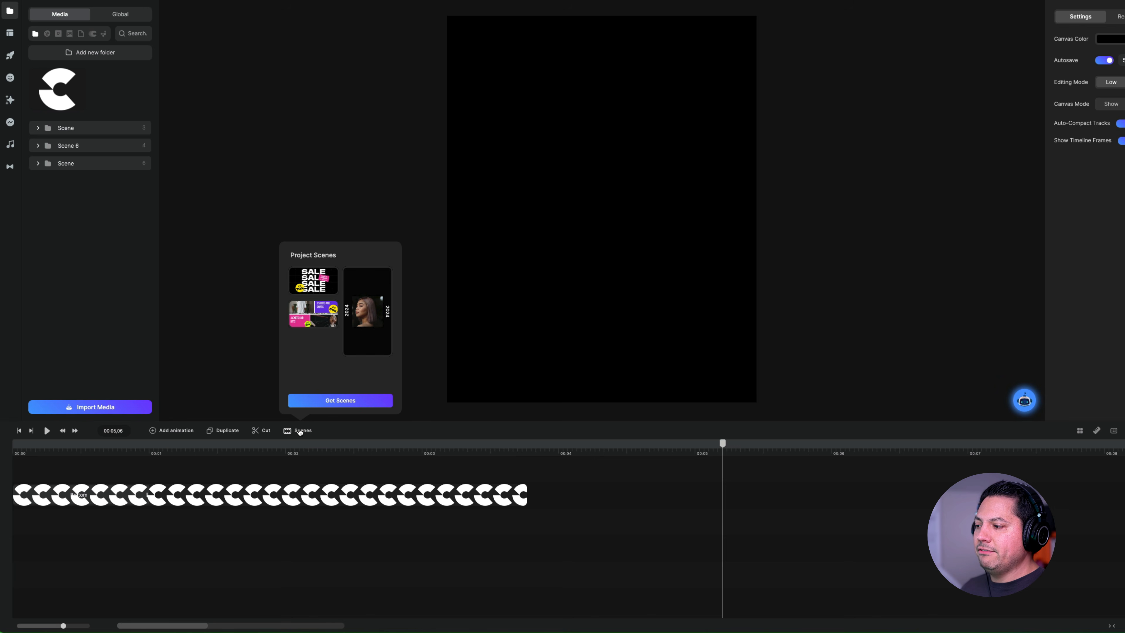
pyautogui.click(340, 398)
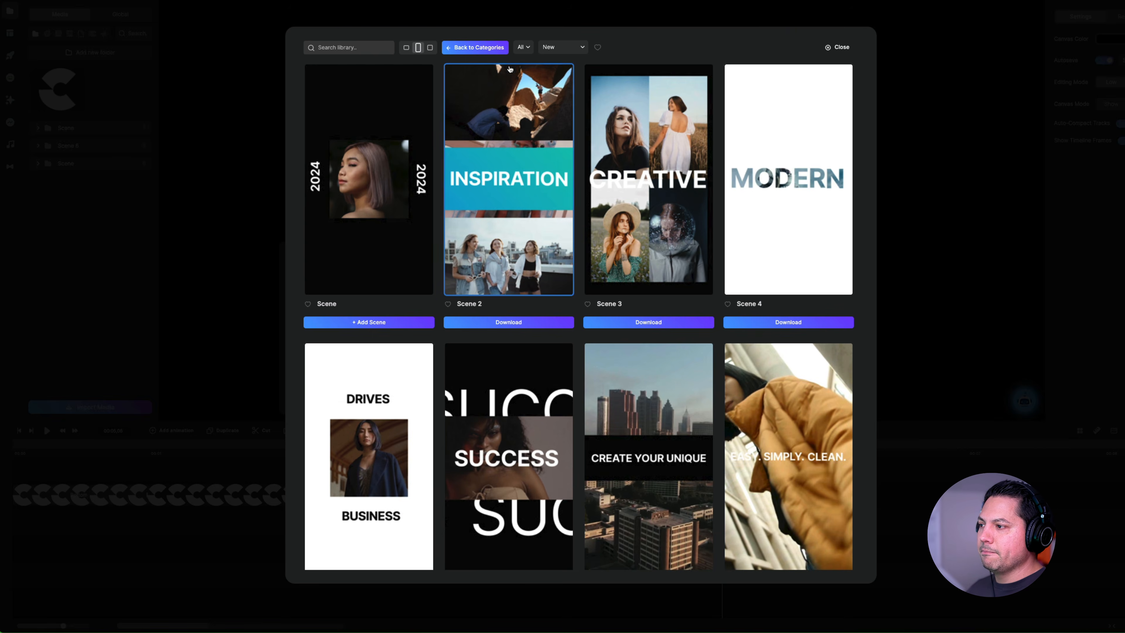
pyautogui.click(407, 47)
pyautogui.click(418, 47)
pyautogui.click(429, 47)
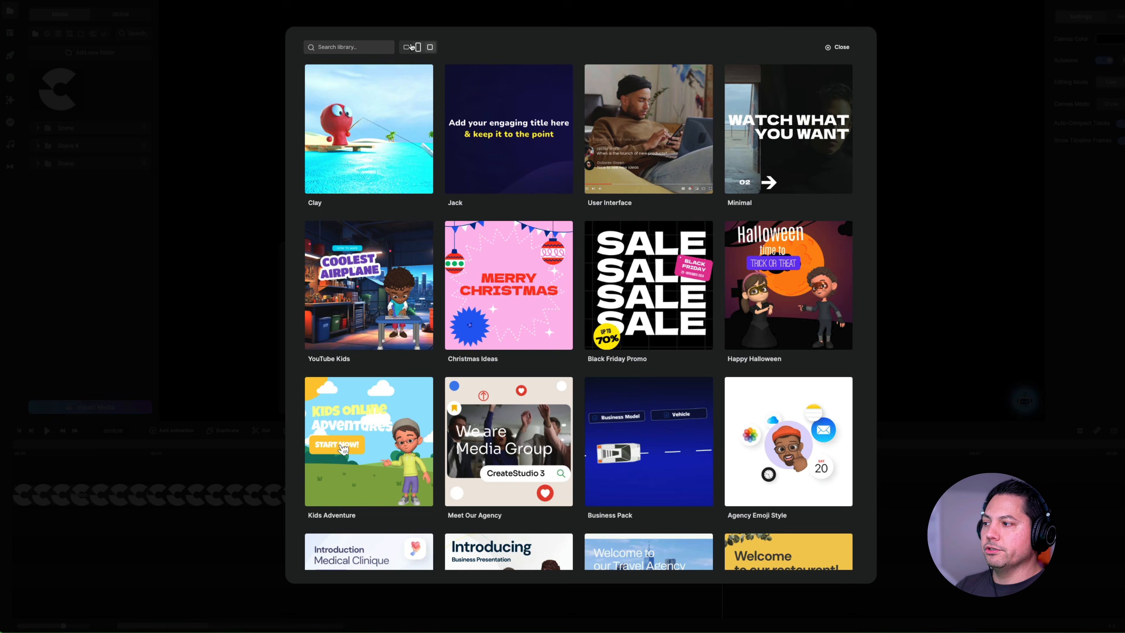
# Browse the scene categories in landscape format and open one with digital marketing scenes
pyautogui.click(407, 47)
pyautogui.scroll(-20, 510, 180)
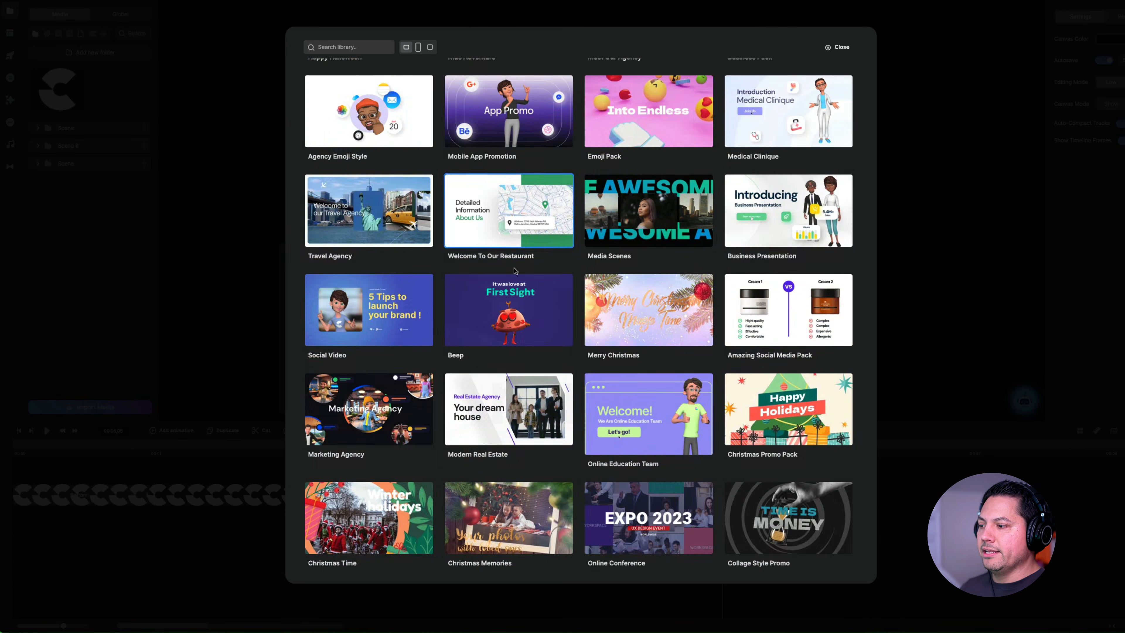
pyautogui.click(502, 165)
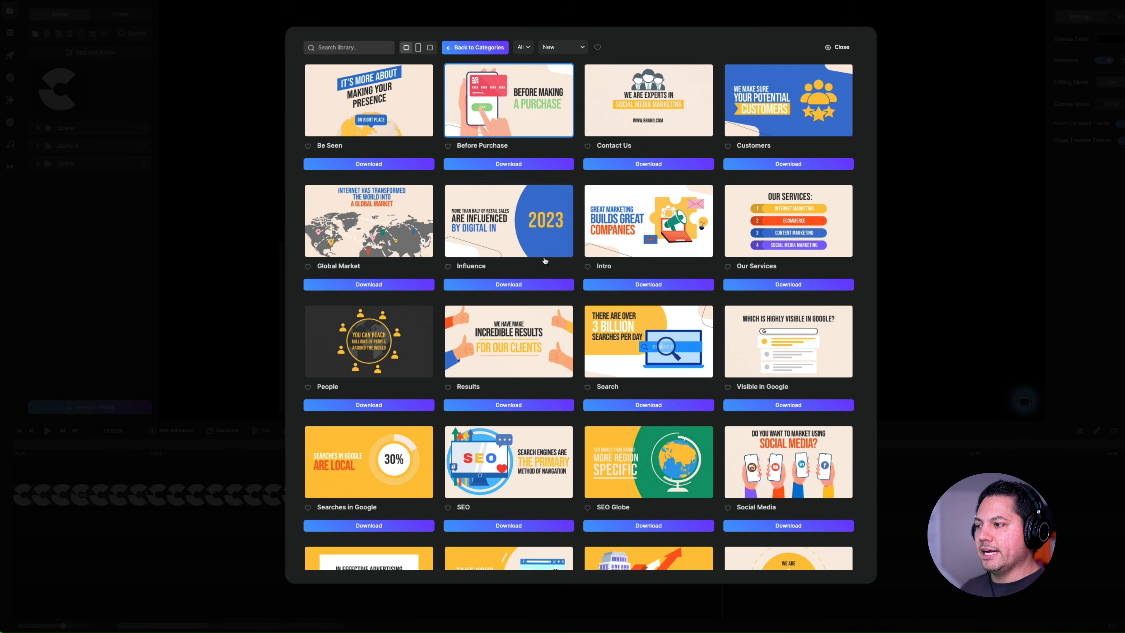
# Download the Intro marketing scene, add it to the project scenes, close the library and place the scene after the logo clip
pyautogui.click(650, 286)
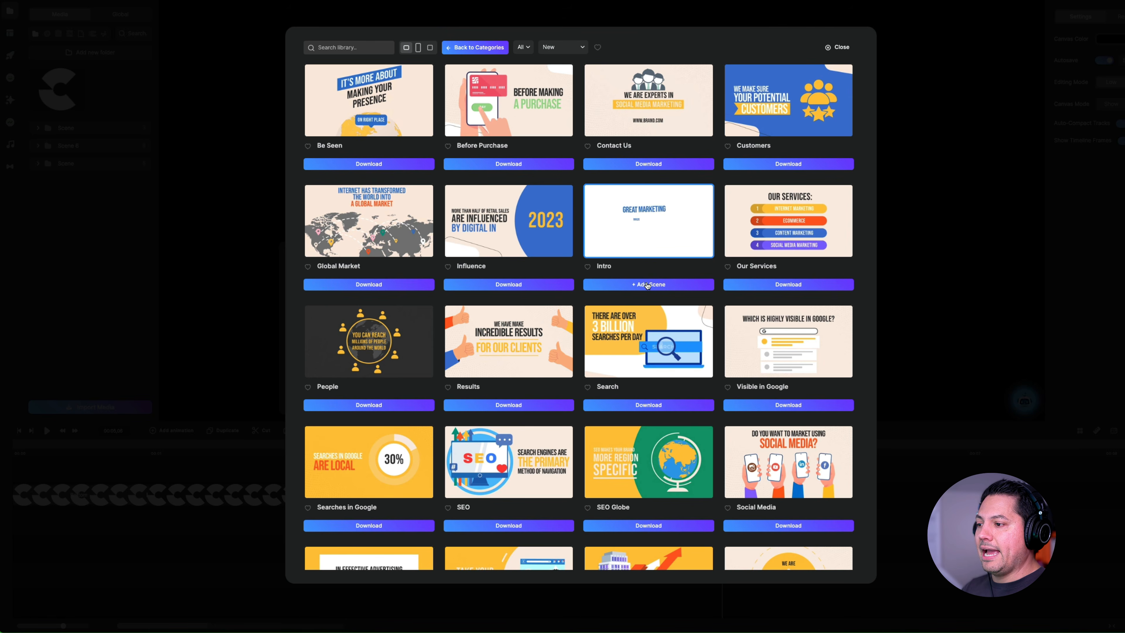
pyautogui.click(649, 287)
pyautogui.click(839, 46)
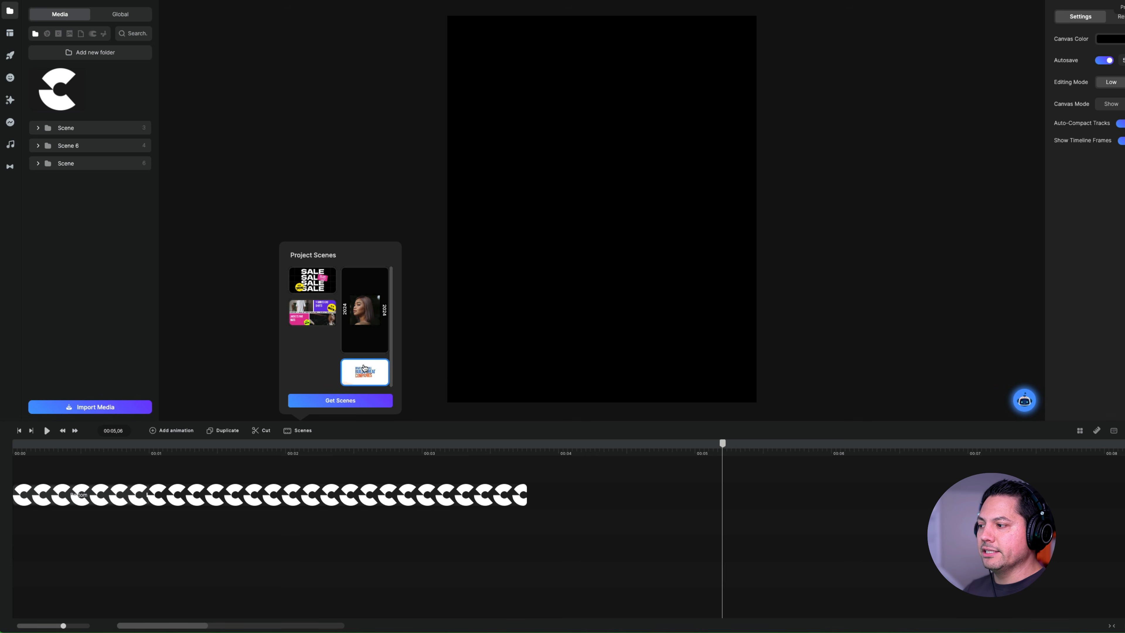
pyautogui.moveTo(364, 368); pyautogui.dragTo(696, 471)
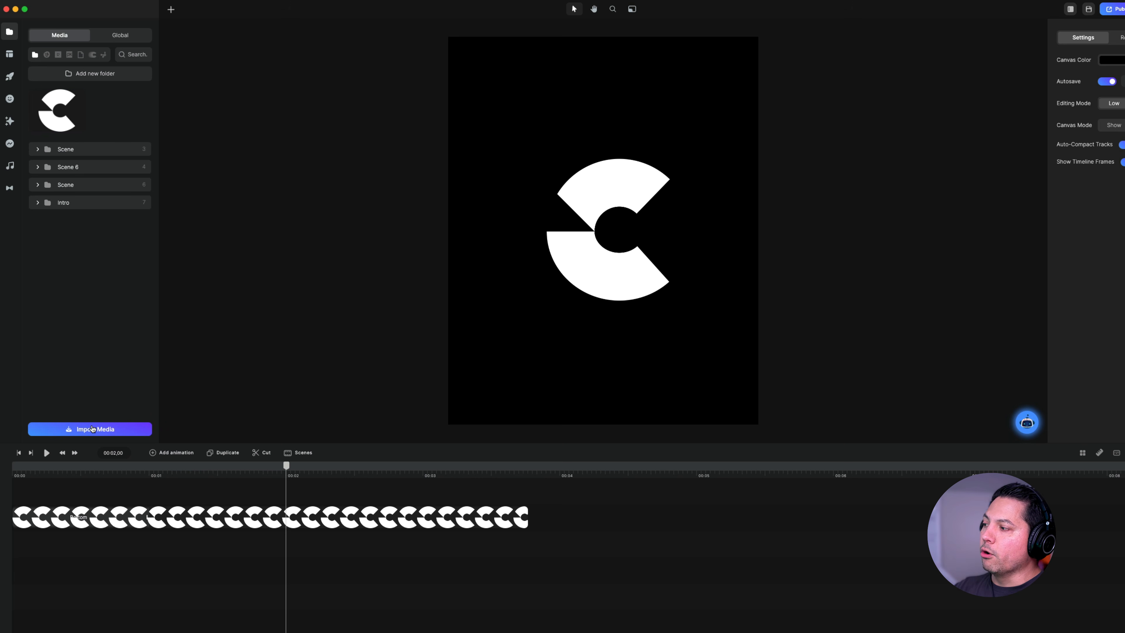
# Copy the white logo from the project media to the global media library and locate the copy there
pyautogui.moveTo(60, 113)
pyautogui.mouseDown()
pyautogui.moveTo(65, 146)
pyautogui.moveTo(589, 260)
pyautogui.moveTo(529, 173)
pyautogui.moveTo(52, 125)
pyautogui.moveTo(61, 125)
pyautogui.mouseUp()
pyautogui.click(128, 39)
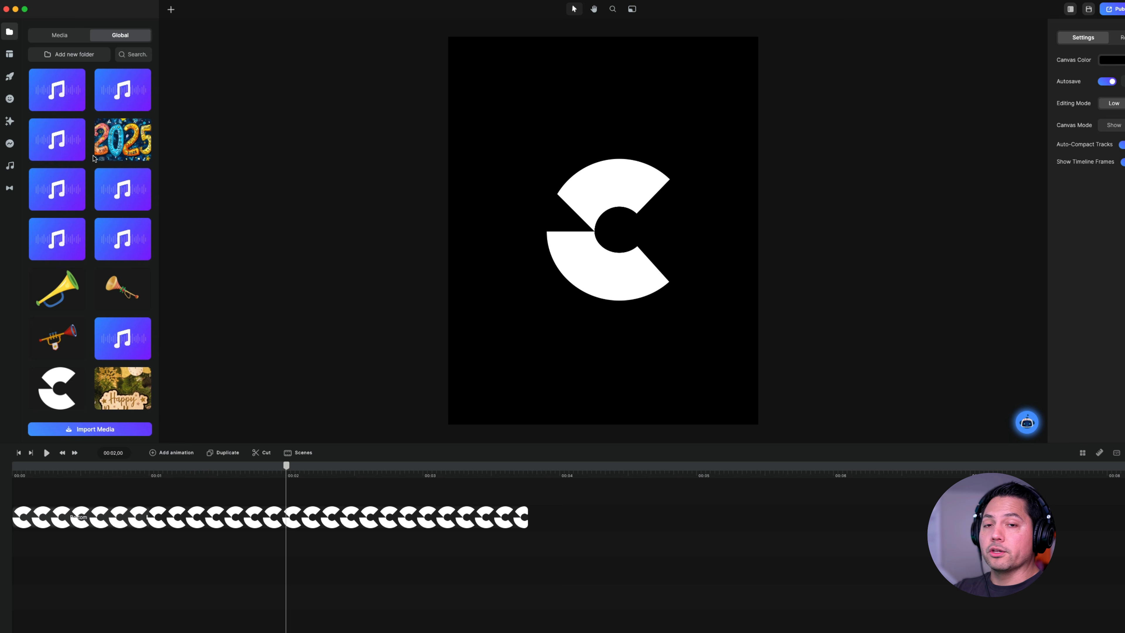
pyautogui.click(67, 35)
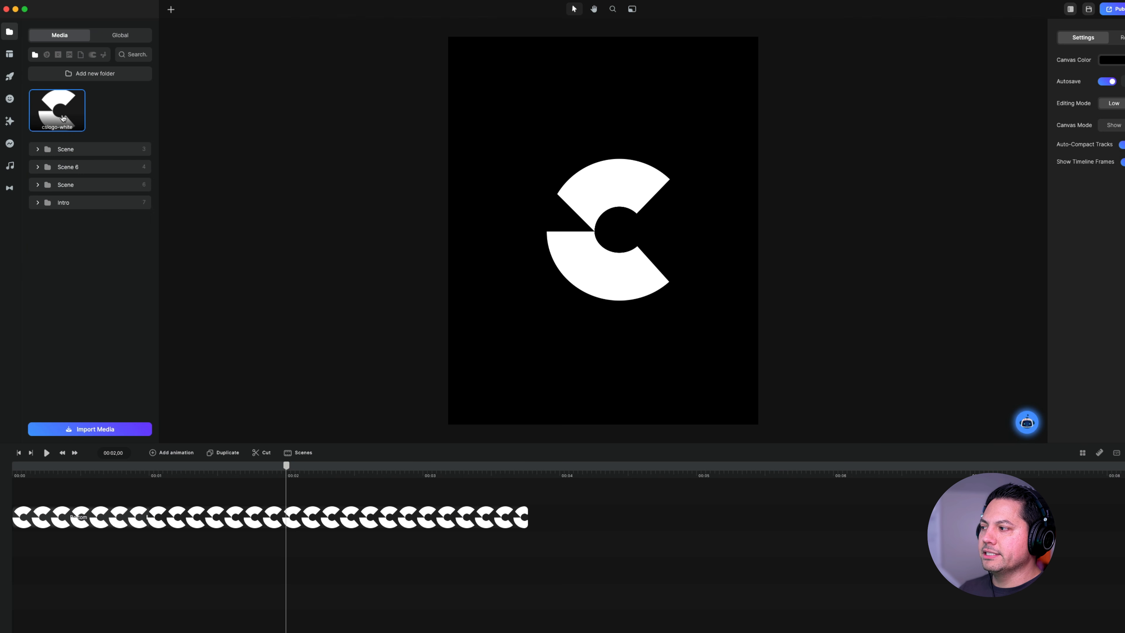
pyautogui.rightClick(57, 114)
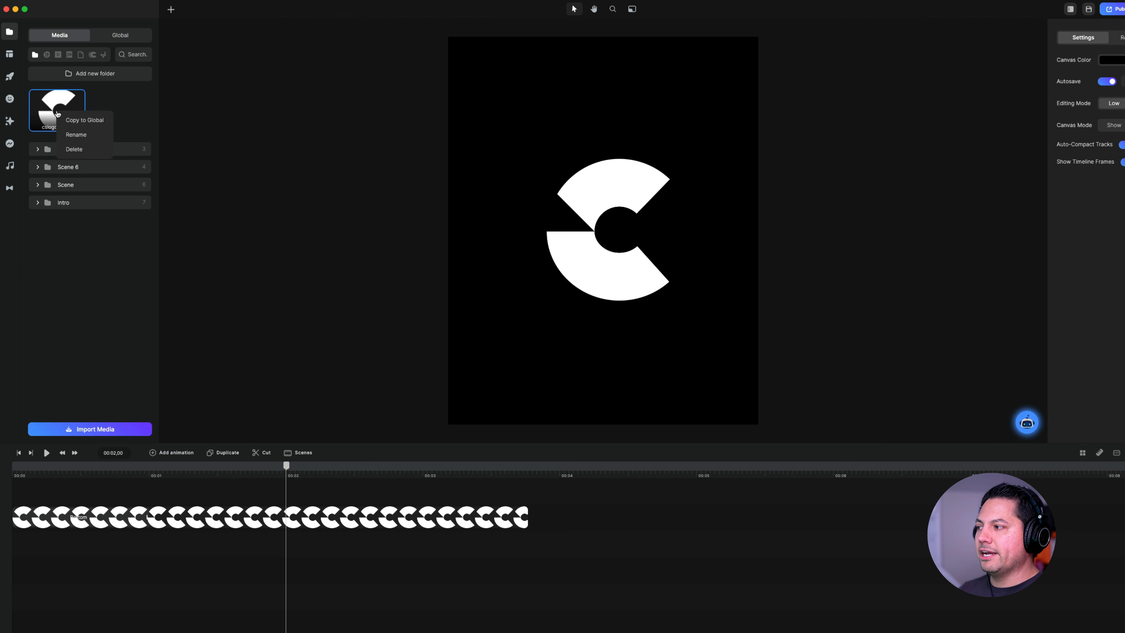
pyautogui.click(85, 124)
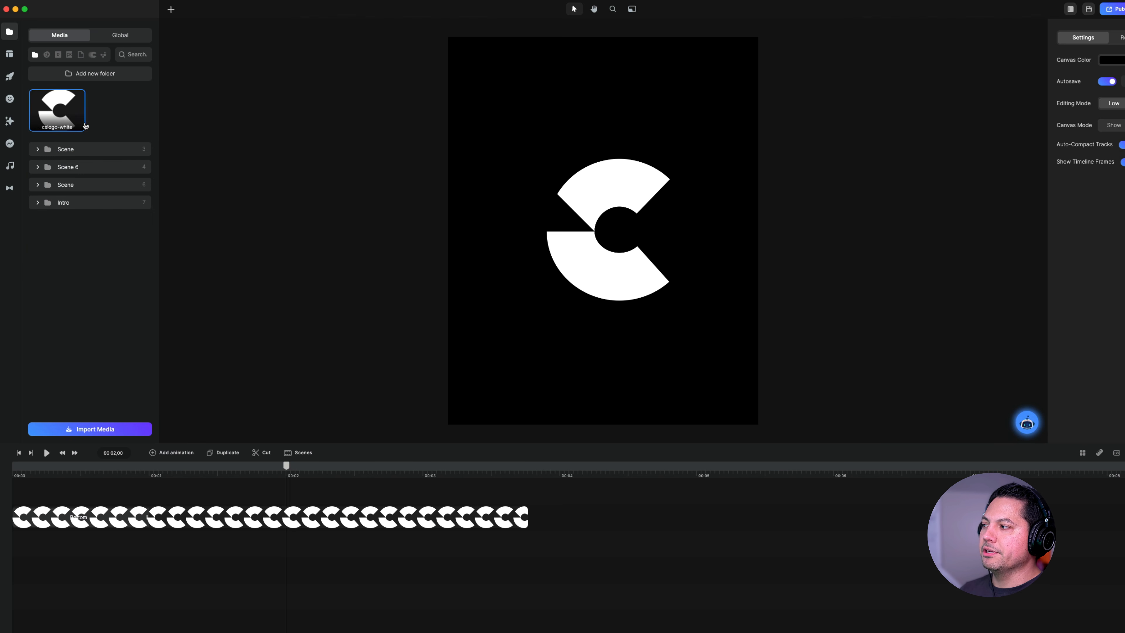
pyautogui.click(115, 38)
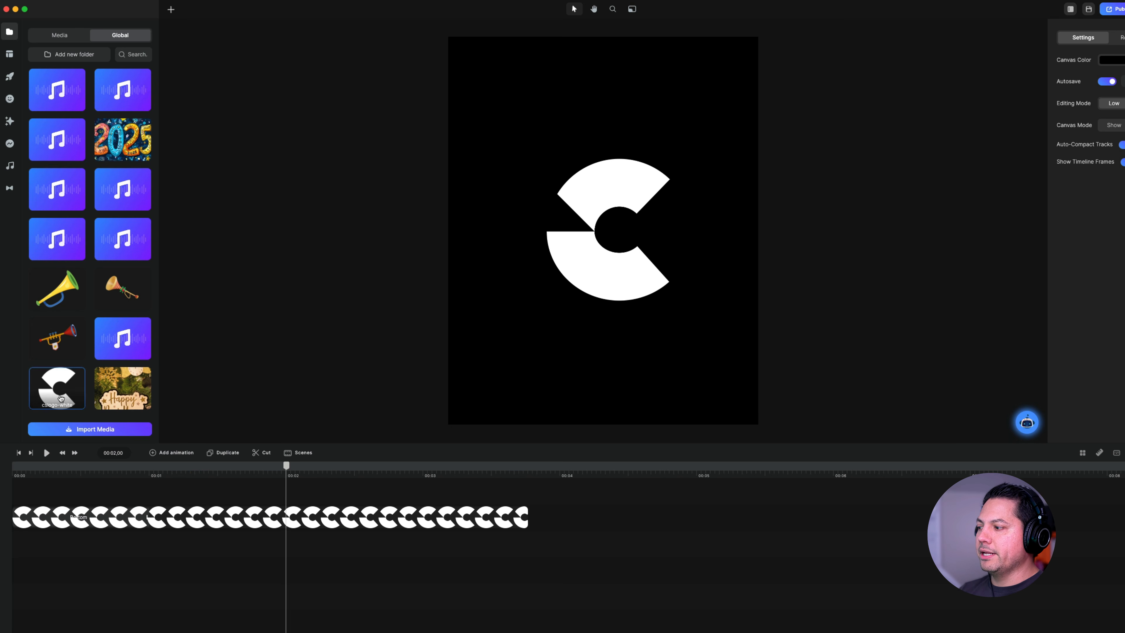
pyautogui.moveTo(57, 385)
pyautogui.mouseDown()
pyautogui.moveTo(643, 300)
pyautogui.moveTo(51, 379)
pyautogui.mouseUp()
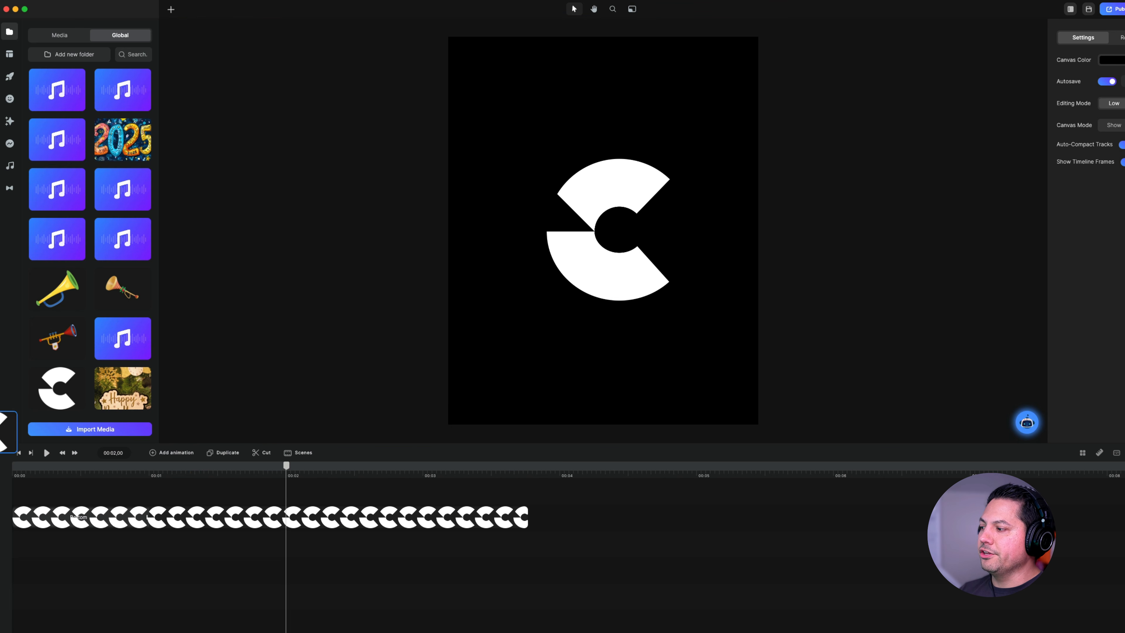
# Return to the project media and look through the stock media sources, including Vecteezy, Pixabay and Coverr
pyautogui.click(63, 37)
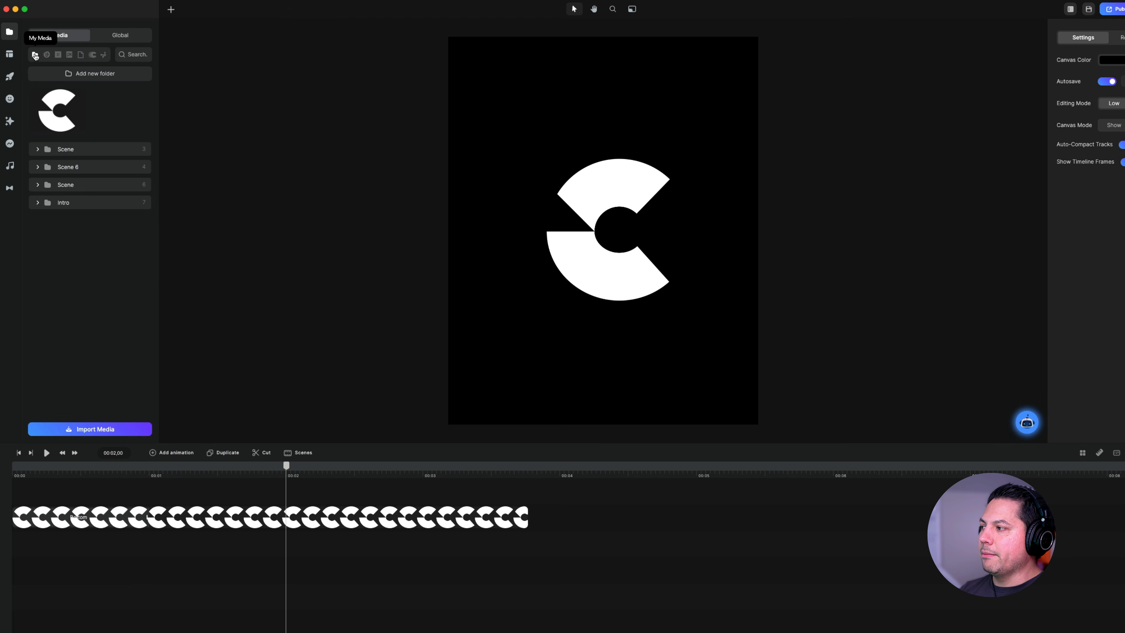
pyautogui.click(47, 55)
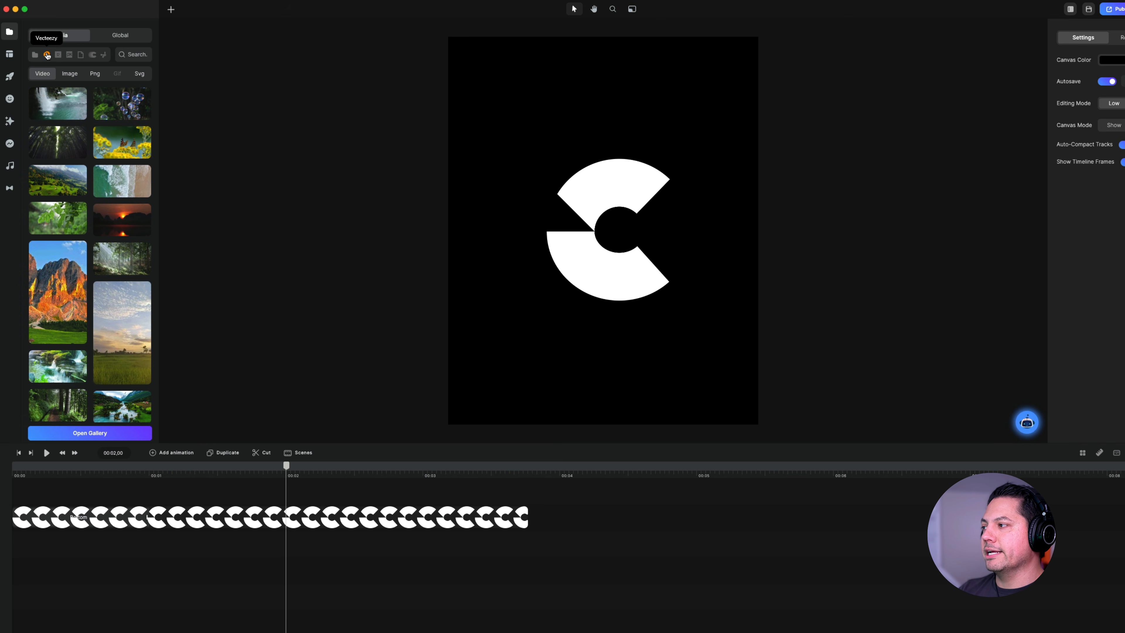
pyautogui.click(58, 56)
pyautogui.click(71, 56)
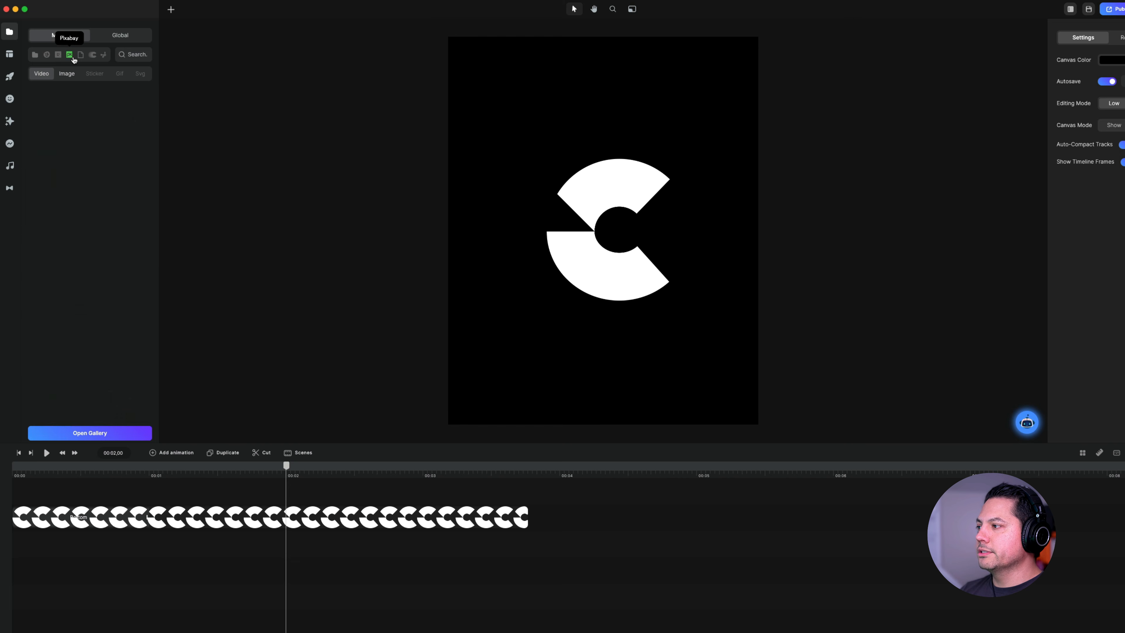
pyautogui.click(81, 56)
pyautogui.click(95, 55)
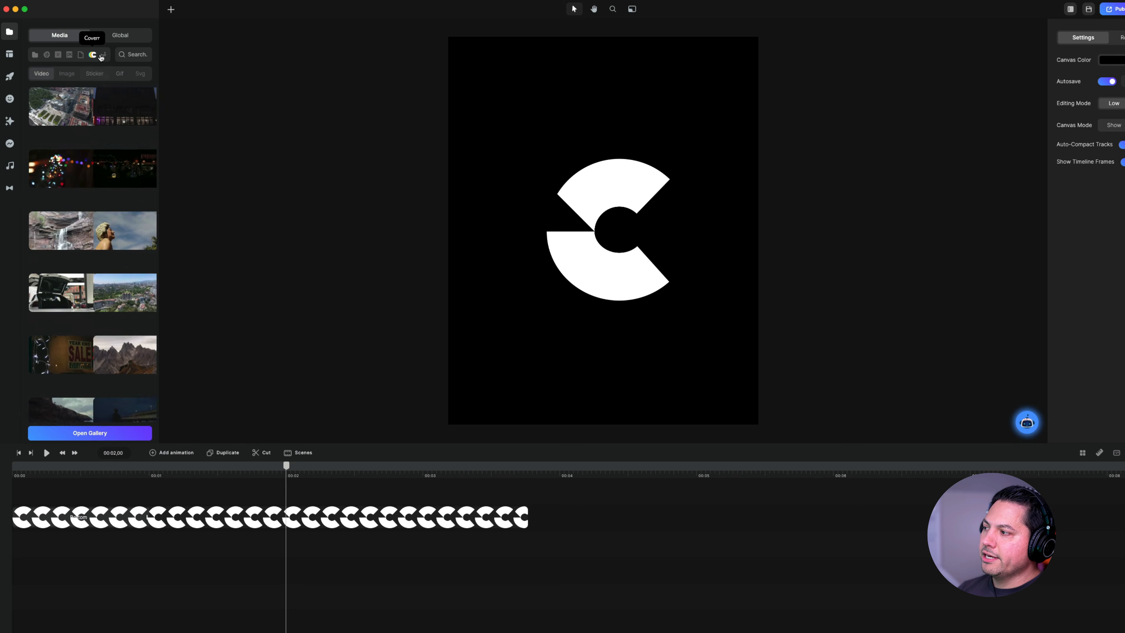
pyautogui.click(103, 56)
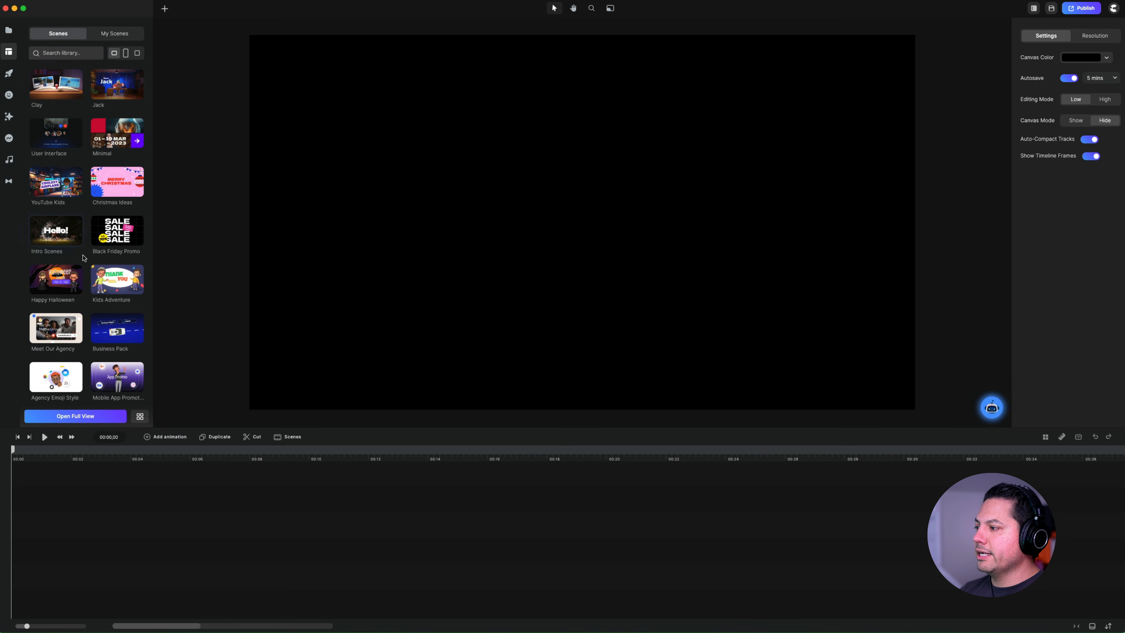
# Open the Black Friday Promo scenes, add Scene at the timeline start and place Scene 2 on a higher track overlapping its end
pyautogui.scroll(-2, 77, 262)
pyautogui.scroll(-3, 111, 270)
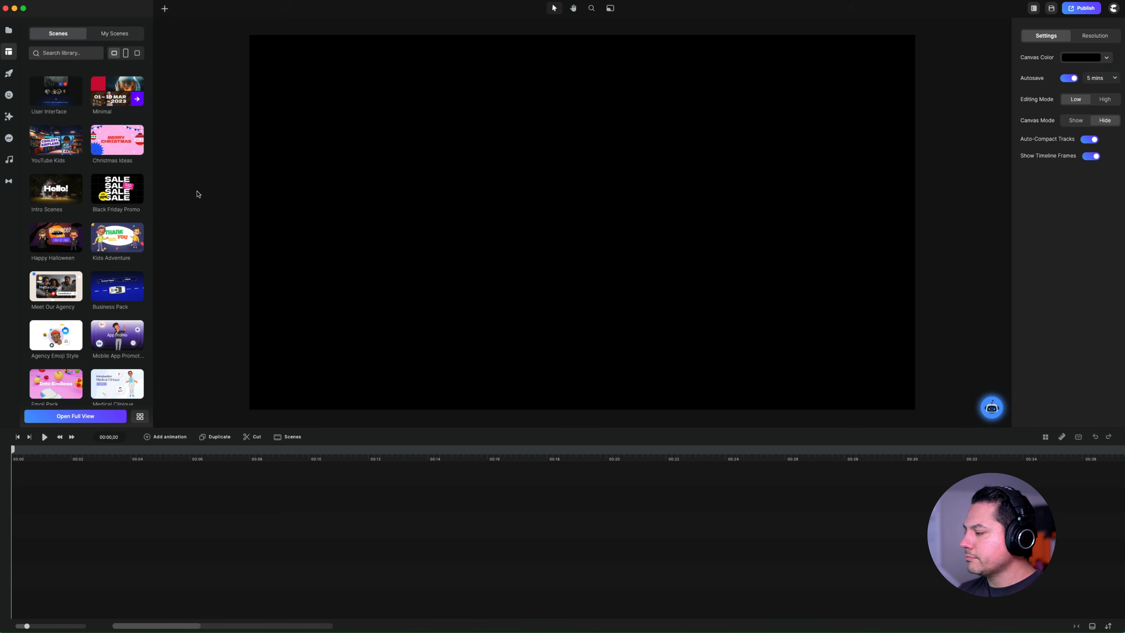
pyautogui.scroll(3, 129, 282)
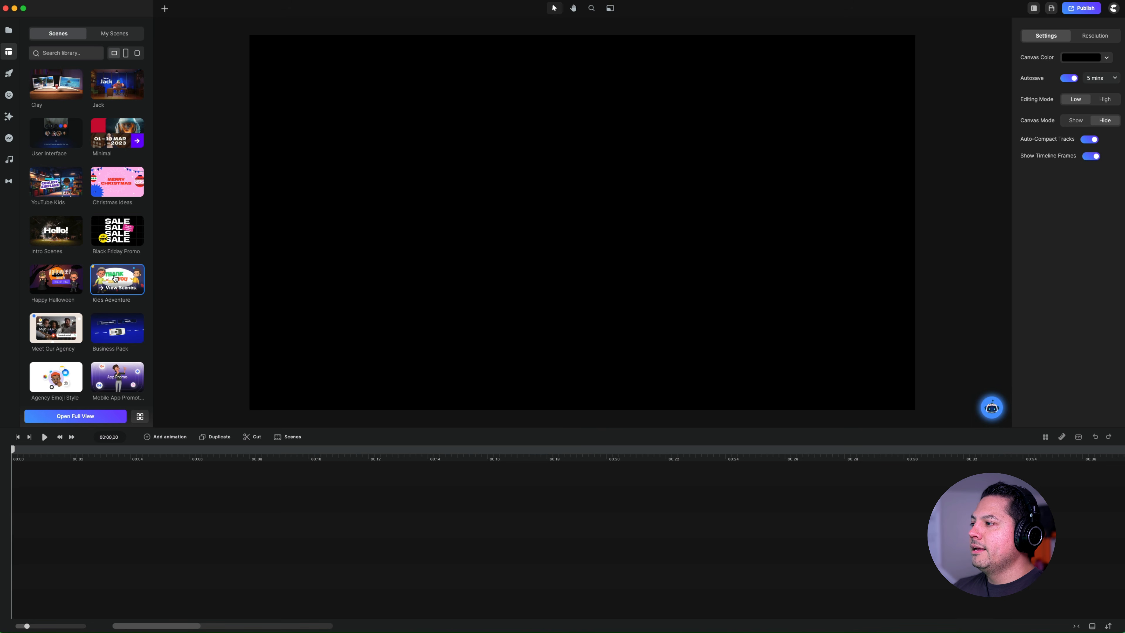
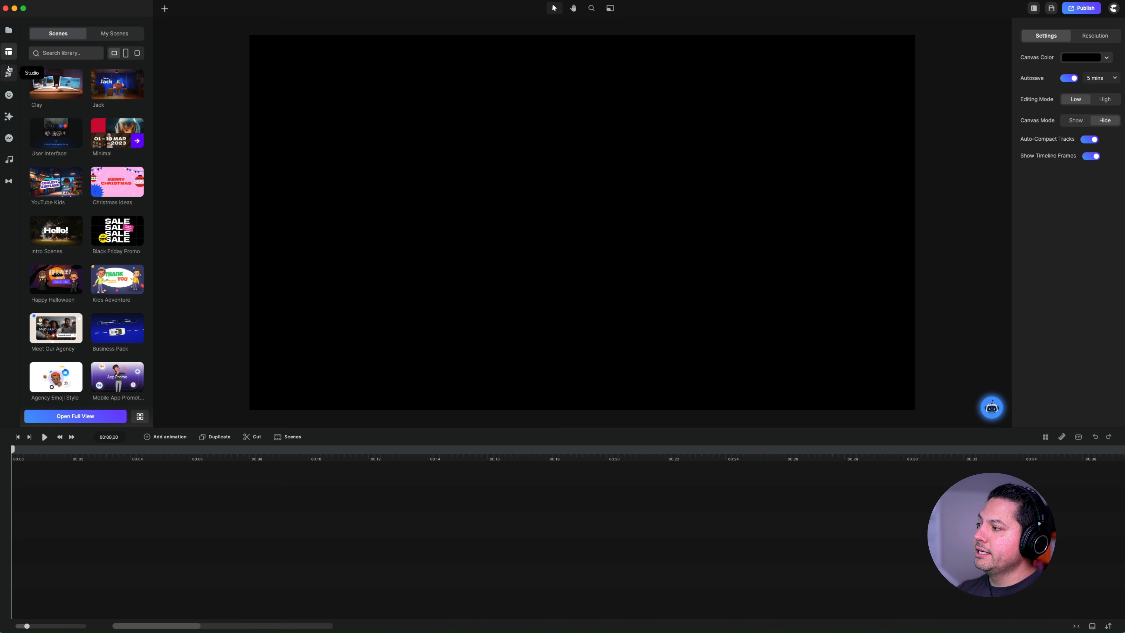
pyautogui.moveTo(36, 74)
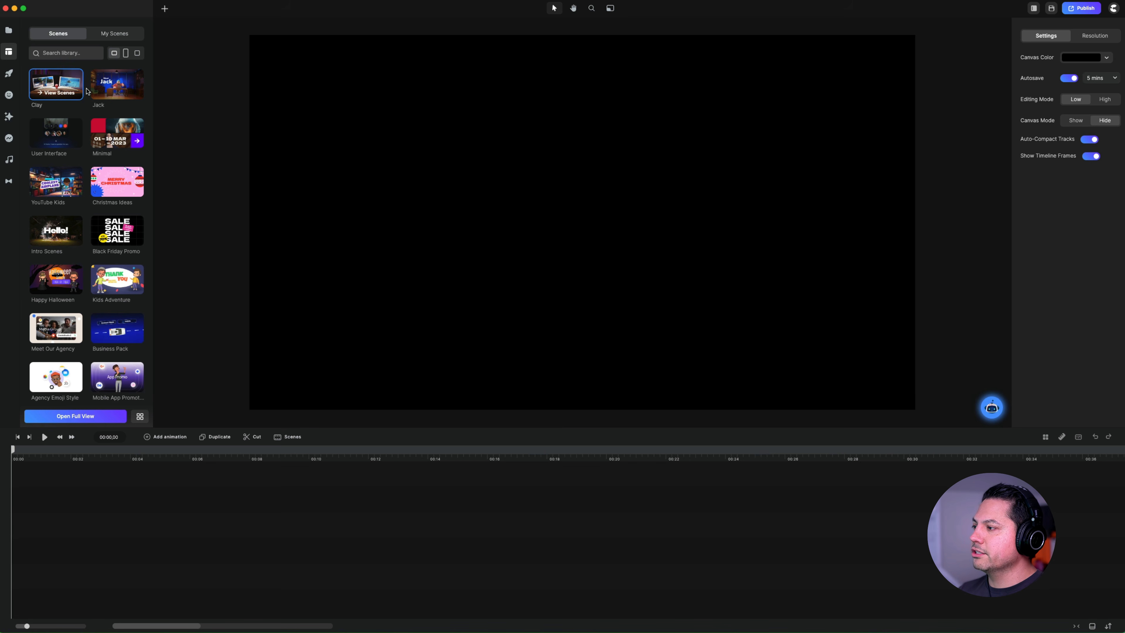
pyautogui.click(117, 234)
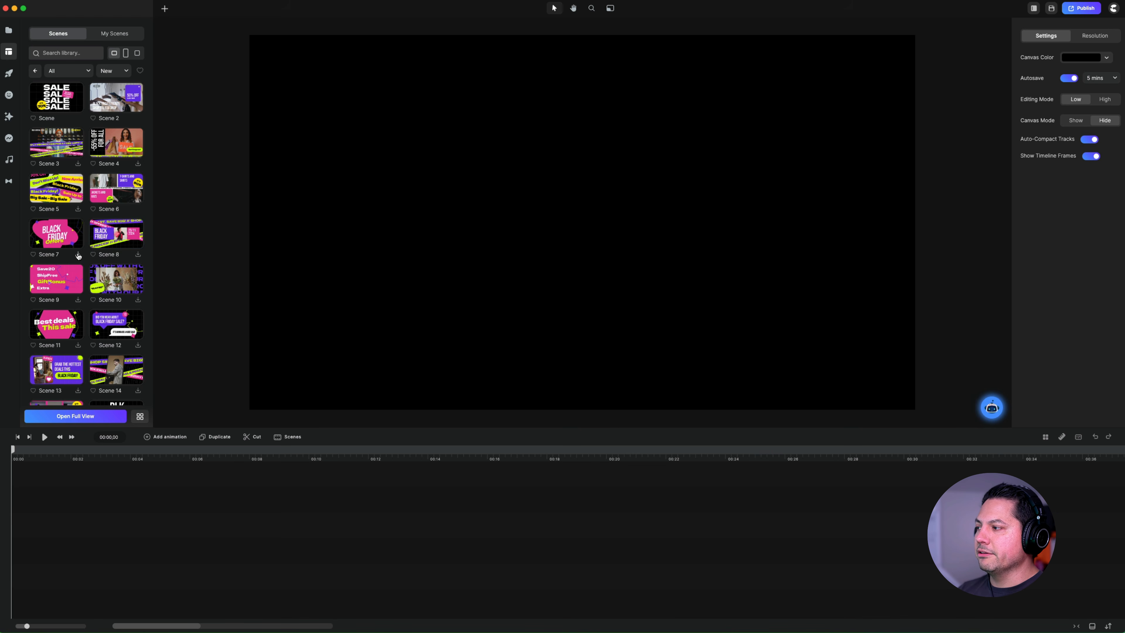
pyautogui.moveTo(75, 97); pyautogui.dragTo(602, 211)
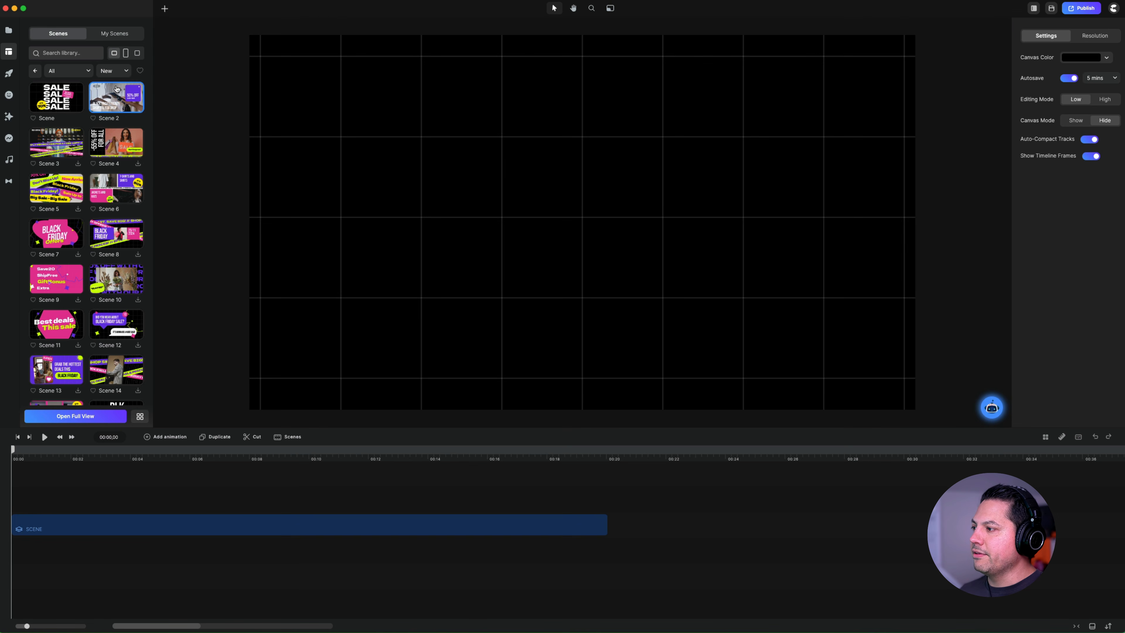
pyautogui.moveTo(116, 97); pyautogui.dragTo(610, 500)
# Select the first Black Friday scene clip and preview it at 00:17,28, 00:12,27 and 00:10,08
pyautogui.moveTo(605, 455); pyautogui.dragTo(545, 451)
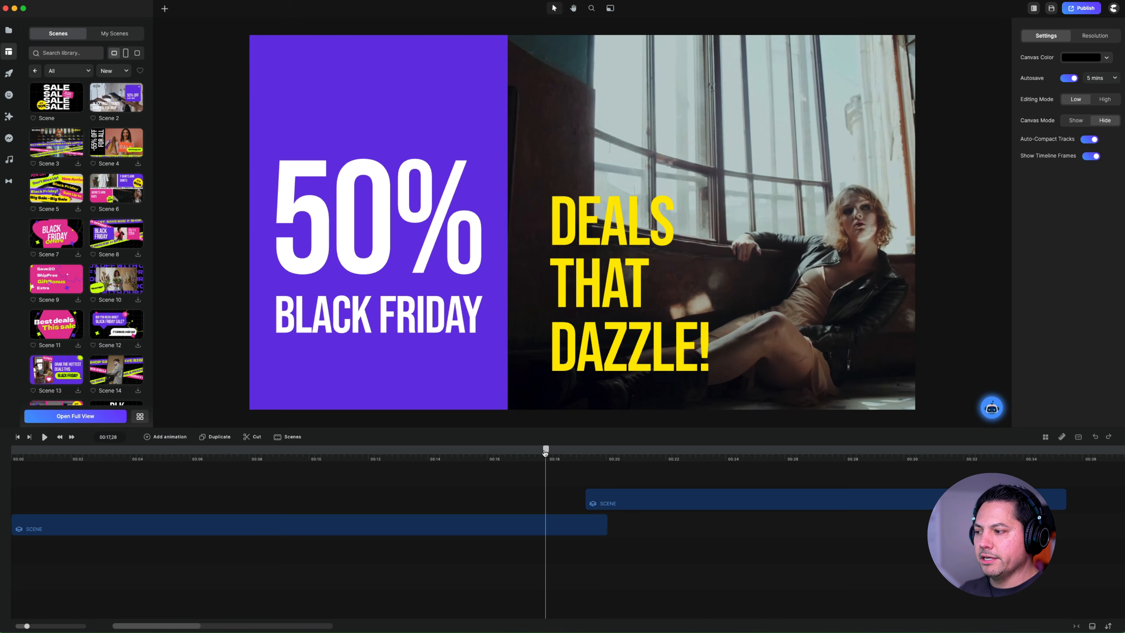
pyautogui.click(485, 520)
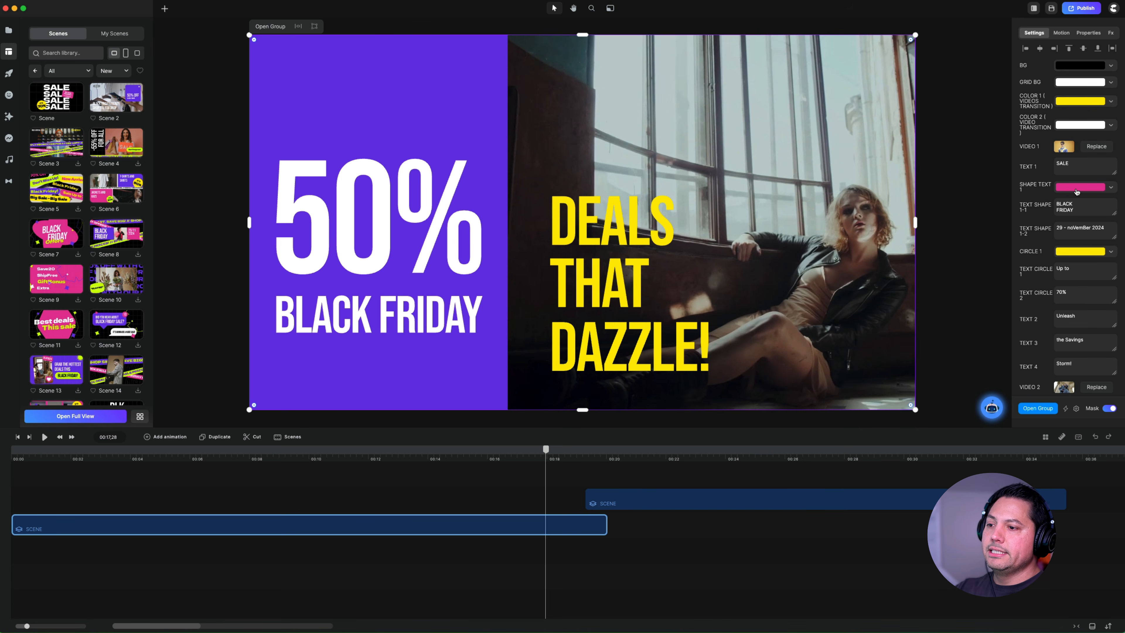
pyautogui.moveTo(658, 448); pyautogui.dragTo(390, 444)
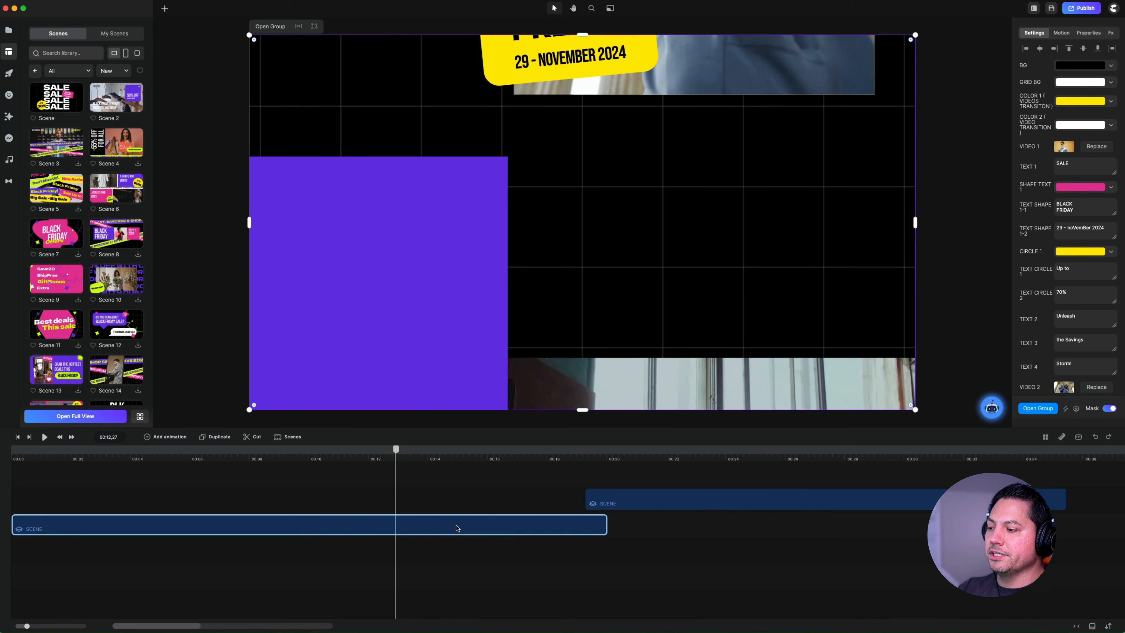
pyautogui.moveTo(396, 451); pyautogui.dragTo(317, 453)
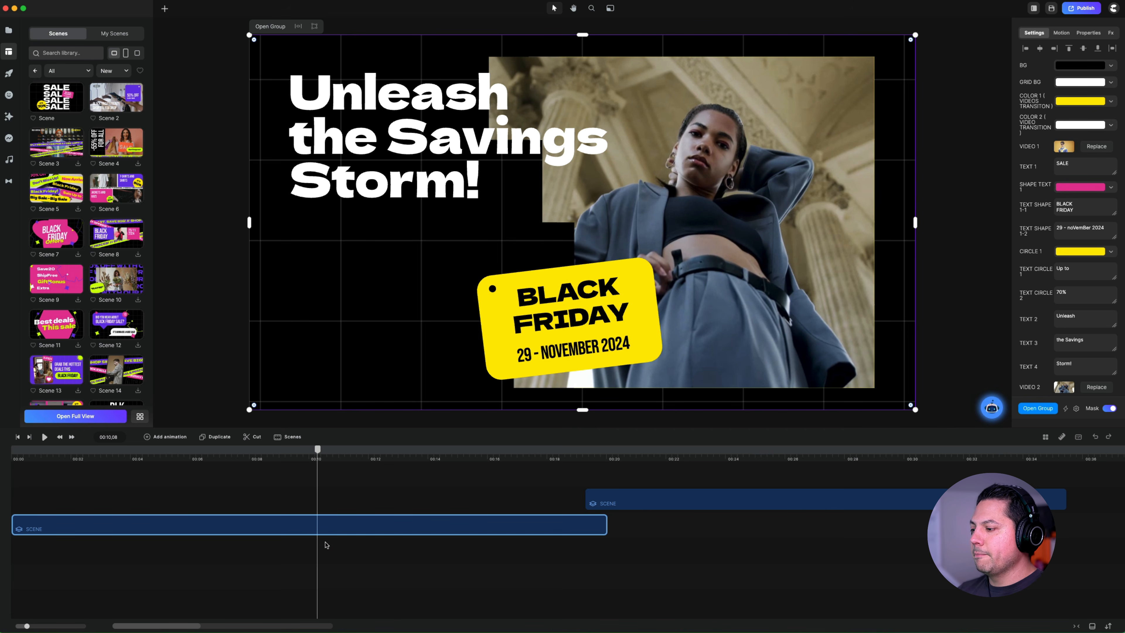
# Save the first Black Friday scene clip to My Scenes and check its entry there
pyautogui.rightClick(297, 527)
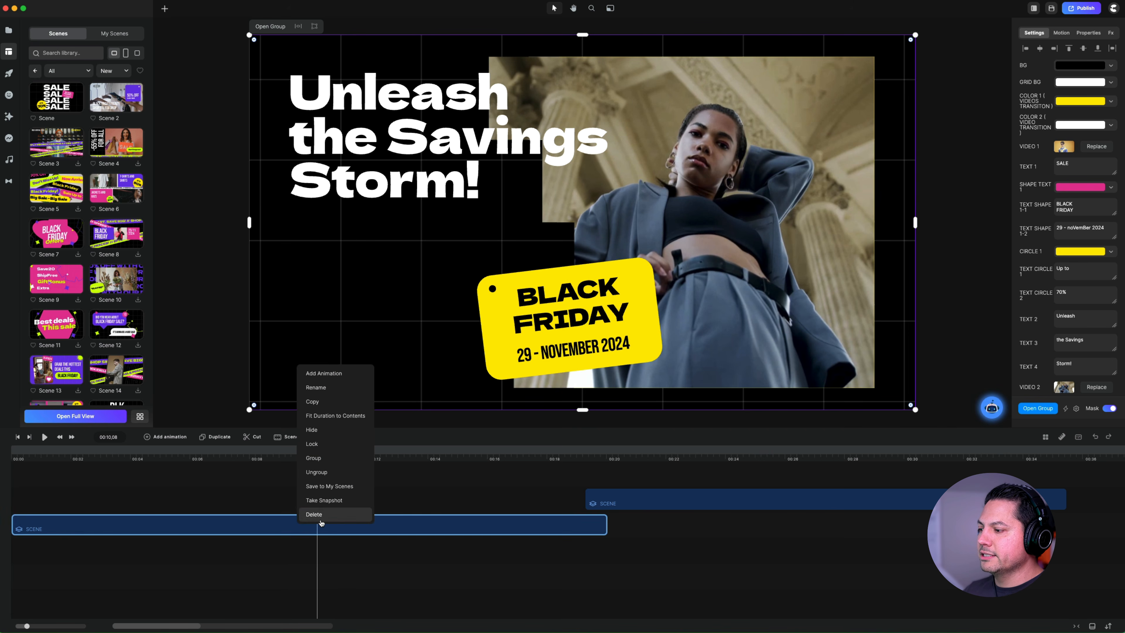
pyautogui.click(324, 486)
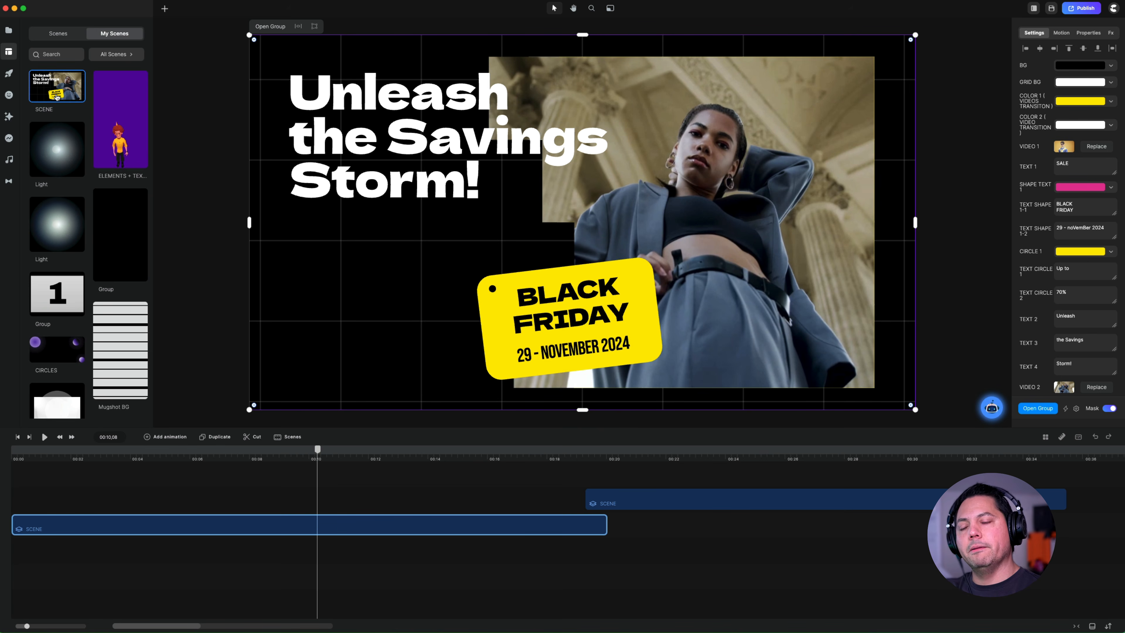
pyautogui.moveTo(56, 96)
pyautogui.mouseDown()
pyautogui.moveTo(341, 153)
pyautogui.moveTo(637, 500)
pyautogui.moveTo(636, 529)
pyautogui.moveTo(414, 268)
pyautogui.moveTo(31, 82)
pyautogui.moveTo(71, 88)
pyautogui.mouseUp()
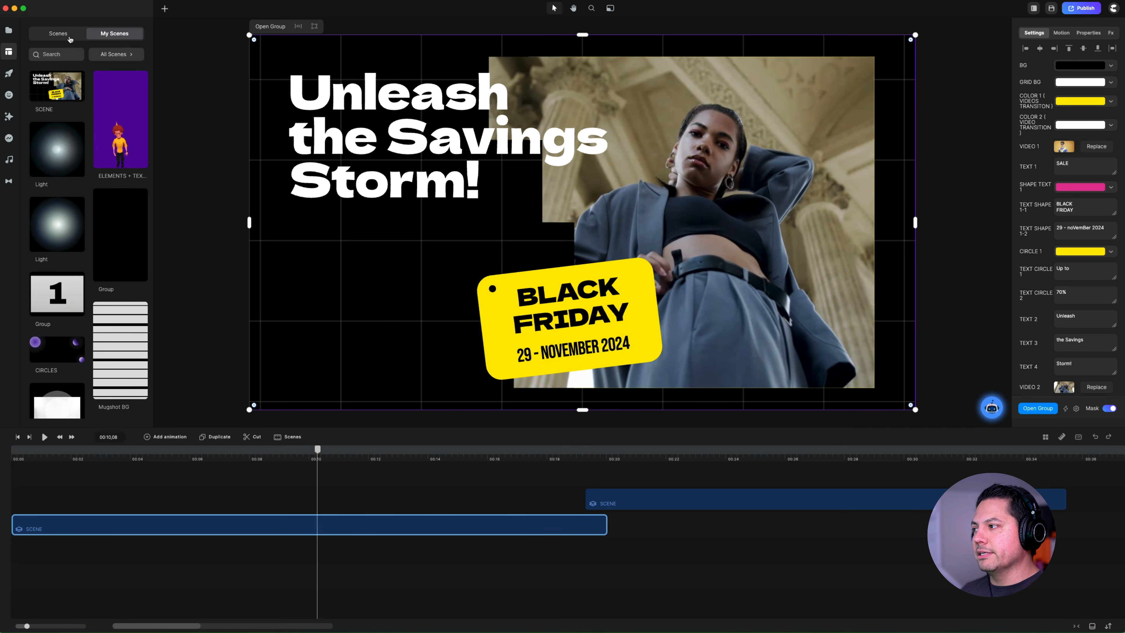
# Look through the remaining Black Friday library scenes and compare them with the saved personal scenes
pyautogui.click(69, 39)
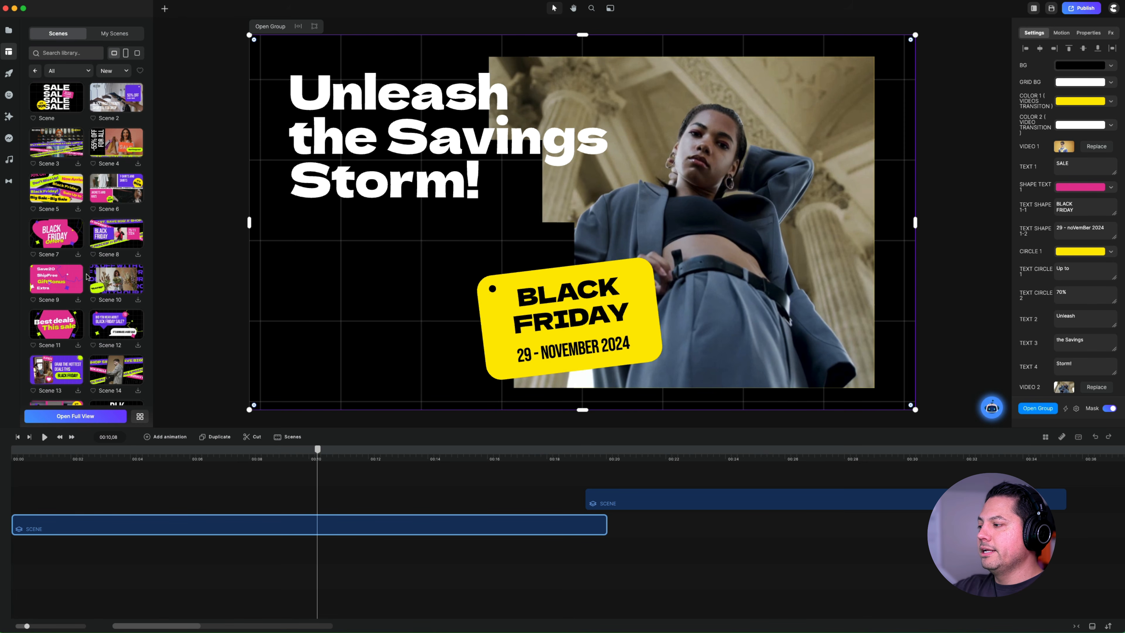
pyautogui.scroll(-5, 93, 293)
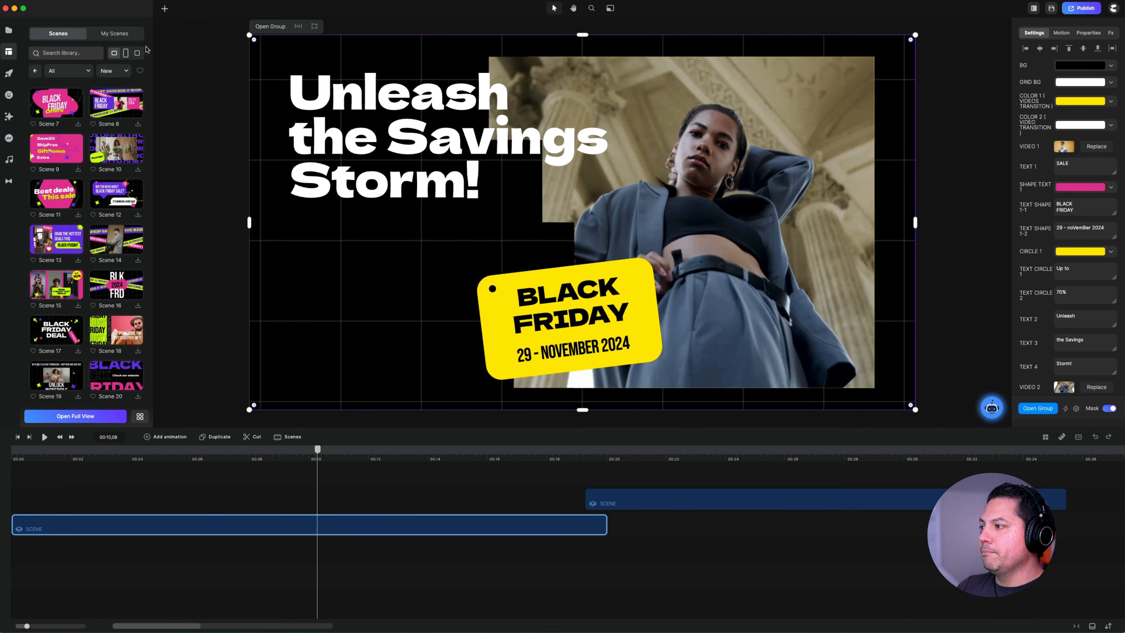
pyautogui.click(116, 35)
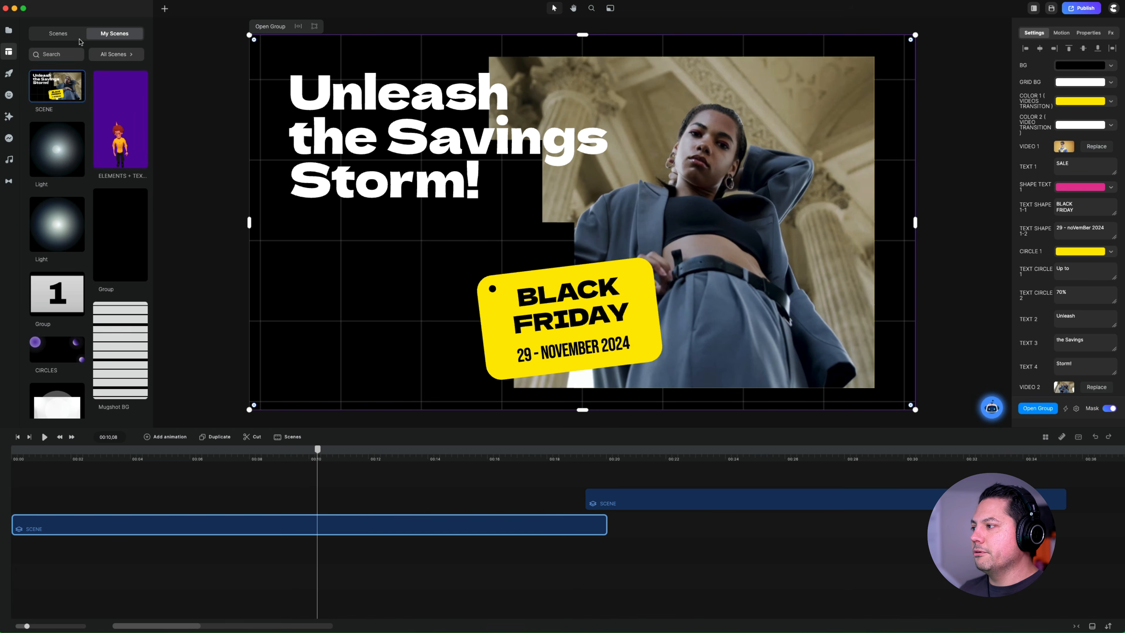
pyautogui.click(53, 34)
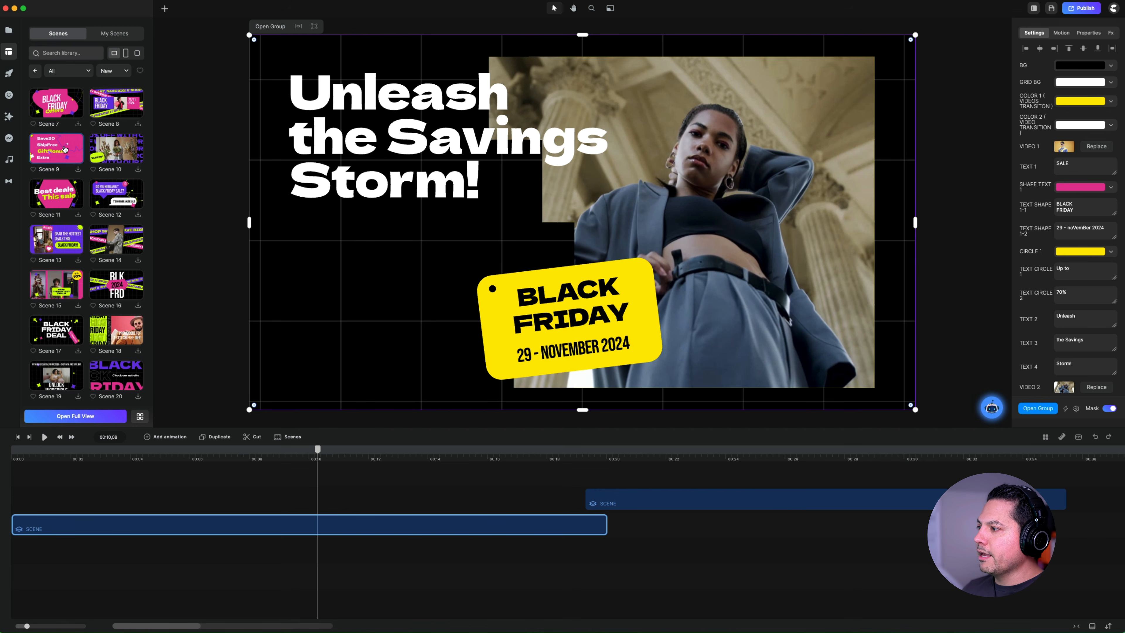
# Browse the Studio element categories, opening Shapes briefly and continuing through the rest of the collection
pyautogui.click(10, 74)
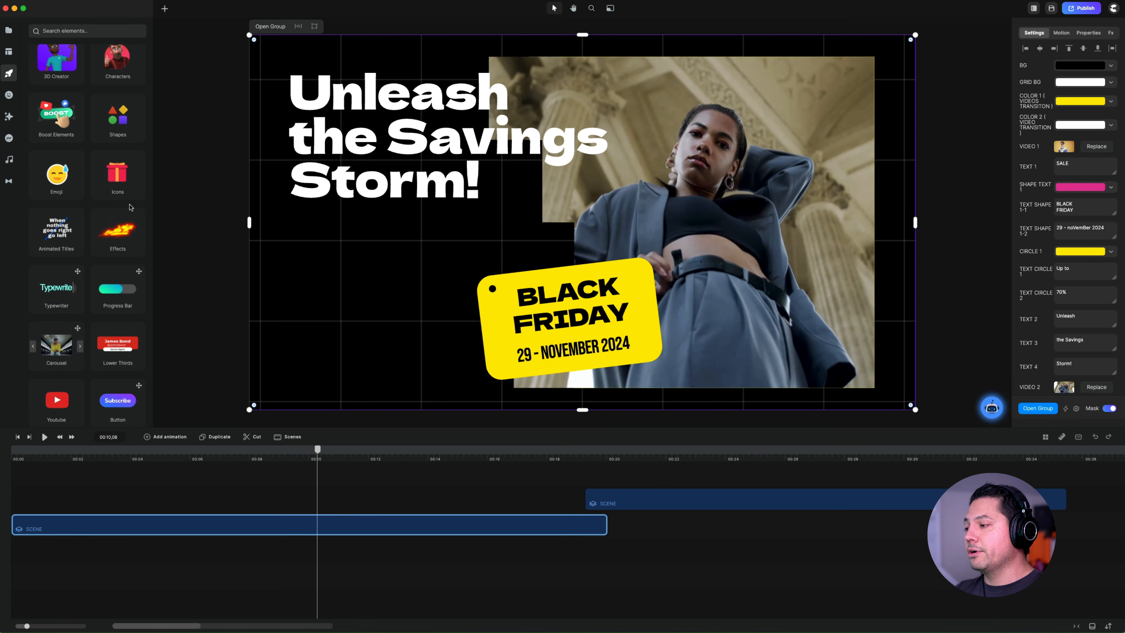
pyautogui.scroll(3, 58, 186)
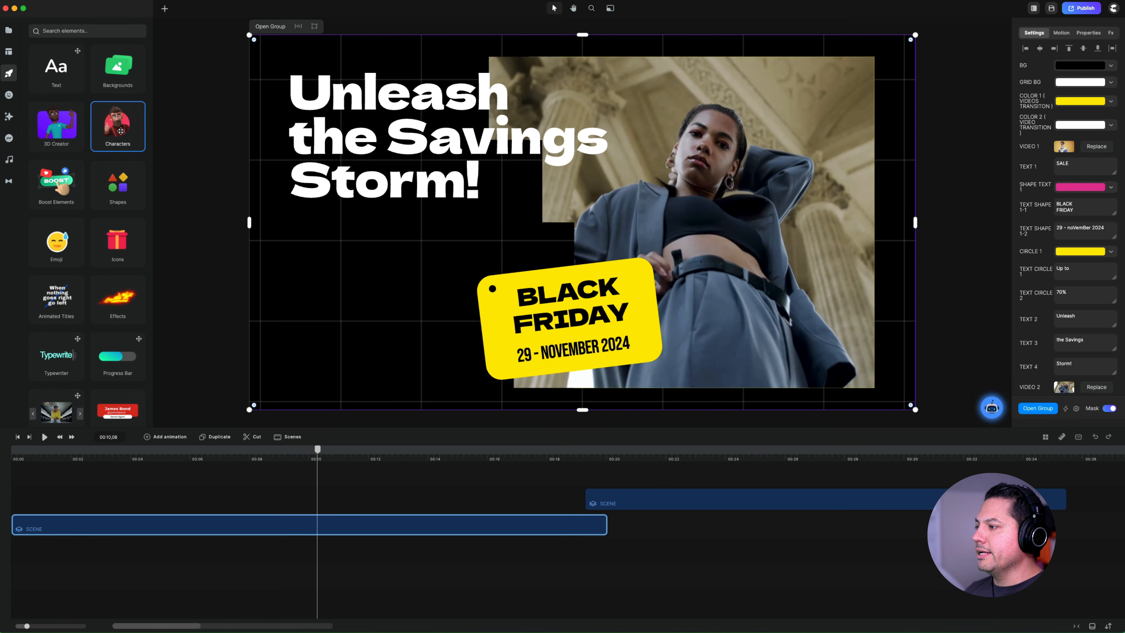
pyautogui.click(119, 190)
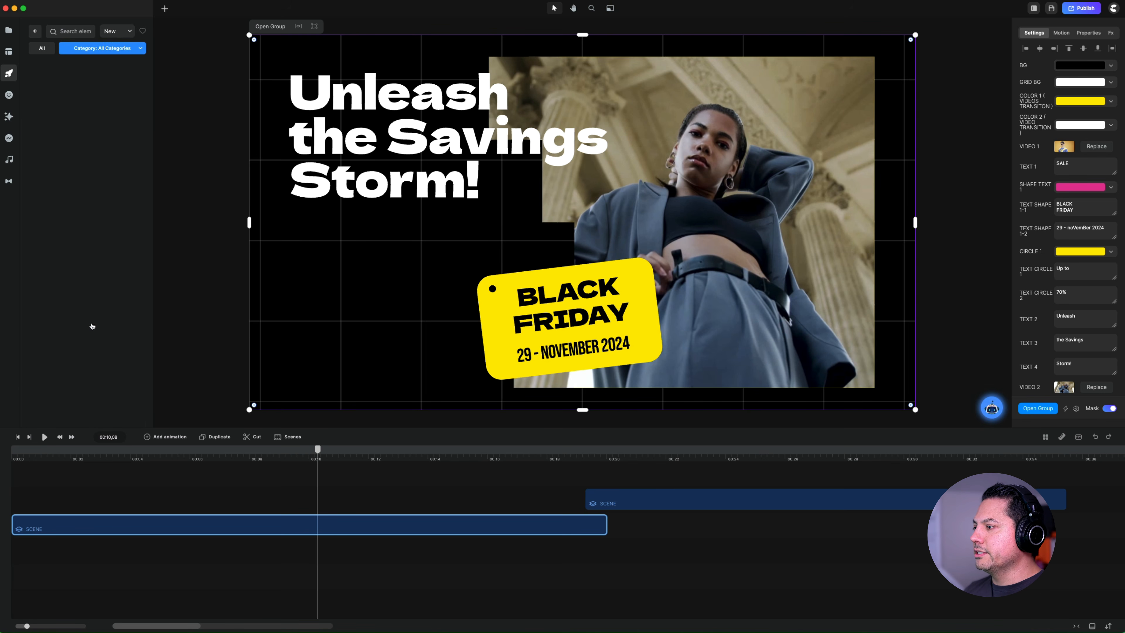
pyautogui.click(42, 32)
pyautogui.scroll(-5, 88, 199)
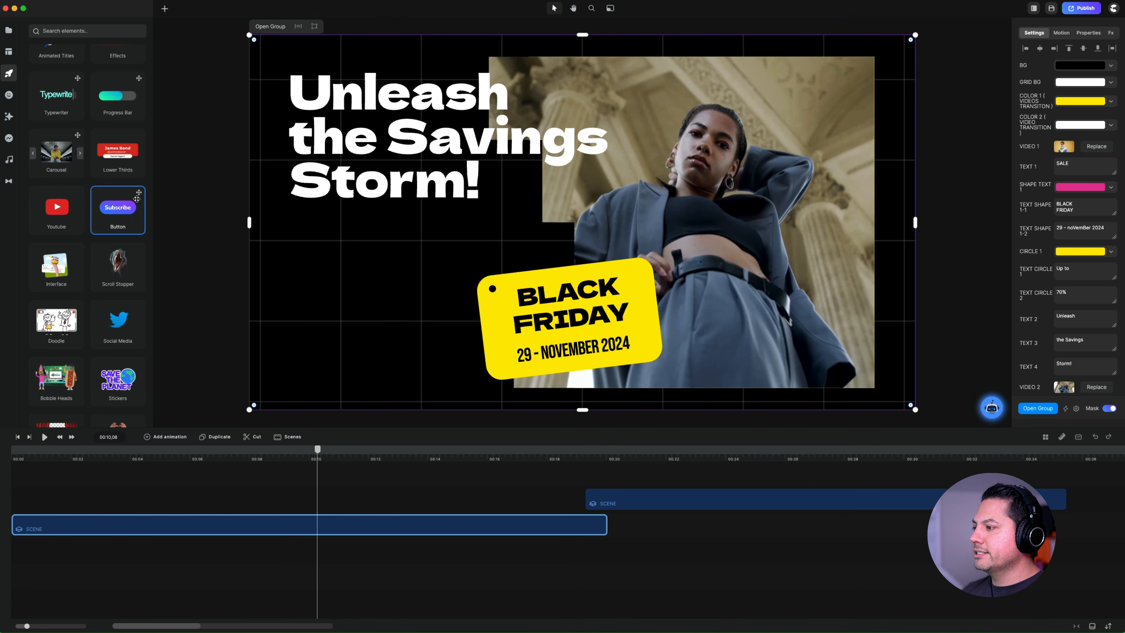
# Check the Scroll Stopper elements and look through the remaining Studio element categories
pyautogui.scroll(-3, 61, 249)
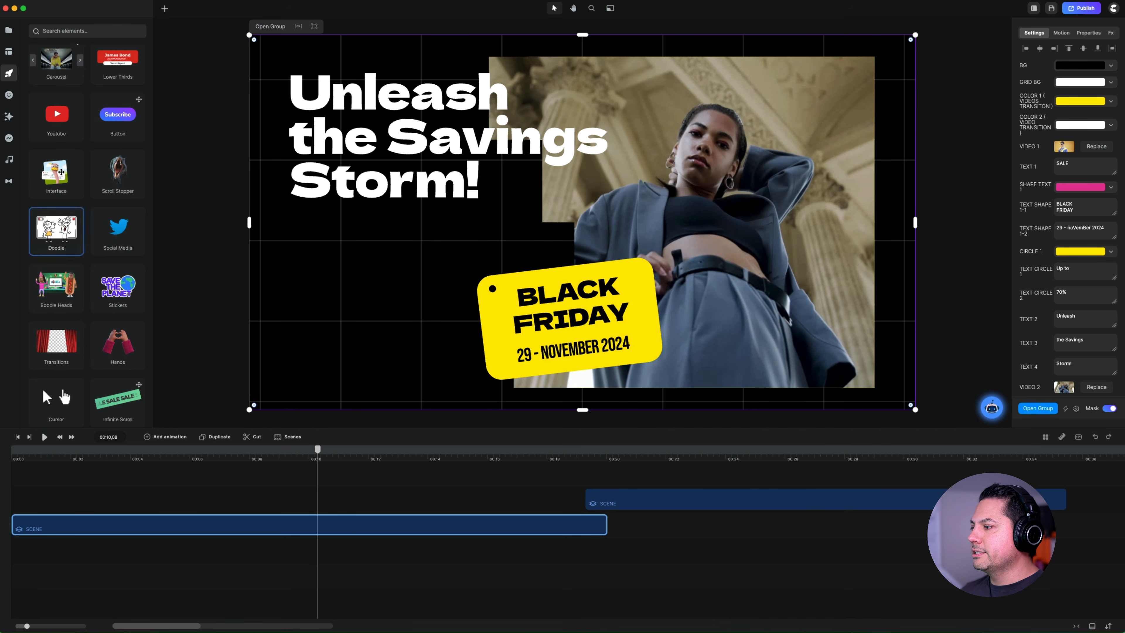
pyautogui.click(129, 177)
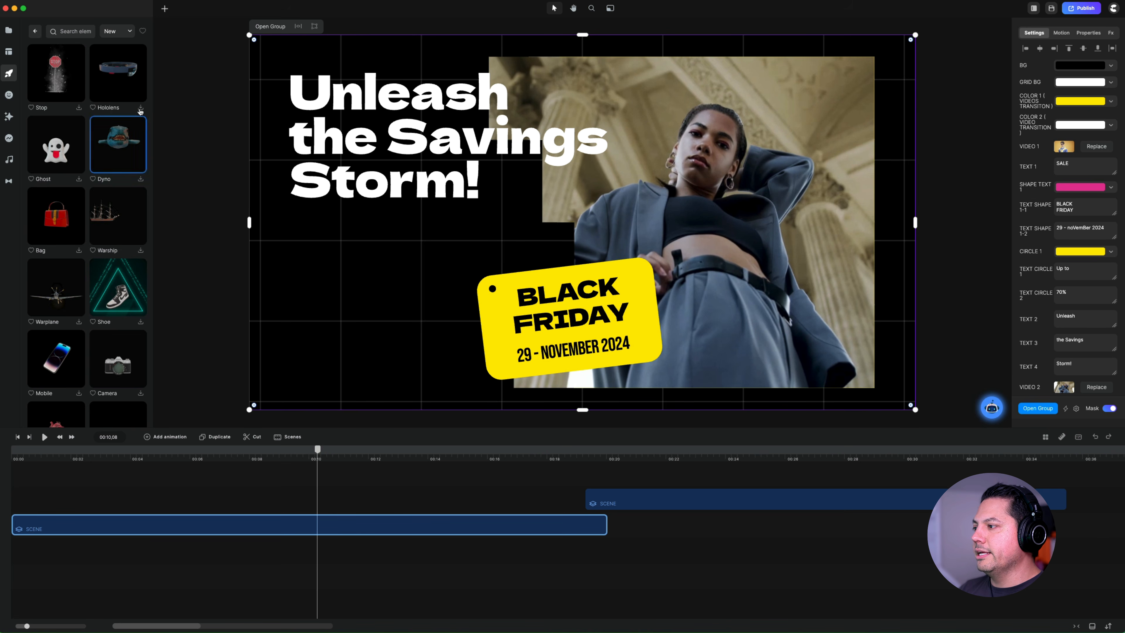
pyautogui.click(34, 31)
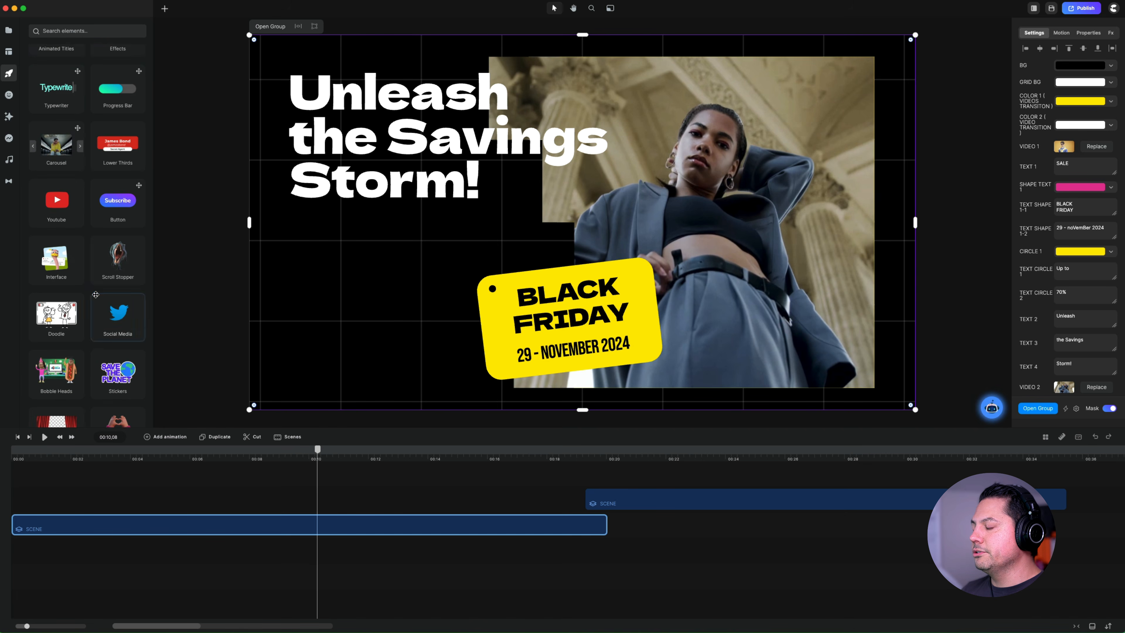
pyautogui.scroll(-6, 95, 295)
pyautogui.scroll(8, 95, 303)
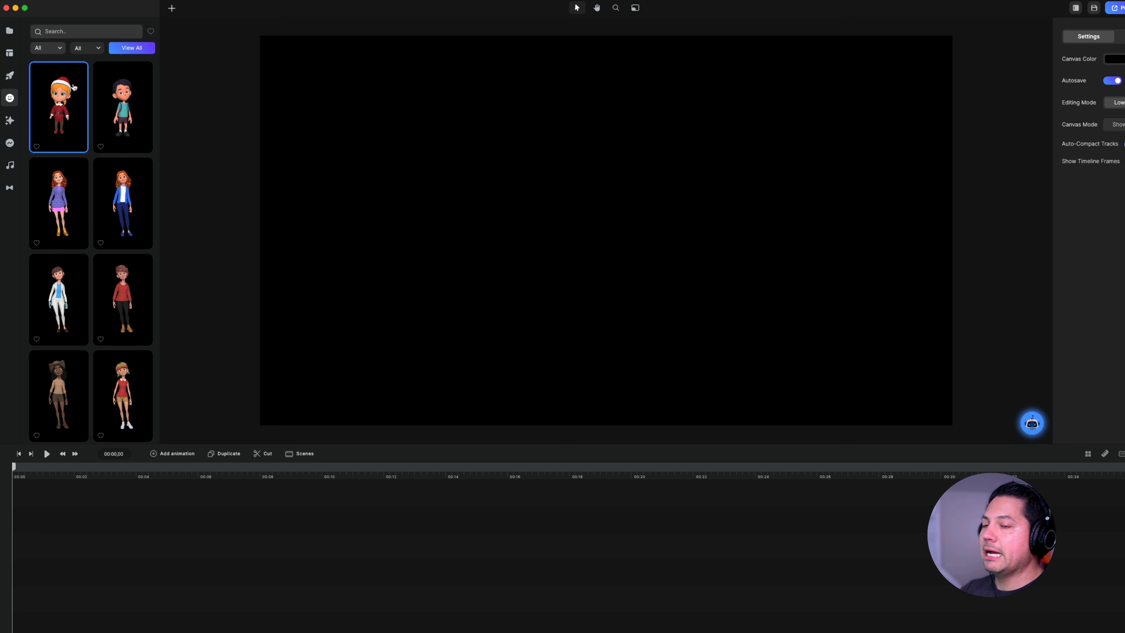
# Compare the Pixar, Minimal and Animoji character styles, and leave the character library filtered to Pixar
pyautogui.click(59, 49)
pyautogui.click(46, 80)
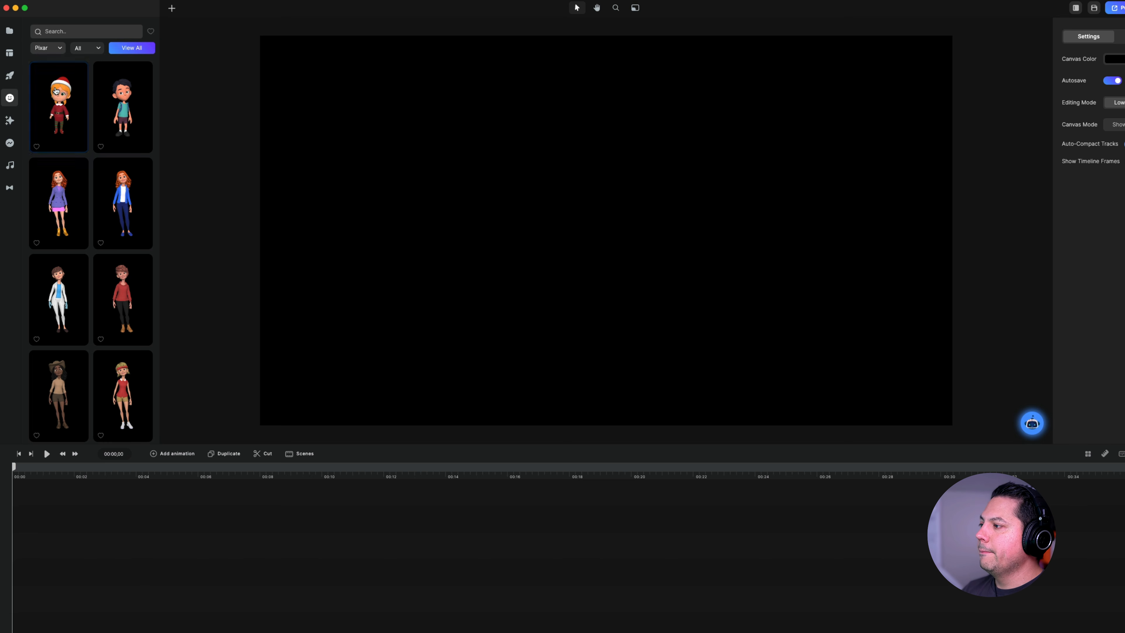
pyautogui.click(47, 49)
pyautogui.click(46, 95)
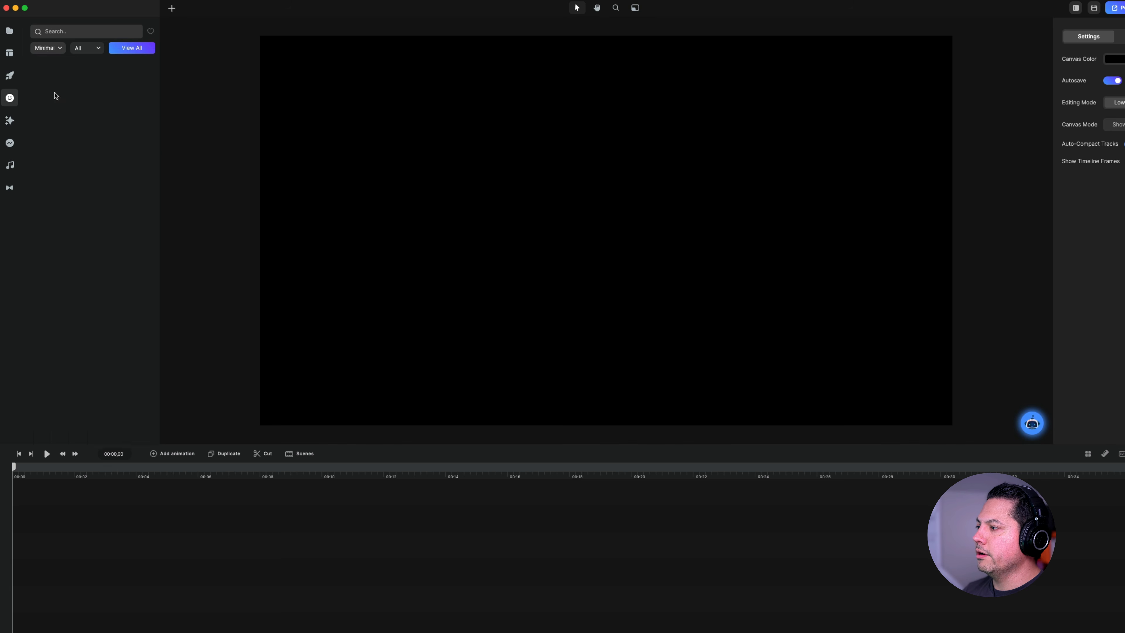
pyautogui.click(52, 49)
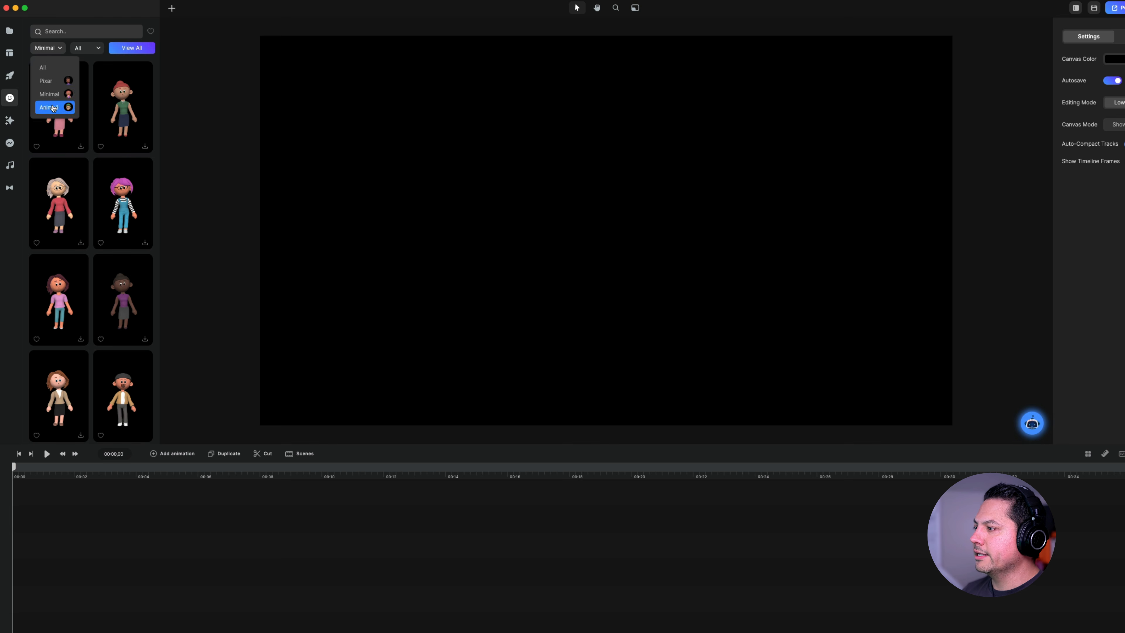
pyautogui.click(53, 110)
pyautogui.scroll(-2, 87, 207)
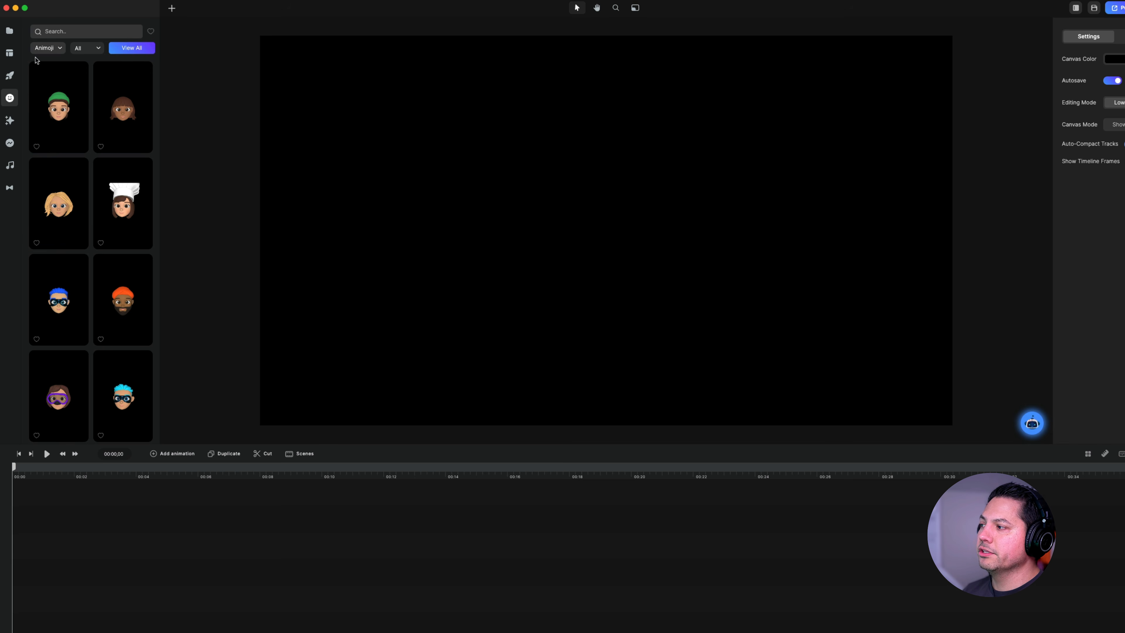
pyautogui.click(46, 50)
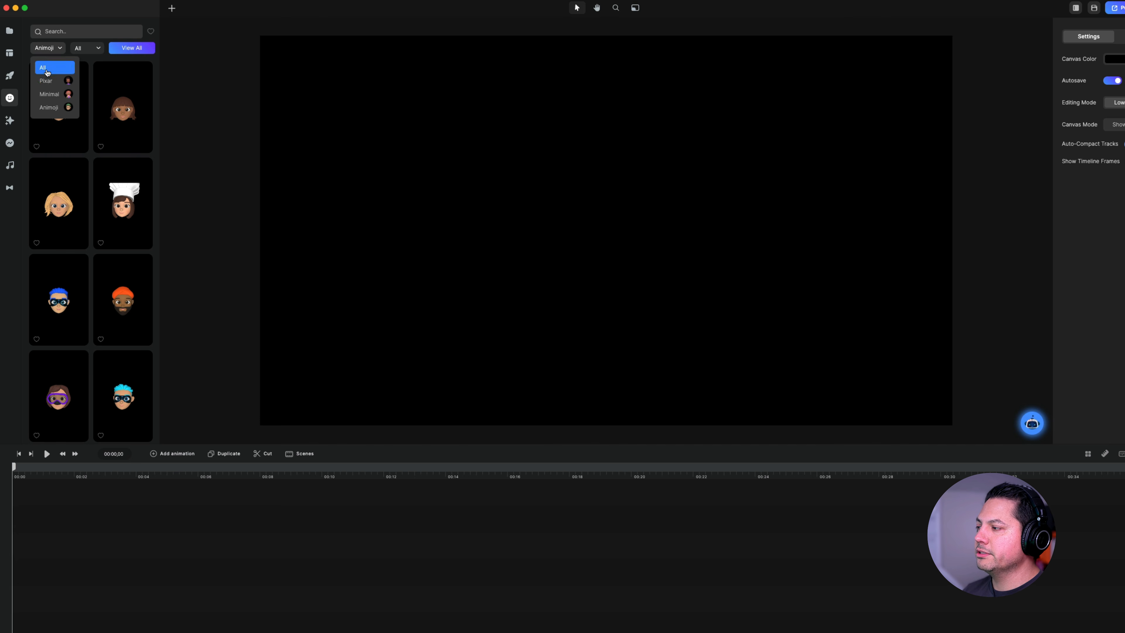
pyautogui.click(47, 80)
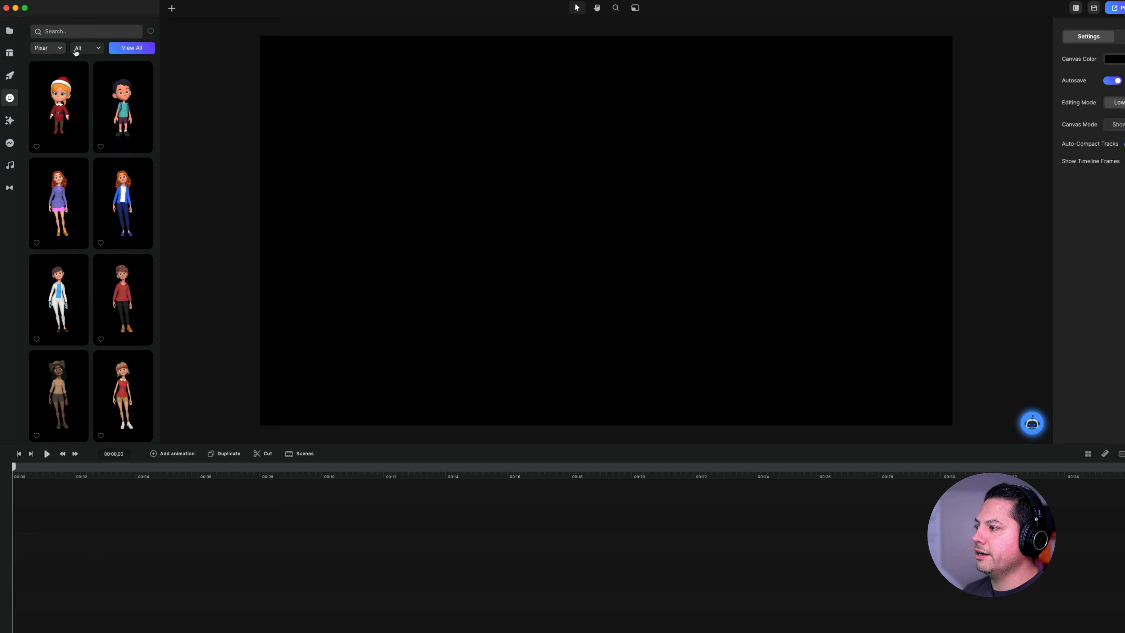
# Keep the gender filter at All, add the bespectacled Pixar character in a blue open shirt and yellow pants to the canvas, and select its clip
pyautogui.click(87, 49)
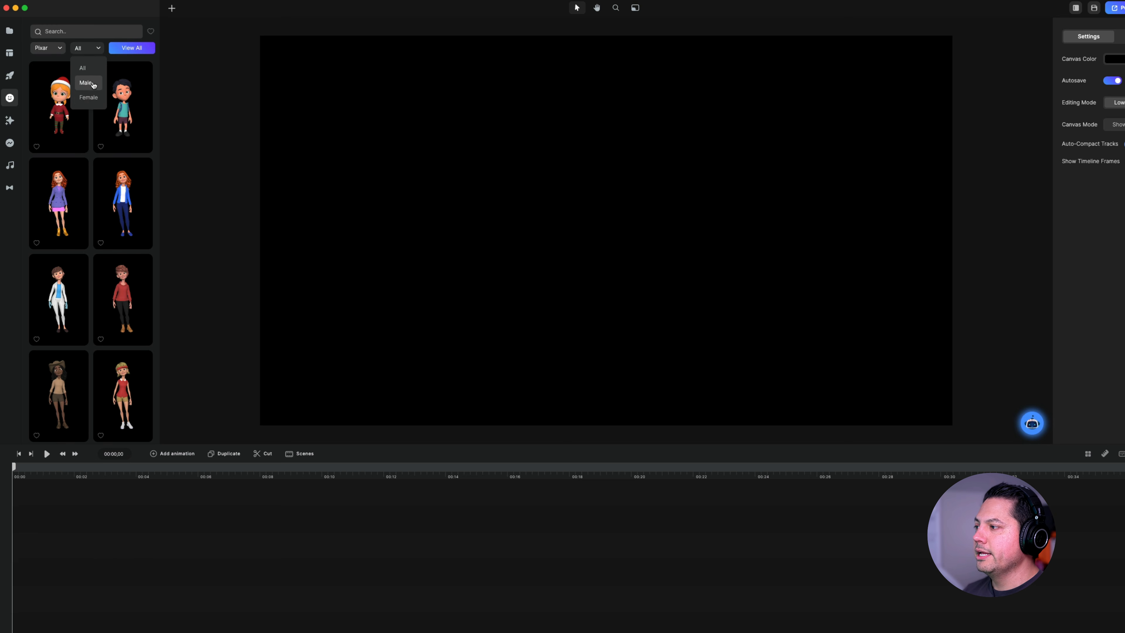
pyautogui.click(93, 73)
pyautogui.scroll(-5, 84, 239)
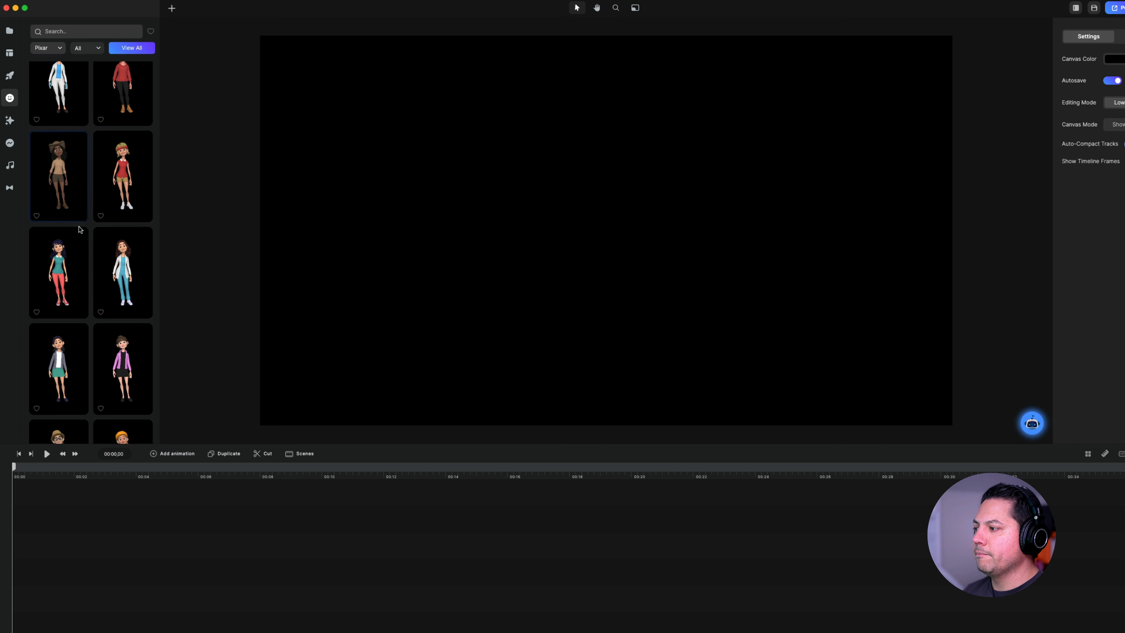
pyautogui.scroll(-10, 97, 265)
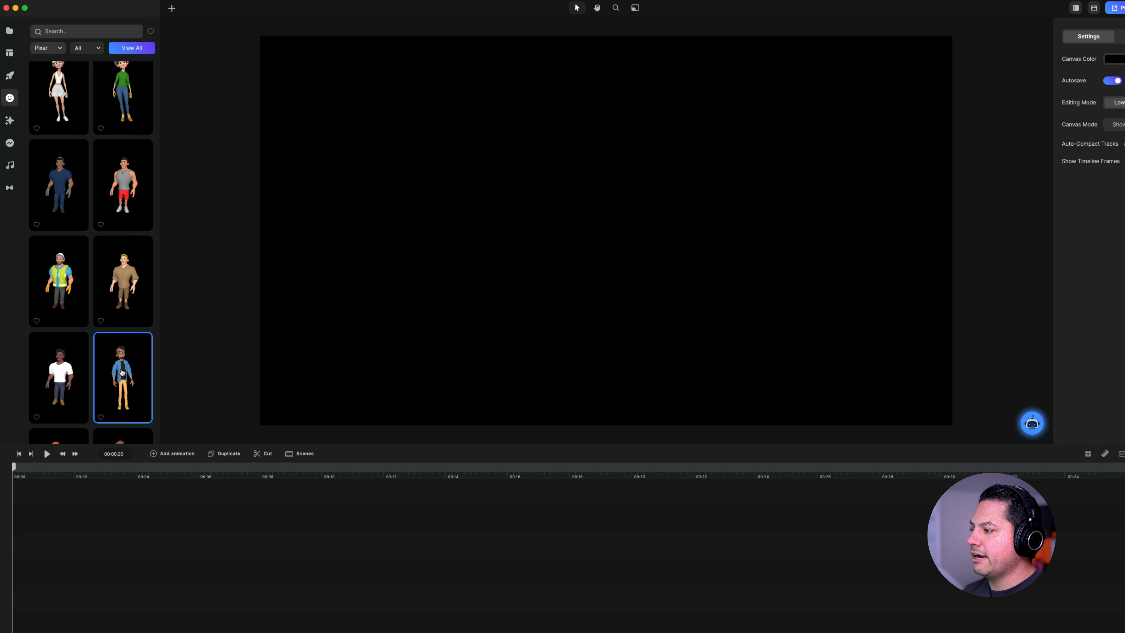
pyautogui.moveTo(122, 376); pyautogui.dragTo(481, 316)
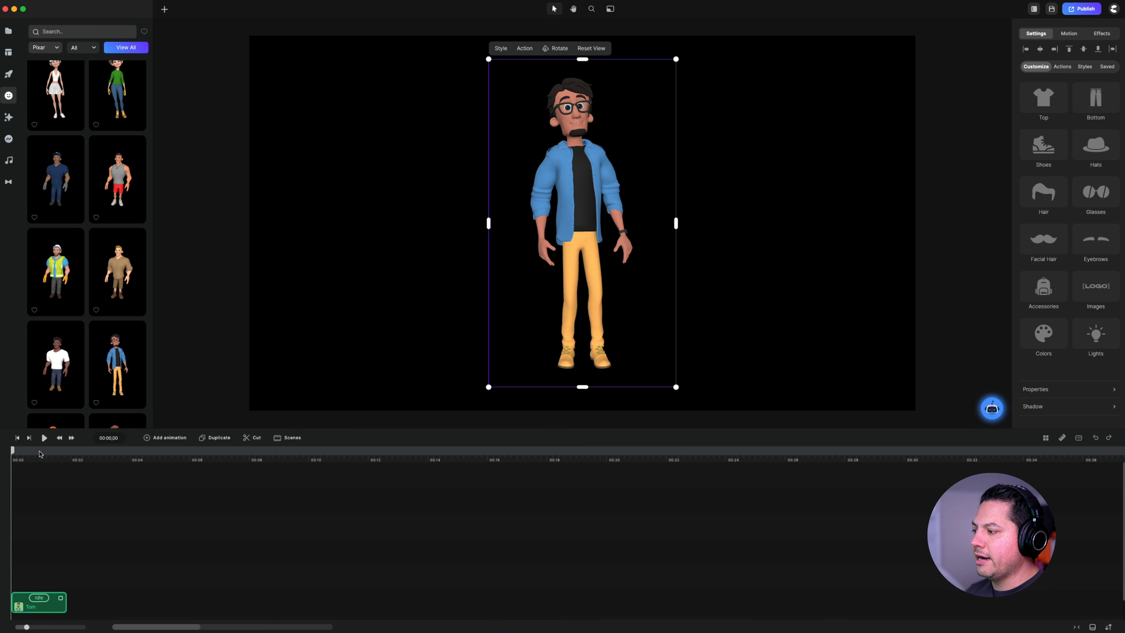
pyautogui.moveTo(37, 454); pyautogui.dragTo(204, 455)
pyautogui.scroll(-1, 204, 548)
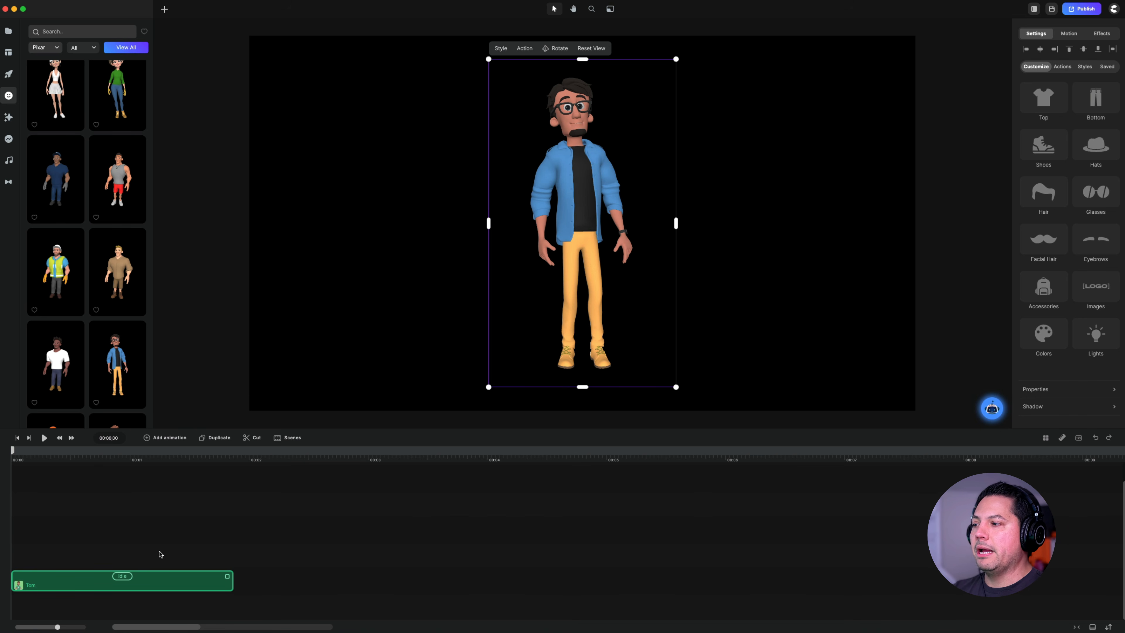
pyautogui.click(196, 529)
pyautogui.click(145, 580)
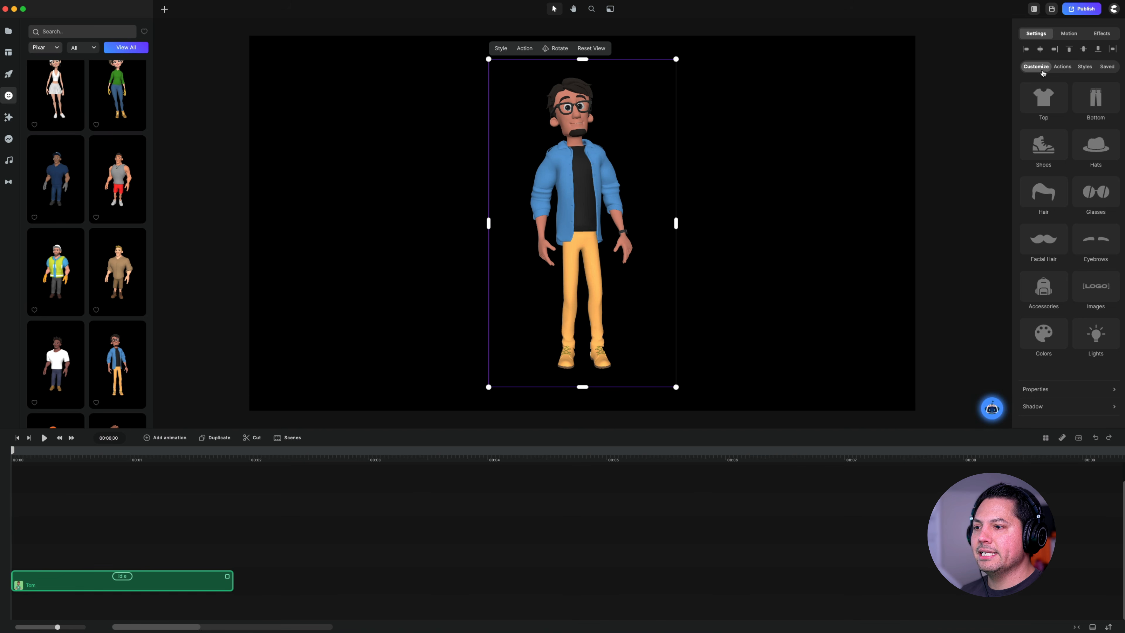
# Dress the character in the Hoodie top, Beach Shorts and Tennis shoes
pyautogui.click(1043, 98)
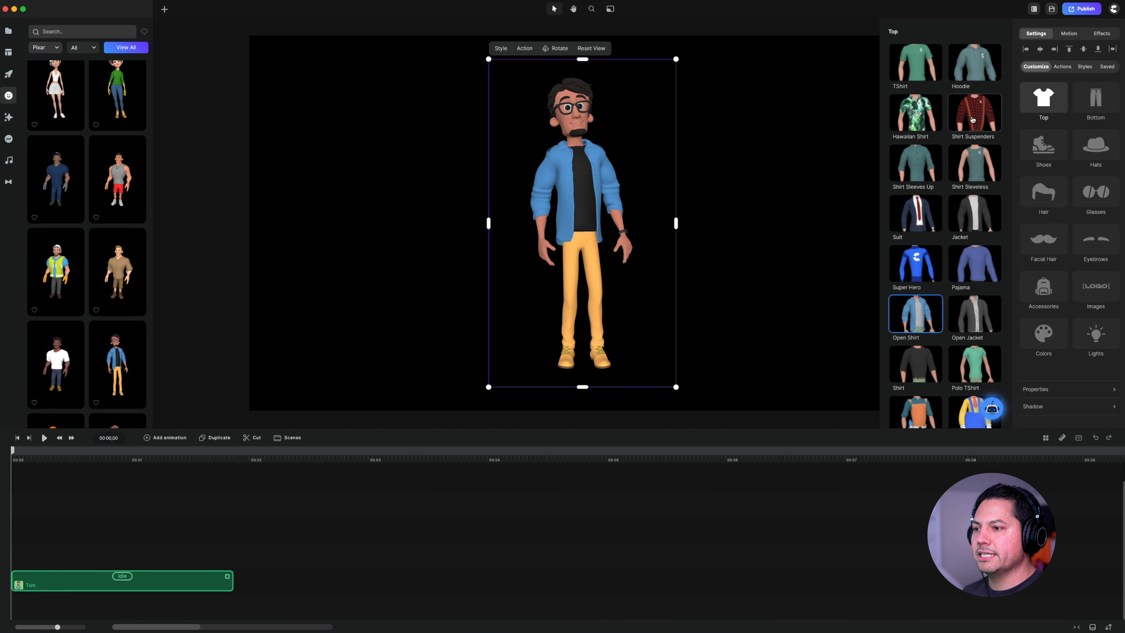
pyautogui.click(971, 62)
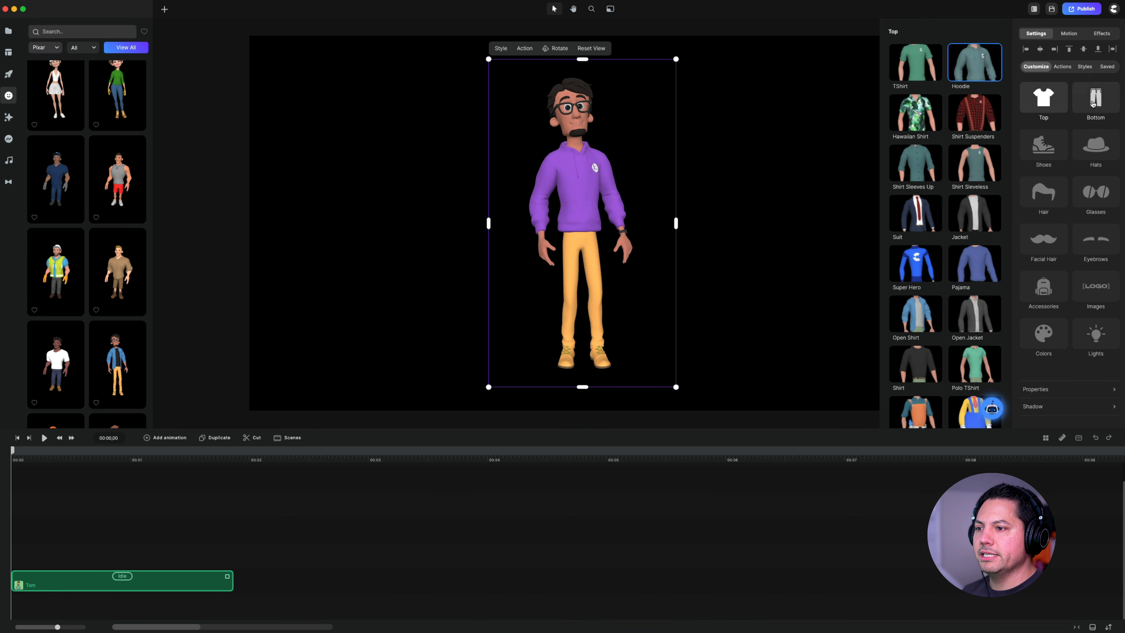
pyautogui.click(1093, 106)
pyautogui.click(975, 214)
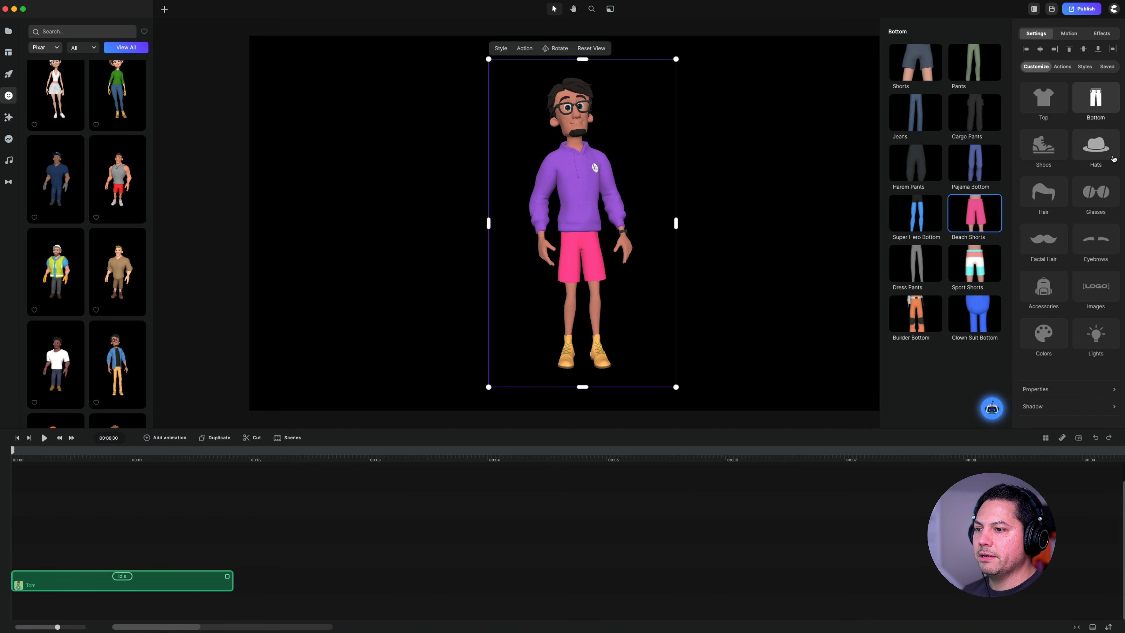
pyautogui.click(1043, 148)
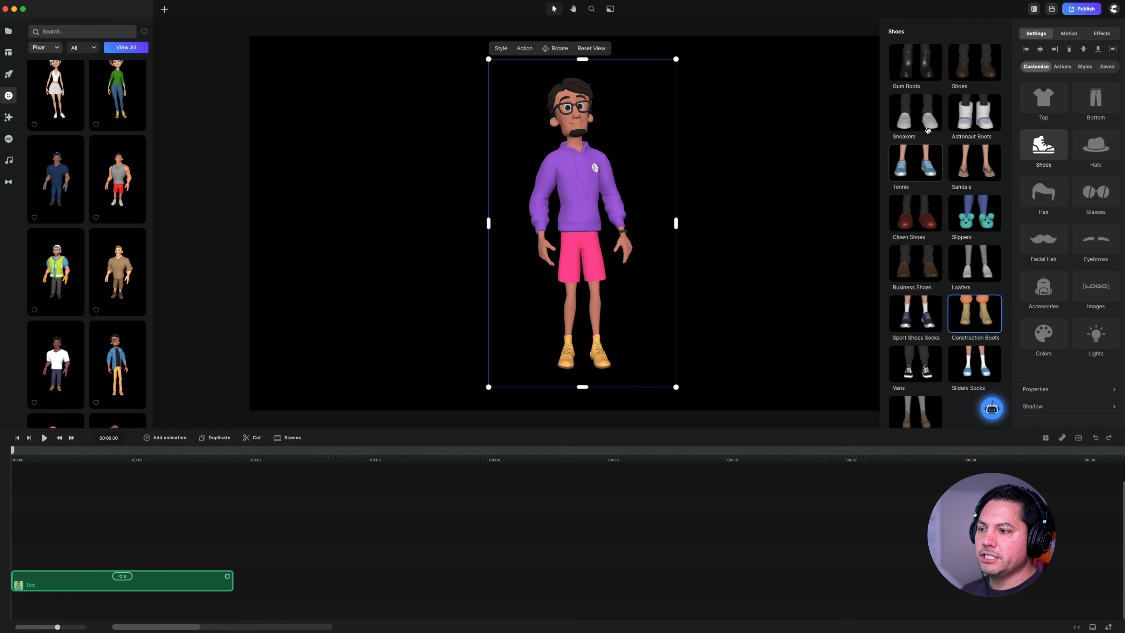
pyautogui.click(915, 170)
# Style the character's head with the Party hat, Sidecut hair, 3D glasses and Spanish facial hair
pyautogui.click(1096, 146)
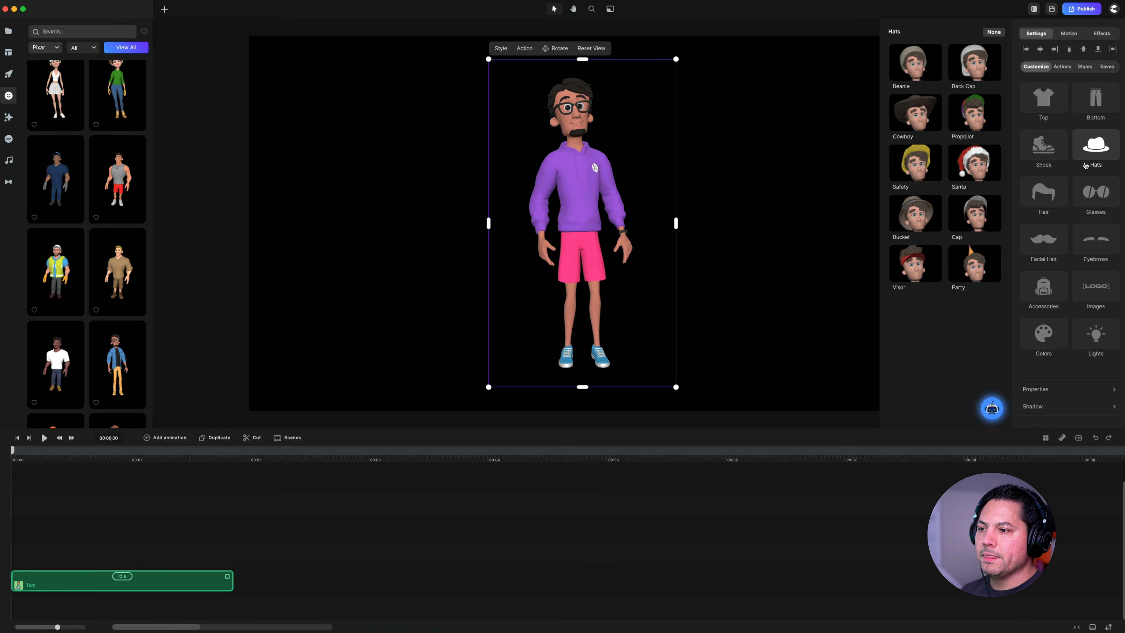
pyautogui.click(958, 264)
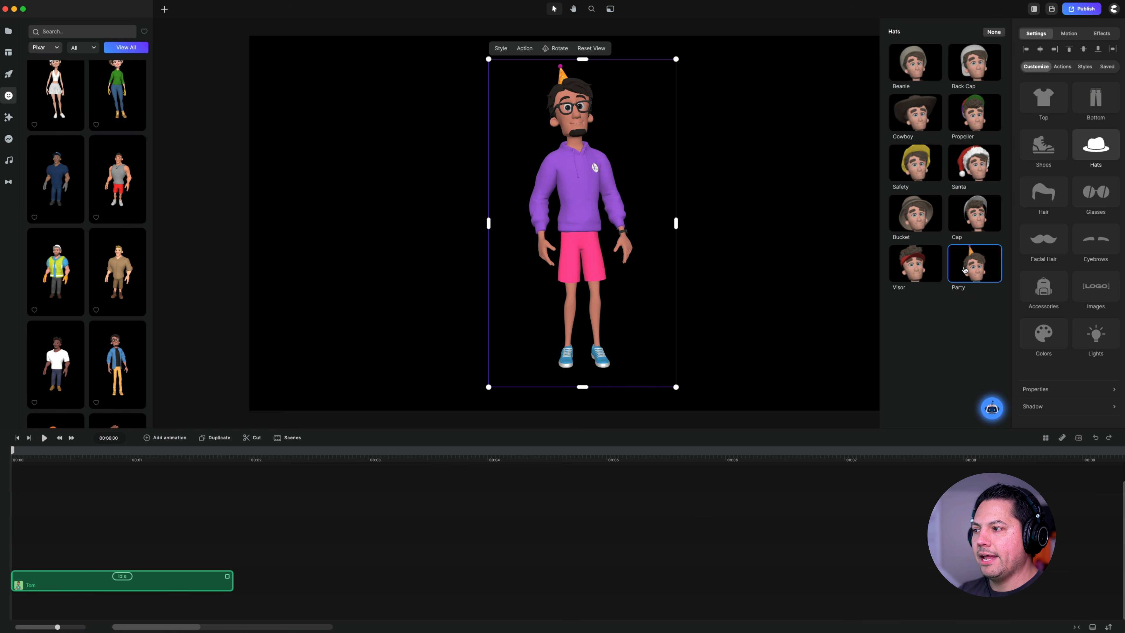
pyautogui.click(1047, 207)
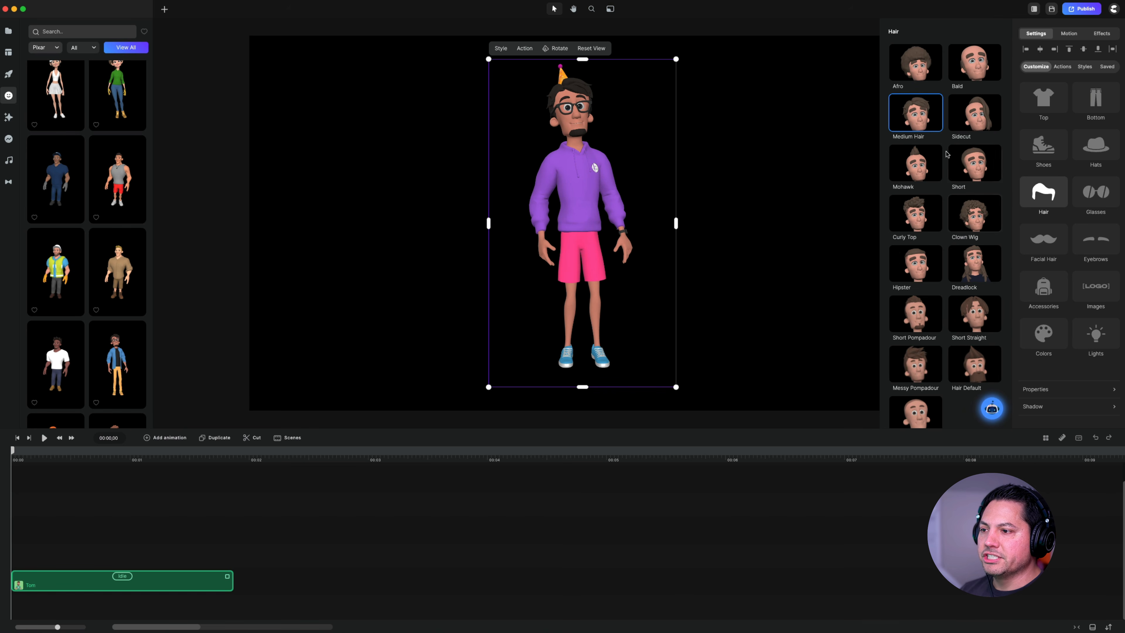
pyautogui.click(980, 119)
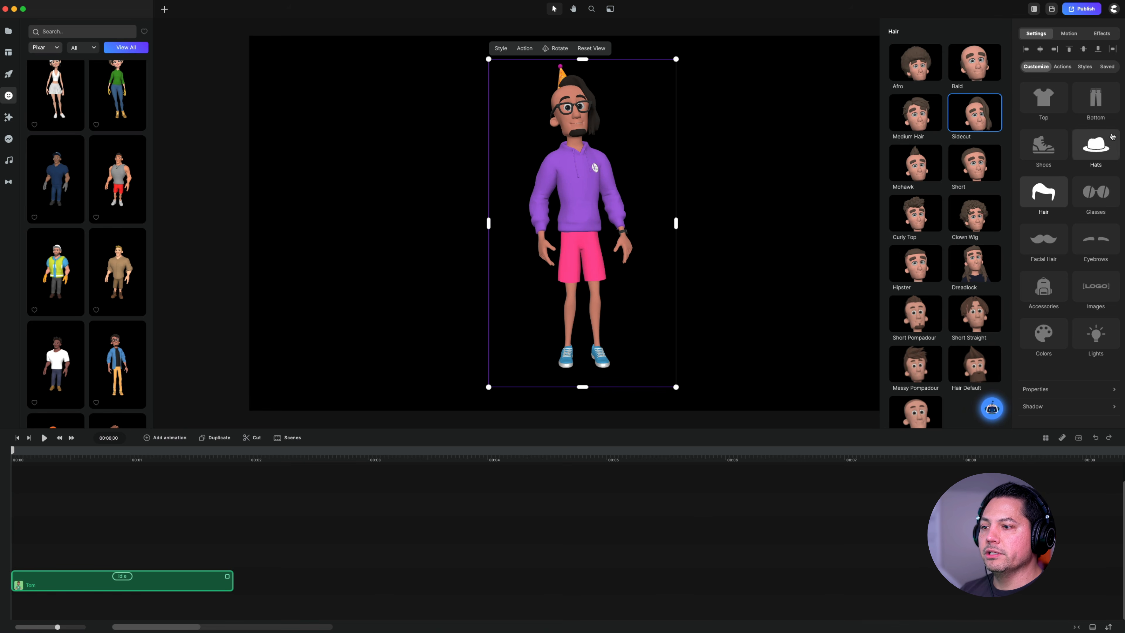
pyautogui.click(1106, 196)
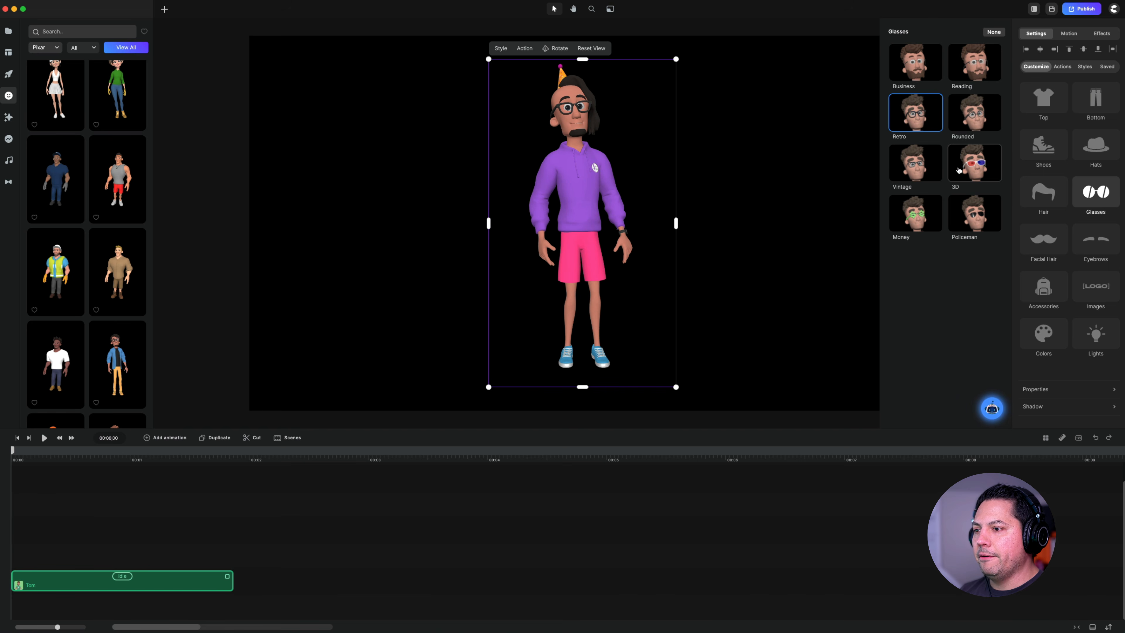
pyautogui.click(958, 169)
pyautogui.click(1049, 244)
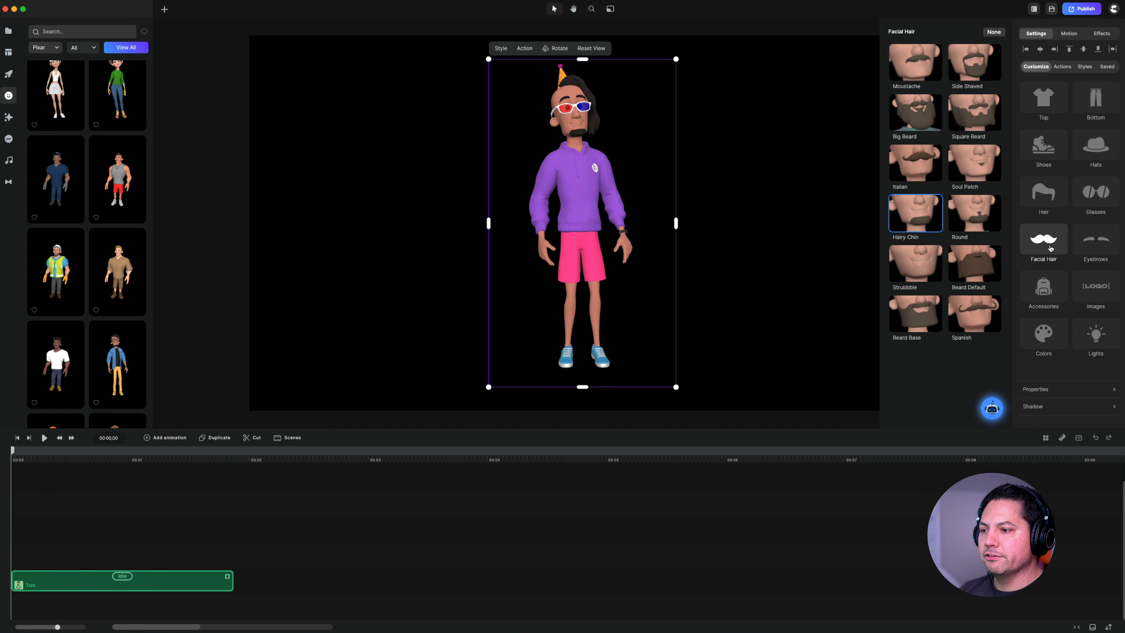
pyautogui.click(977, 318)
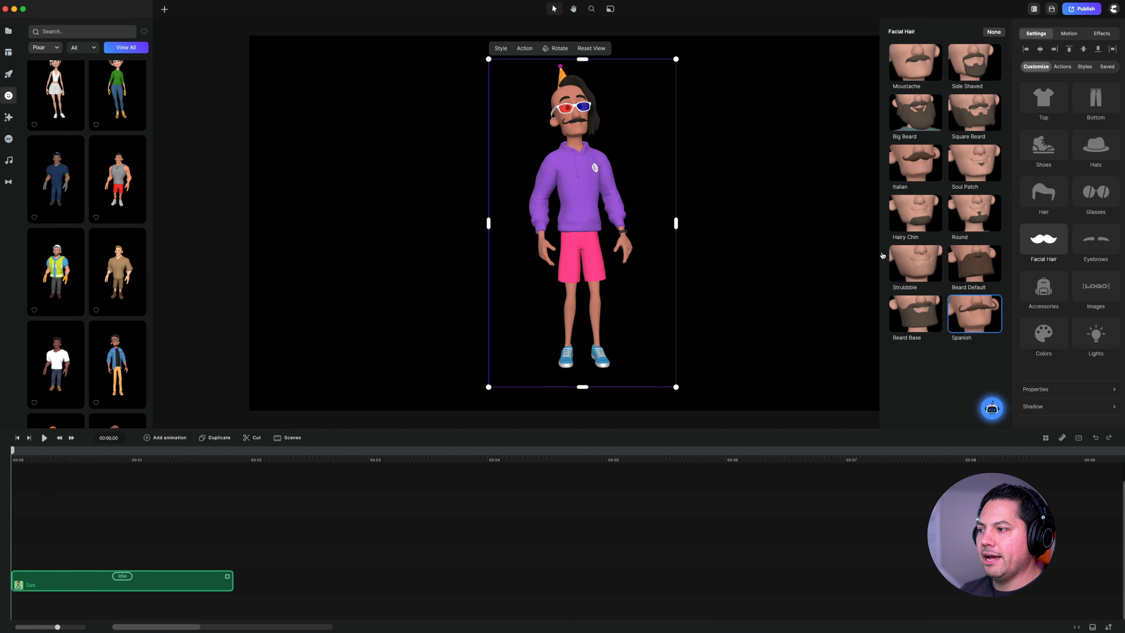
# Add the Bracelet and Backpack accessories to the character
pyautogui.click(1043, 288)
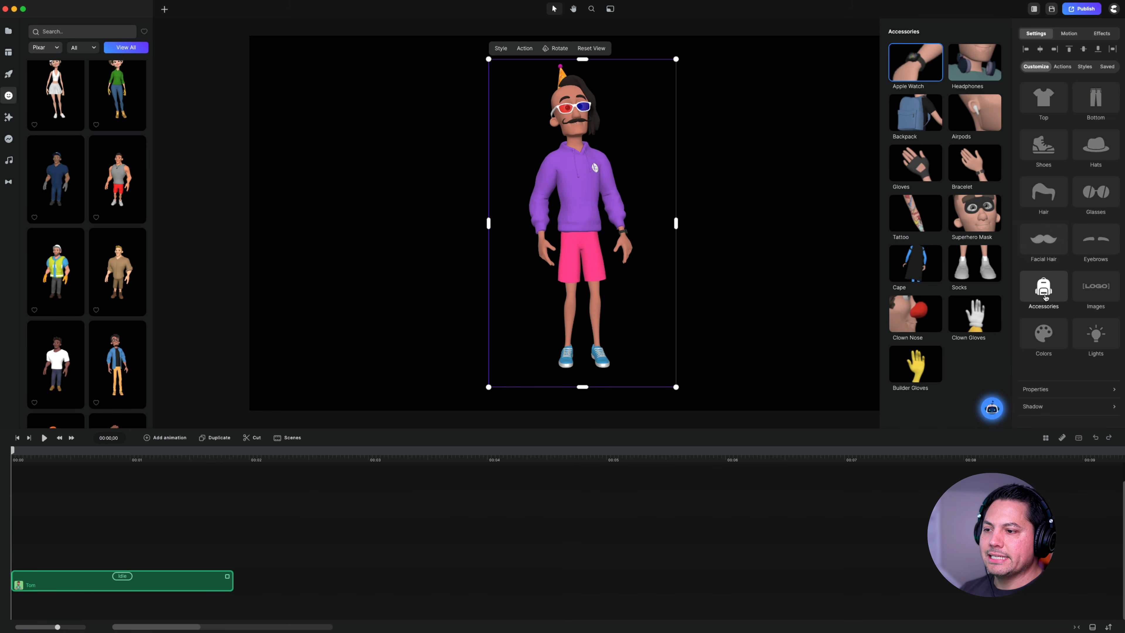
pyautogui.click(981, 170)
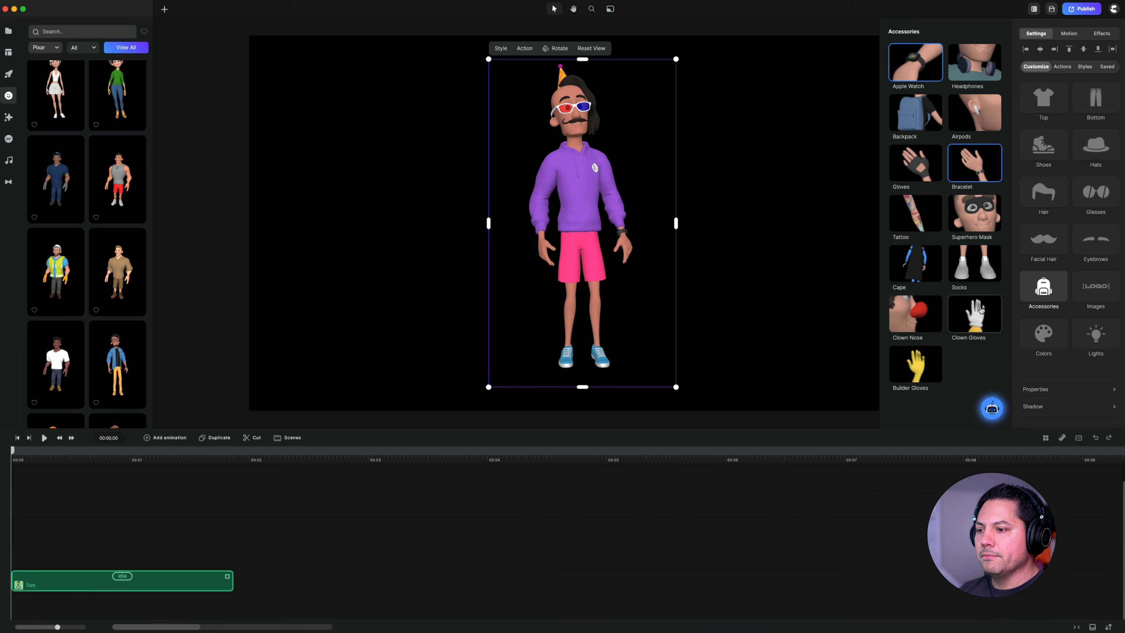
pyautogui.click(908, 105)
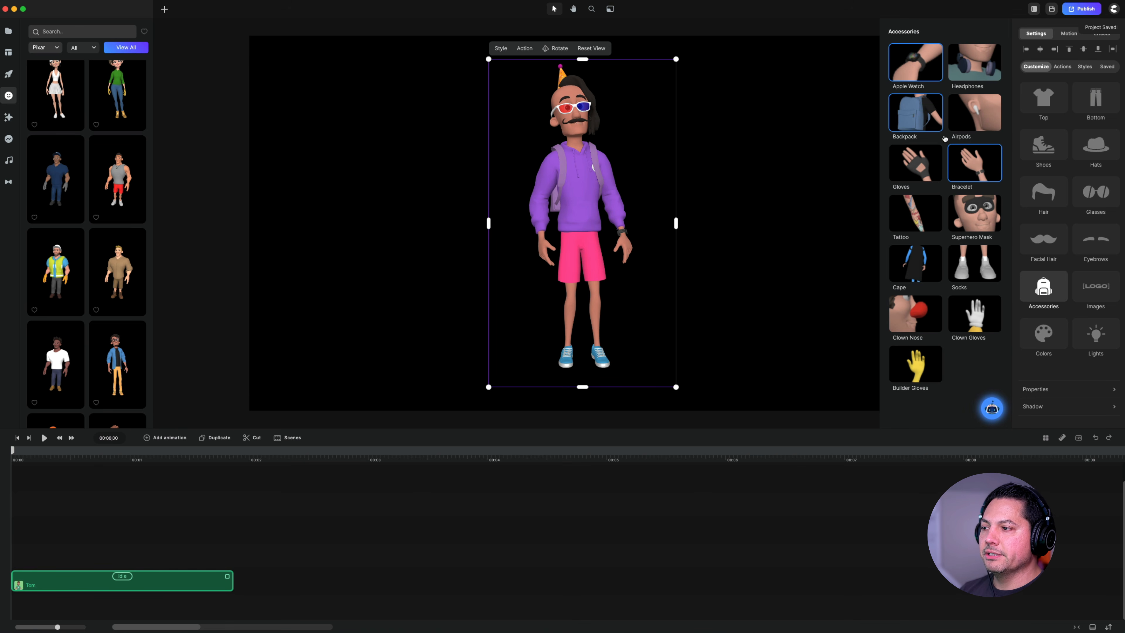
# Replace the character's logo image with the white C logo from the project media, and open the character's color settings
pyautogui.click(1103, 293)
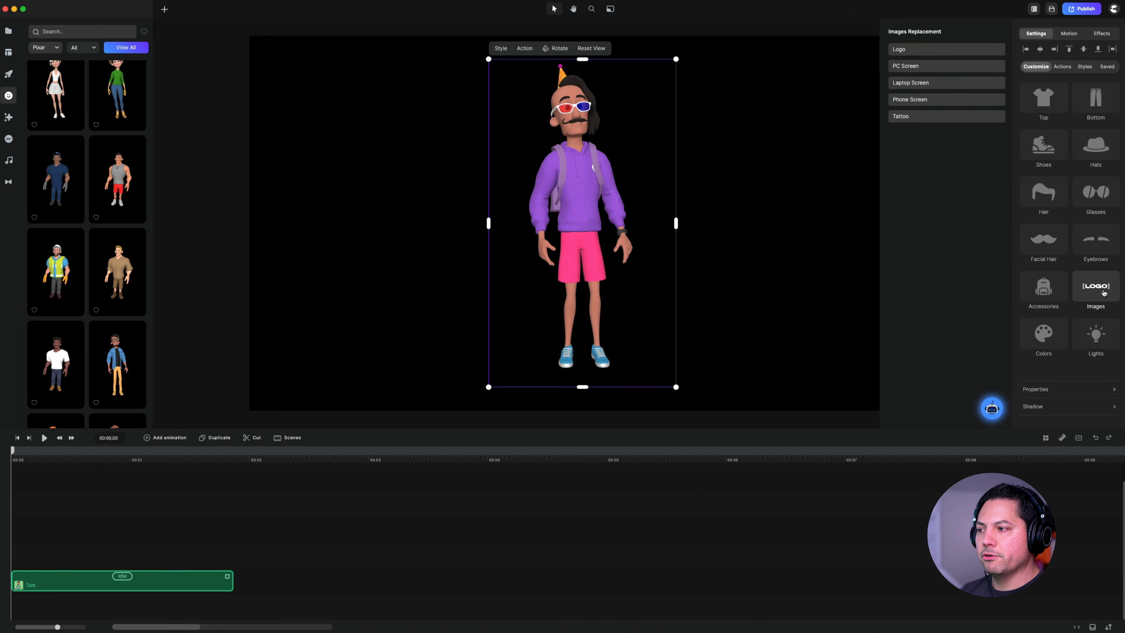
pyautogui.click(924, 49)
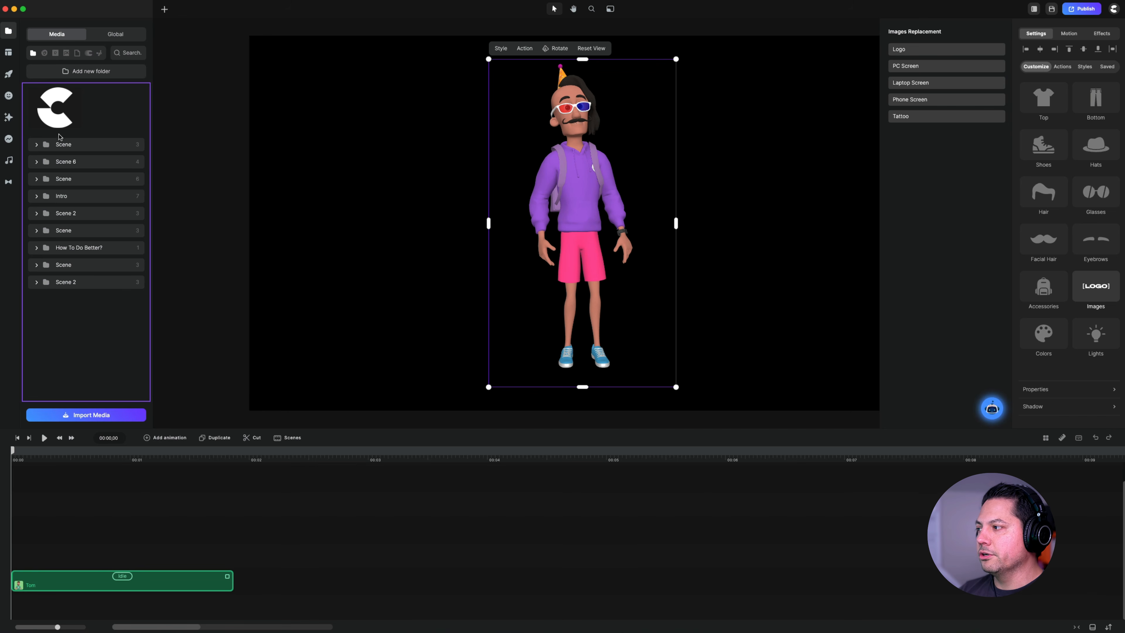
pyautogui.click(53, 117)
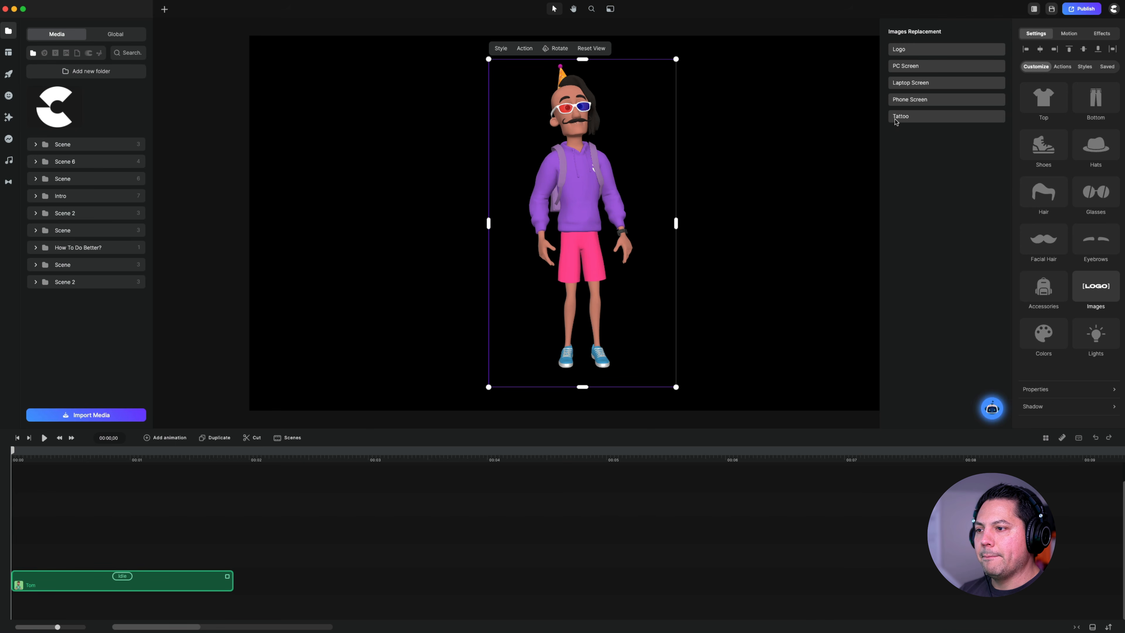
pyautogui.scroll(-3, 1061, 270)
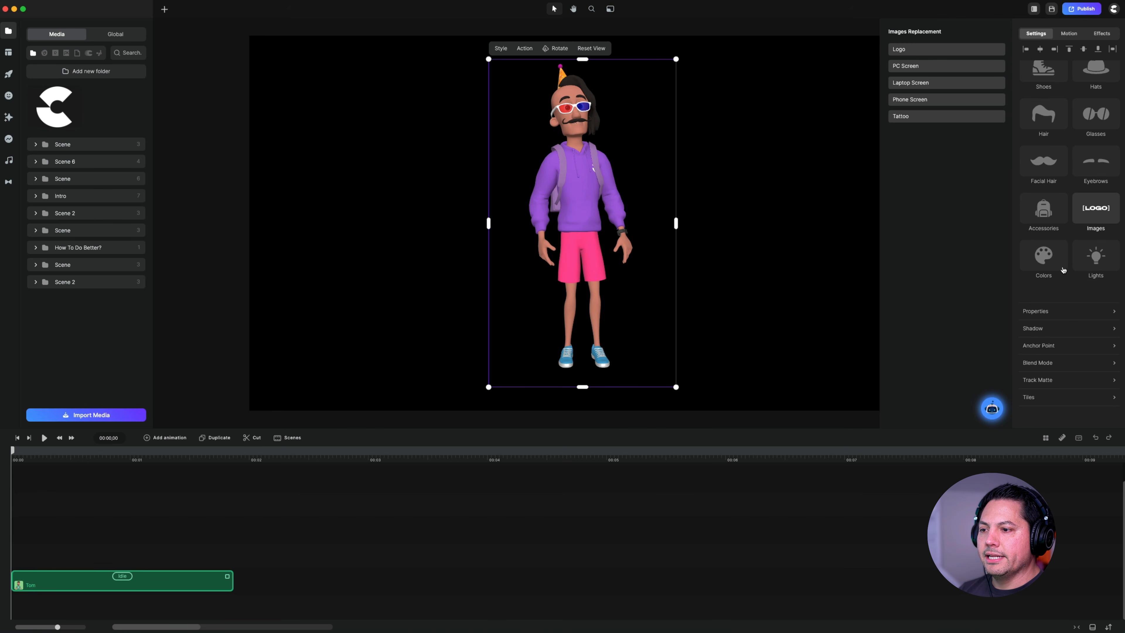
pyautogui.click(1043, 259)
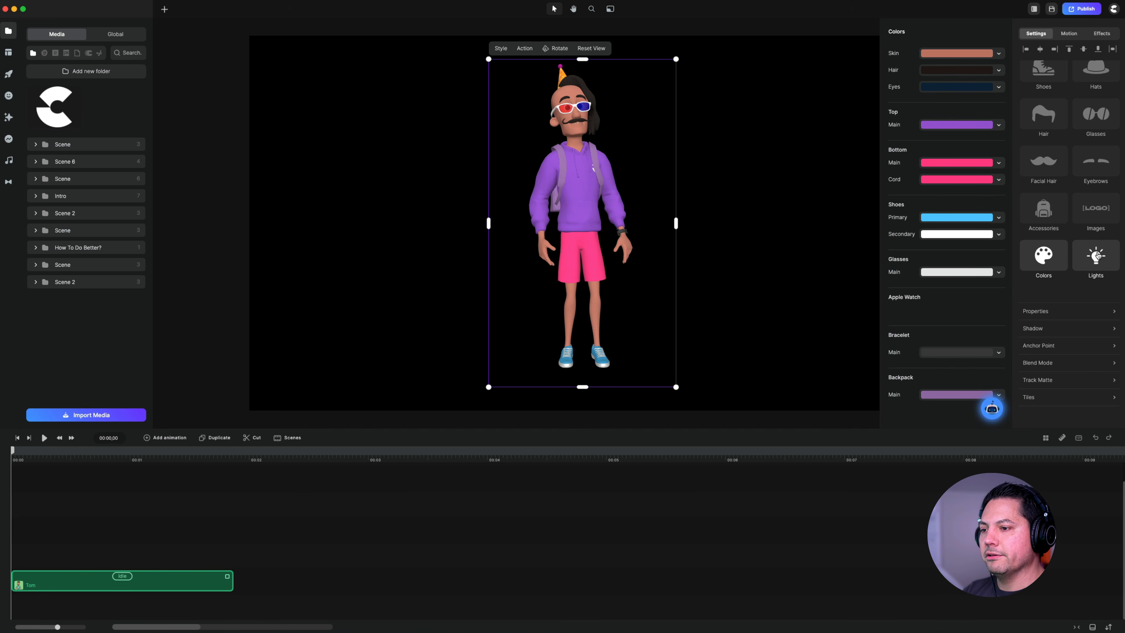
# Set the character's frontal light intensity to 29% and its ambient light intensity to 3%
pyautogui.click(1097, 256)
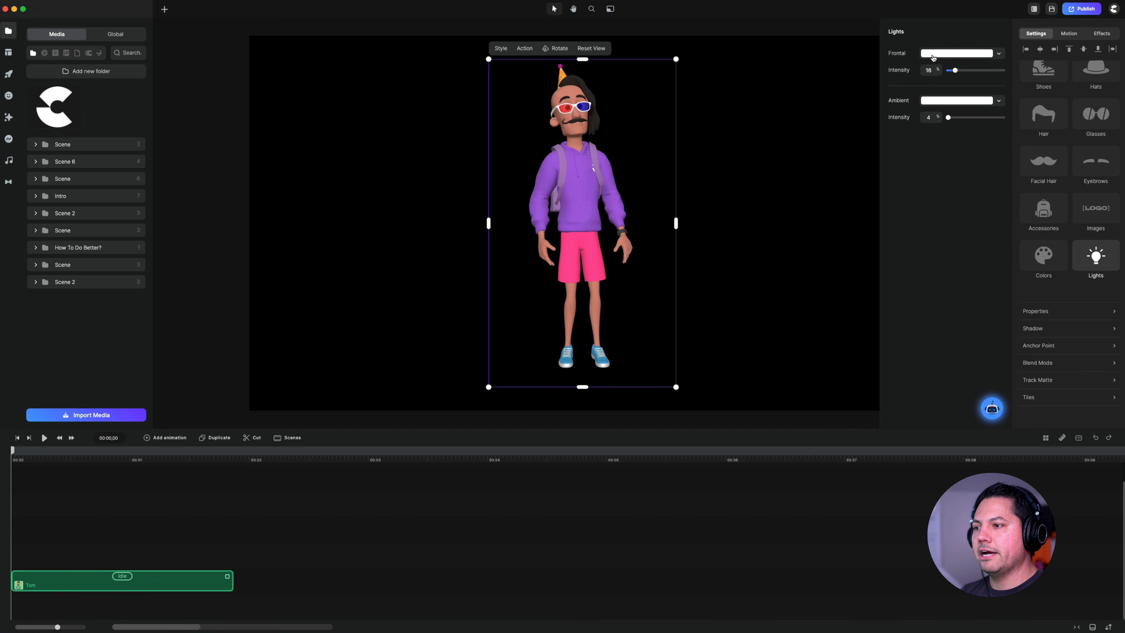
pyautogui.moveTo(956, 71); pyautogui.dragTo(962, 73)
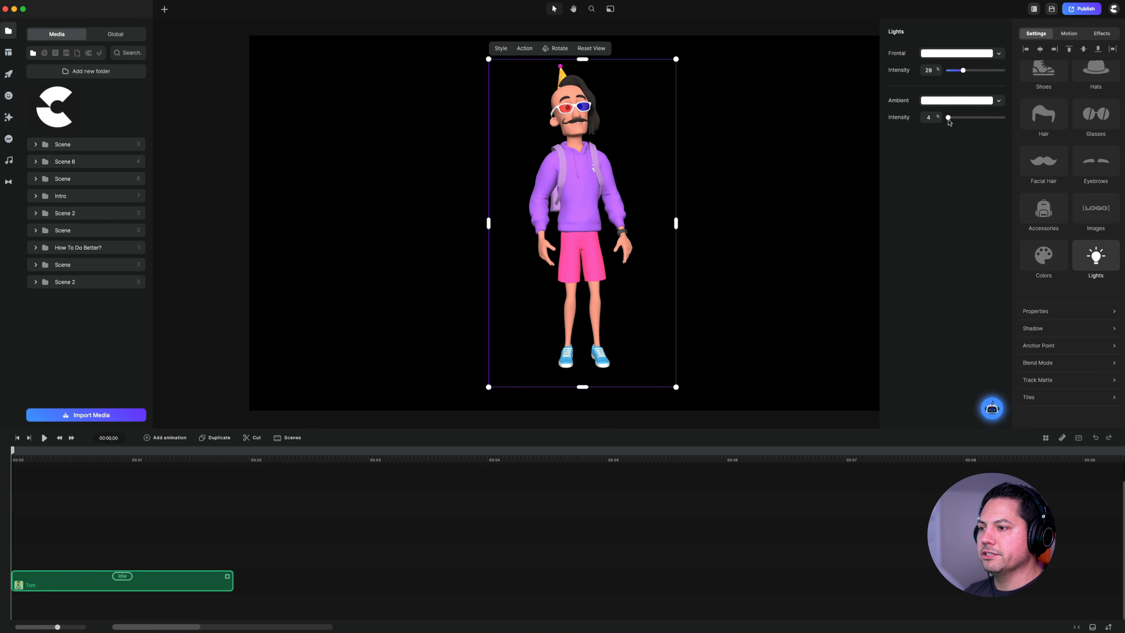
pyautogui.moveTo(951, 120)
pyautogui.mouseDown()
pyautogui.moveTo(970, 123)
pyautogui.moveTo(947, 117)
pyautogui.mouseUp()
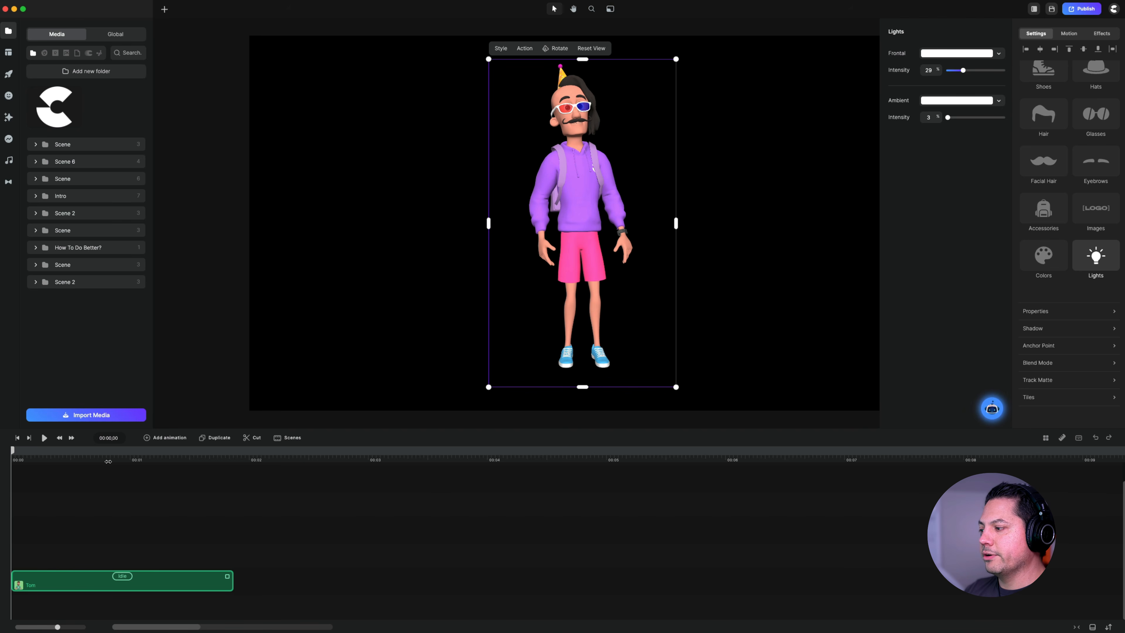
# Play back the character's Idle action in the timeline
pyautogui.moveTo(108, 461); pyautogui.dragTo(146, 461)
pyautogui.press('space')
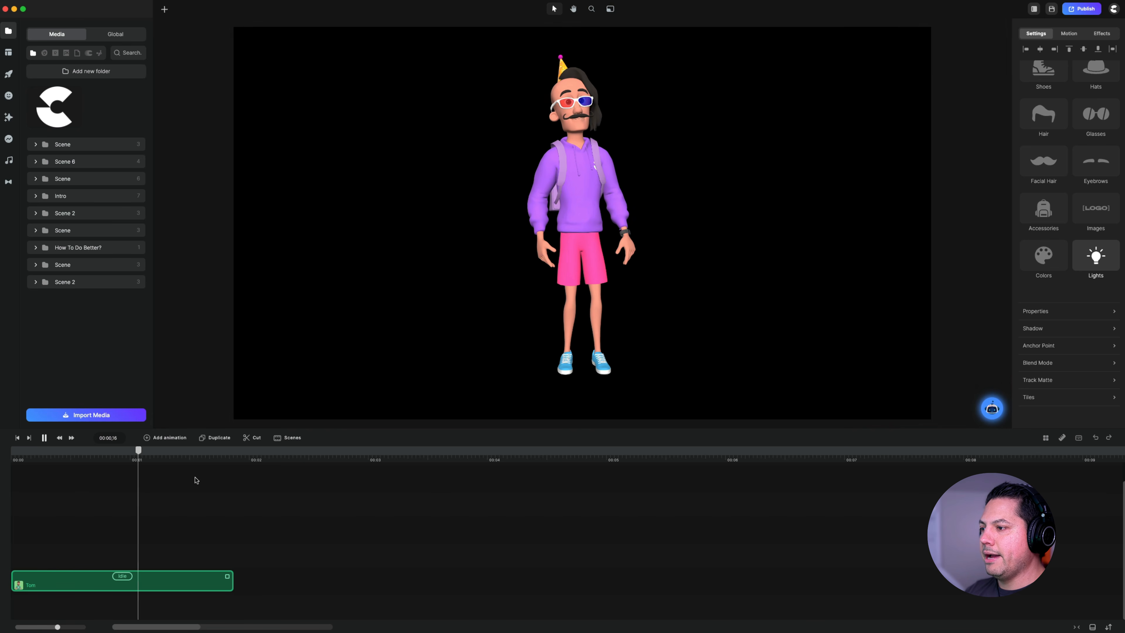
pyautogui.press('space')
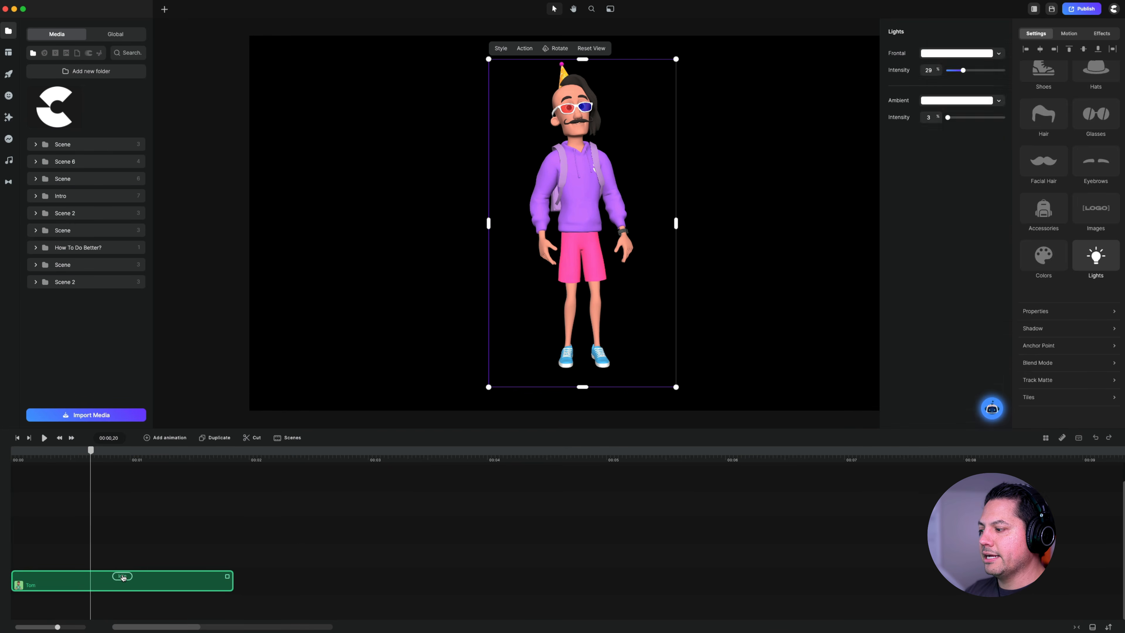
# Add the Searching action after the character's Idle action and preview the combined animation
pyautogui.click(123, 576)
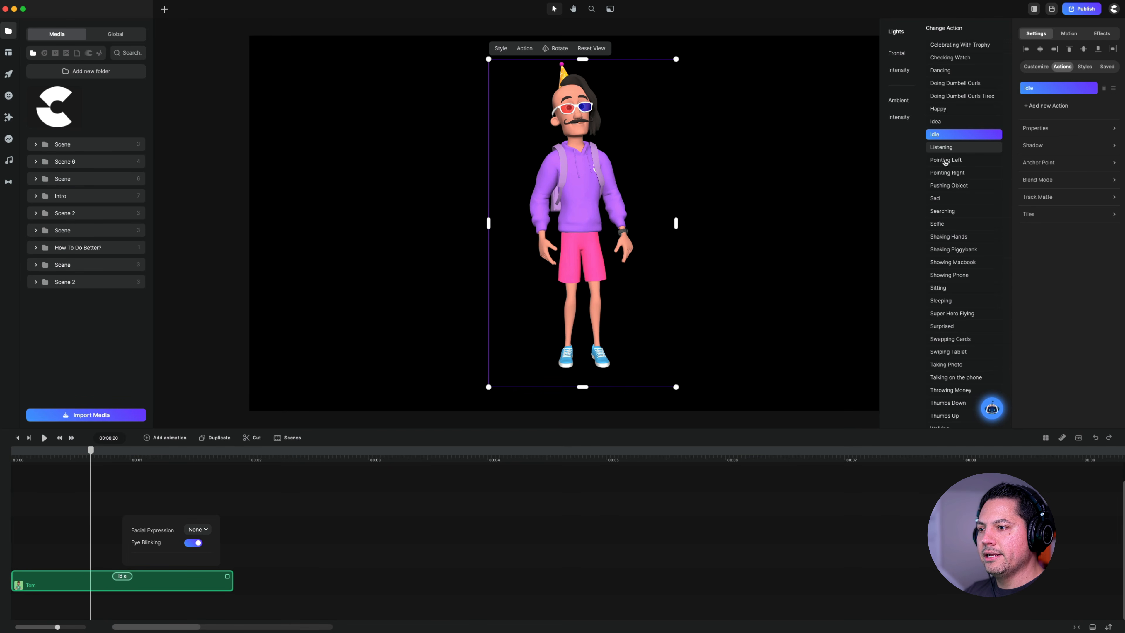
pyautogui.click(1048, 106)
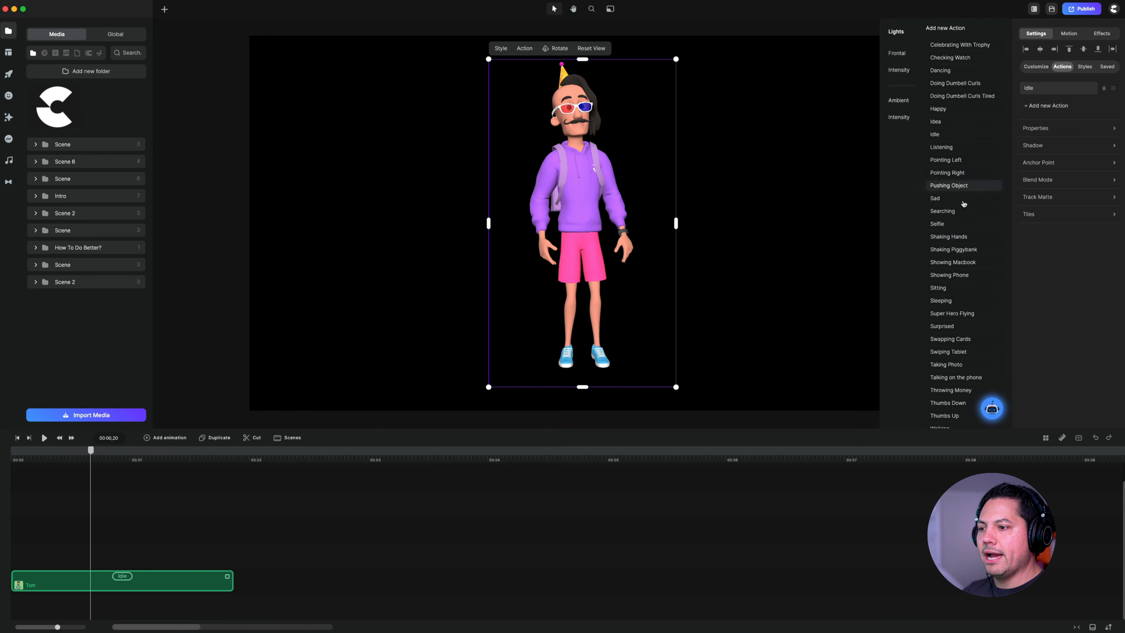
pyautogui.click(942, 211)
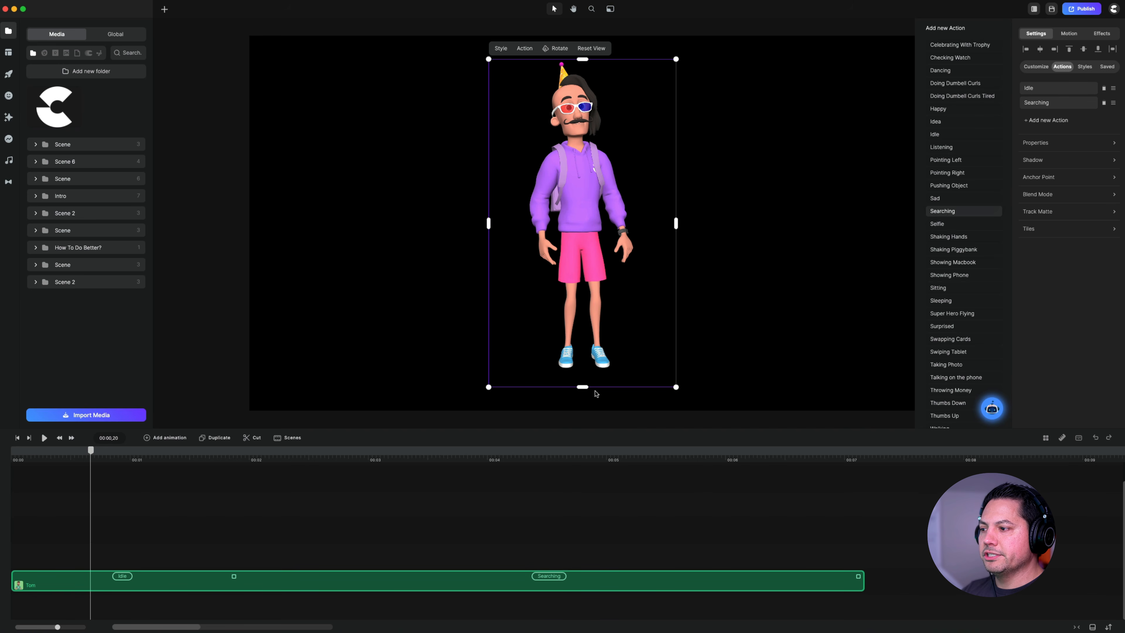
pyautogui.moveTo(98, 455); pyautogui.dragTo(371, 474)
pyautogui.press('space')
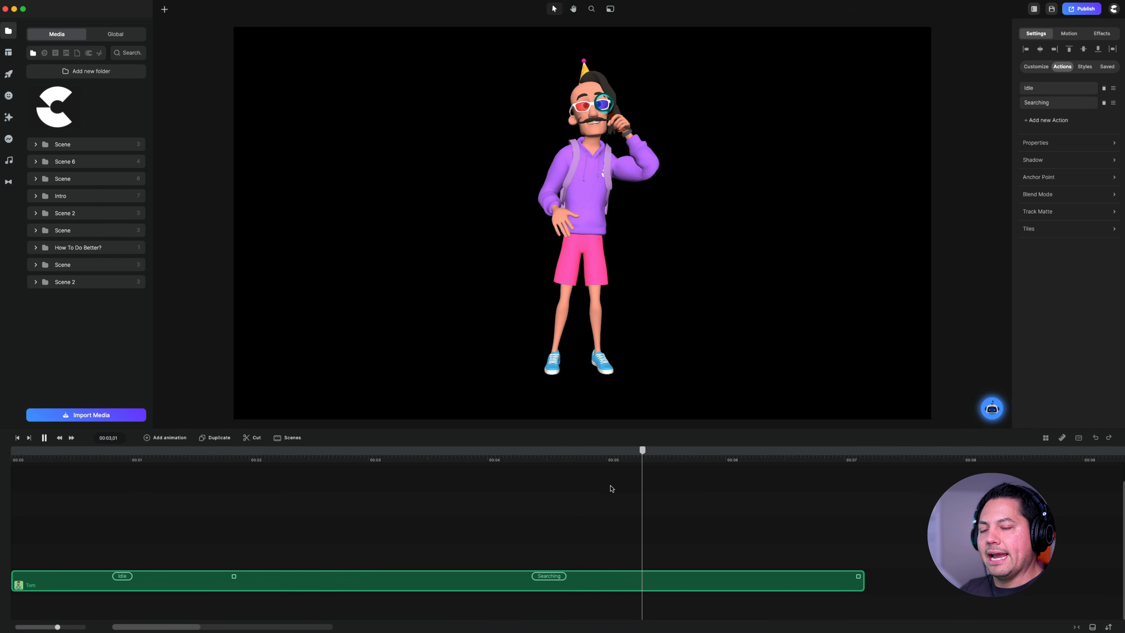
pyautogui.press('space')
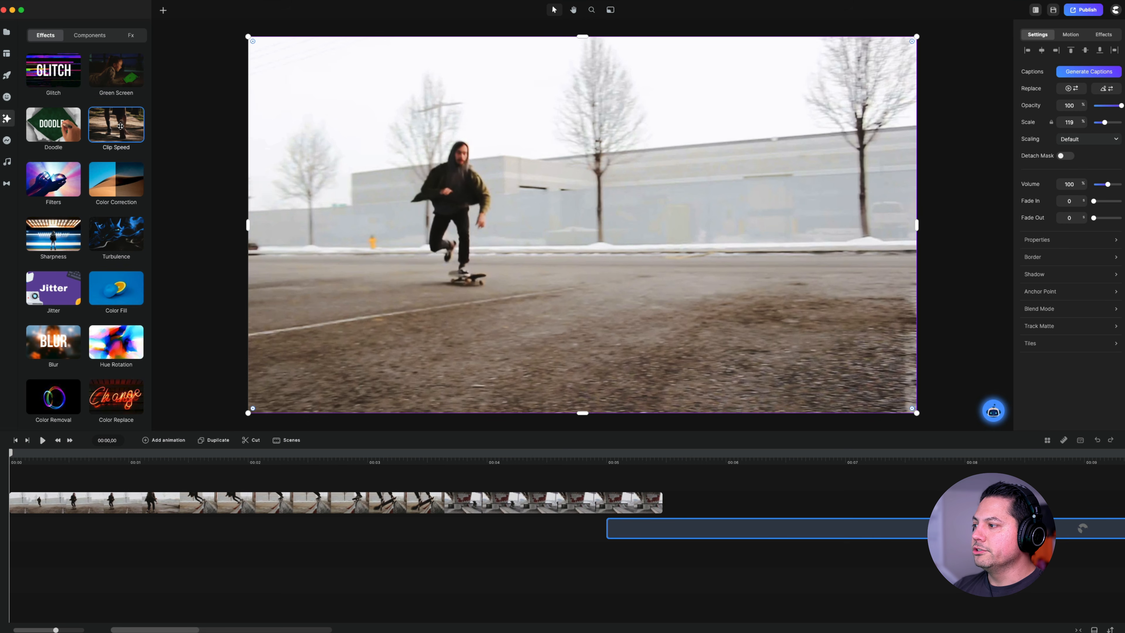
# Apply the Glitch effect from the effects library to the skateboarding clip, view its settings and preview it
pyautogui.scroll(-5, 67, 319)
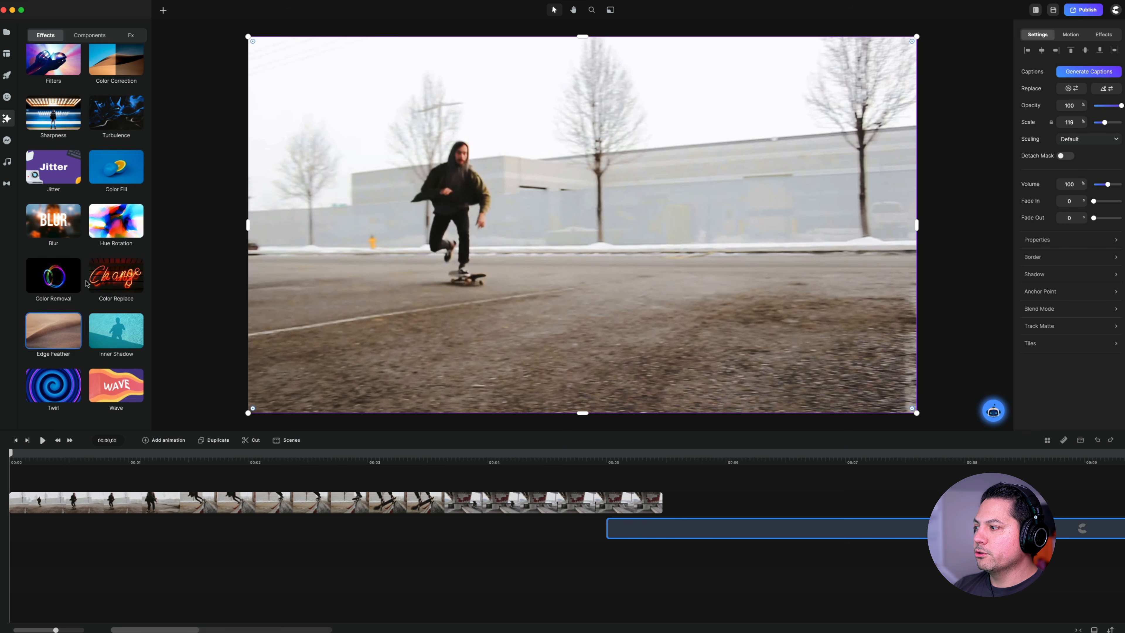
pyautogui.scroll(1, 89, 246)
pyautogui.scroll(5, 89, 246)
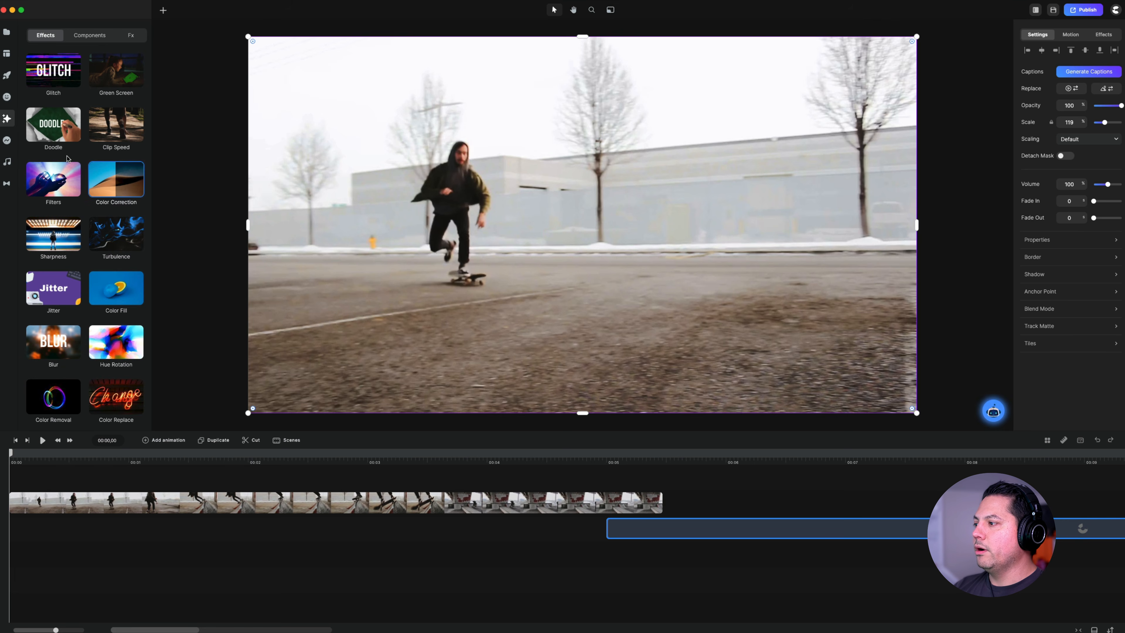
pyautogui.moveTo(53, 71); pyautogui.dragTo(569, 208)
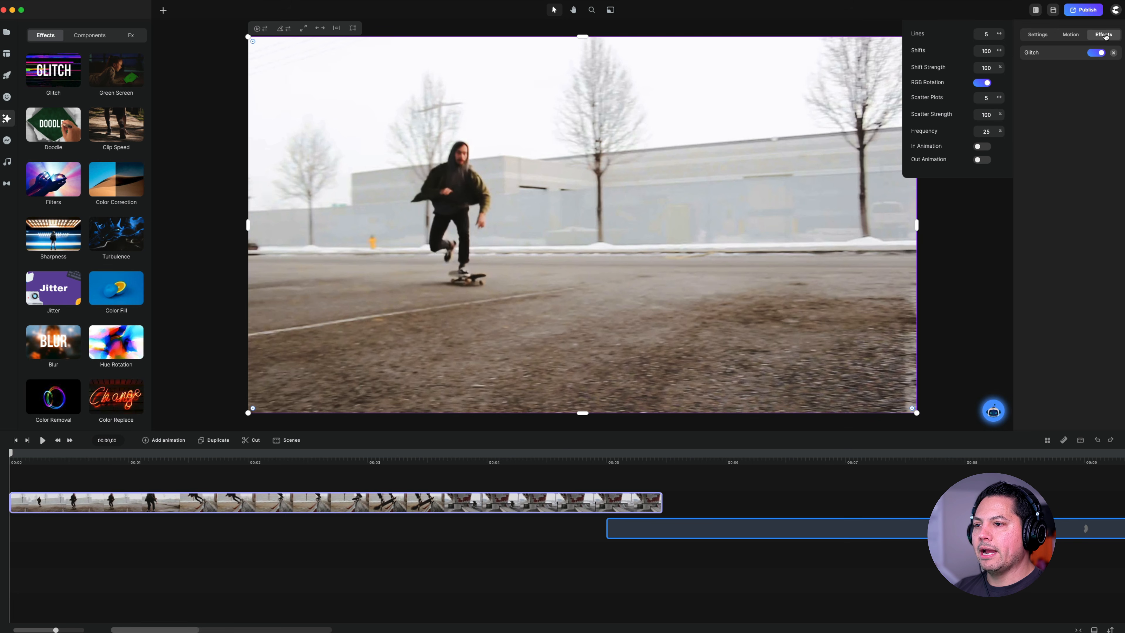
pyautogui.click(1103, 35)
pyautogui.click(1053, 55)
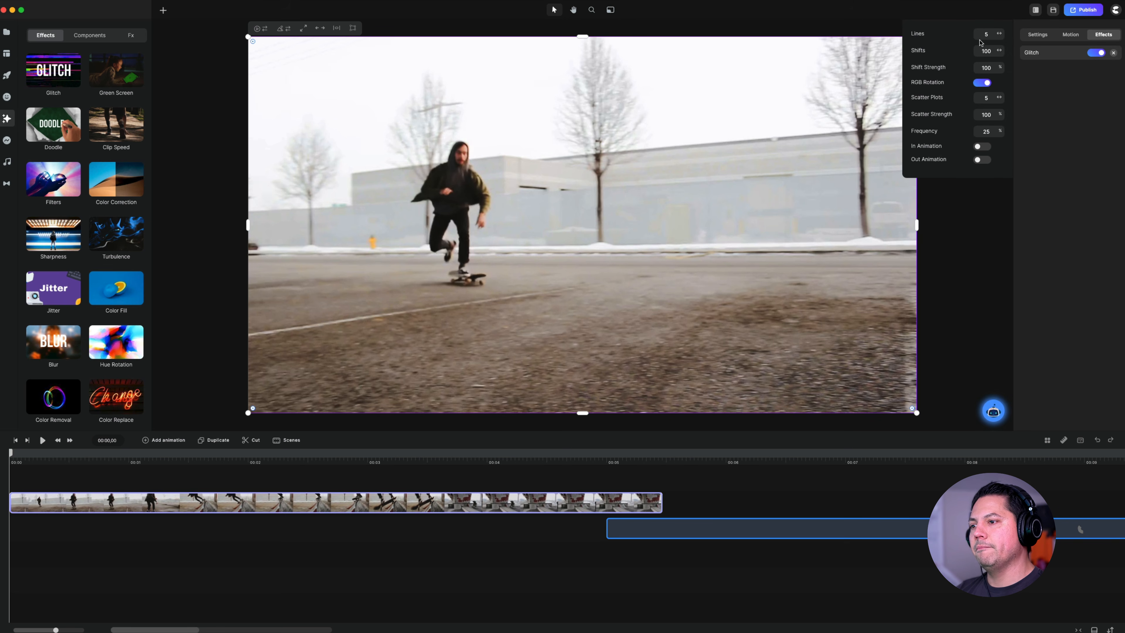
pyautogui.click(43, 440)
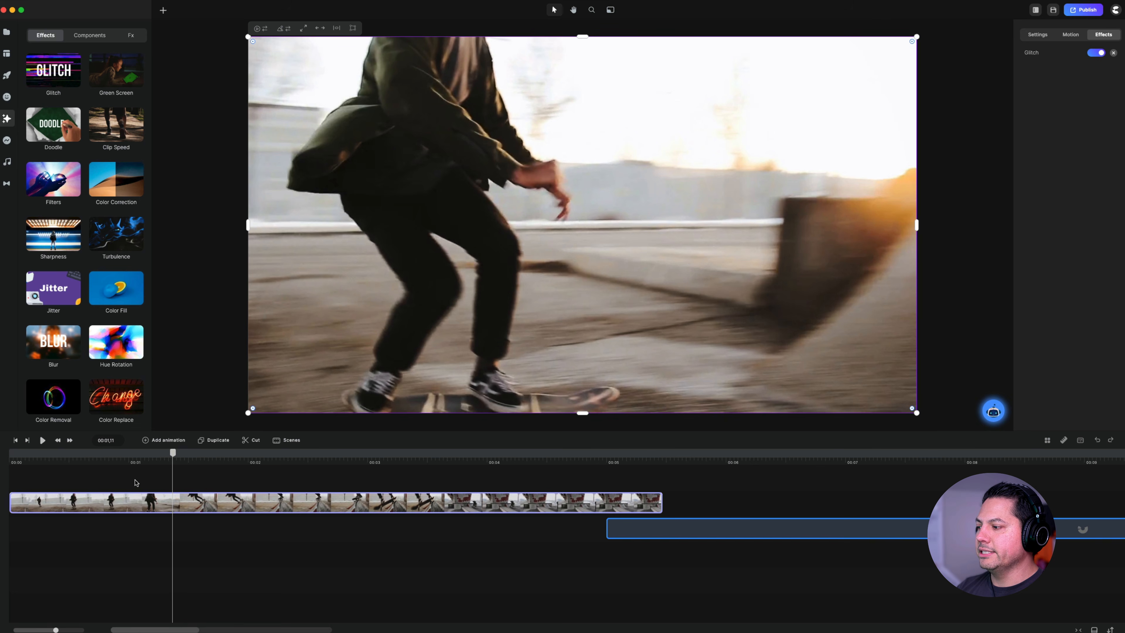
# Set the Glitch effect's Scatter Strength to 24% and Frequency to 5%, and preview the clip
pyautogui.click(1035, 57)
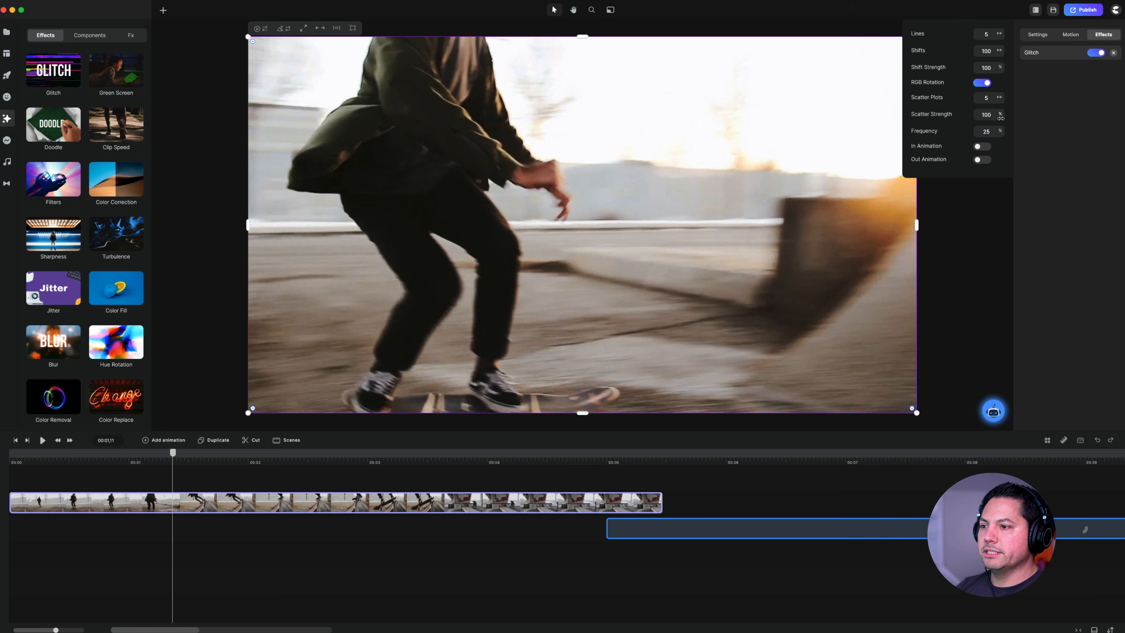
pyautogui.moveTo(998, 117)
pyautogui.mouseDown()
pyautogui.moveTo(960, 124)
pyautogui.moveTo(989, 134)
pyautogui.mouseUp()
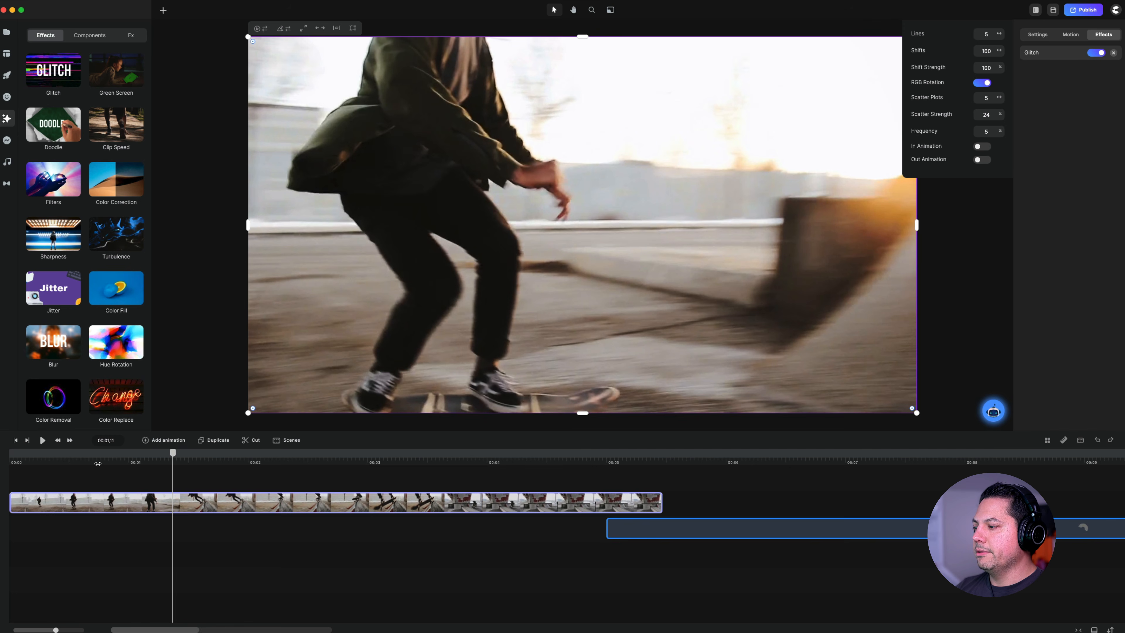
pyautogui.click(98, 462)
pyautogui.press('space')
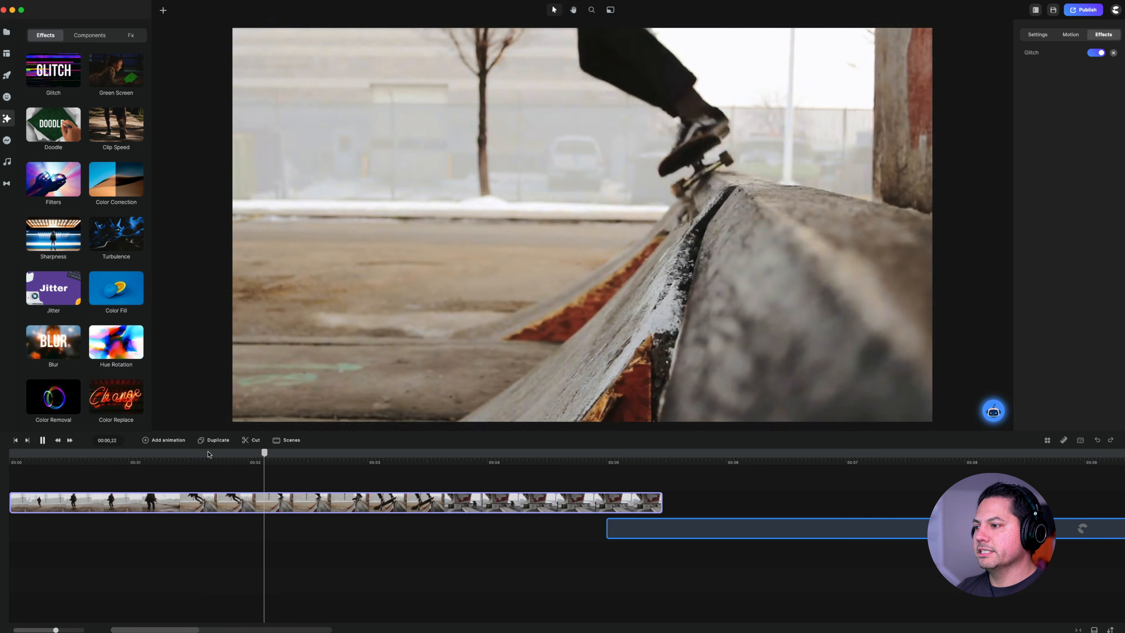
pyautogui.click(515, 397)
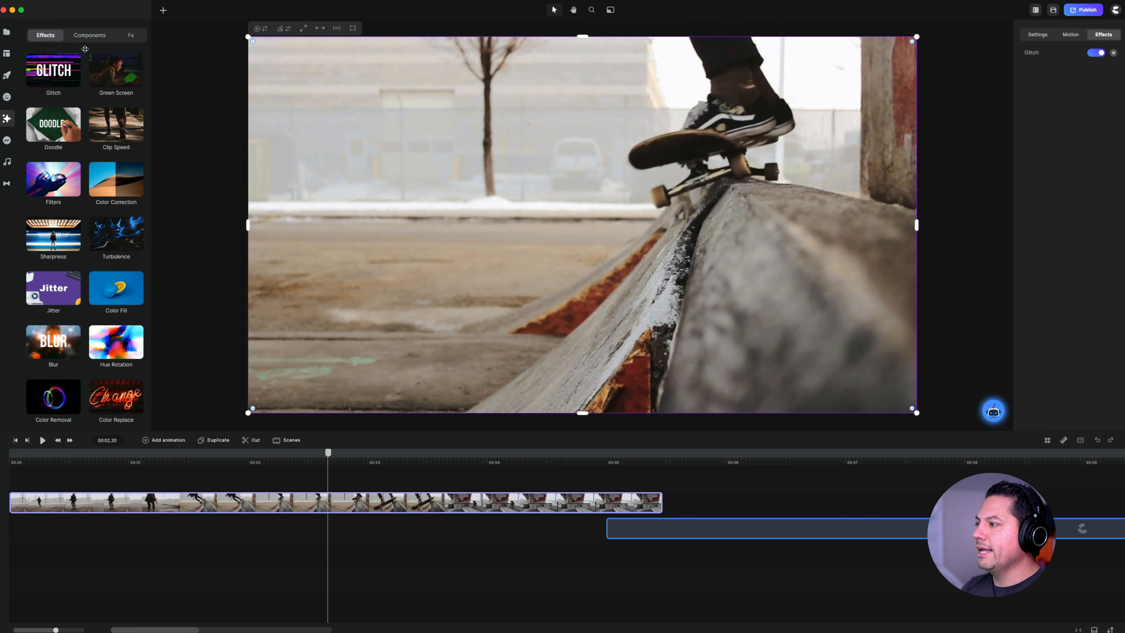
# Add a Text Box component above the skateboarding clip, starting at the timeline's beginning, position it low in the frame and select its text
pyautogui.scroll(-3, 85, 291)
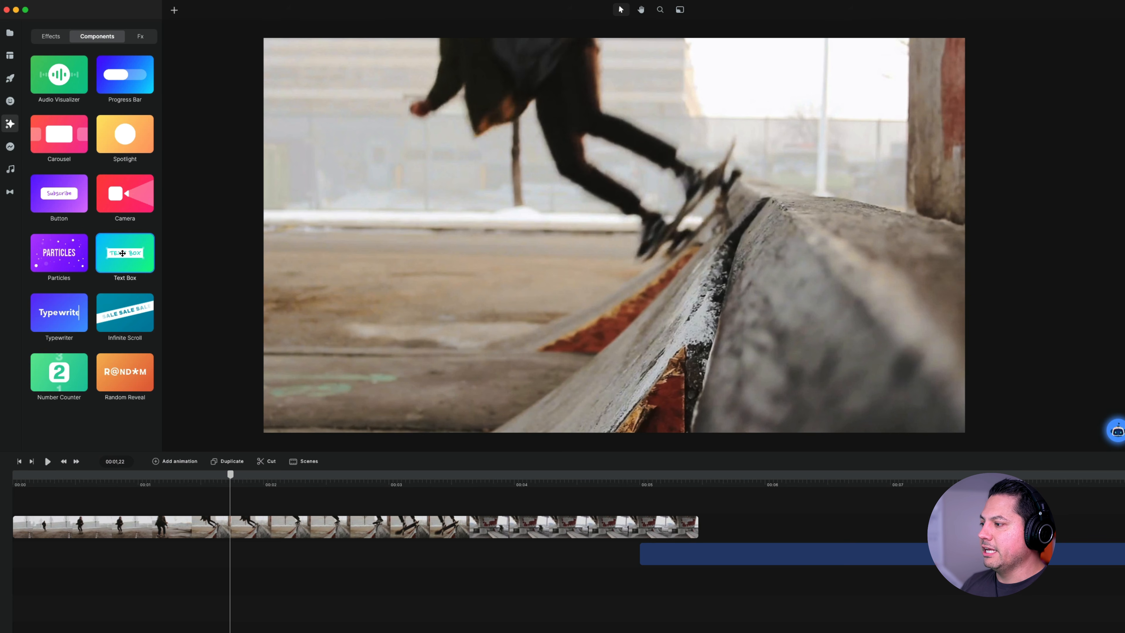
pyautogui.moveTo(123, 254); pyautogui.dragTo(60, 516)
pyautogui.moveTo(497, 384); pyautogui.dragTo(521, 385)
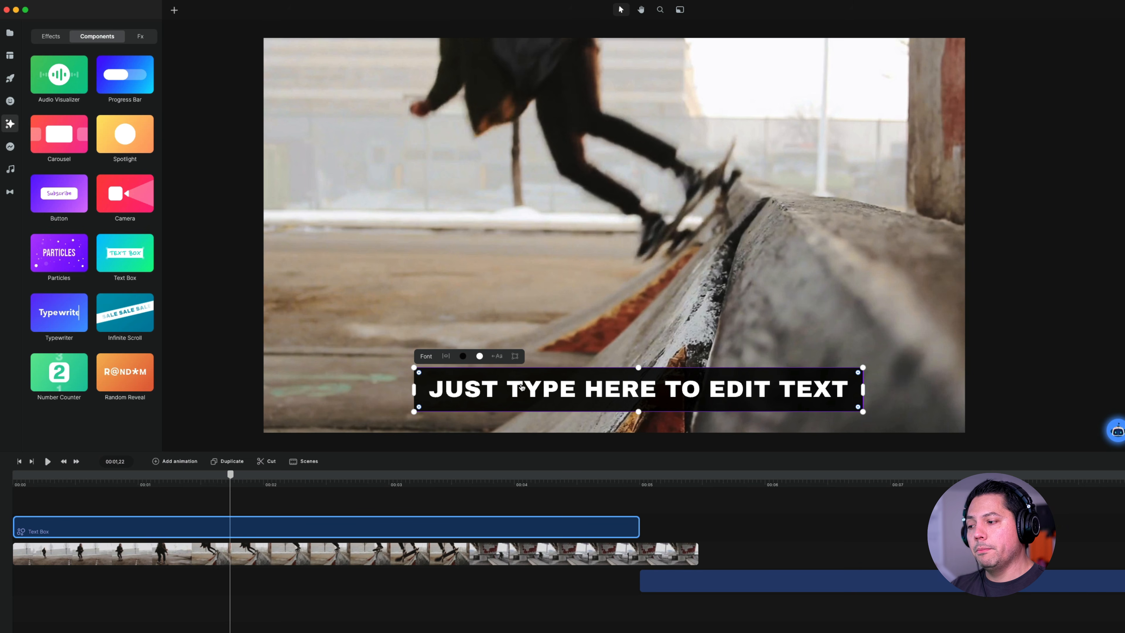
pyautogui.tripleClick(622, 392)
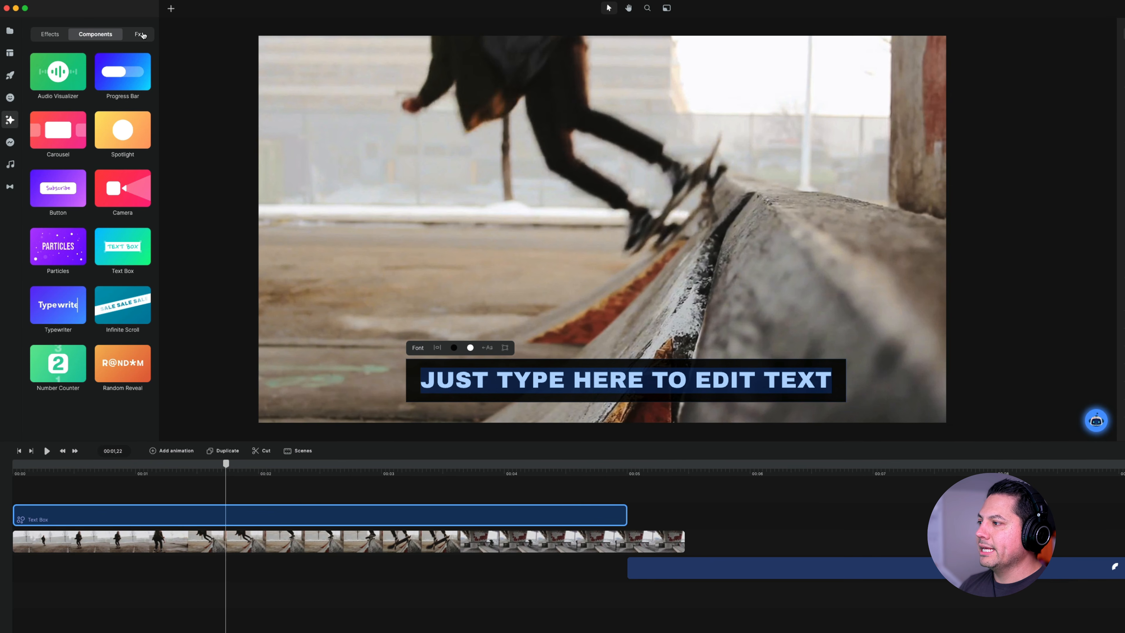
# Add the Particles Down Fx to the video, move it to the start of the timeline and preview it
pyautogui.click(36, 37)
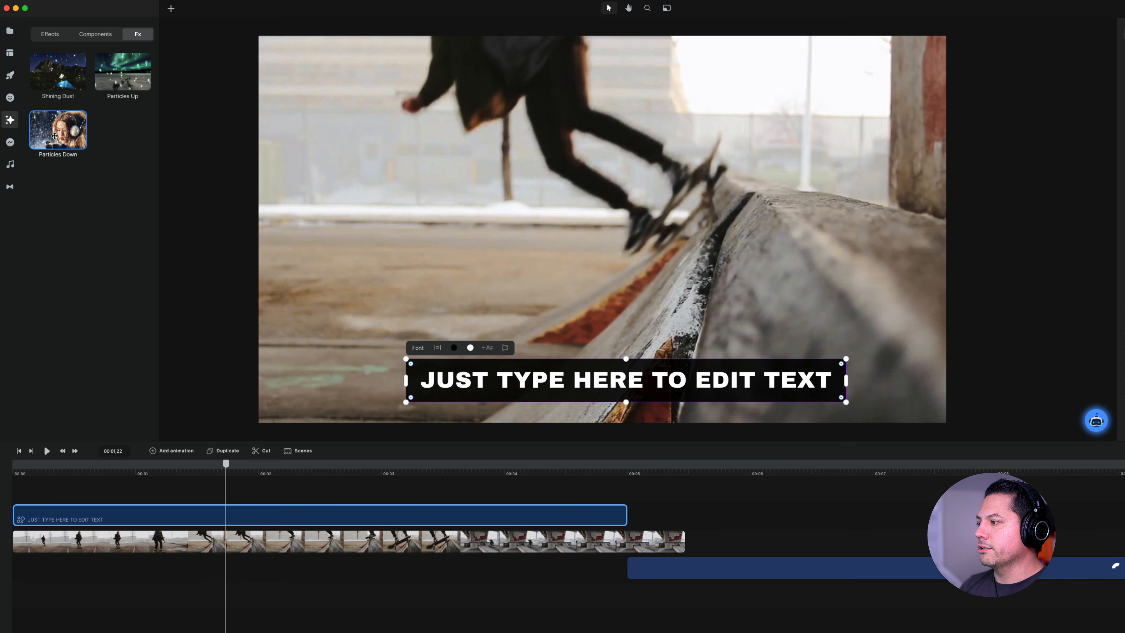
pyautogui.moveTo(54, 135); pyautogui.dragTo(424, 245)
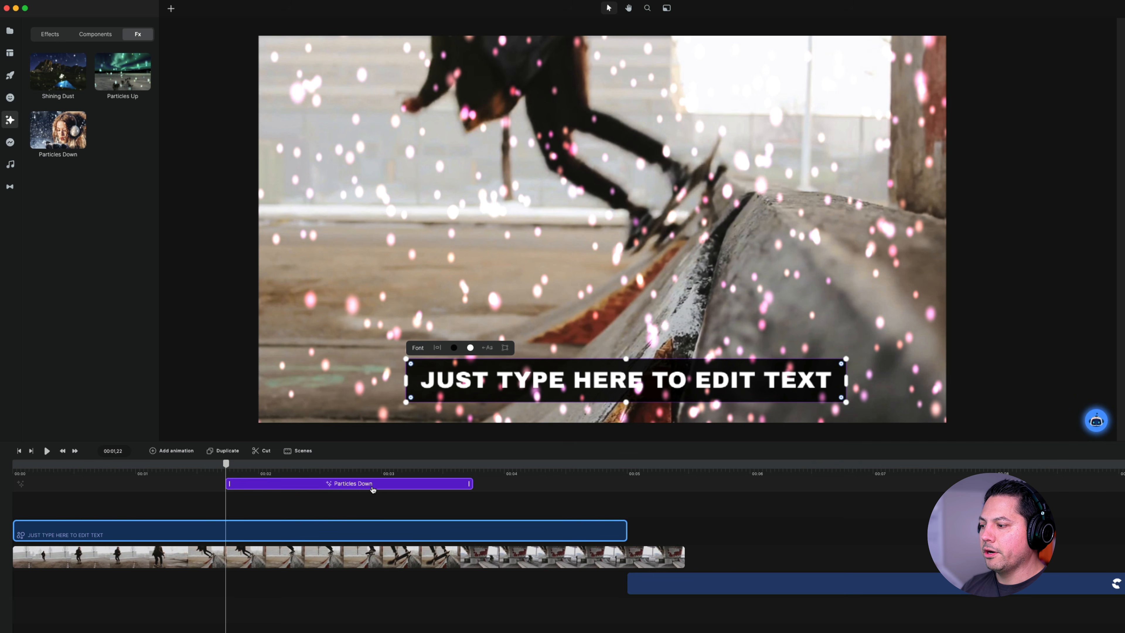
pyautogui.moveTo(373, 488); pyautogui.dragTo(13, 467)
pyautogui.press('space')
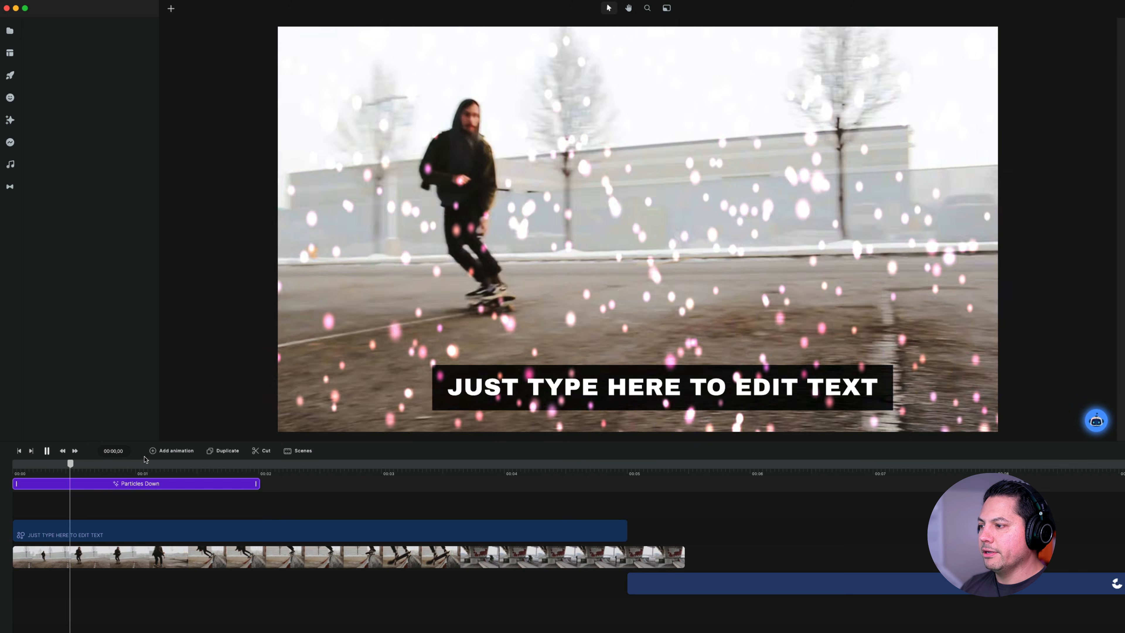
pyautogui.press('space')
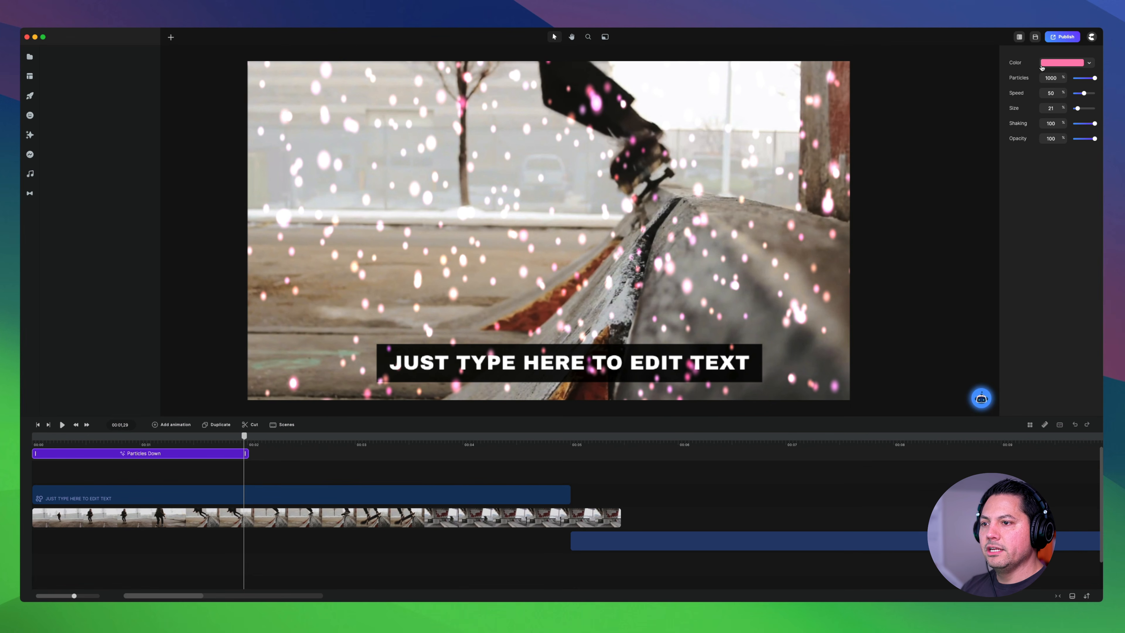
# Set the Particles Down Fx to 589 particles, speed 66 and size 15, and preview it
pyautogui.moveTo(1095, 78); pyautogui.dragTo(1085, 78)
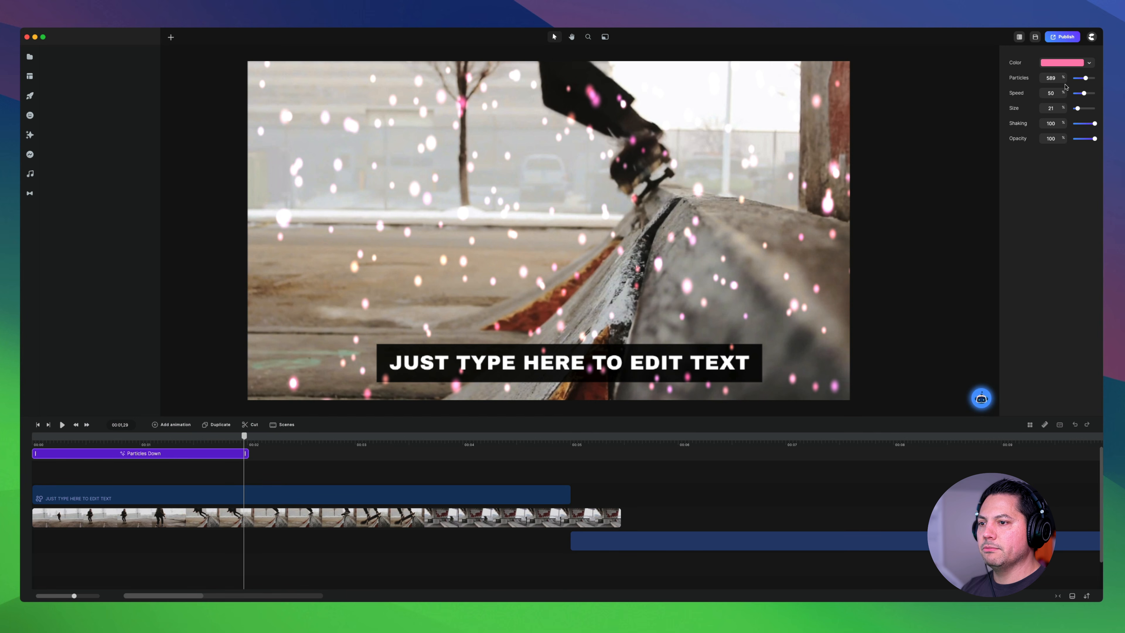
pyautogui.moveTo(1080, 94); pyautogui.dragTo(1077, 109)
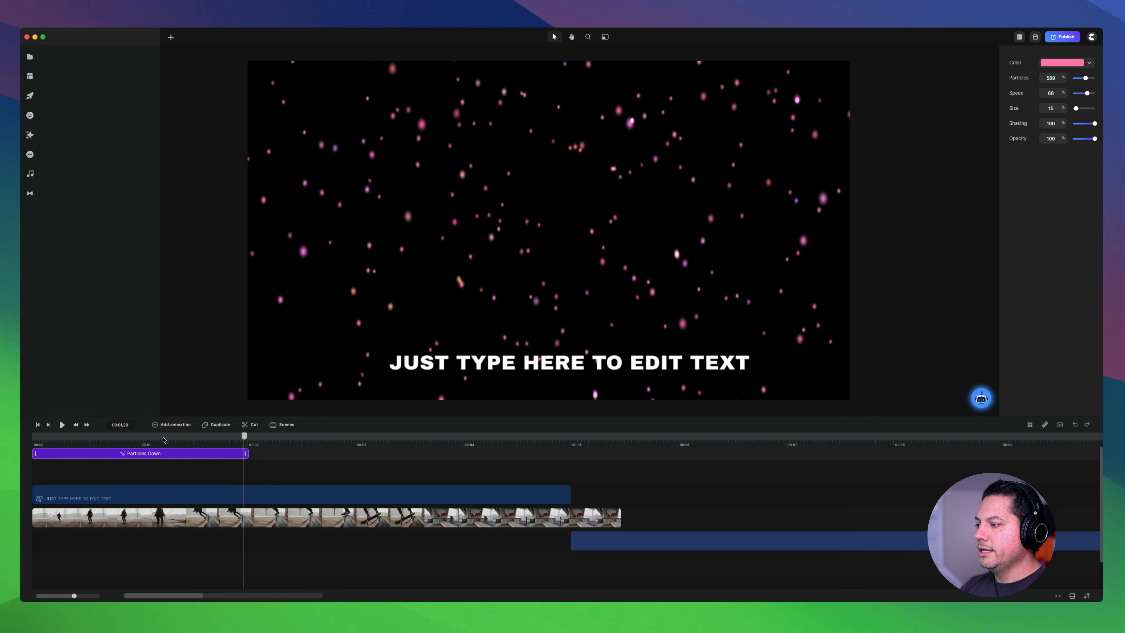
pyautogui.click(164, 438)
pyautogui.moveTo(162, 437); pyautogui.dragTo(96, 449)
pyautogui.press('space')
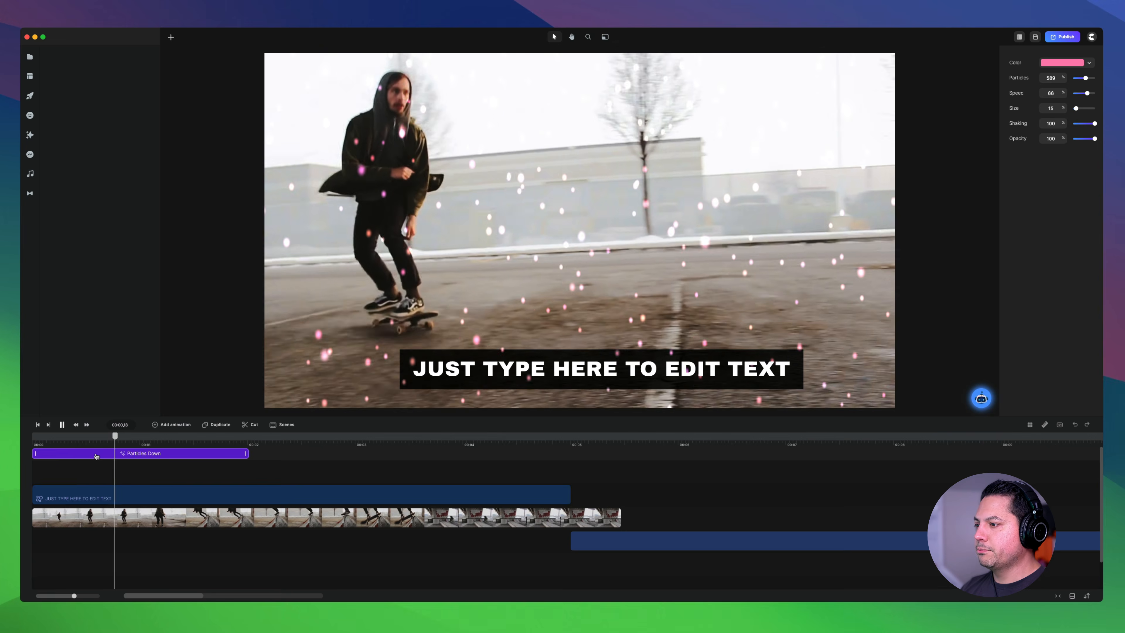
pyautogui.press('space')
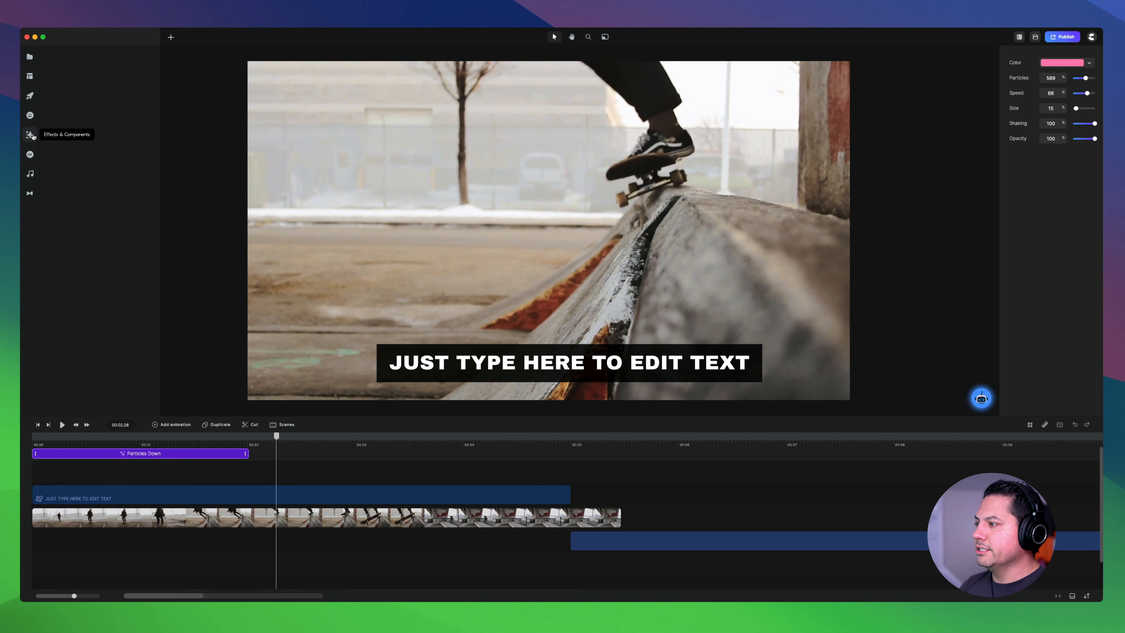
# Add the red YouTube channel call-to-action template in 16:9 to the empty canvas and preview its animation
pyautogui.click(30, 134)
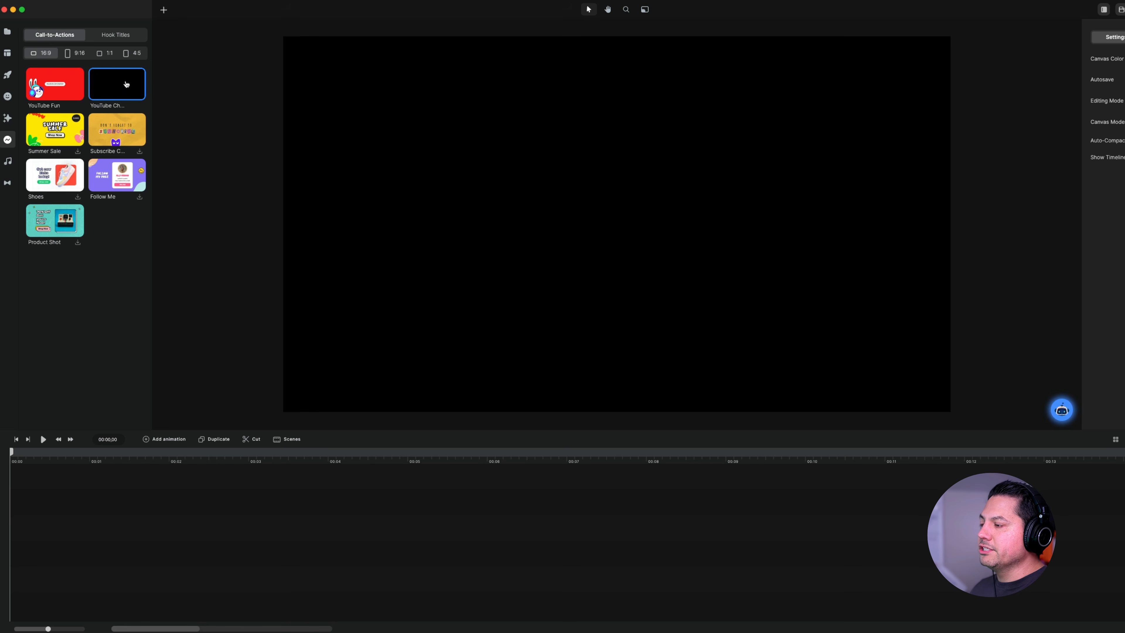
pyautogui.moveTo(120, 85); pyautogui.dragTo(536, 222)
pyautogui.press('space')
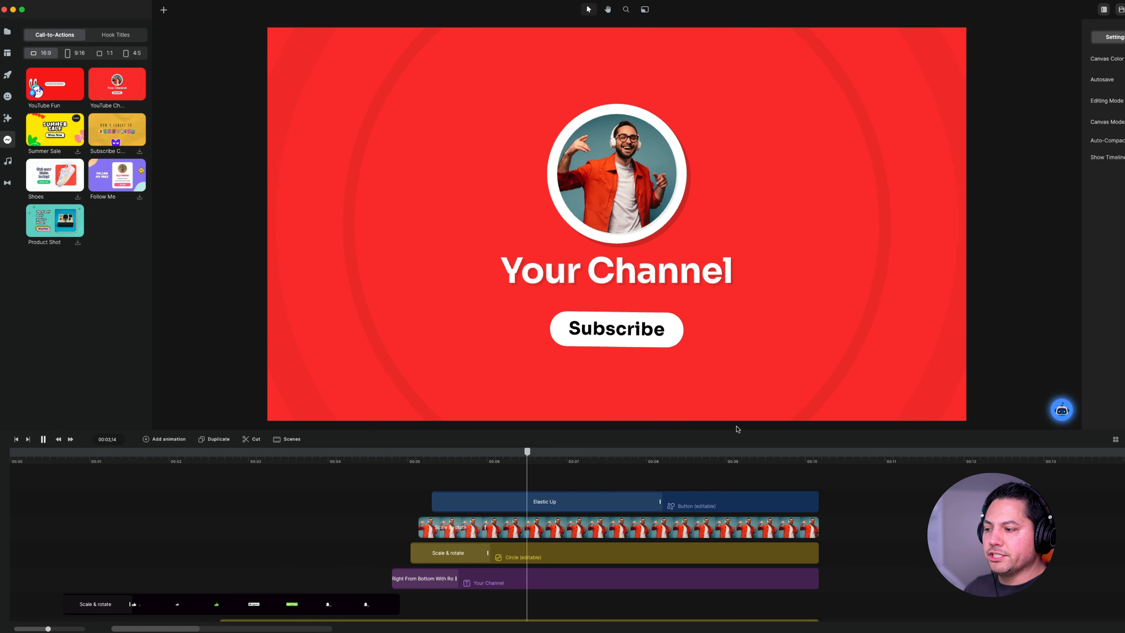
pyautogui.press('space')
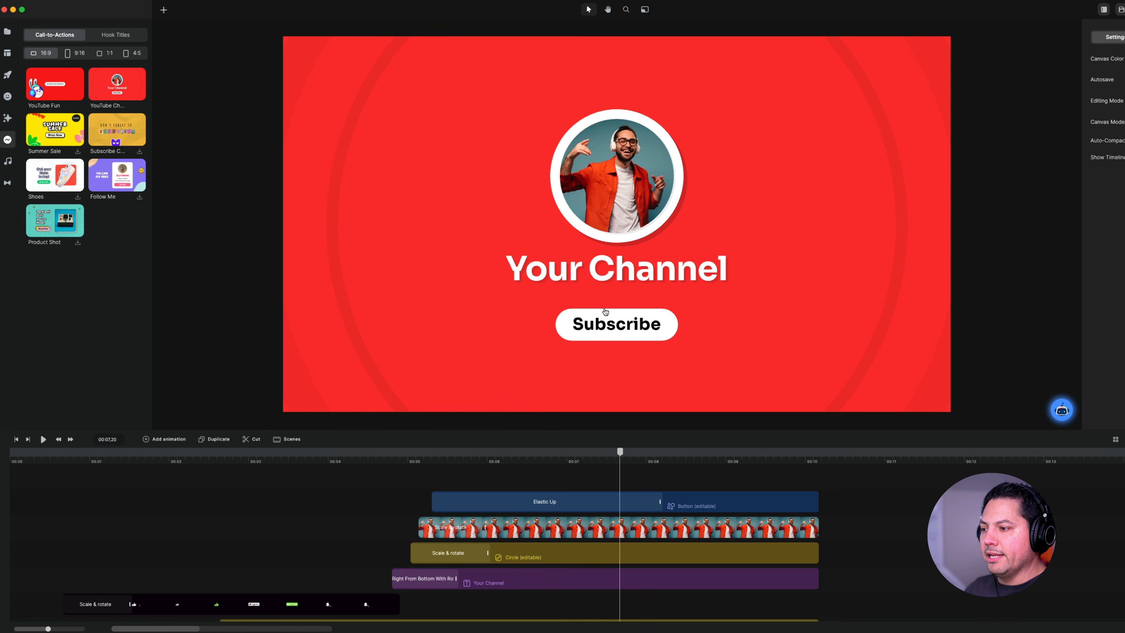
pyautogui.moveTo(619, 452); pyautogui.dragTo(101, 469)
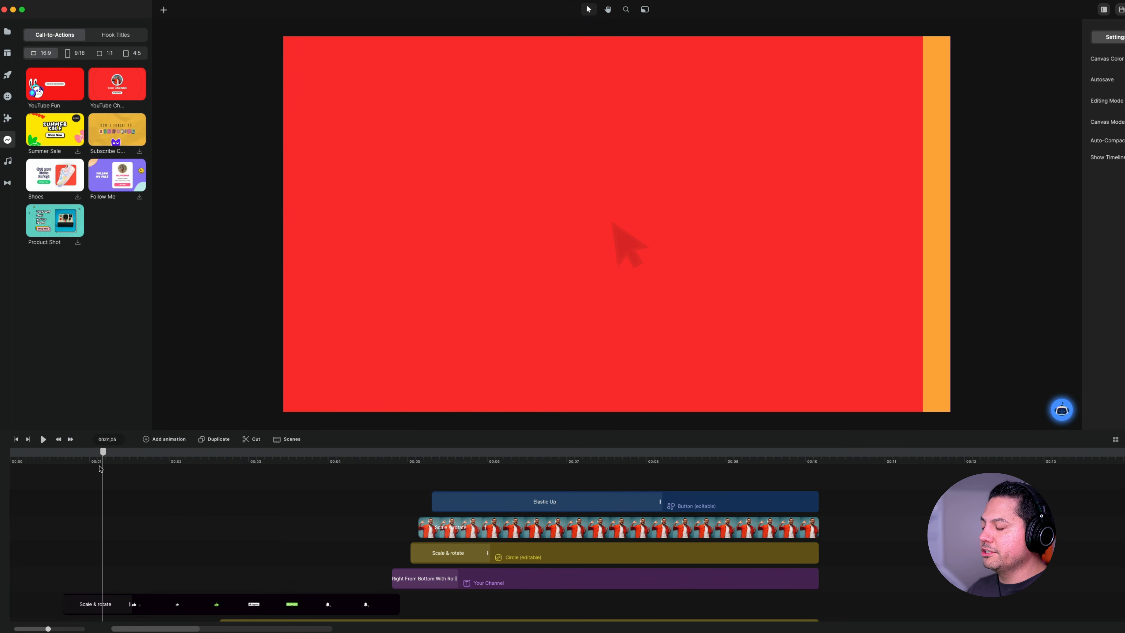
# Turn on the Hook Title, try the green and red preset styles, and return to the blue one
pyautogui.click(103, 37)
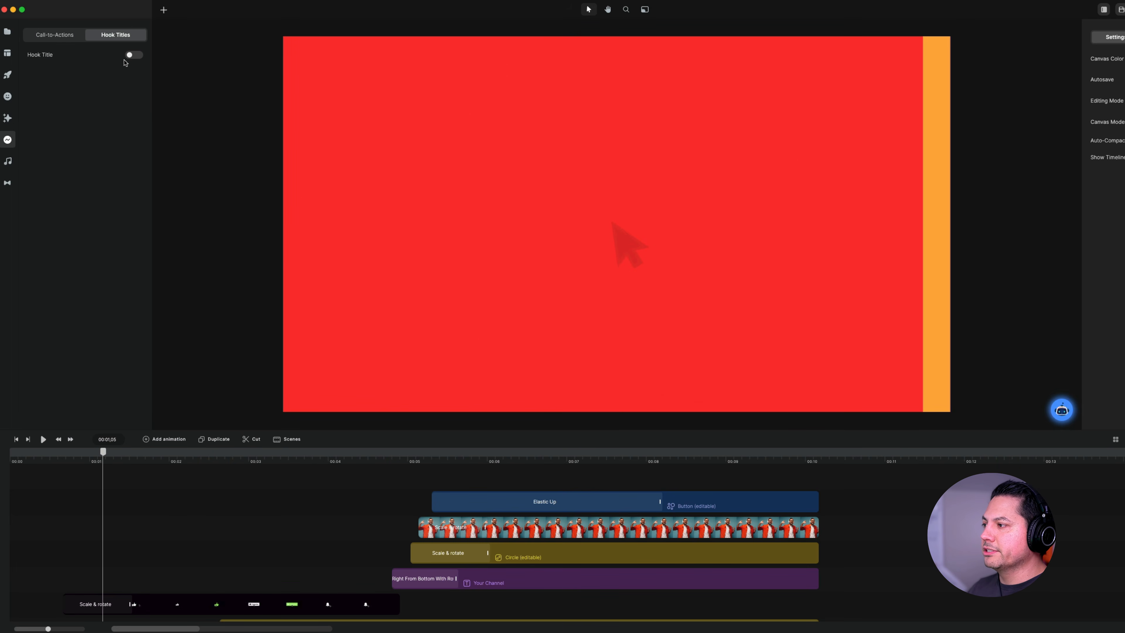
pyautogui.click(133, 55)
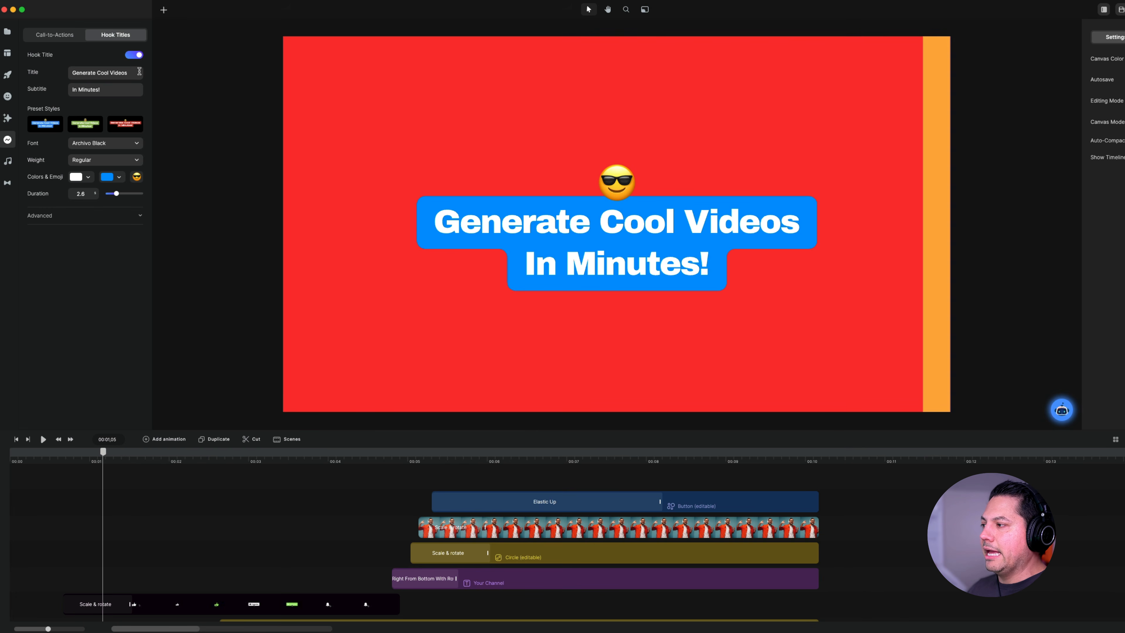
pyautogui.tripleClick(97, 73)
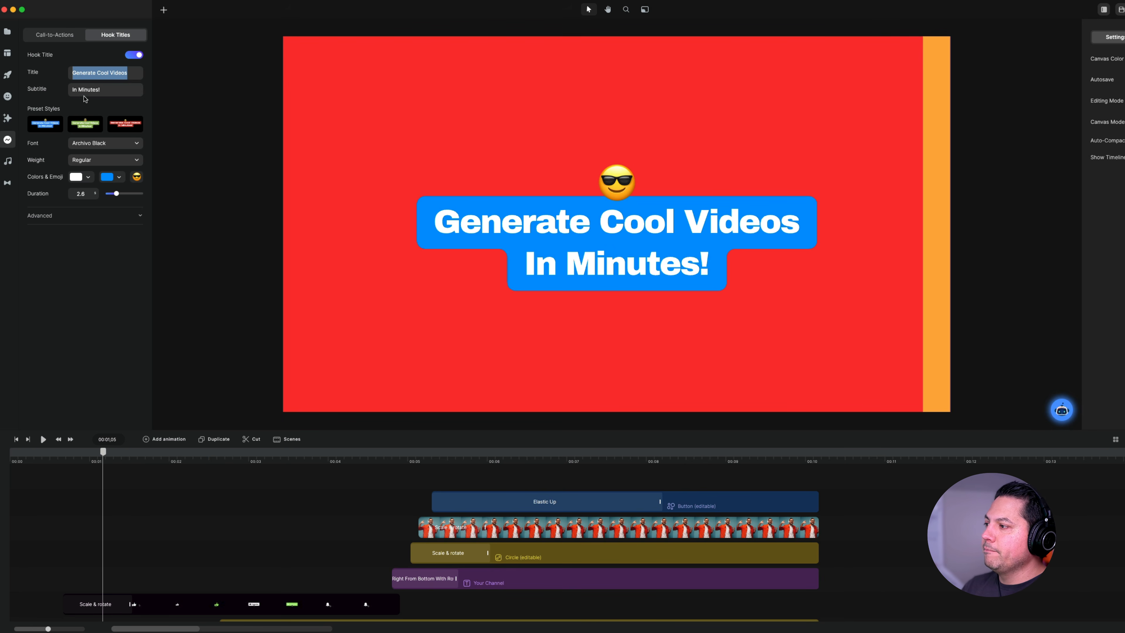
pyautogui.click(89, 127)
pyautogui.click(123, 127)
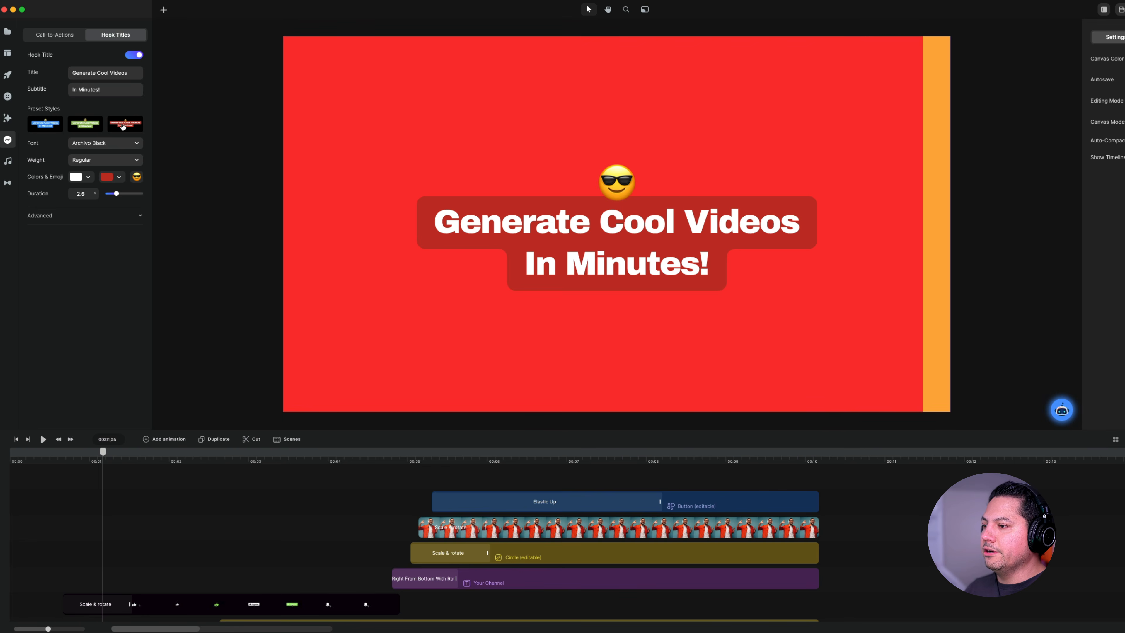
pyautogui.click(47, 128)
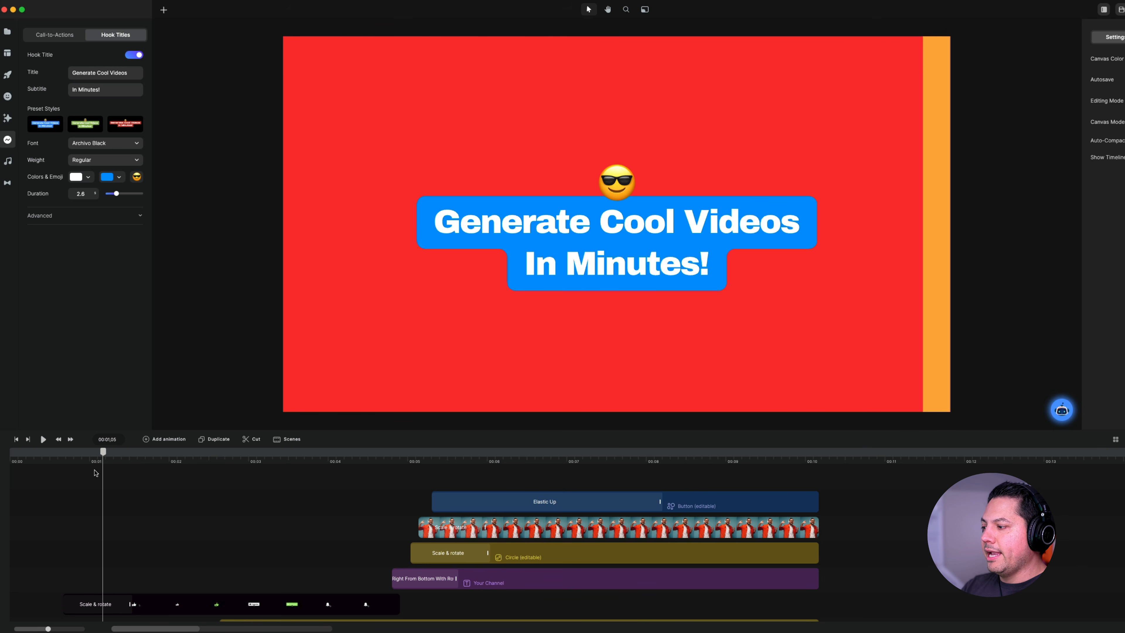
pyautogui.moveTo(102, 457); pyautogui.dragTo(364, 461)
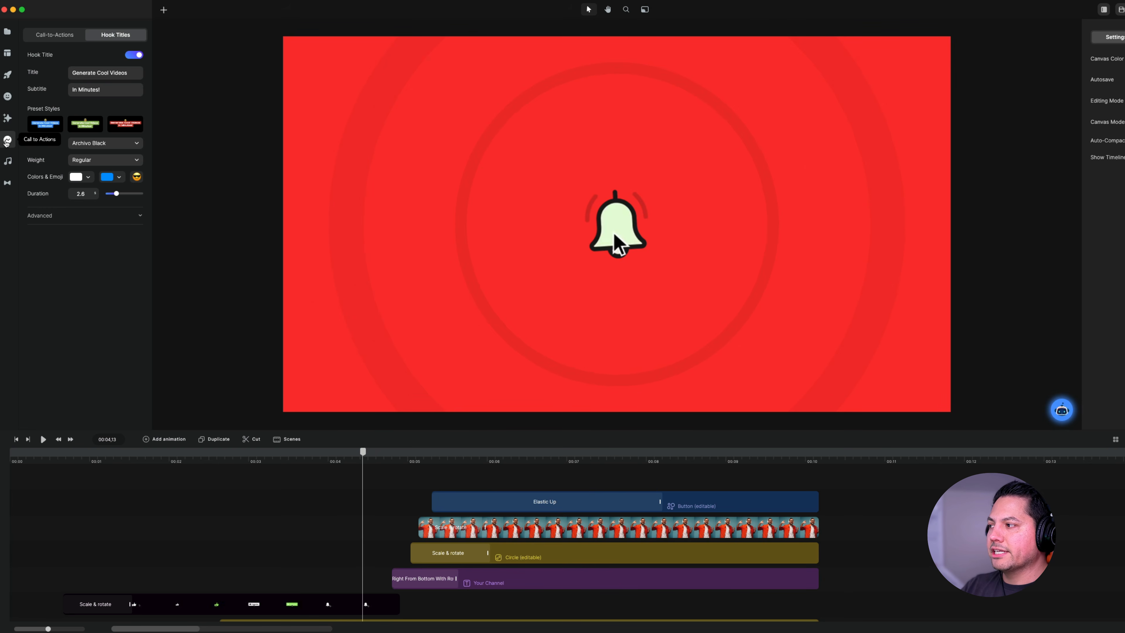
# Preview tracks in the Future Bass music genre, download No Cap and place it at the start of the timeline as the uppermost layer
pyautogui.click(7, 161)
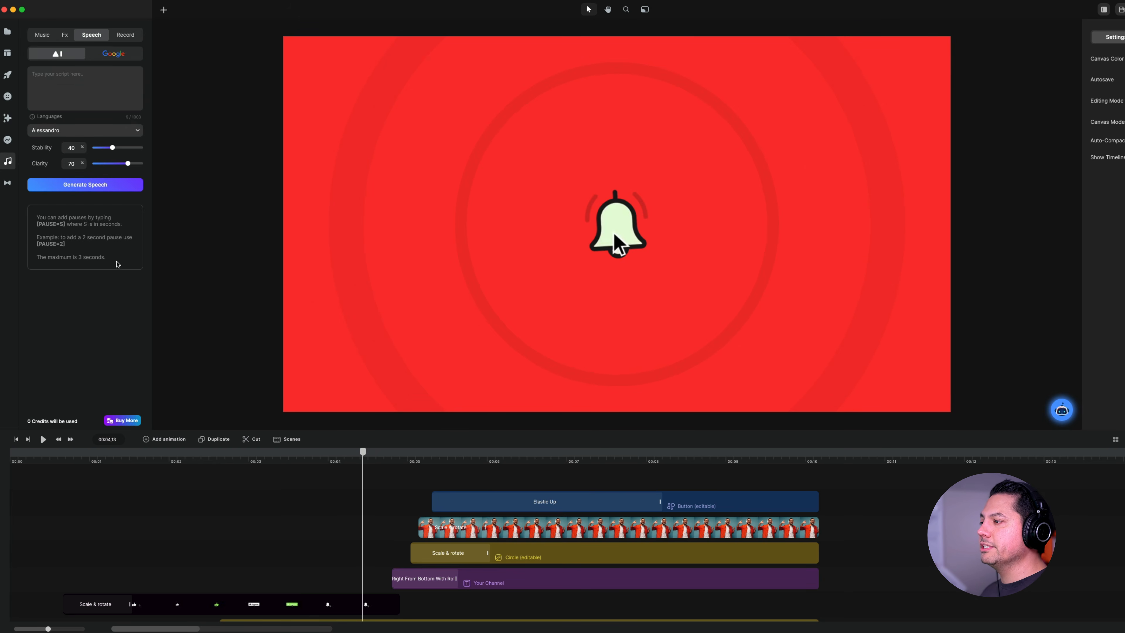
pyautogui.click(47, 35)
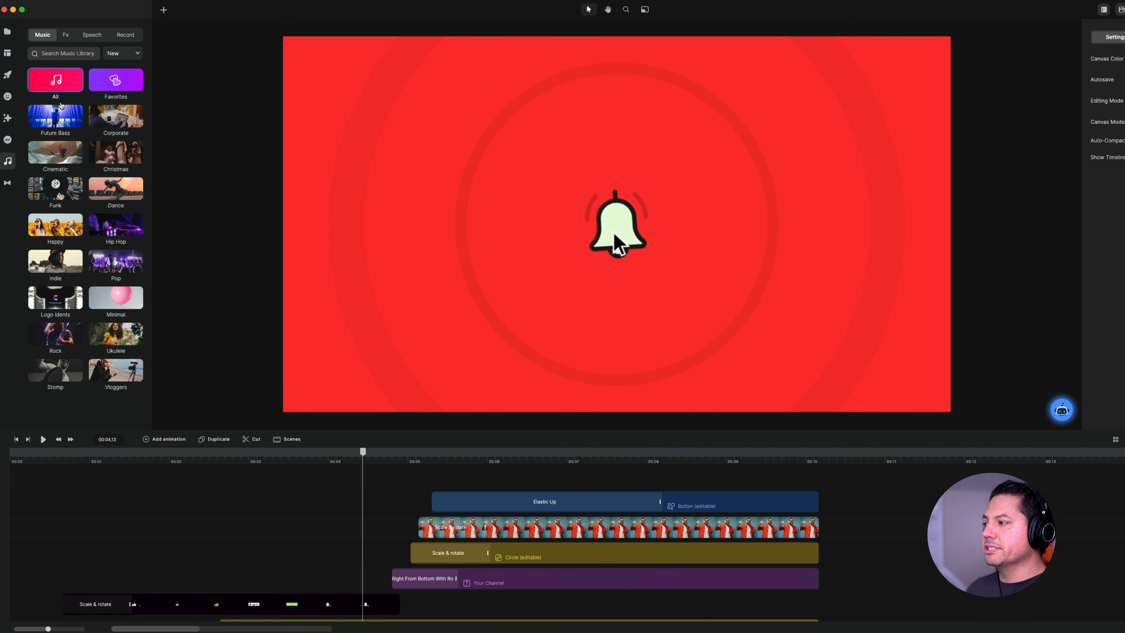
pyautogui.click(54, 124)
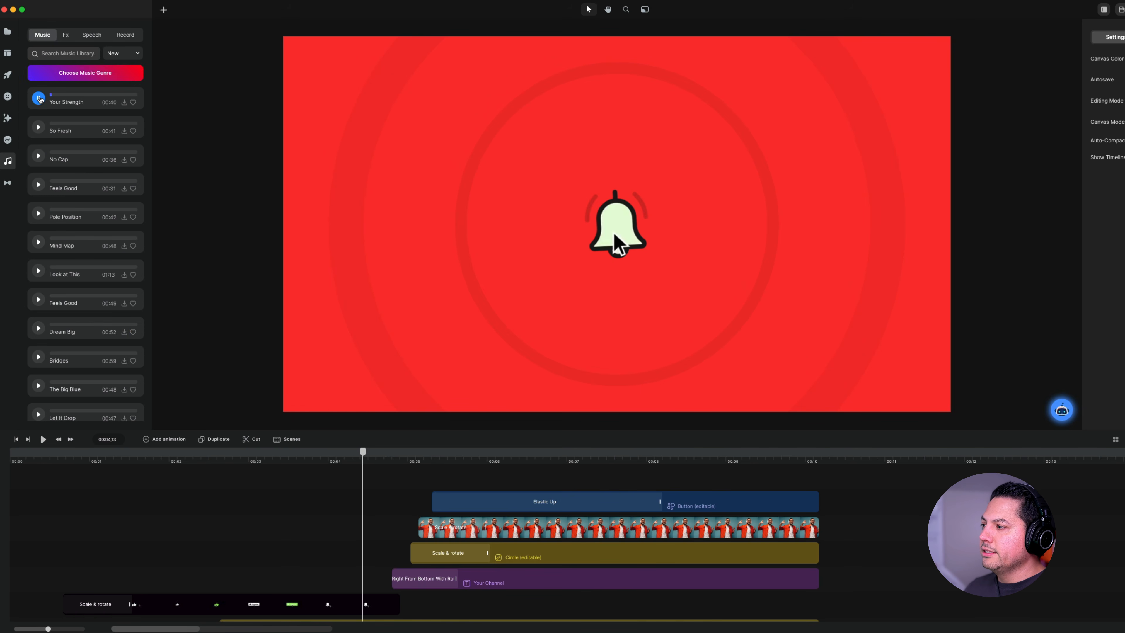
pyautogui.click(38, 213)
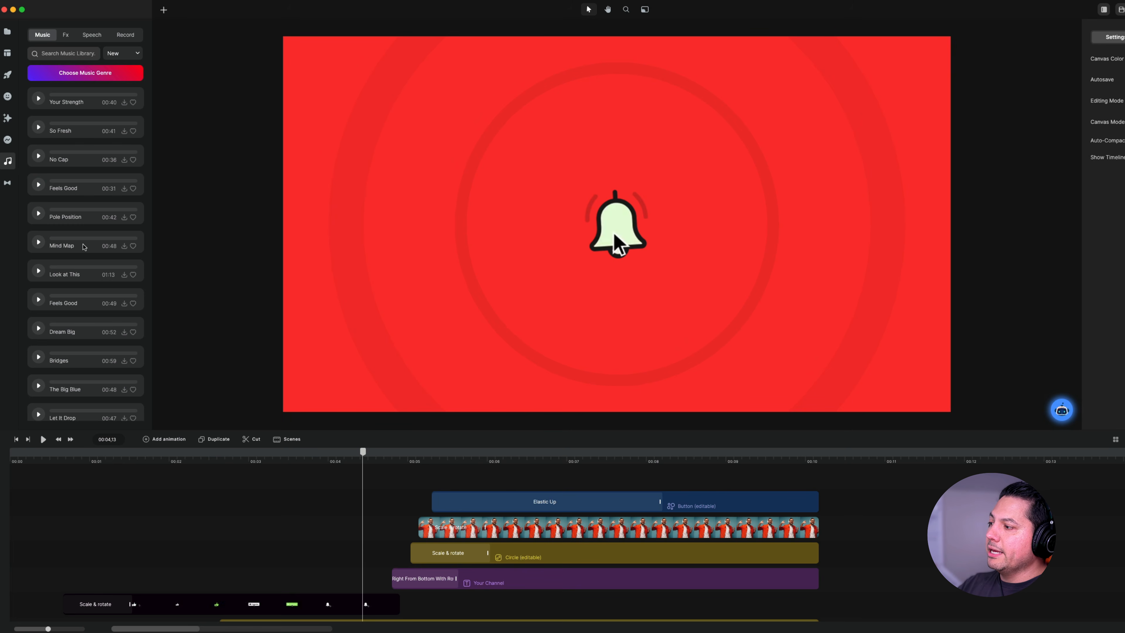
pyautogui.click(124, 161)
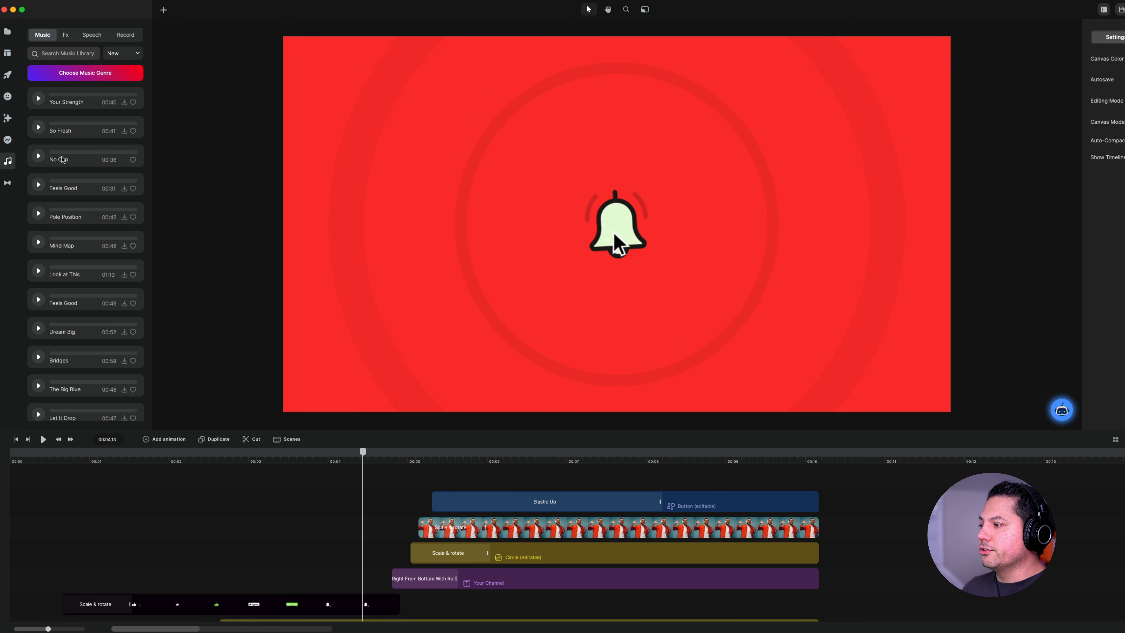
pyautogui.moveTo(63, 160); pyautogui.dragTo(87, 503)
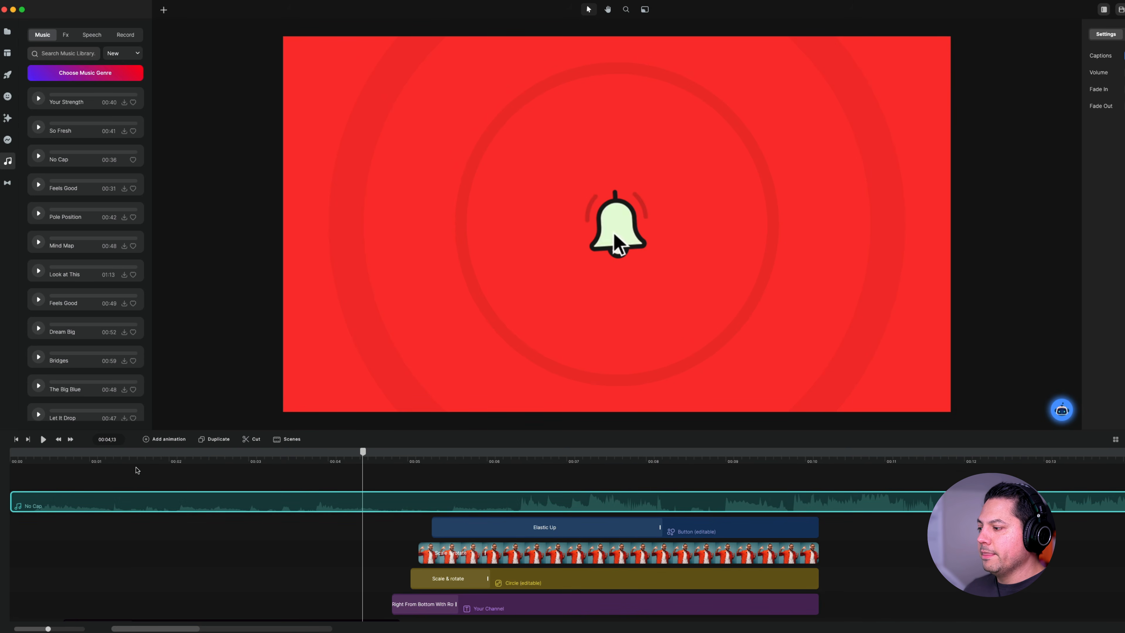
pyautogui.scroll(-3, 23, 462)
pyautogui.scroll(-1, 23, 462)
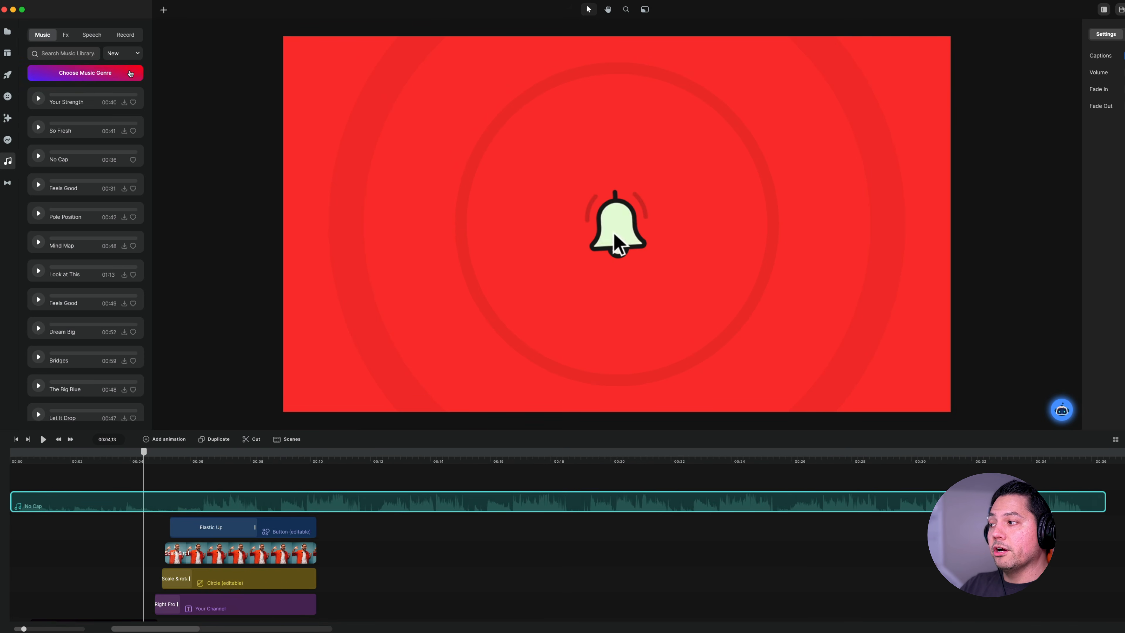
# Browse the sound effects library and show its sorting options
pyautogui.click(65, 34)
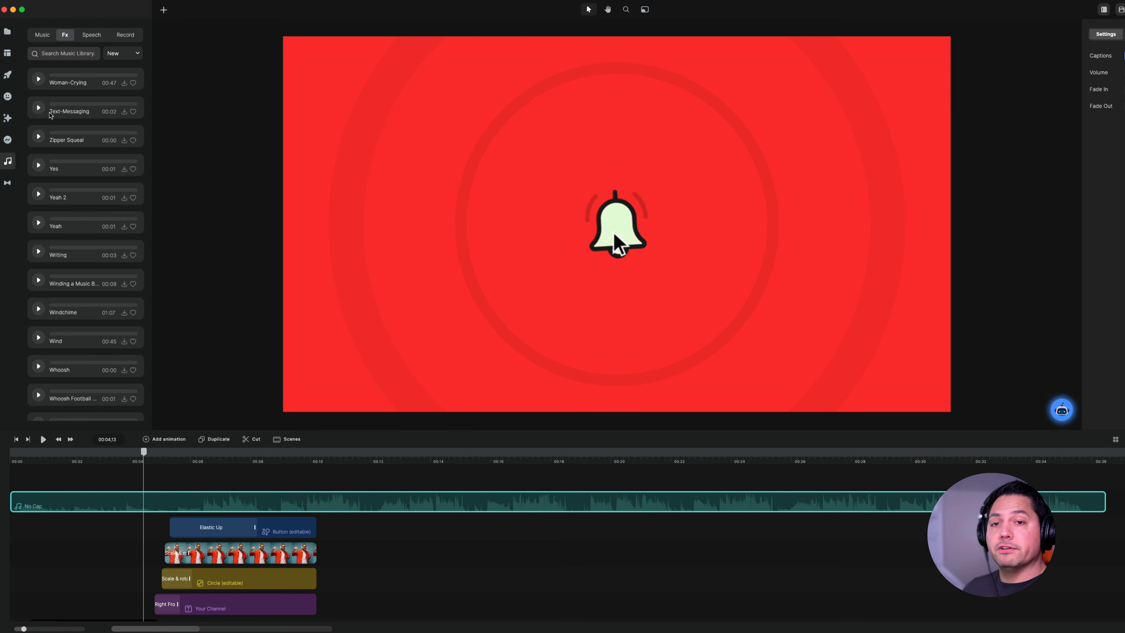
pyautogui.scroll(-3, 67, 248)
pyautogui.scroll(5, 73, 241)
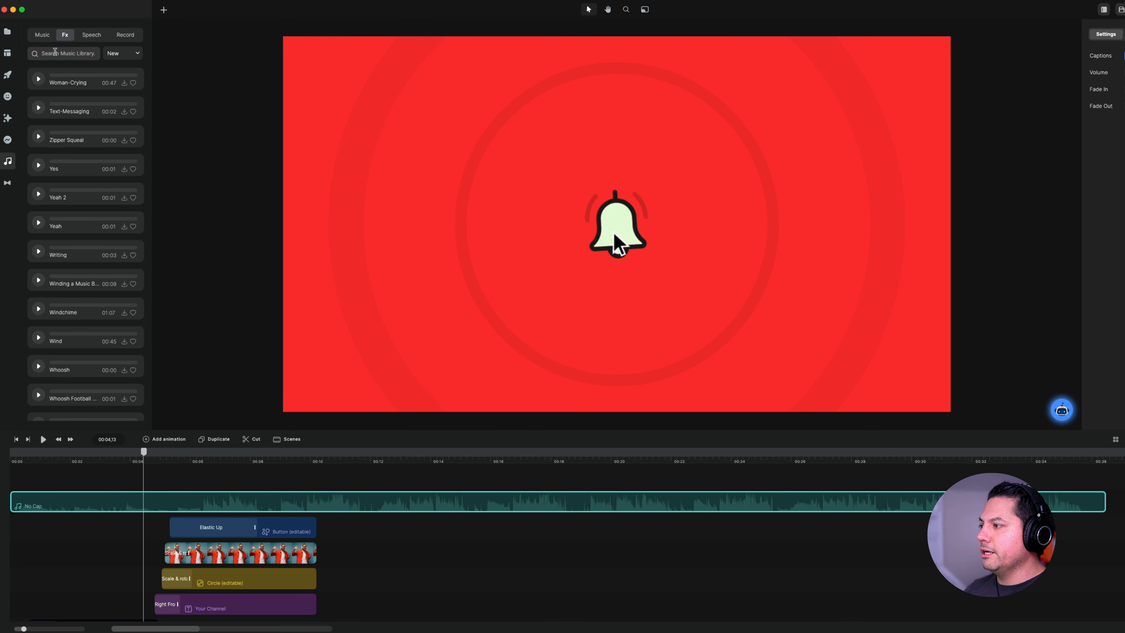
pyautogui.click(130, 56)
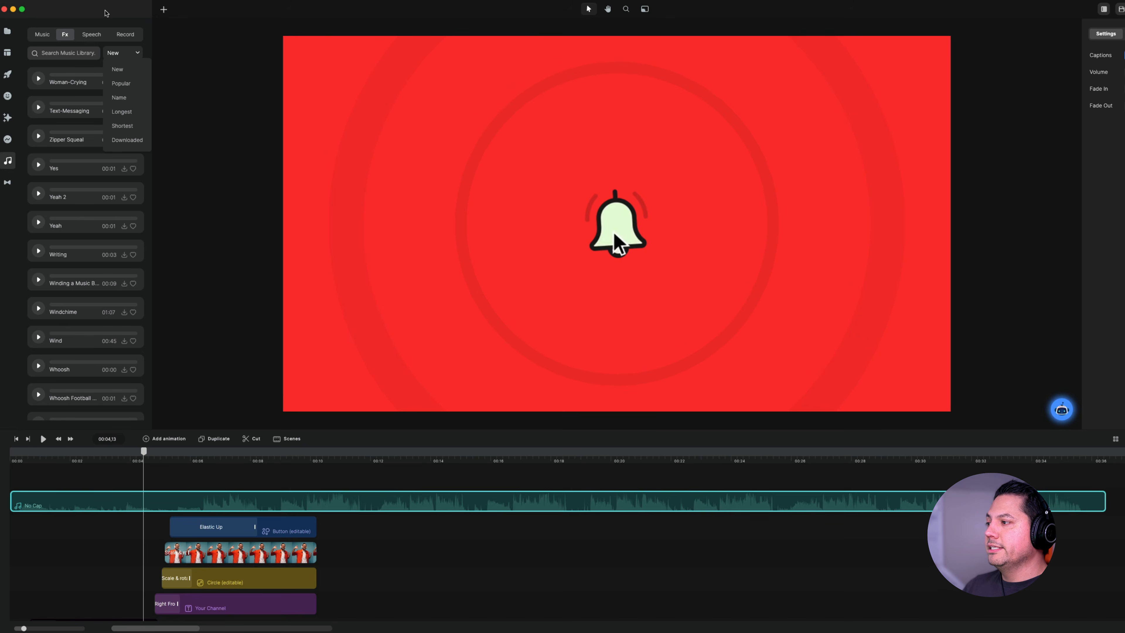
# Examine the AI text-to-speech options and list of male voices, and play a sample of the Deep voice
pyautogui.click(92, 35)
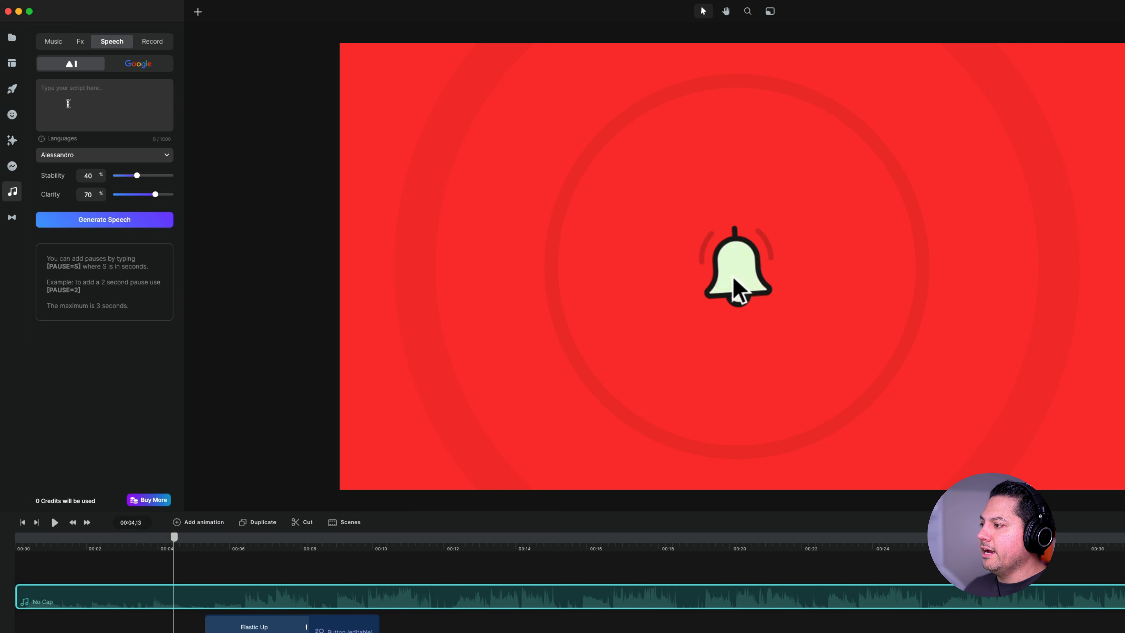
pyautogui.click(88, 97)
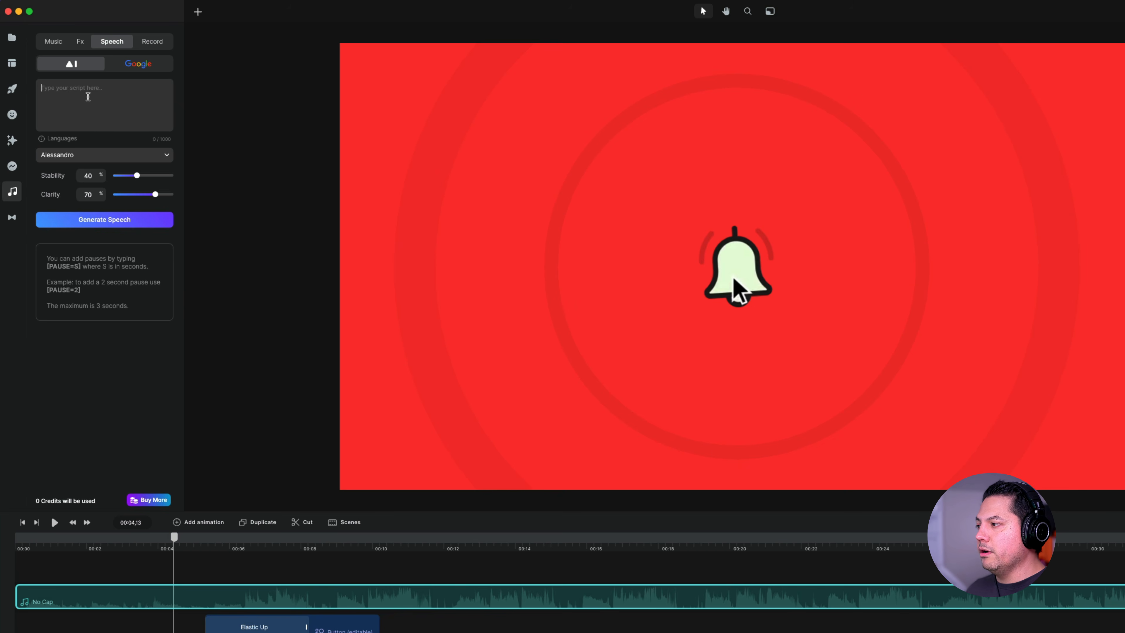
pyautogui.click(83, 161)
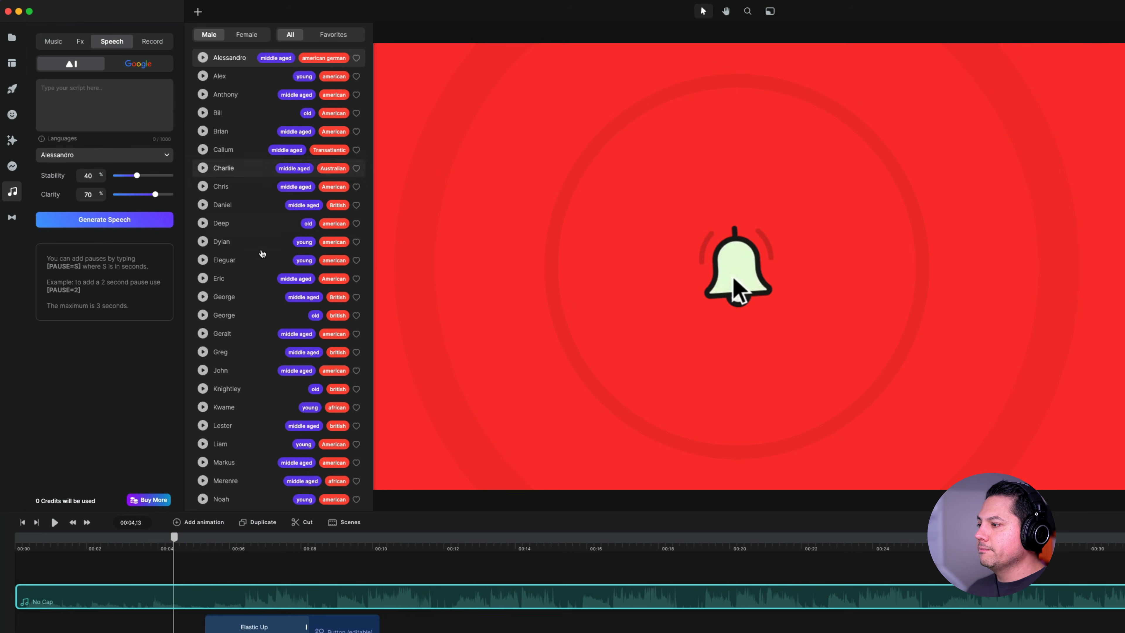
pyautogui.click(203, 225)
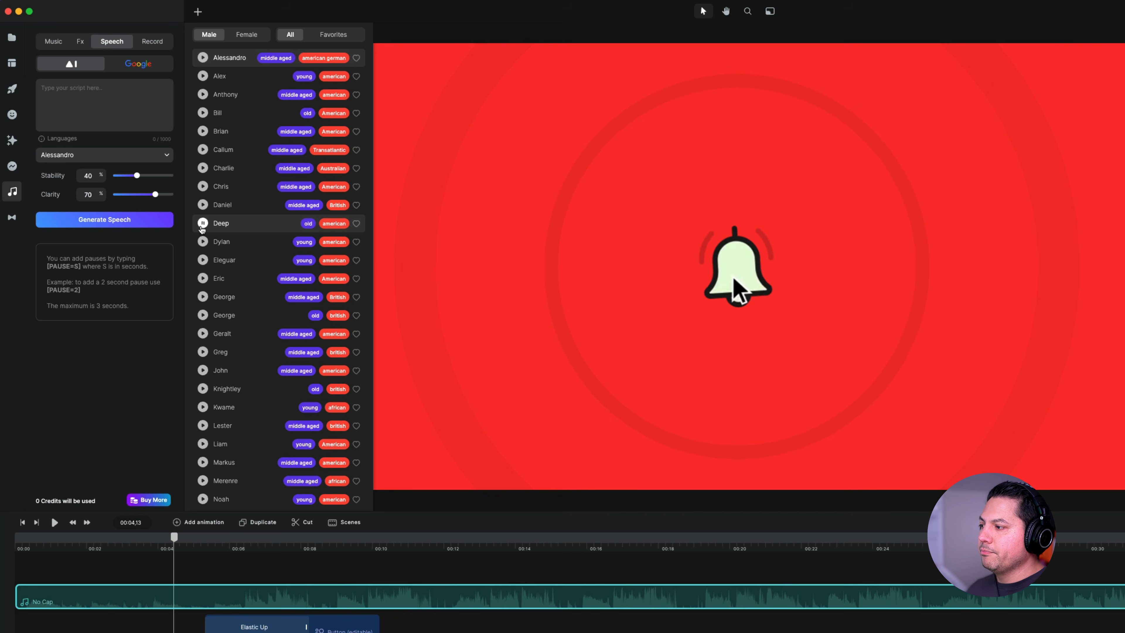
pyautogui.click(203, 223)
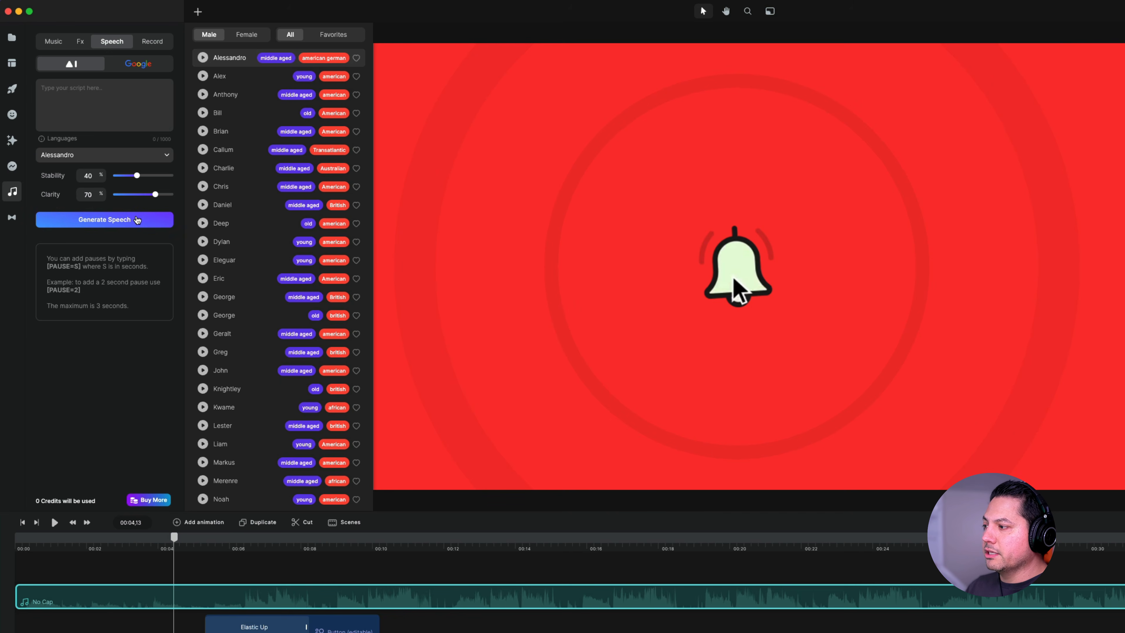
pyautogui.click(104, 368)
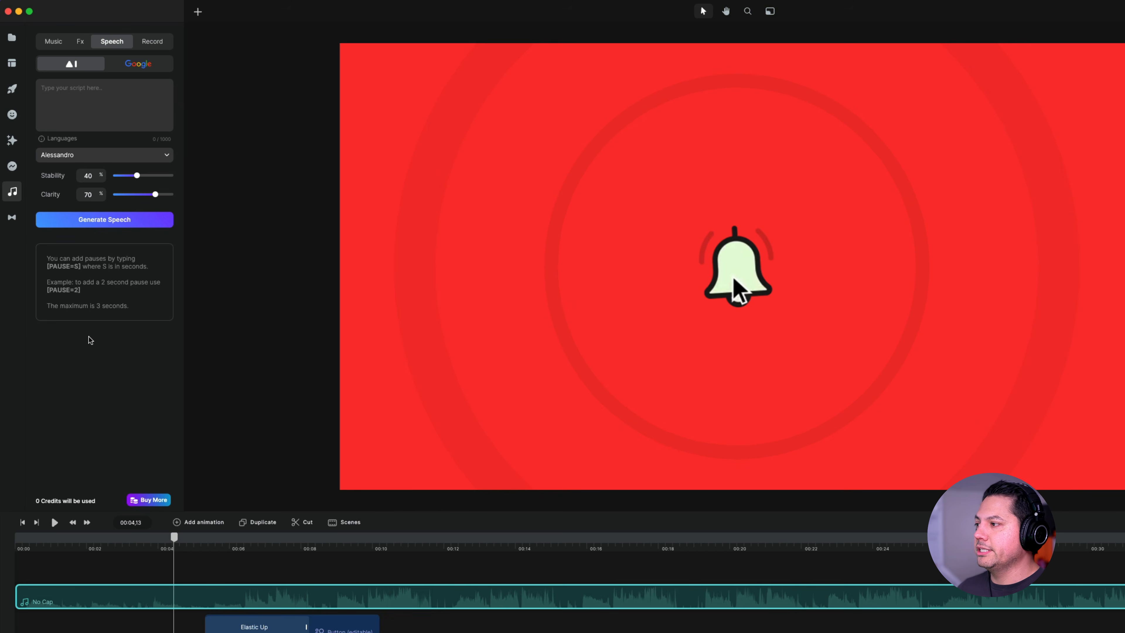
# Record a short mono voice clip with the Blackmagic Design audio input and stop the recording
pyautogui.click(155, 43)
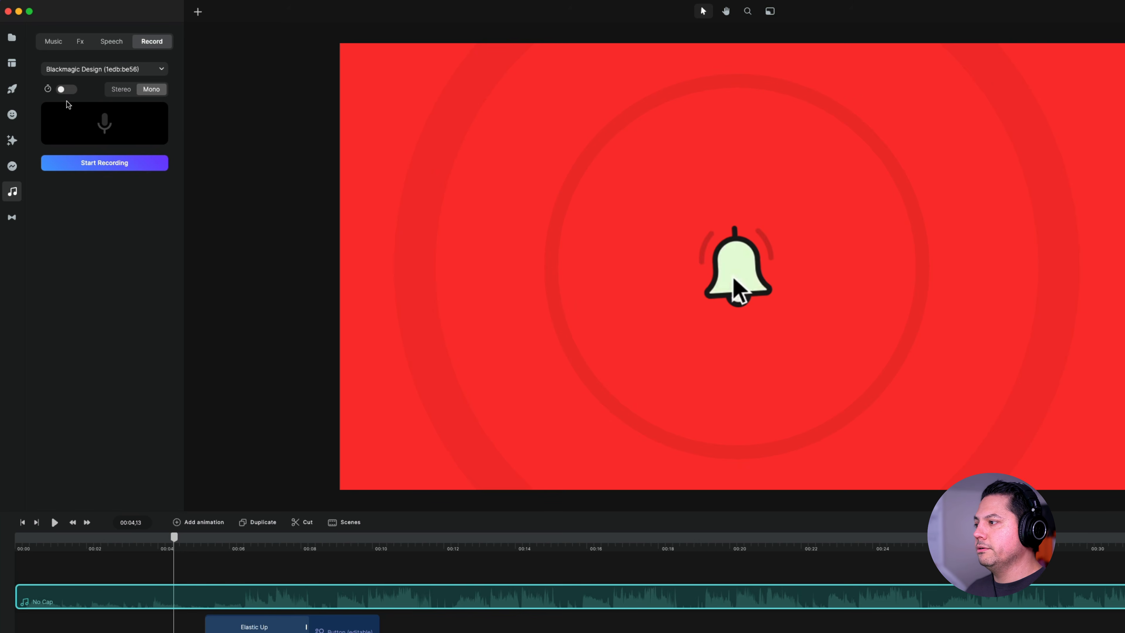
pyautogui.click(107, 161)
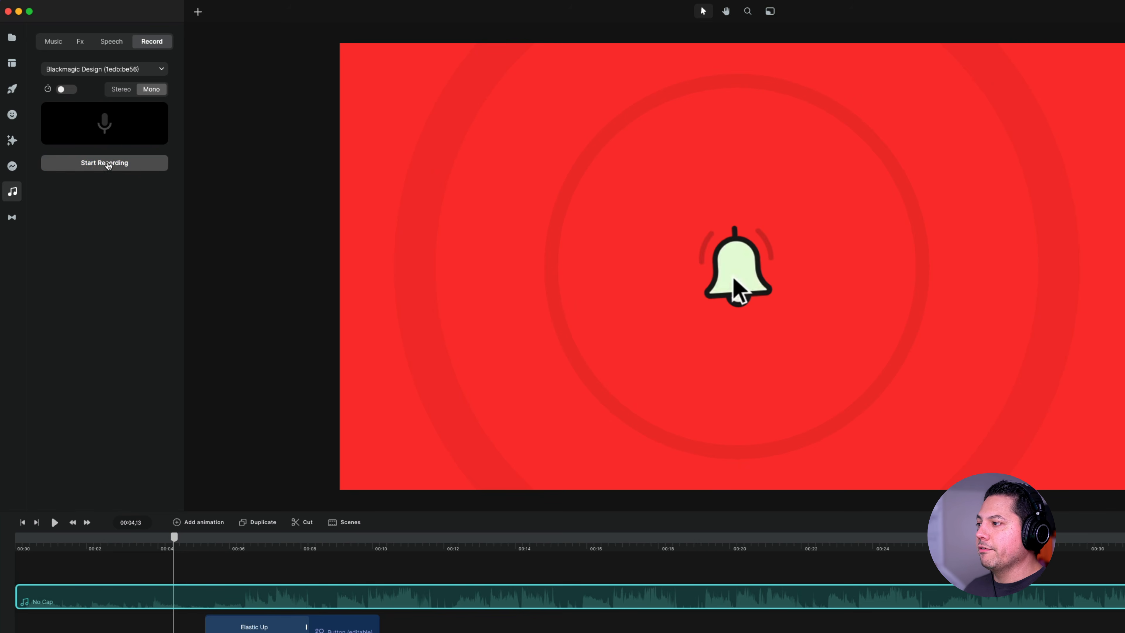
pyautogui.click(107, 165)
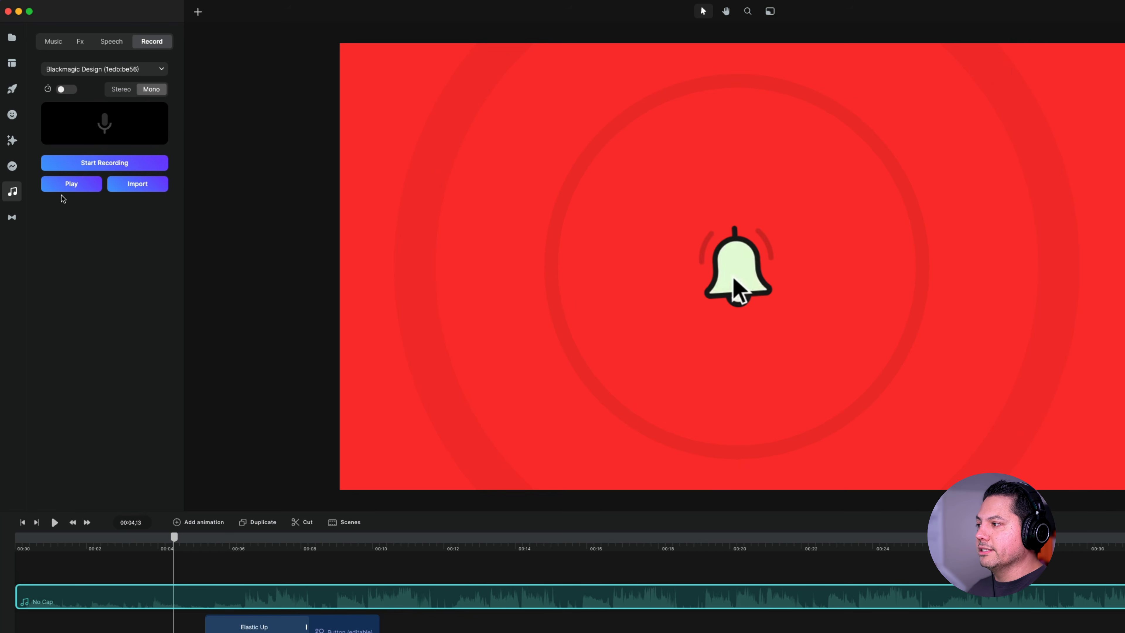
pyautogui.click(64, 41)
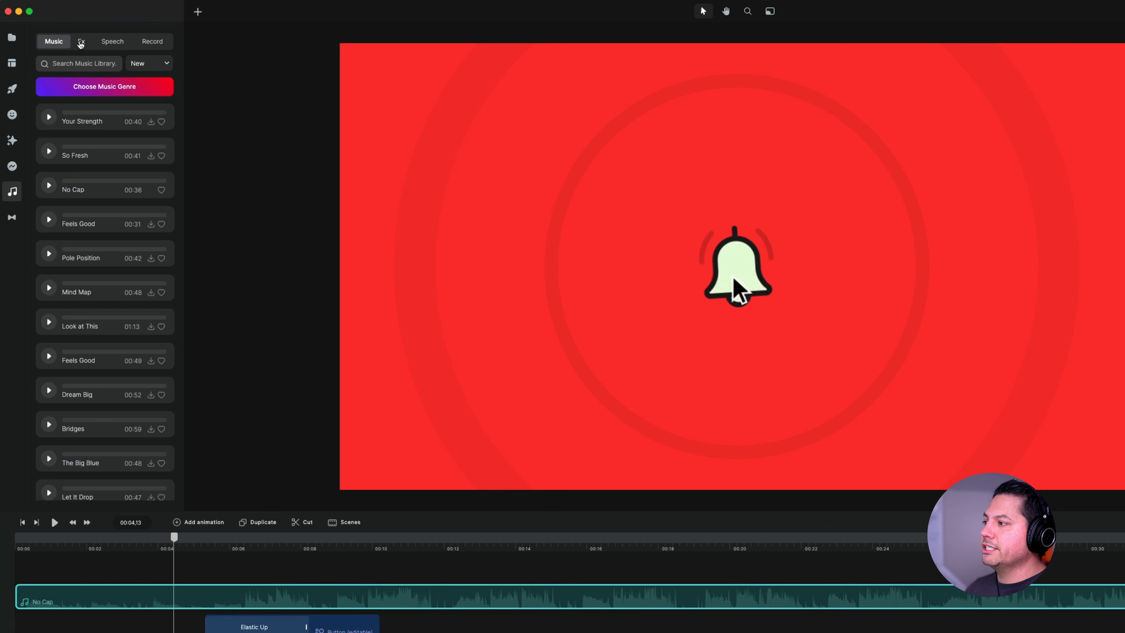
pyautogui.click(81, 43)
pyautogui.click(119, 45)
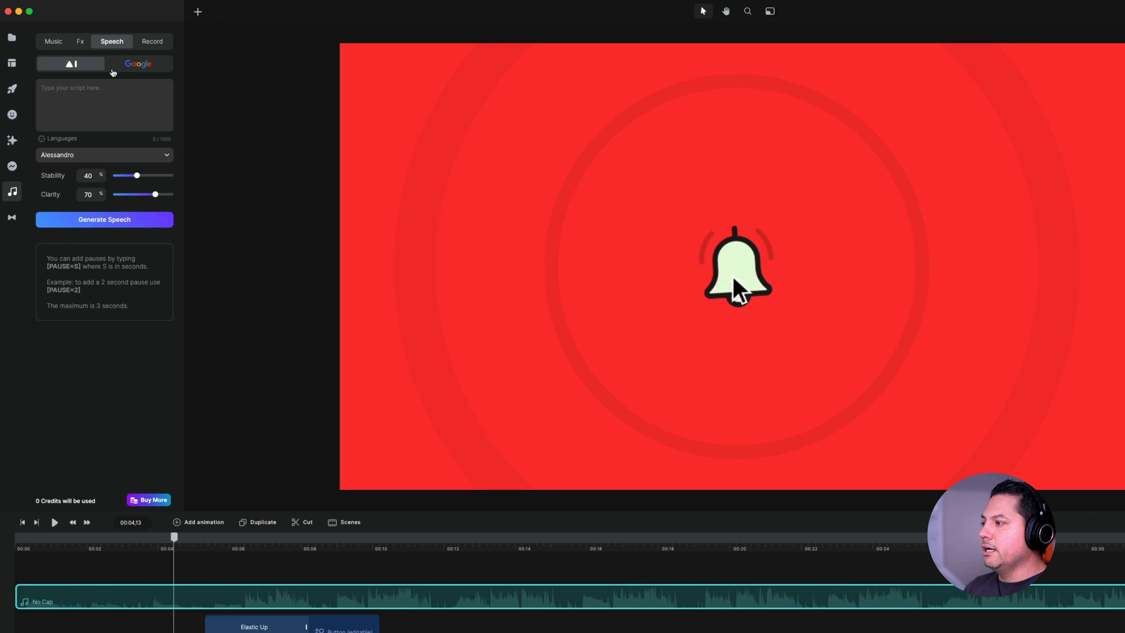
pyautogui.click(150, 44)
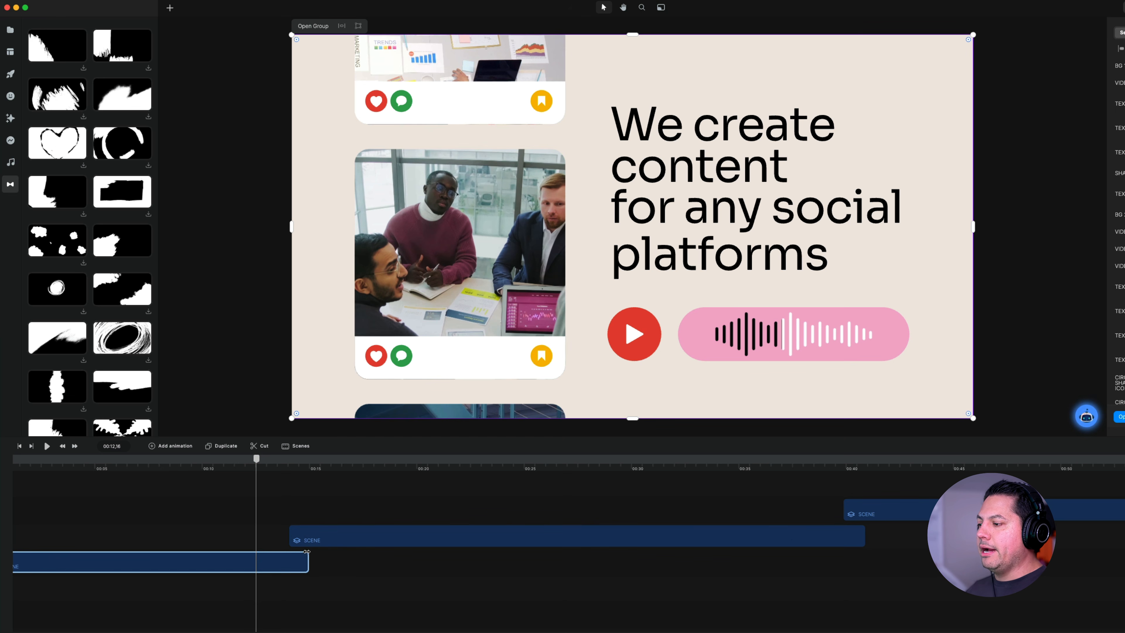
# Add the Drop Down transition where the first two scenes overlap and play the timeline to preview it
pyautogui.moveTo(304, 553)
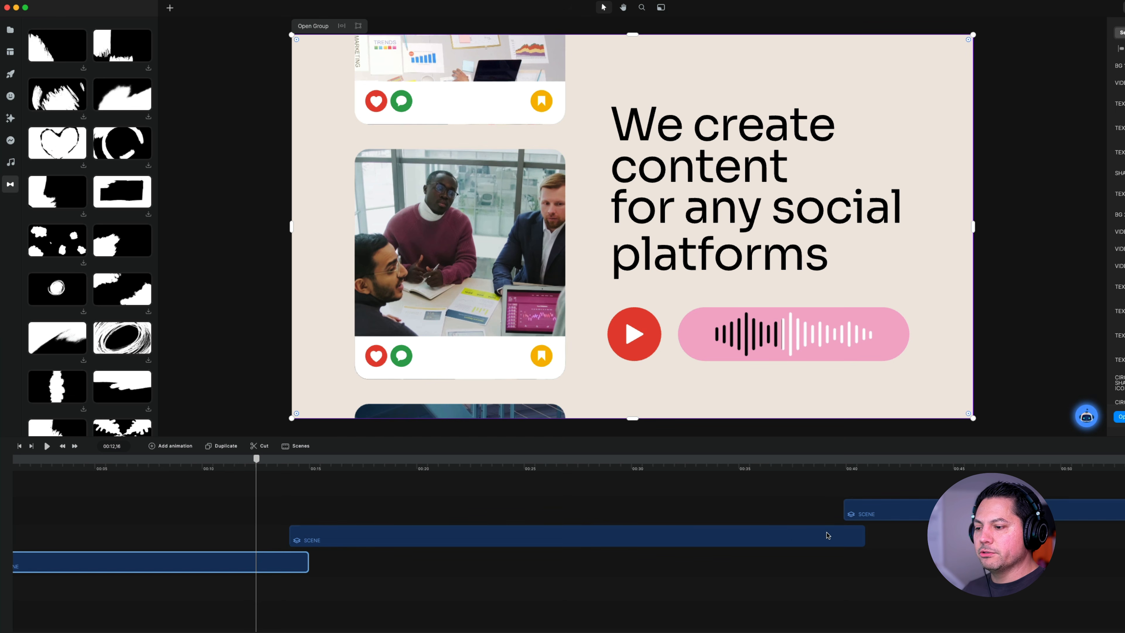
pyautogui.moveTo(854, 525)
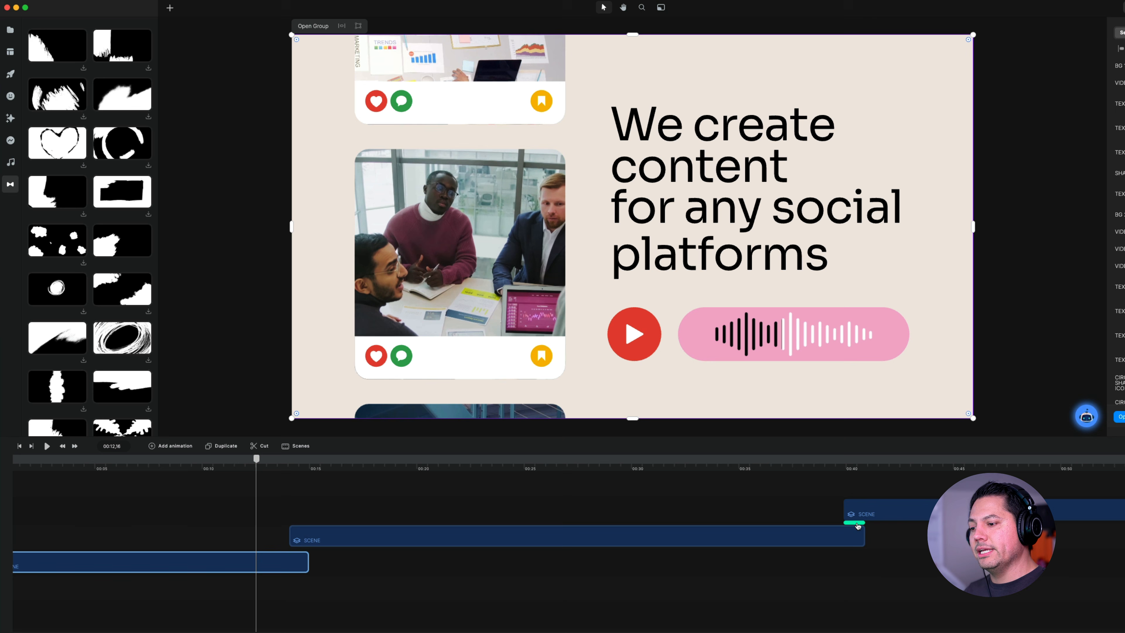
pyautogui.click(303, 551)
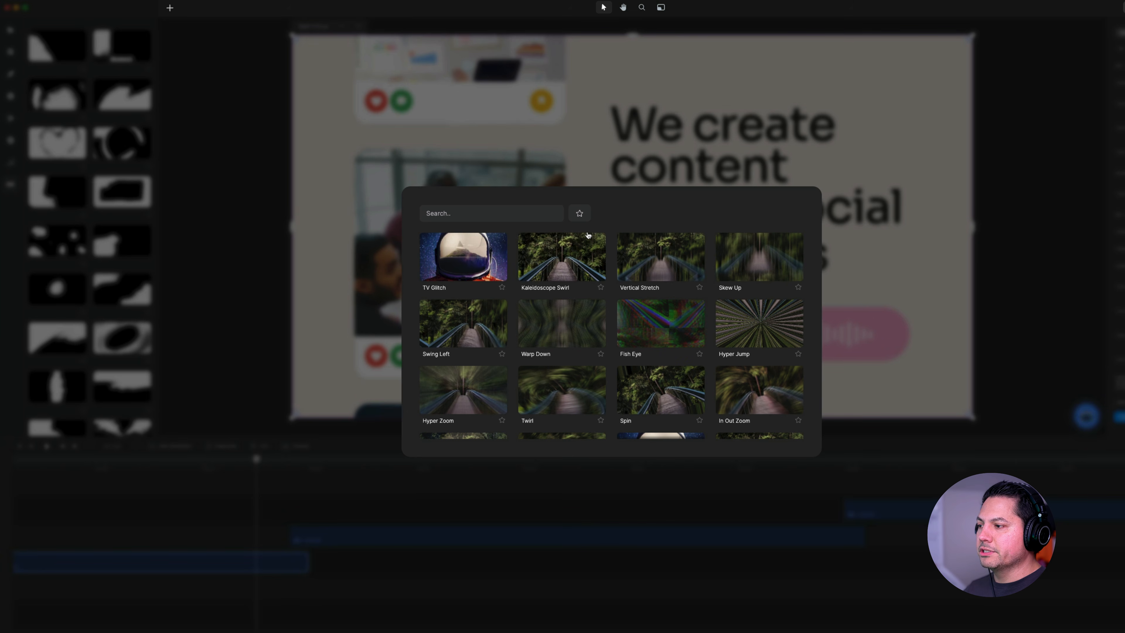
pyautogui.scroll(-1, 600, 348)
pyautogui.scroll(-5, 601, 348)
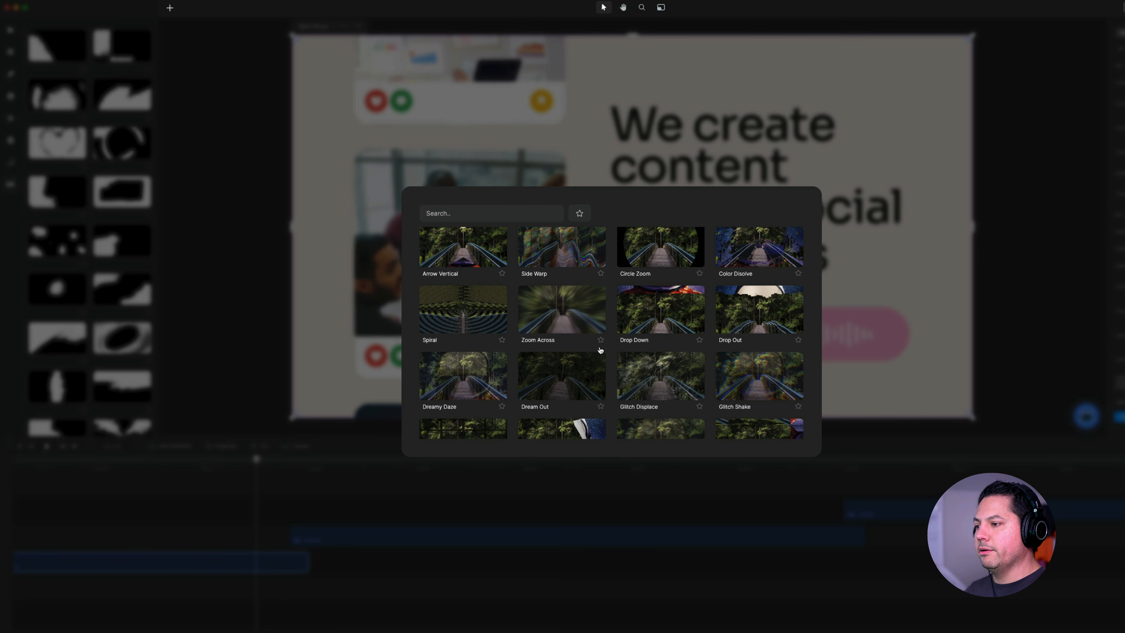
pyautogui.click(672, 331)
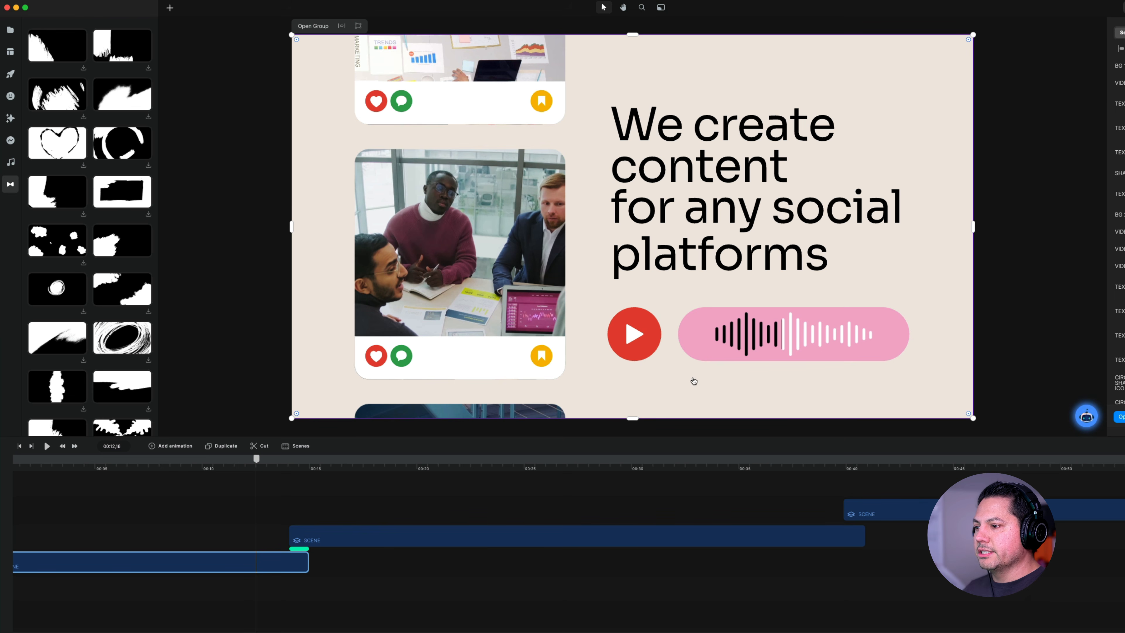
pyautogui.press('space')
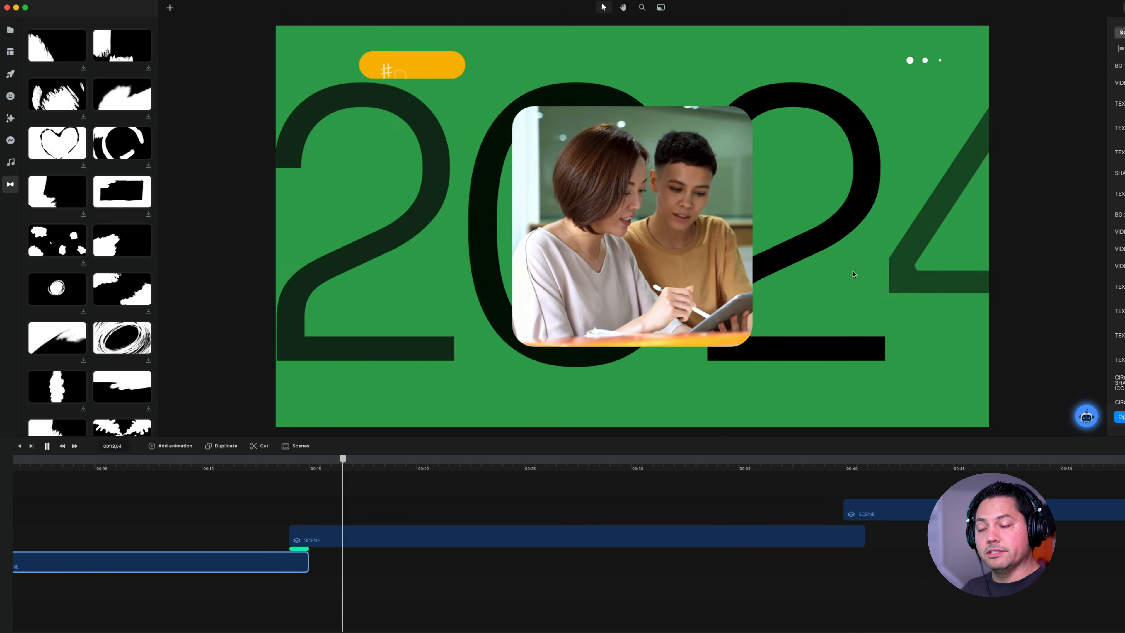
pyautogui.click(854, 274)
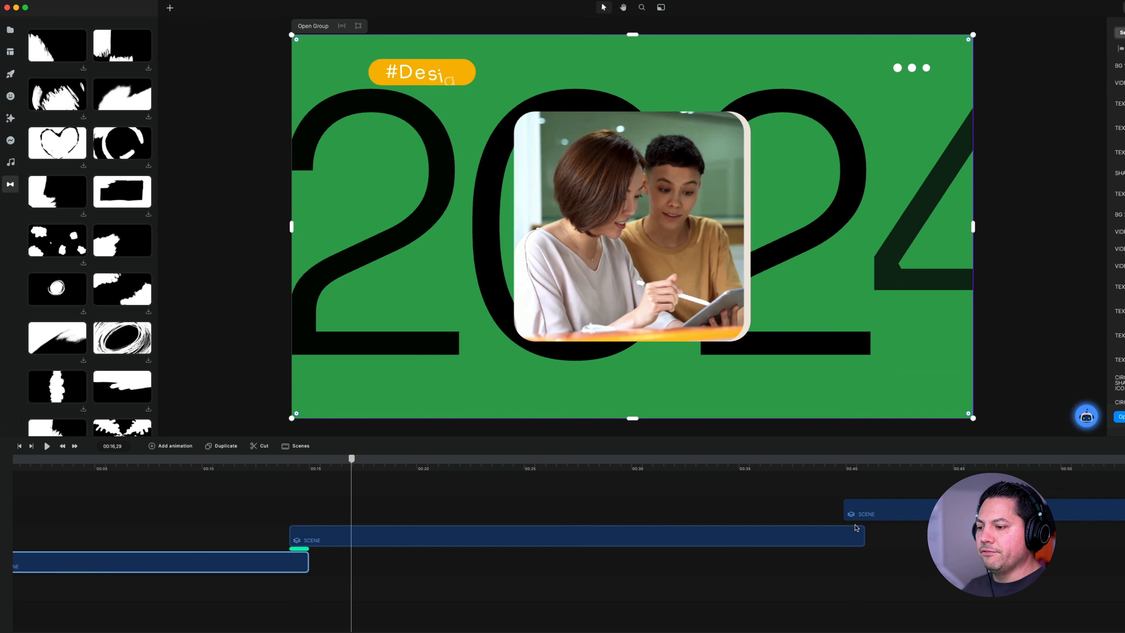
# Add the Luminance Melt transition where the second and third scenes overlap and play the timeline to preview it
pyautogui.click(844, 468)
pyautogui.moveTo(844, 469); pyautogui.dragTo(835, 468)
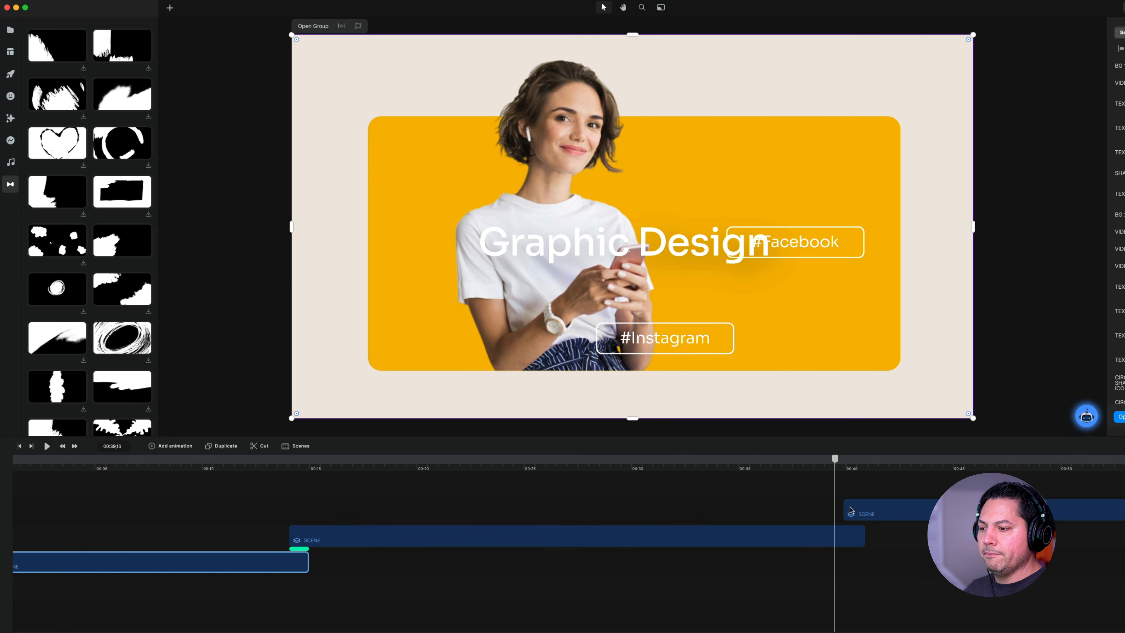
pyautogui.click(854, 524)
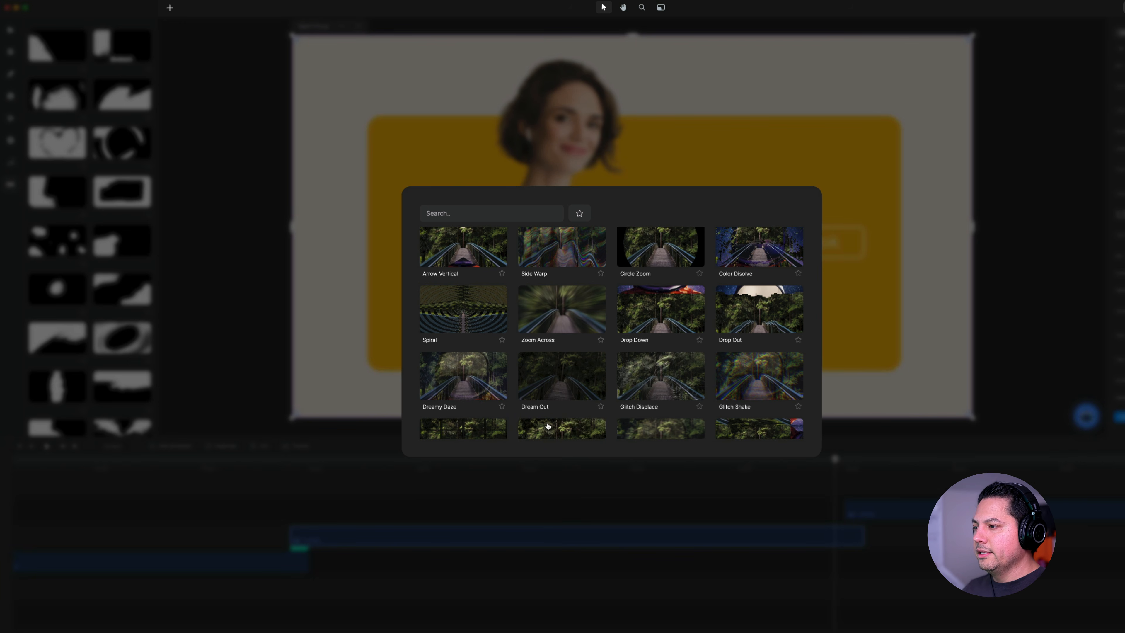
pyautogui.scroll(-10, 592, 250)
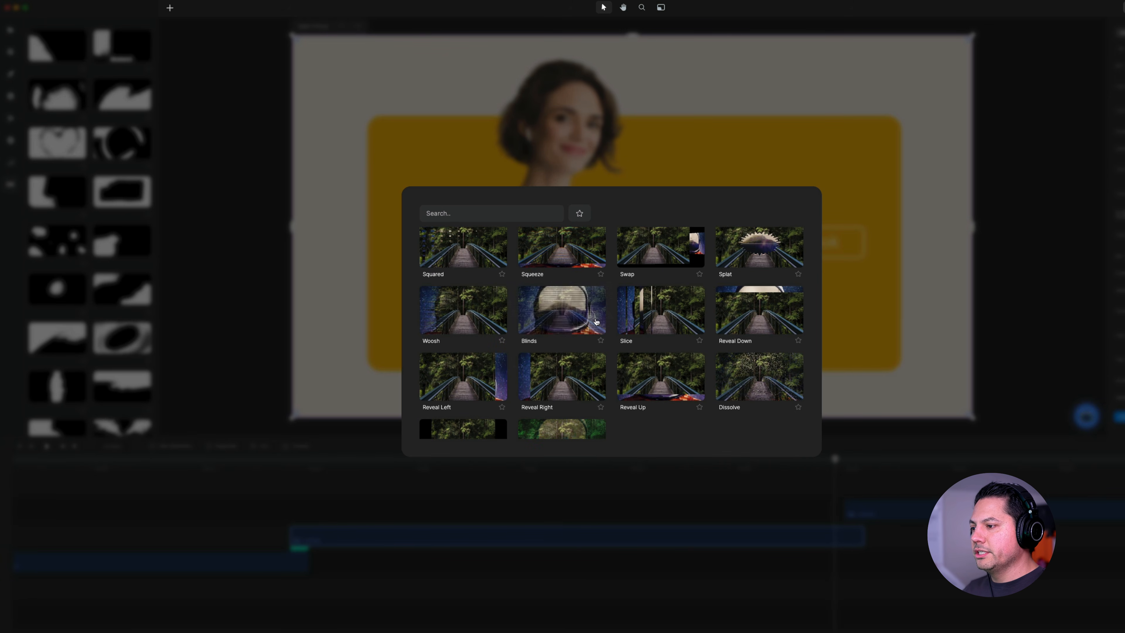
pyautogui.scroll(5, 691, 288)
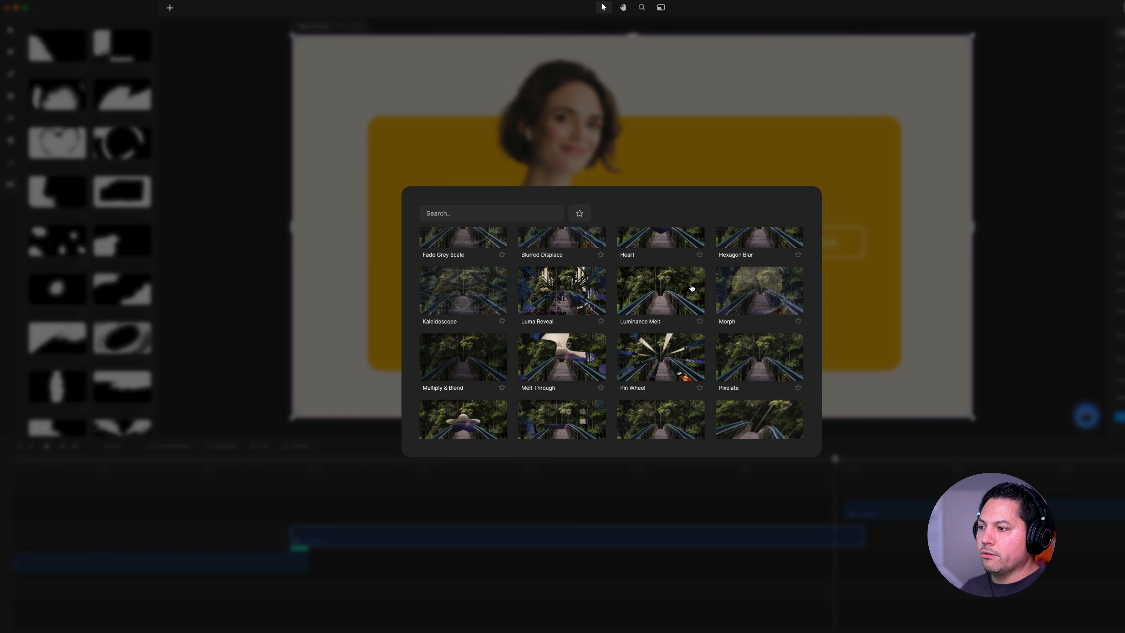
pyautogui.click(689, 290)
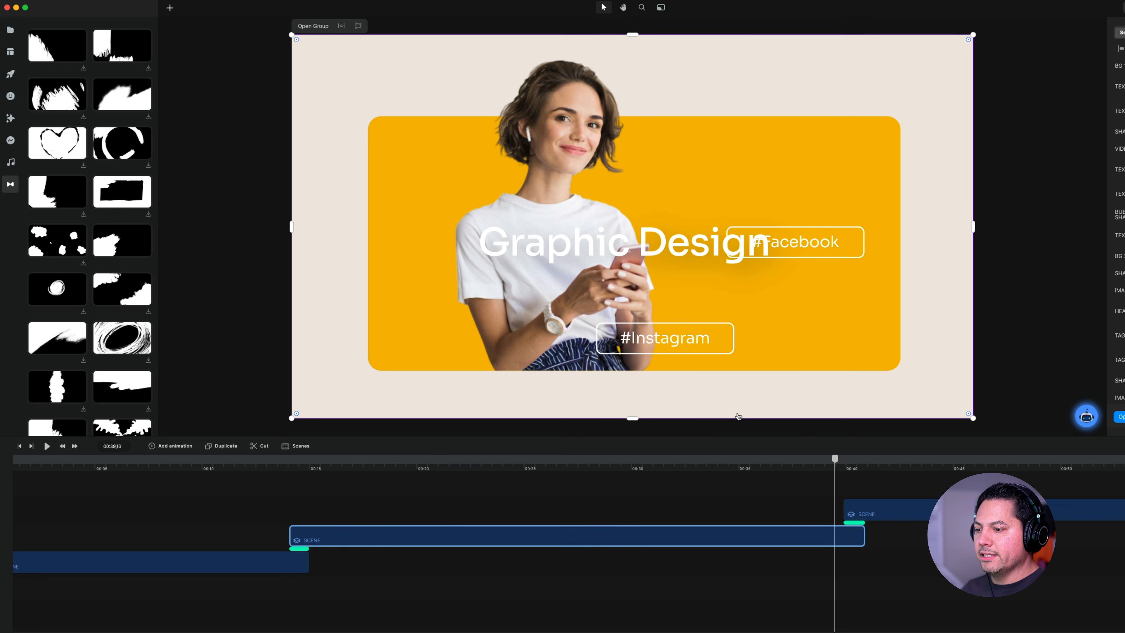
pyautogui.press('space')
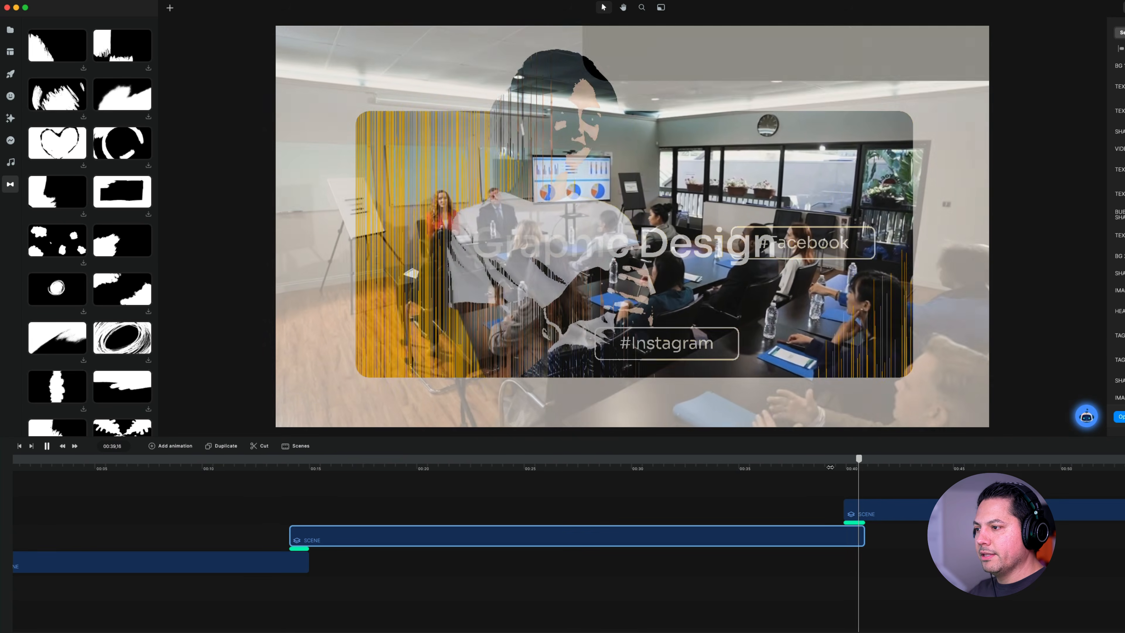
pyautogui.press('space')
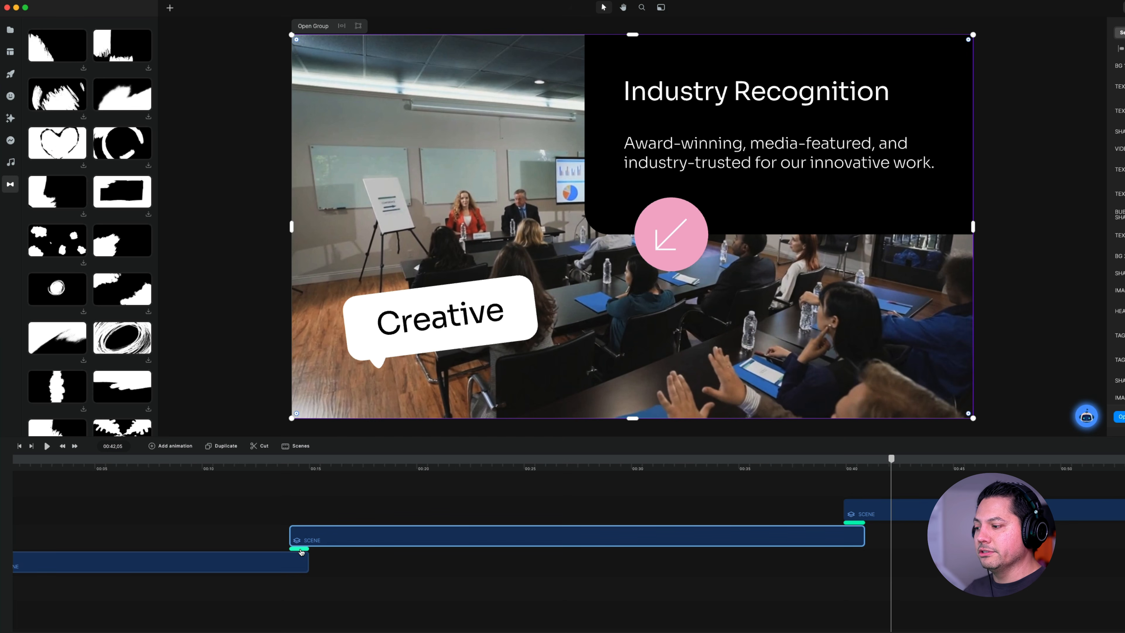
# Move the third scene about one second earlier to lengthen its transition from the second scene, and preview both scene transitions on the timeline
pyautogui.click(877, 516)
pyautogui.moveTo(877, 516); pyautogui.dragTo(849, 514)
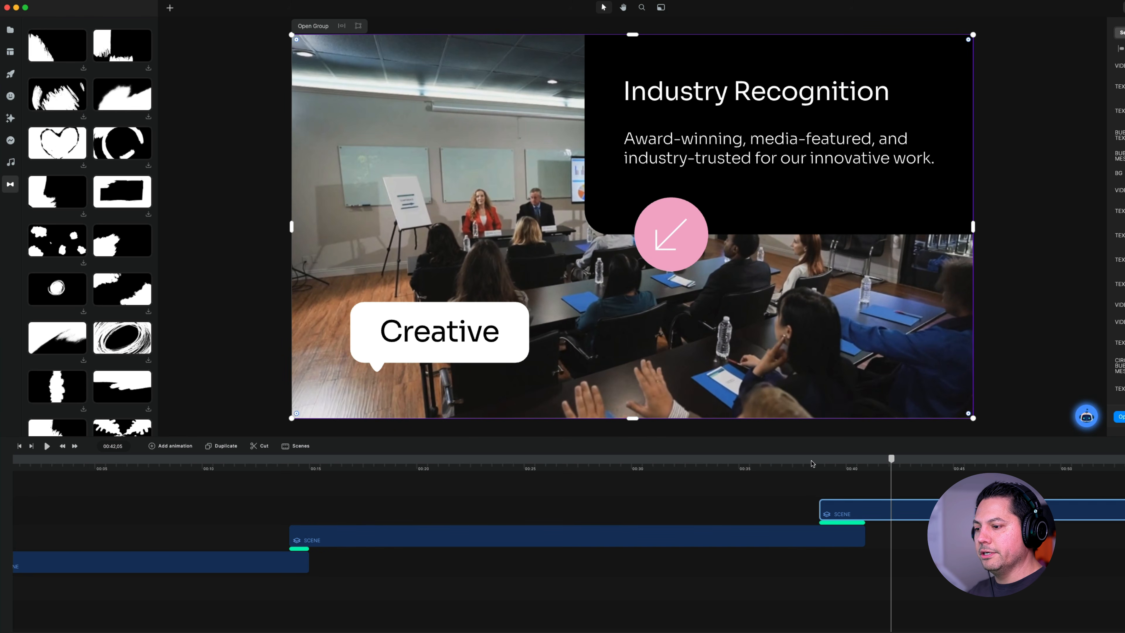
pyautogui.click(815, 468)
pyautogui.press('space')
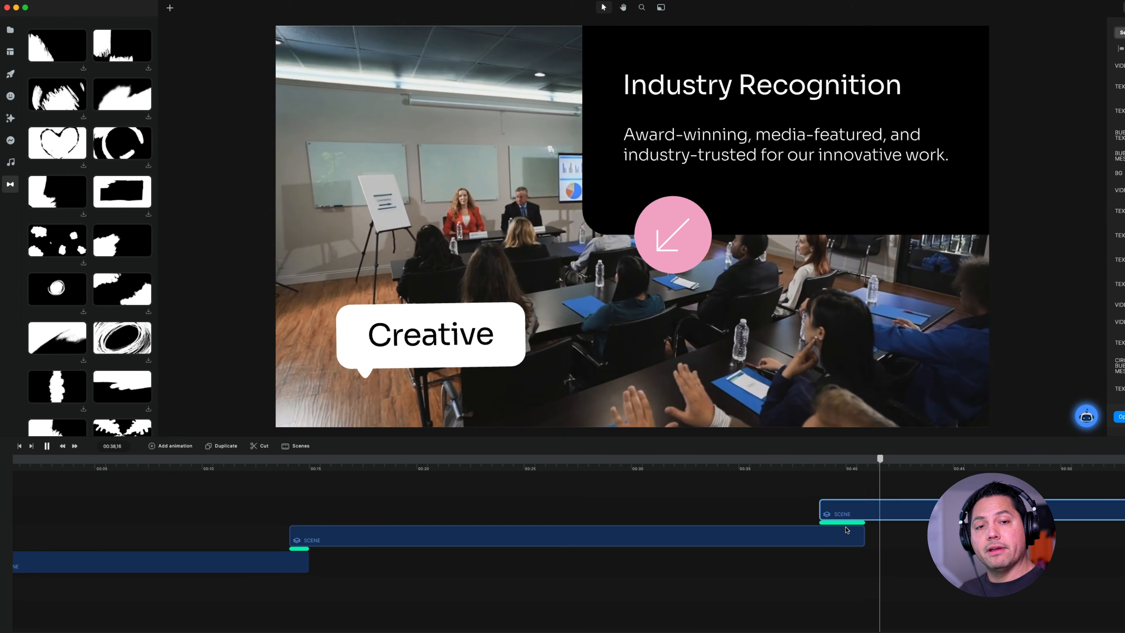
pyautogui.press('space')
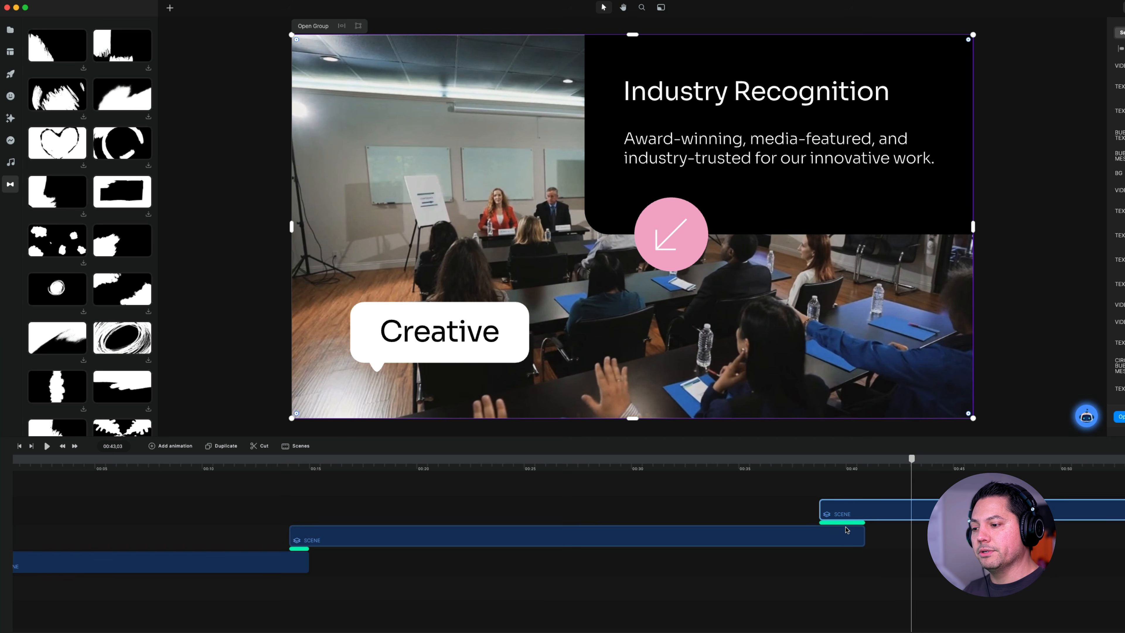
pyautogui.click(290, 468)
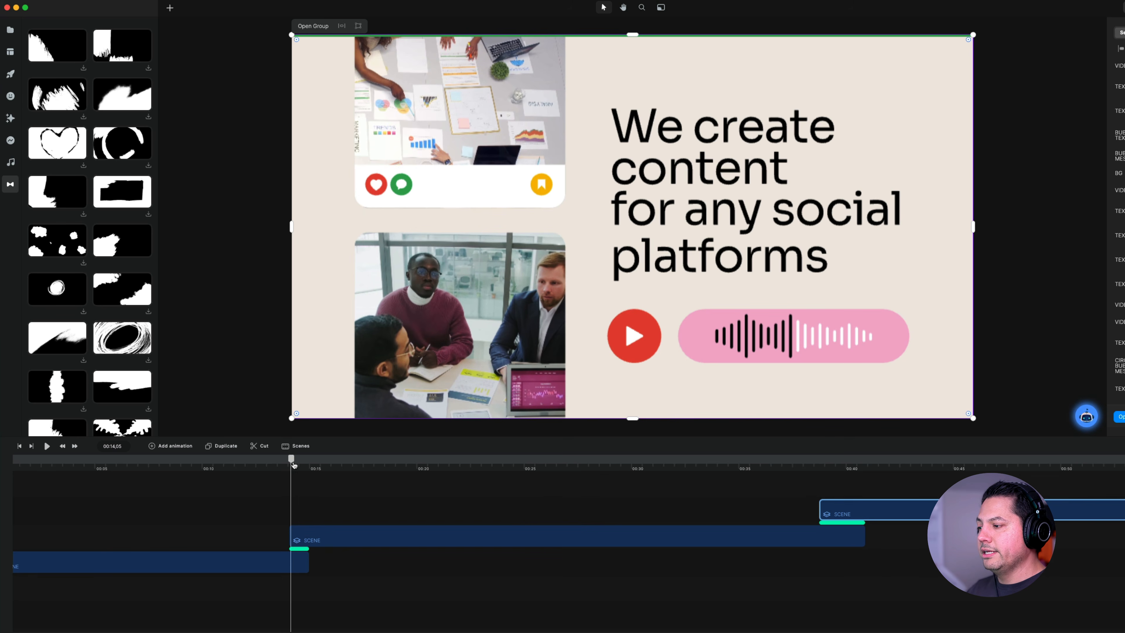
pyautogui.moveTo(292, 463); pyautogui.dragTo(832, 470)
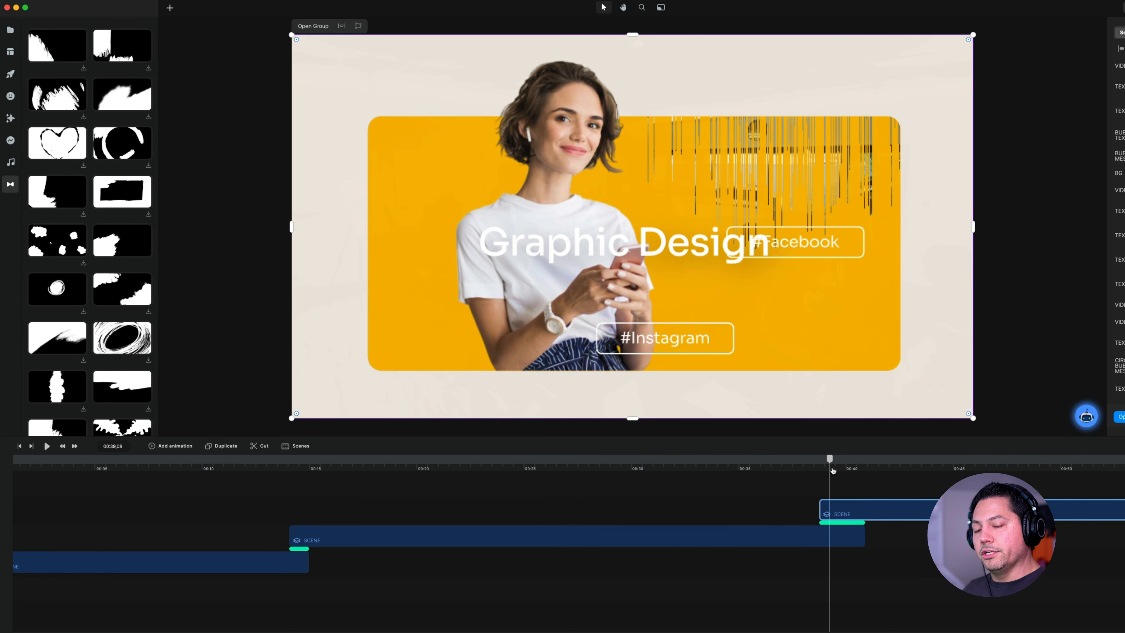